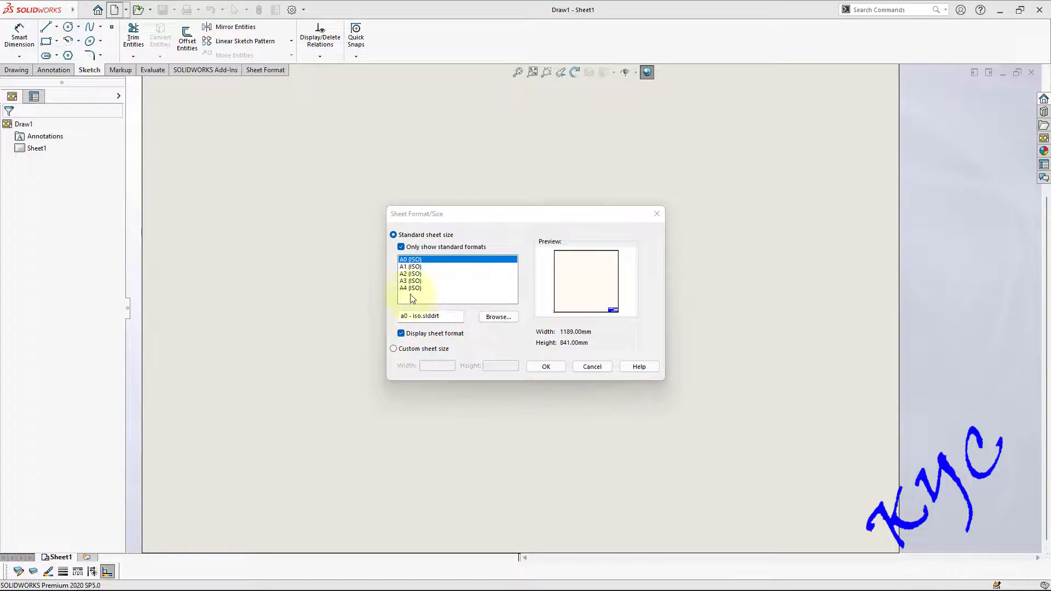
- Give the new drawing a custom sheet size of 297 mm width and 210 mm height
{"action": "left_click", "coordinate": [411, 288]}
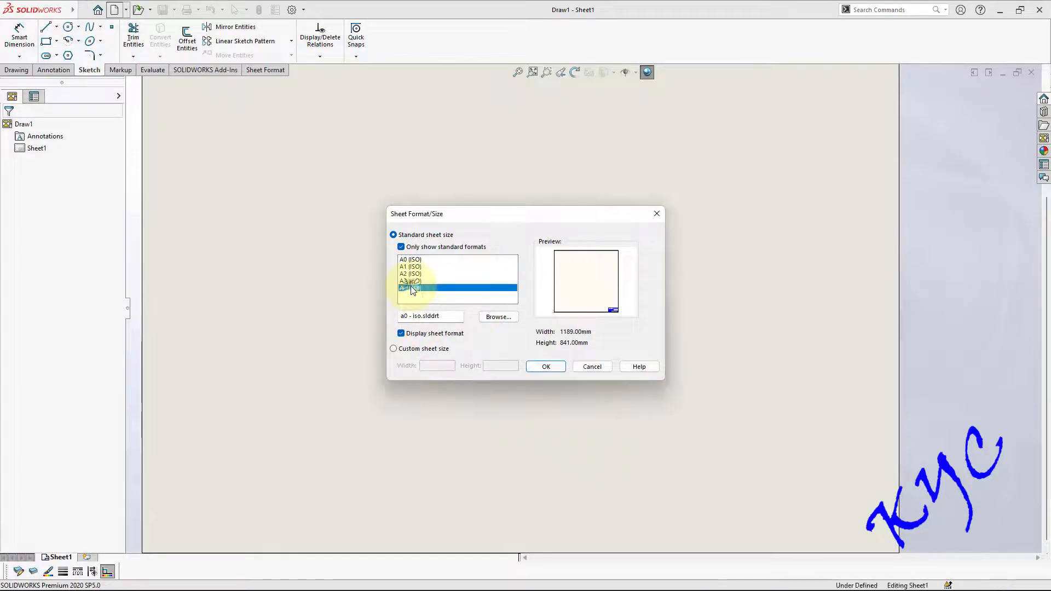
{"action": "left_click", "coordinate": [436, 335]}
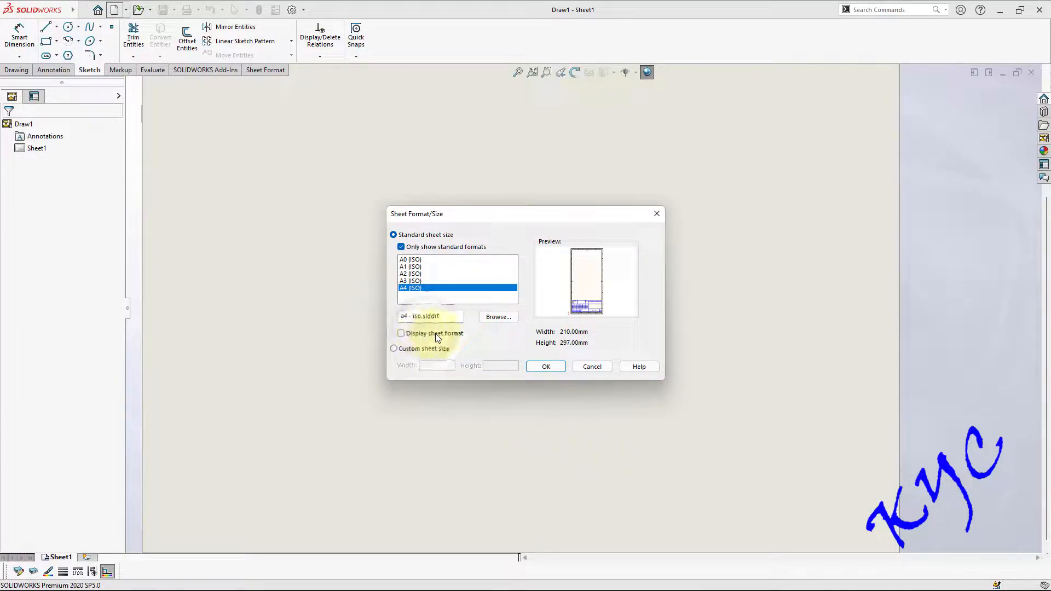
{"action": "left_click", "coordinate": [401, 351]}
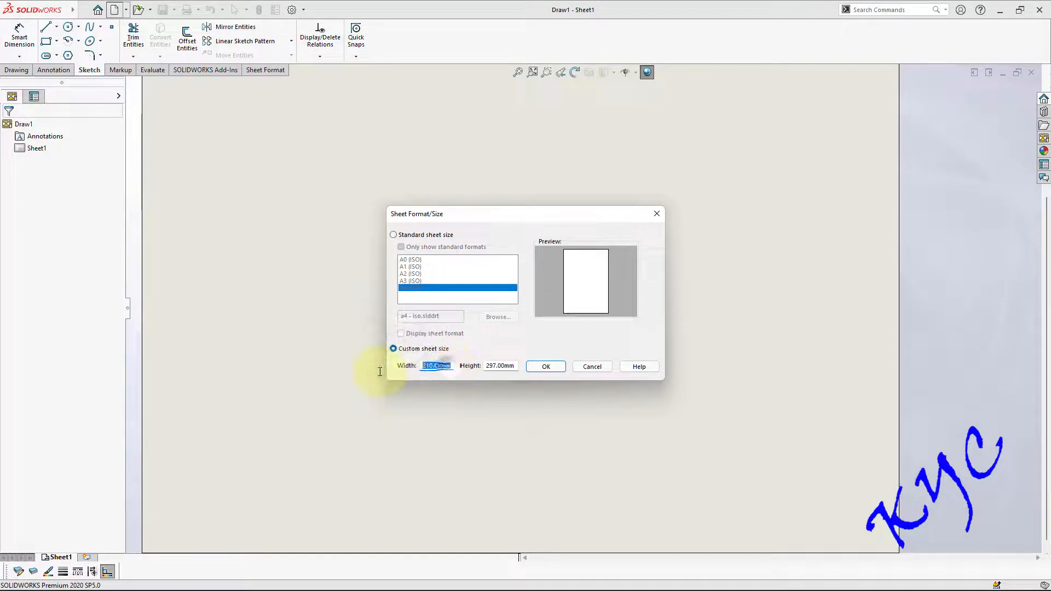
{"action": "type", "text": "297"}
{"action": "key", "text": "Tab"}
{"action": "type", "text": "210"}
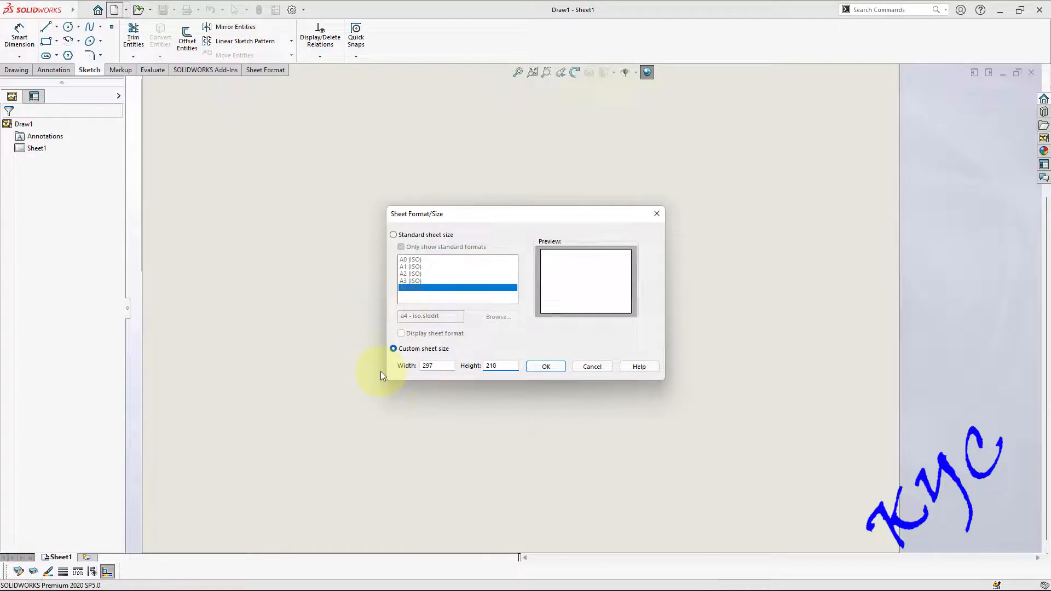
{"action": "left_click", "coordinate": [547, 365]}
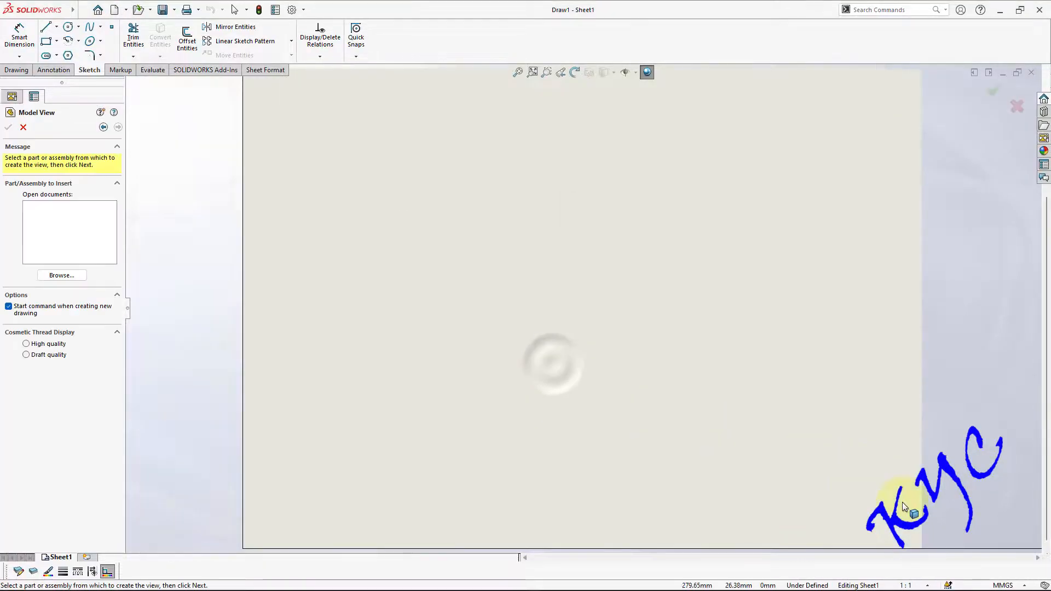
- Check the drawing's unit system and sheet scale, and apply first angle projection in the properties of Sheet1
{"action": "left_click", "coordinate": [1003, 585]}
{"action": "left_click", "coordinate": [906, 585]}
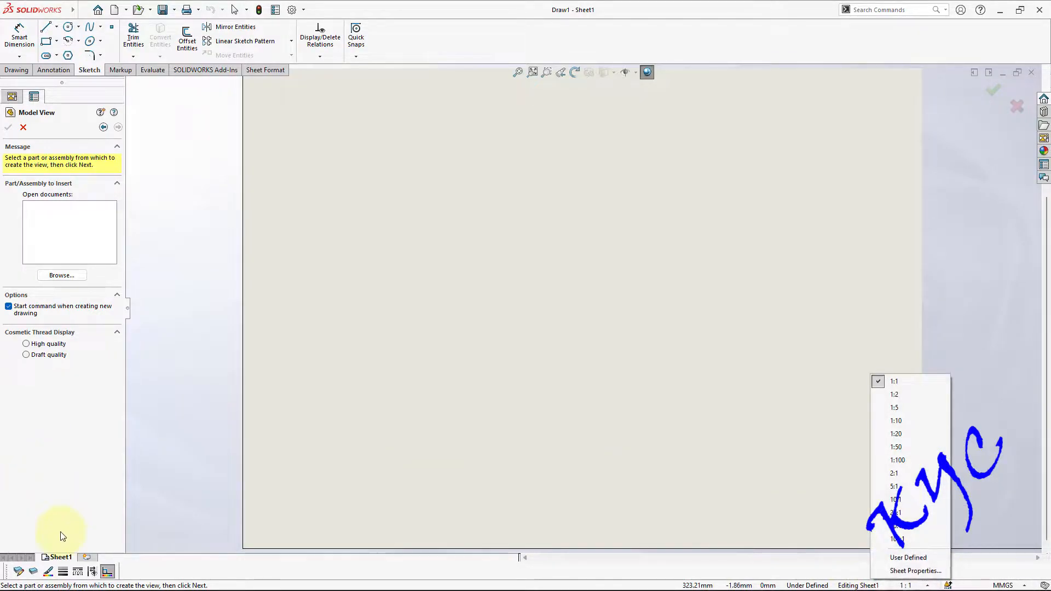
{"action": "right_click", "coordinate": [63, 558]}
{"action": "left_click", "coordinate": [87, 532]}
{"action": "left_click", "coordinate": [381, 173]}
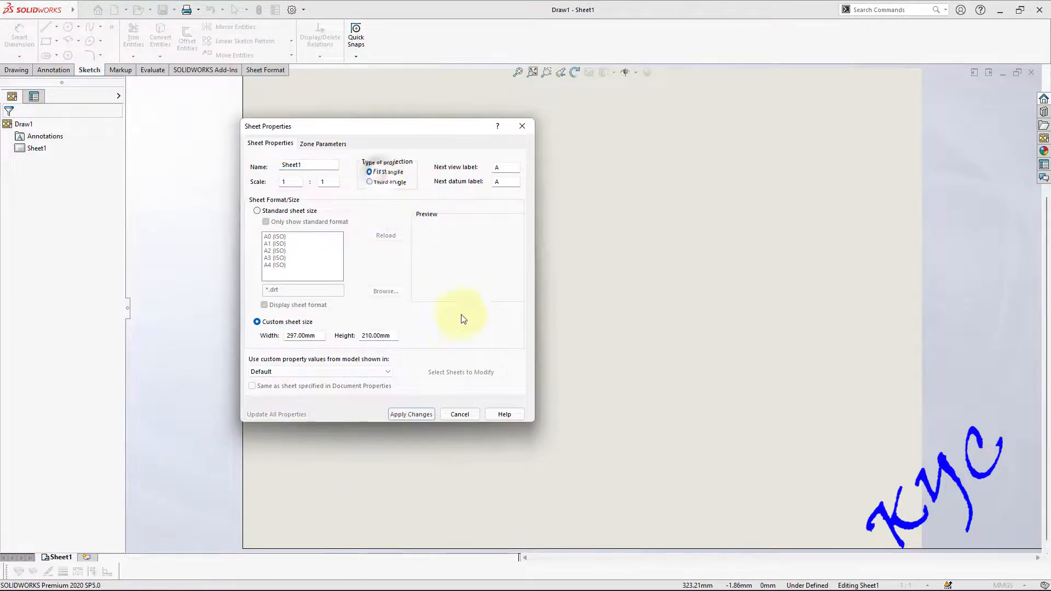
{"action": "left_click", "coordinate": [427, 415]}
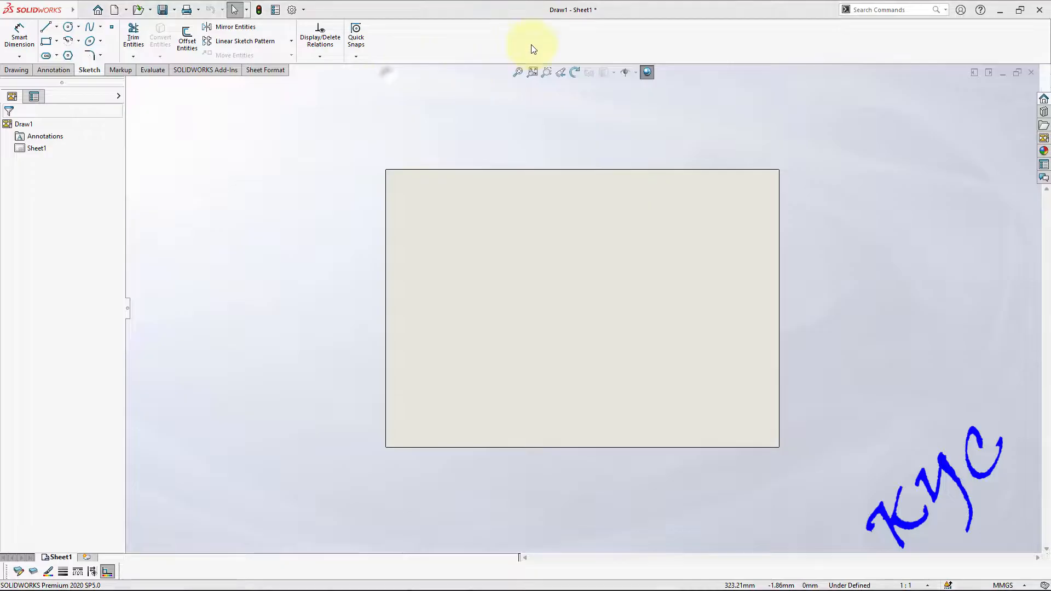
{"action": "left_click", "coordinate": [518, 72]}
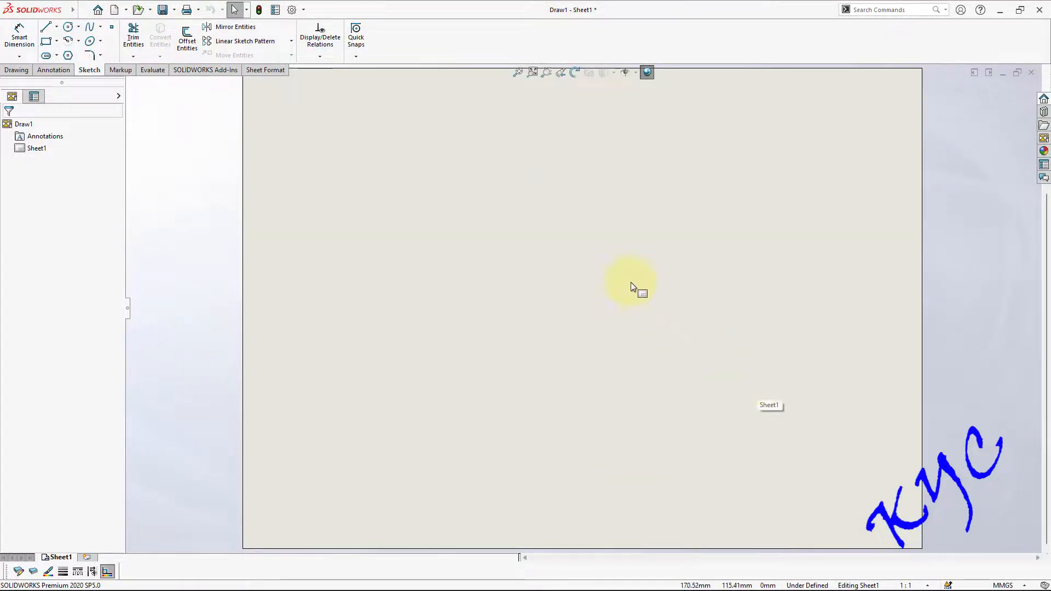
{"action": "scroll", "coordinate": [630, 282], "scroll_direction": "up", "scroll_amount": 2}
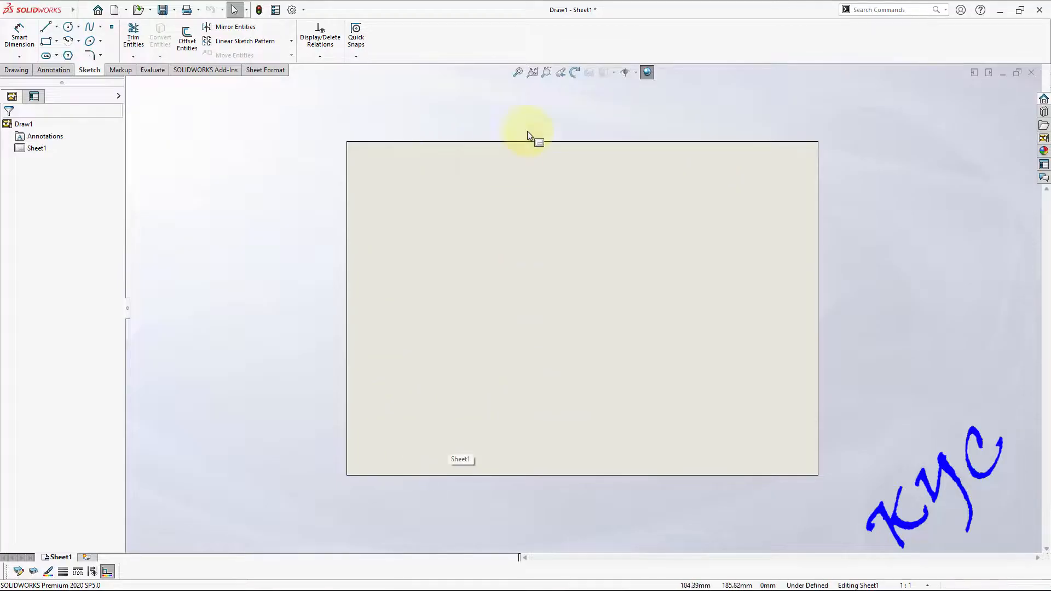
{"action": "scroll", "coordinate": [612, 268], "scroll_direction": "up", "scroll_amount": 3}
{"action": "scroll", "coordinate": [615, 297], "scroll_direction": "down", "scroll_amount": 3}
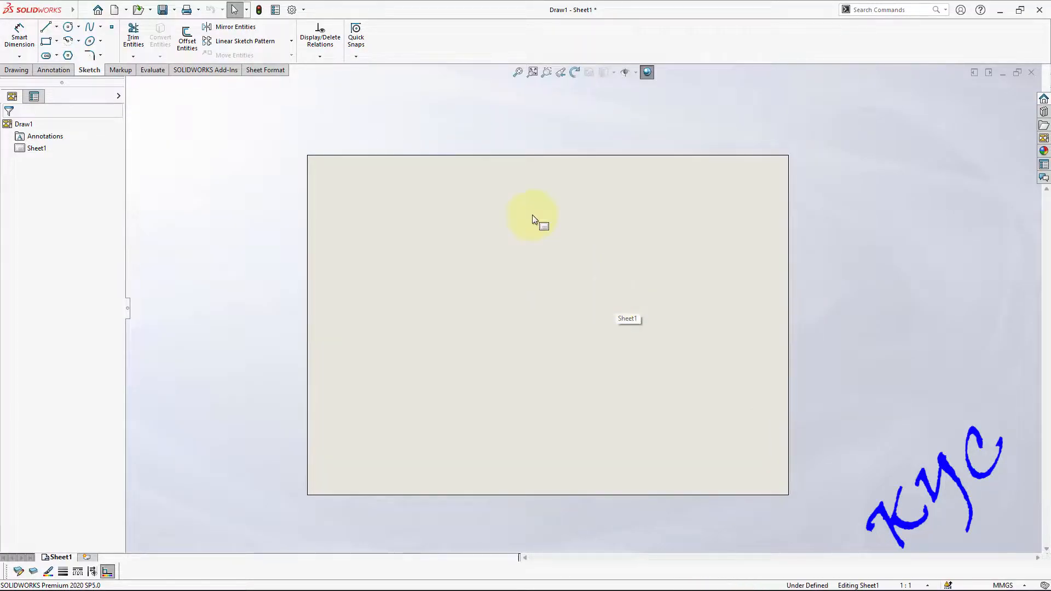
{"action": "left_click", "coordinate": [518, 73]}
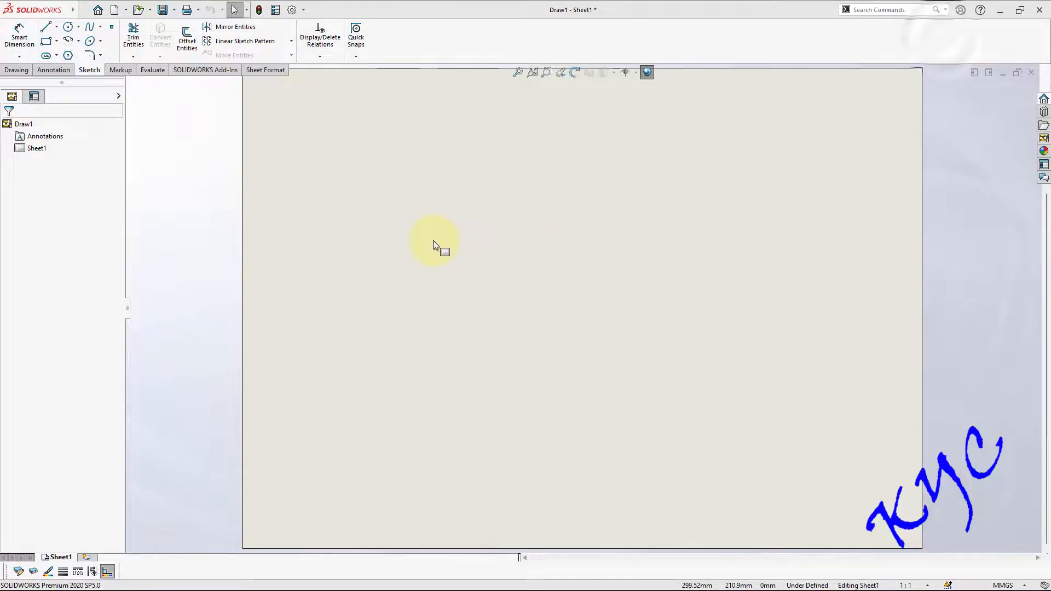
- Add a note near the sheet's upper edge stating the cylinder problem: 50 mm base diameter, 65 mm axis, 45° to HP, 30° to VP
{"action": "left_click", "coordinate": [46, 70]}
{"action": "left_click", "coordinate": [127, 35]}
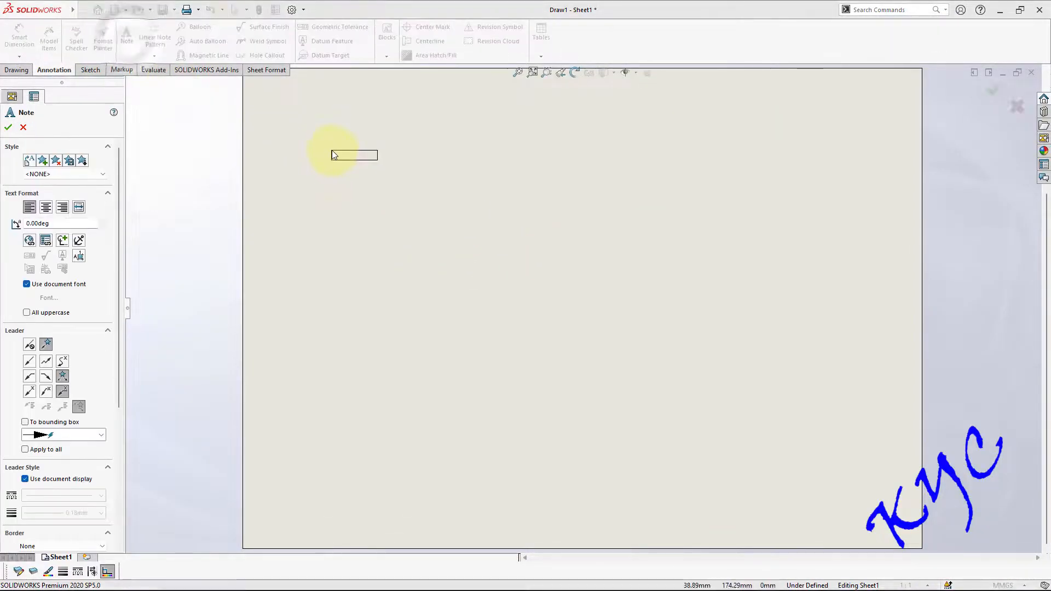
{"action": "left_click", "coordinate": [316, 126]}
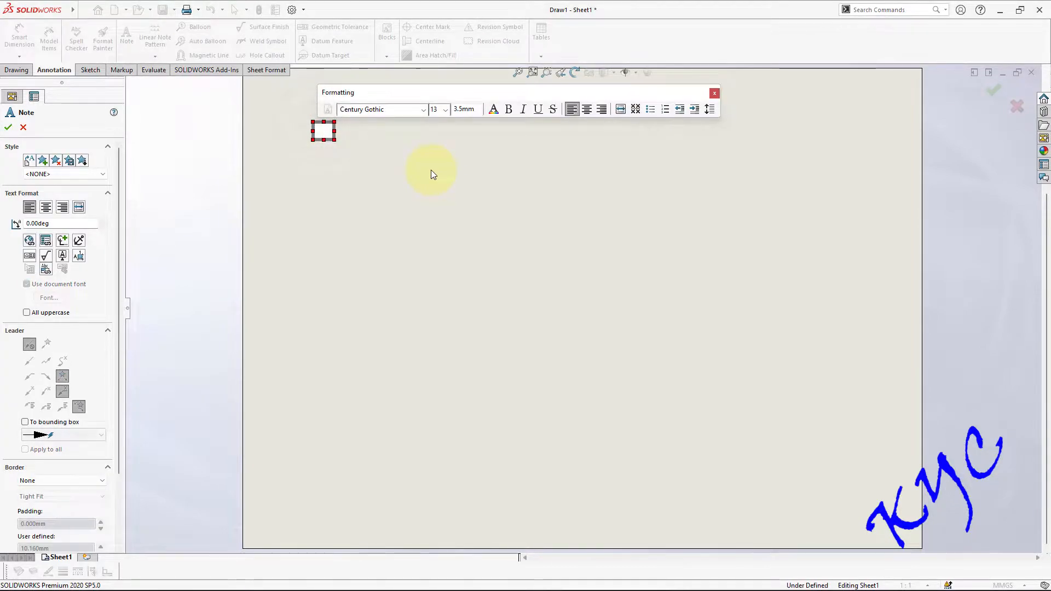
{"action": "type", "text": "A cylinder of base circle diameter of 50 mm and 65 mm axis length rests on HP on one of its base point on HP with its axis inclined at 45º to HP and 30º to VP. Draw the projections."}
{"action": "left_click", "coordinate": [463, 186]}
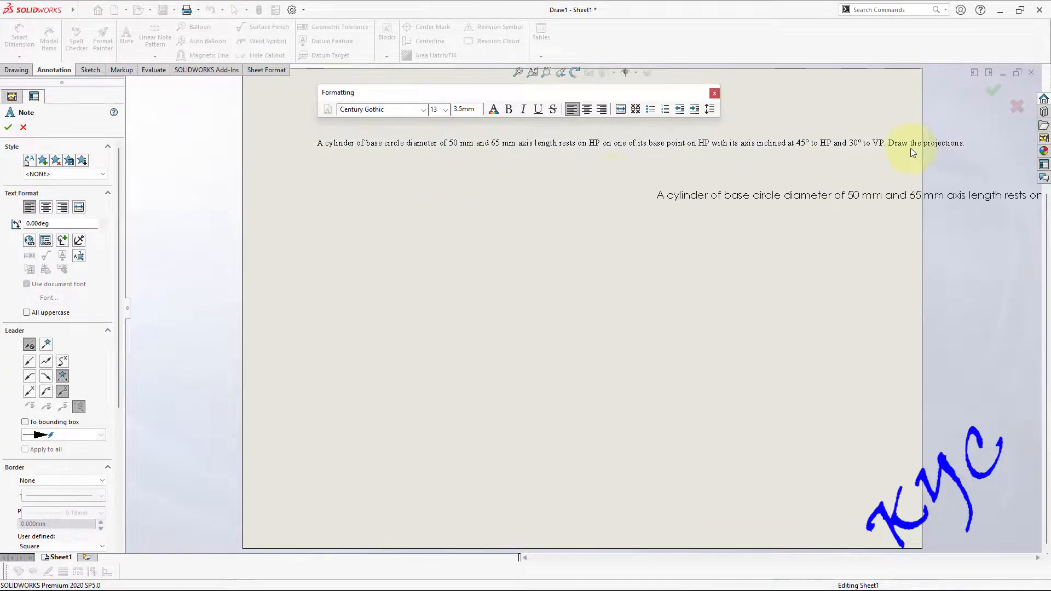
{"action": "key", "text": "Escape"}
- Narrow the problem note so its text wraps onto two lines, and move it closer to the sheet's upper edge
{"action": "double_click", "coordinate": [955, 142]}
{"action": "left_click_drag", "start_coordinate": [970, 142], "coordinate": [793, 146]}
{"action": "left_click", "coordinate": [675, 228]}
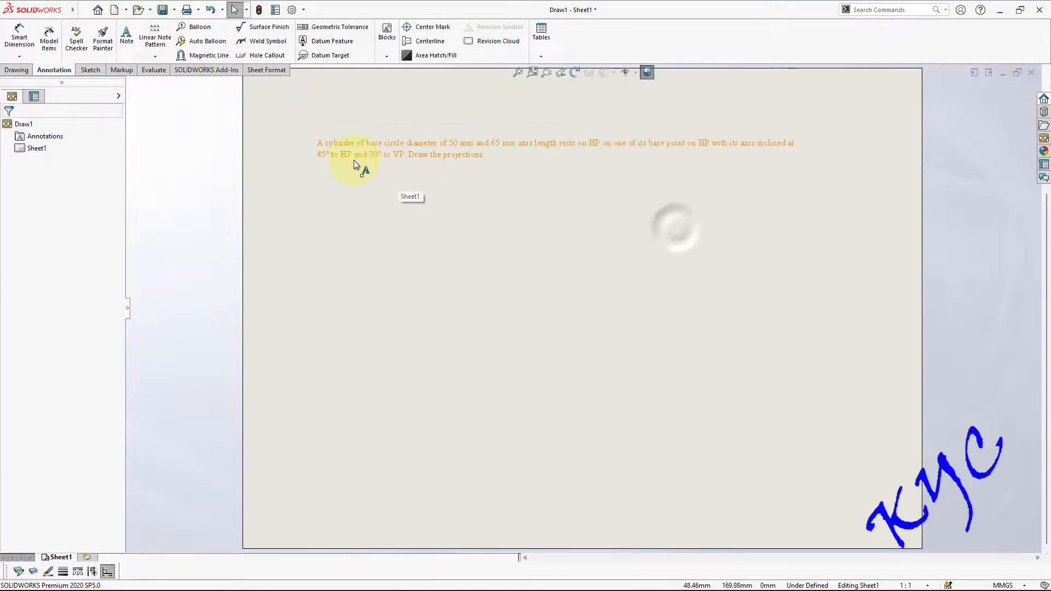
{"action": "scroll", "coordinate": [353, 161], "scroll_direction": "down", "scroll_amount": 2}
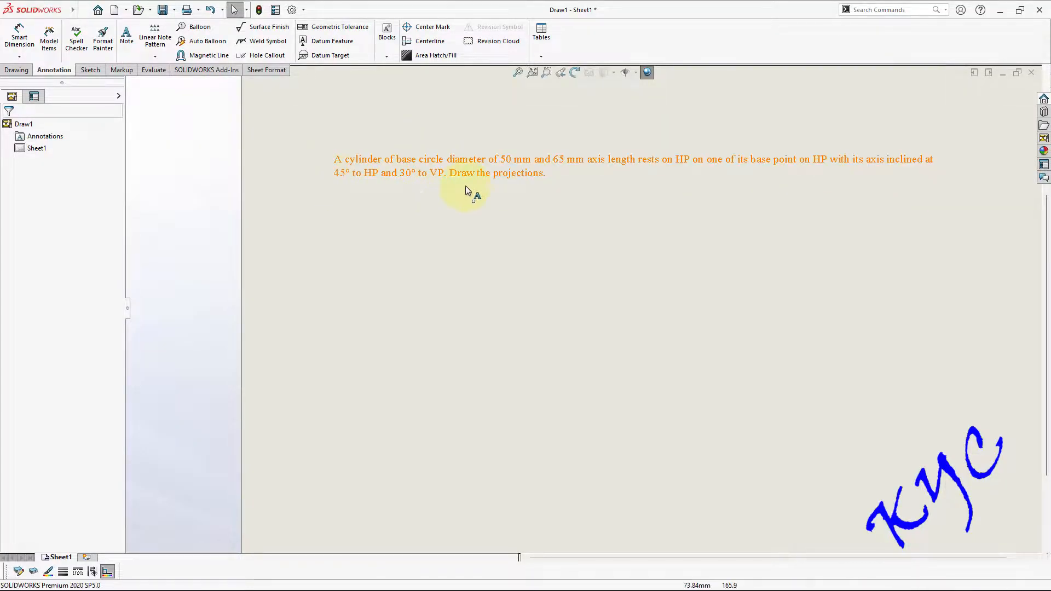
{"action": "scroll", "coordinate": [630, 237], "scroll_direction": "up", "scroll_amount": 3}
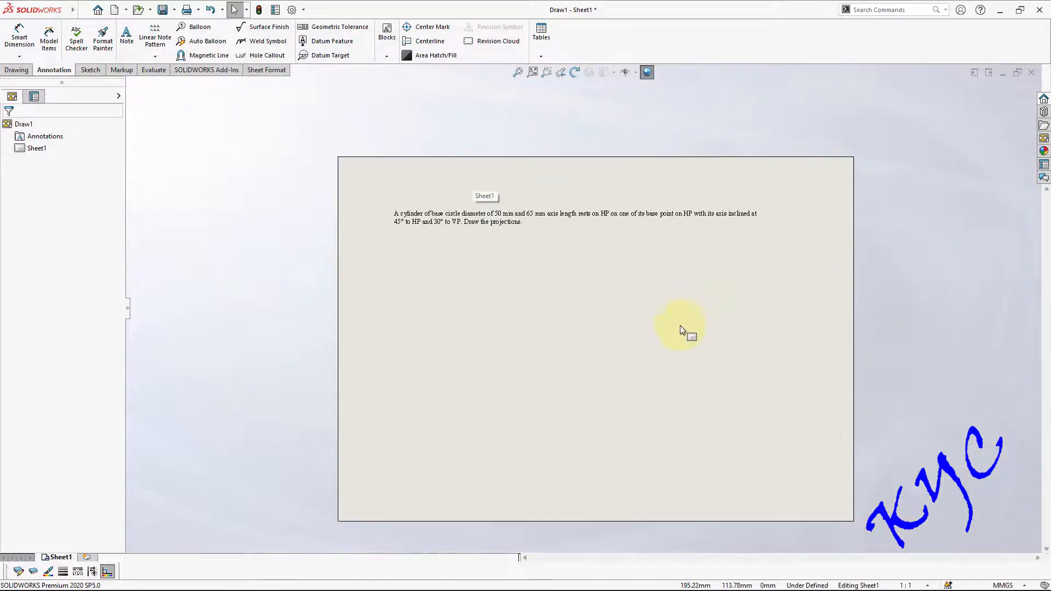
{"action": "left_click_drag", "start_coordinate": [516, 203], "coordinate": [523, 168]}
{"action": "left_click", "coordinate": [552, 217]}
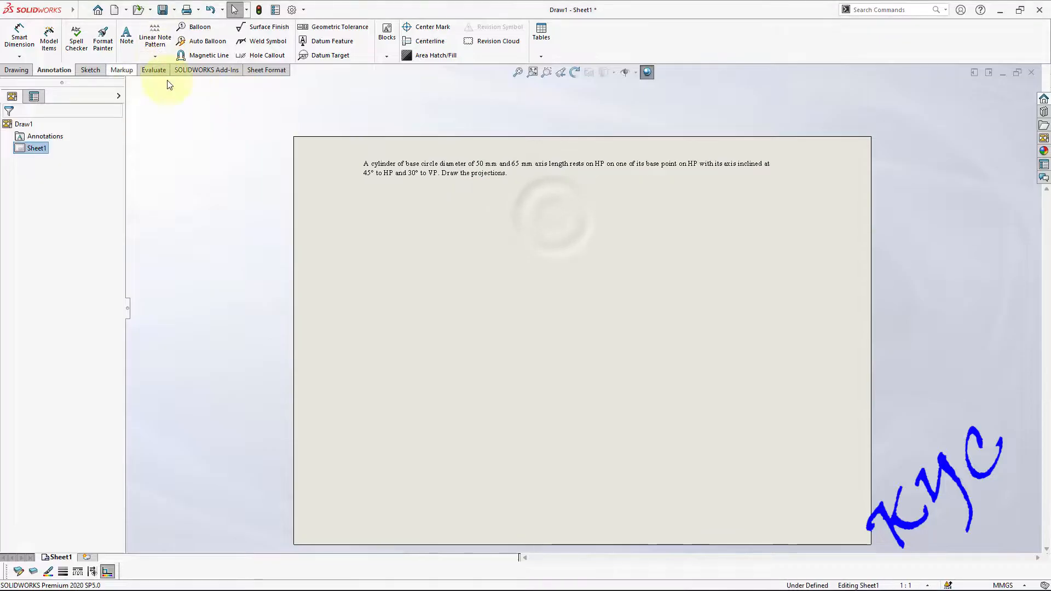
- Sketch a horizontal reference line across nearly the full sheet width, at a height of about 99 mm
{"action": "left_click", "coordinate": [89, 70]}
{"action": "left_click", "coordinate": [46, 27]}
{"action": "left_click", "coordinate": [313, 351]}
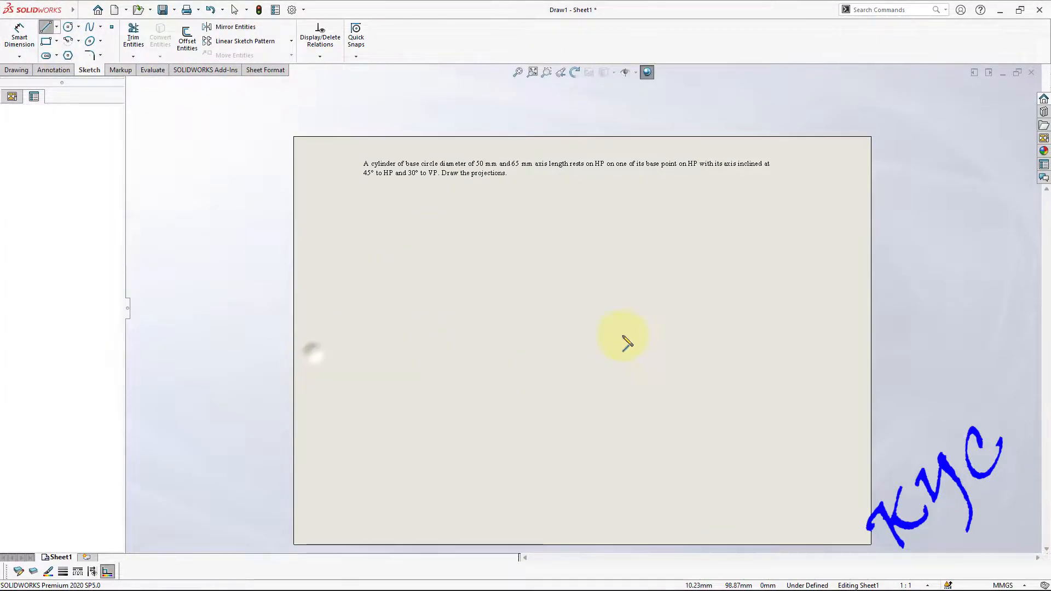
{"action": "double_click", "coordinate": [843, 351]}
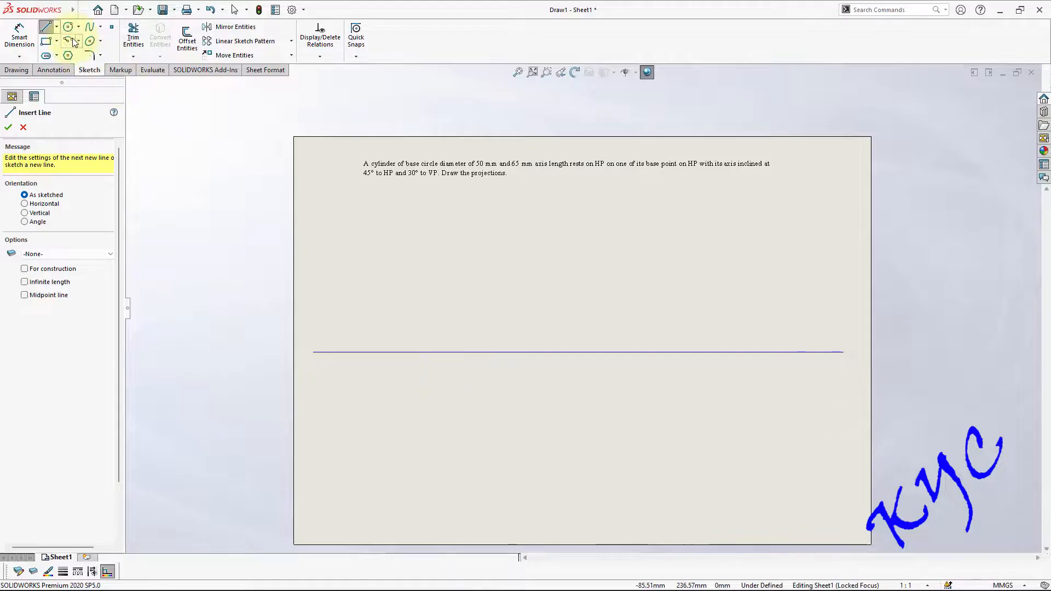
- Sketch a circle with a radius of about 29 mm below the left part of the reference line
{"action": "left_click", "coordinate": [68, 27]}
{"action": "left_click", "coordinate": [399, 441]}
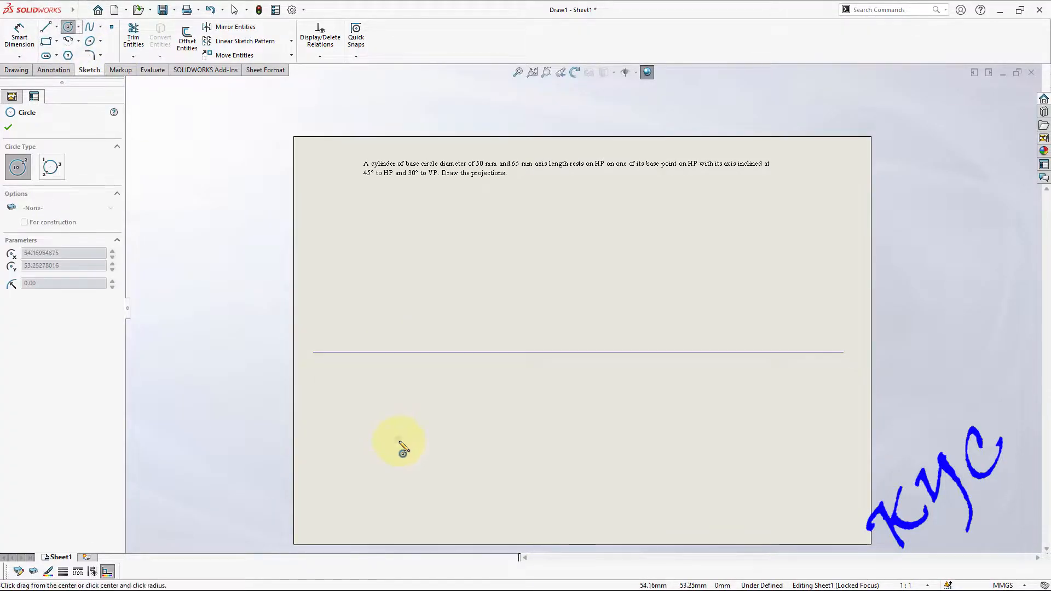
{"action": "left_click", "coordinate": [421, 493]}
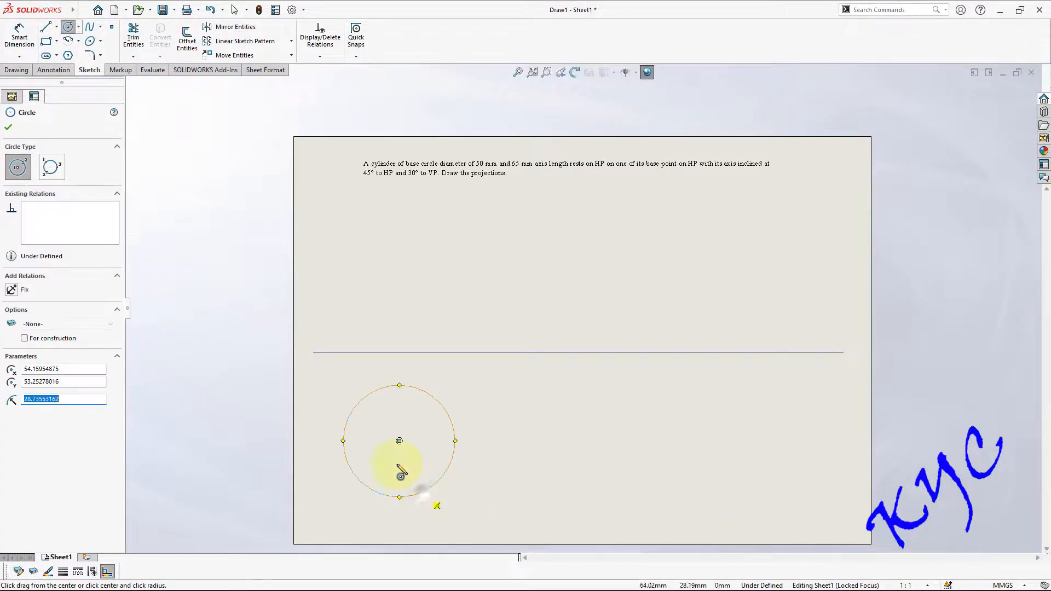
- Dimension the circle's diameter as 50 mm, placing the dimension below the circle
{"action": "left_click", "coordinate": [19, 38]}
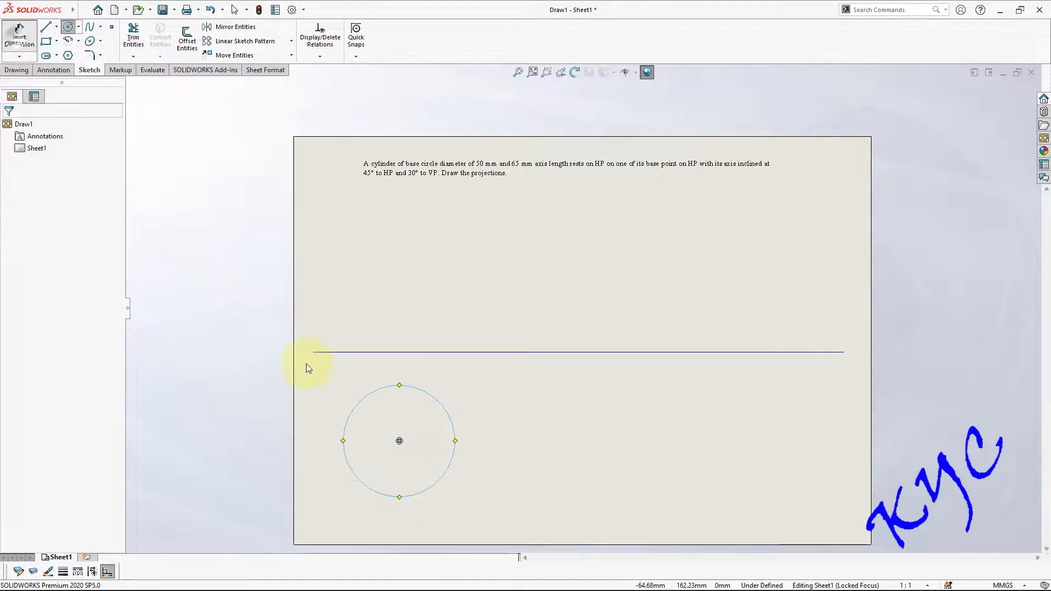
{"action": "left_click", "coordinate": [422, 492]}
{"action": "left_click", "coordinate": [401, 521]}
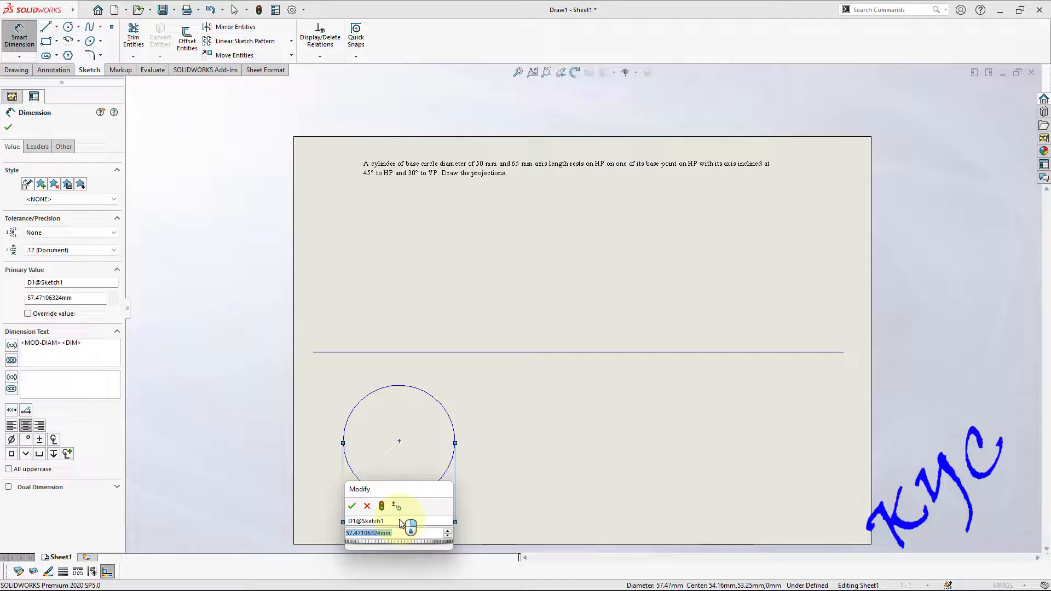
{"action": "type", "text": "50"}
{"action": "key", "text": "Return"}
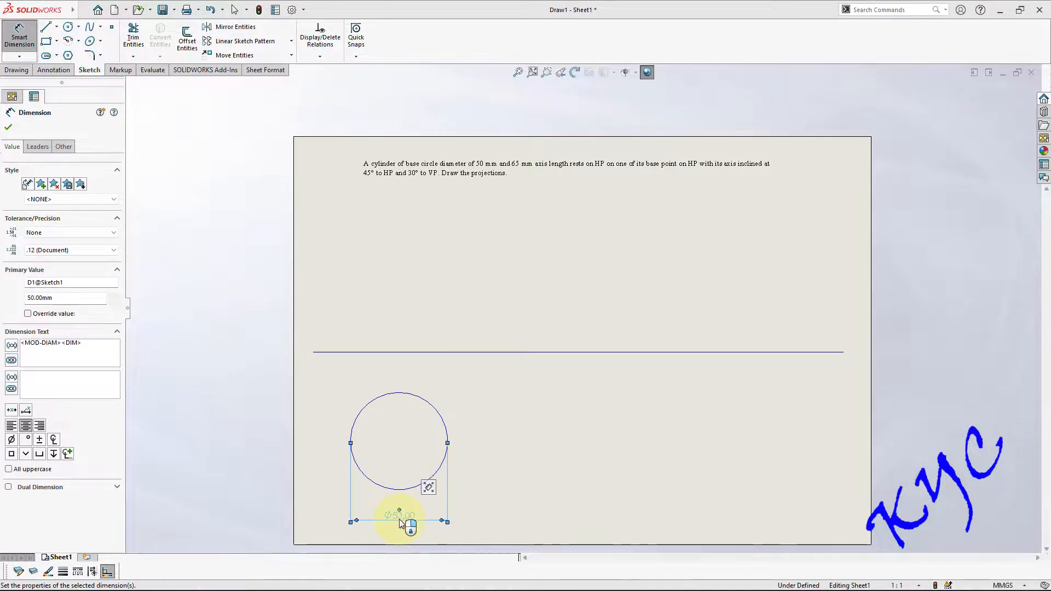
{"action": "key", "text": "Escape"}
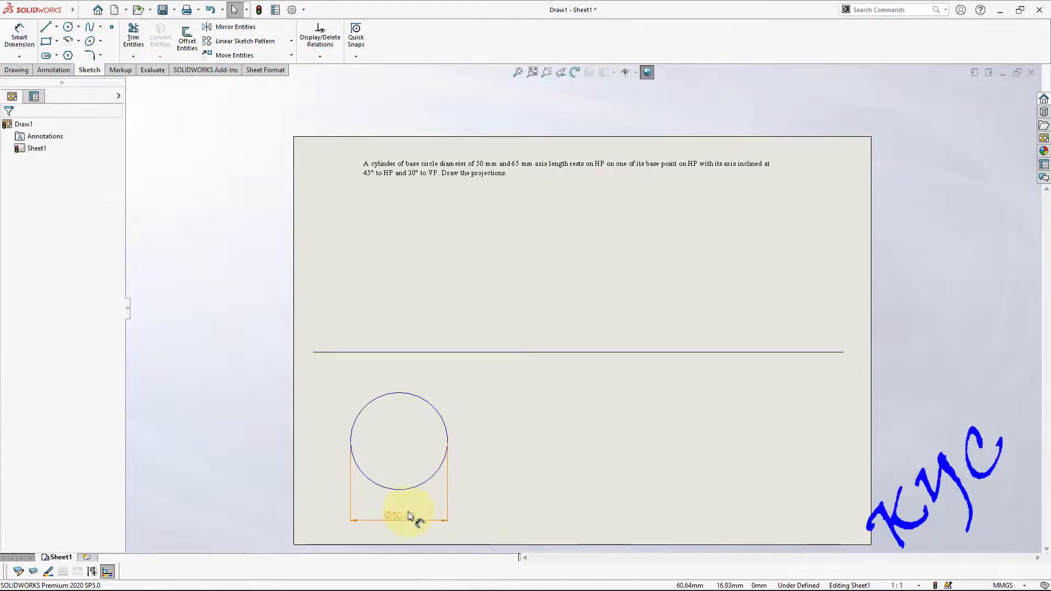
- Set trailing zeroes for dimensions to Remove in the document's dimension properties
{"action": "left_click", "coordinate": [293, 11]}
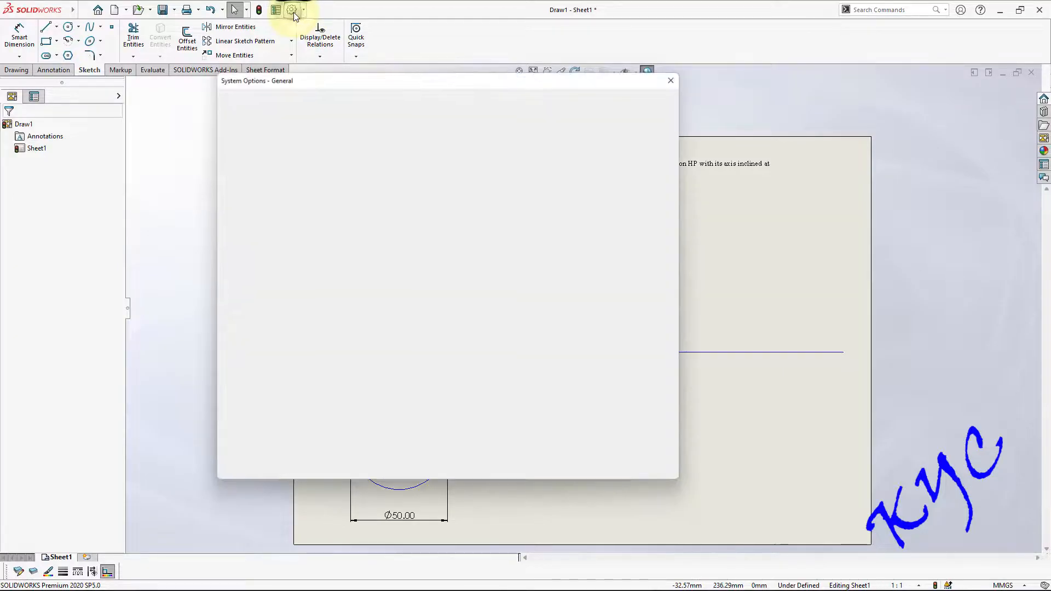
{"action": "left_click", "coordinate": [285, 97]}
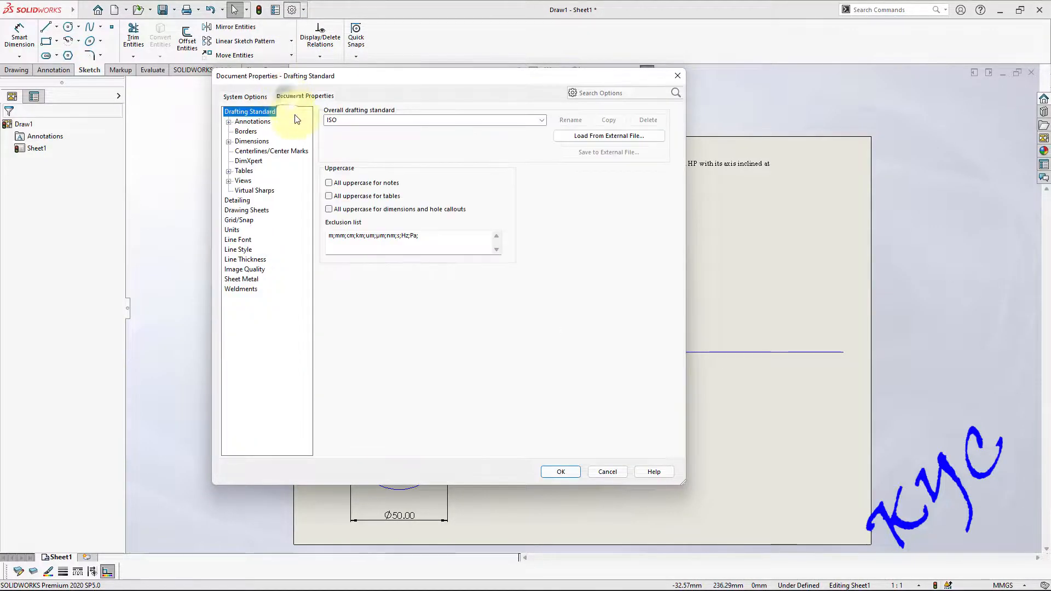
{"action": "left_click", "coordinate": [251, 141]}
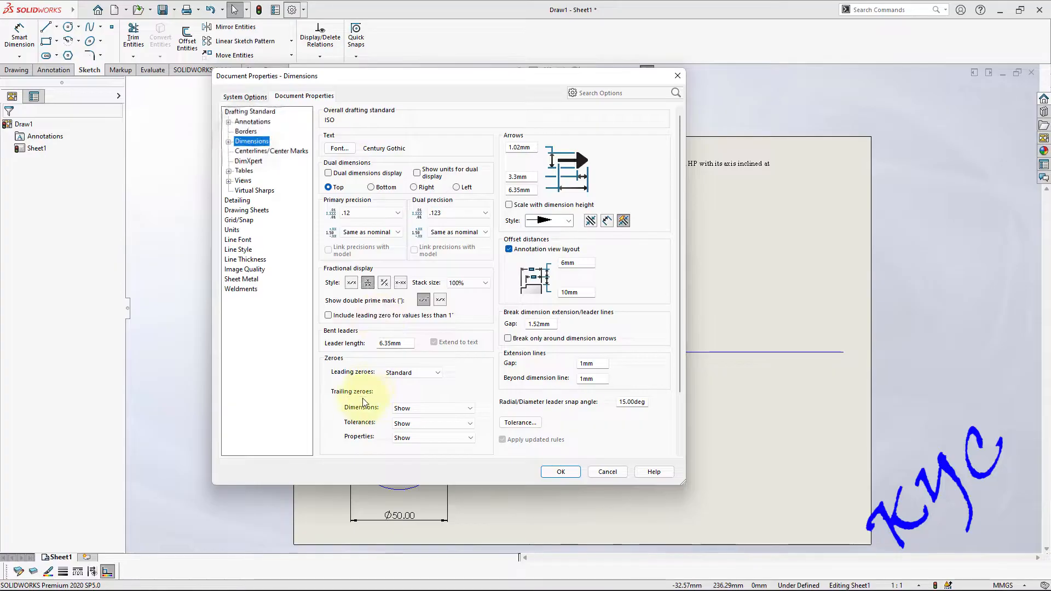
{"action": "left_click", "coordinate": [414, 409]}
{"action": "left_click", "coordinate": [406, 425]}
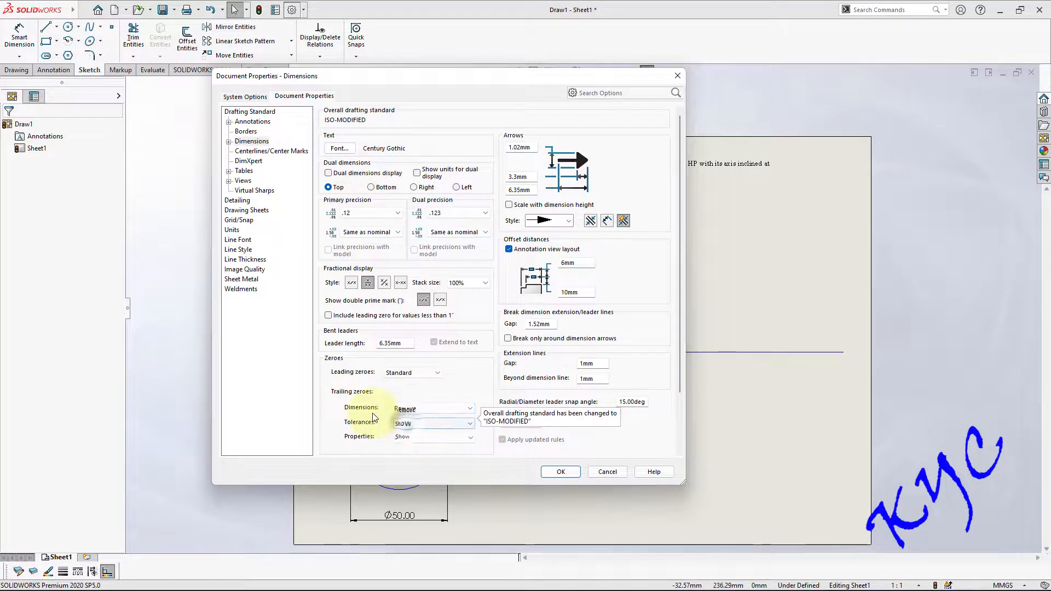
{"action": "left_click", "coordinate": [557, 472]}
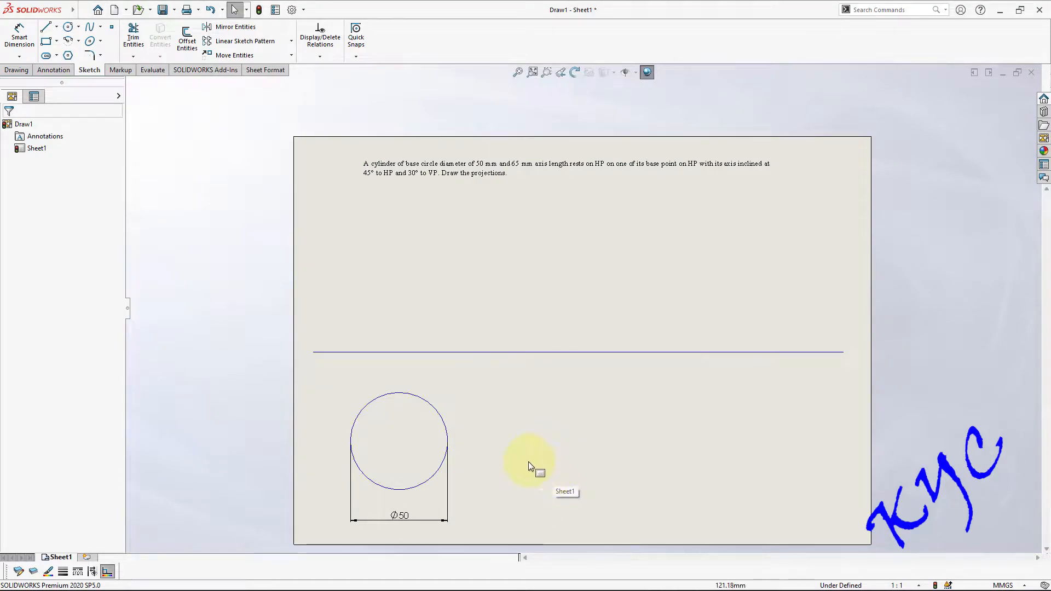
- Sketch a horizontal line from the circle's centre to its right quadrant point
{"action": "left_click", "coordinate": [46, 35]}
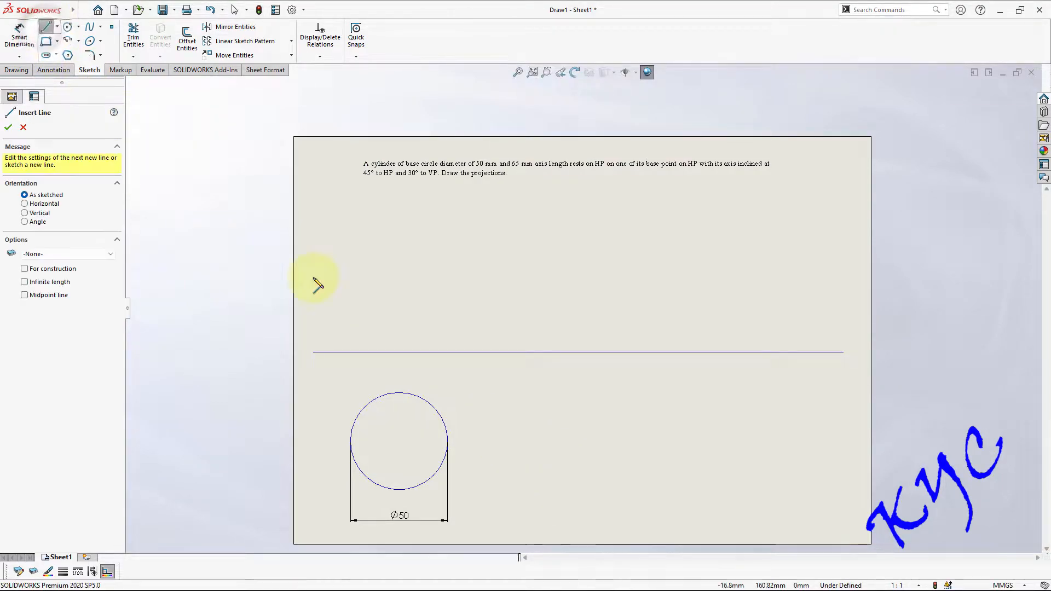
{"action": "left_click", "coordinate": [400, 441]}
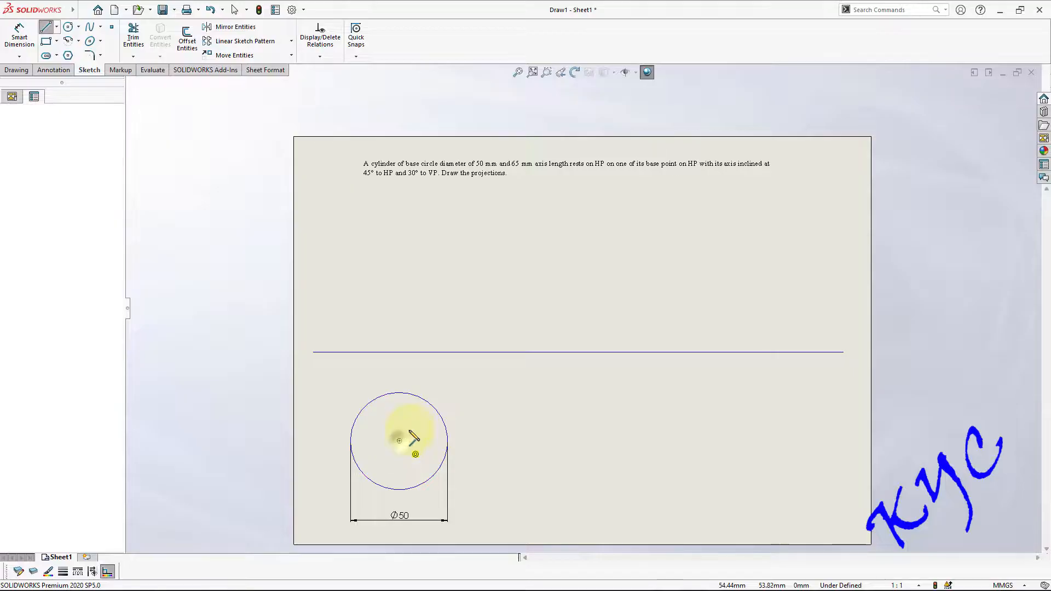
{"action": "double_click", "coordinate": [447, 441]}
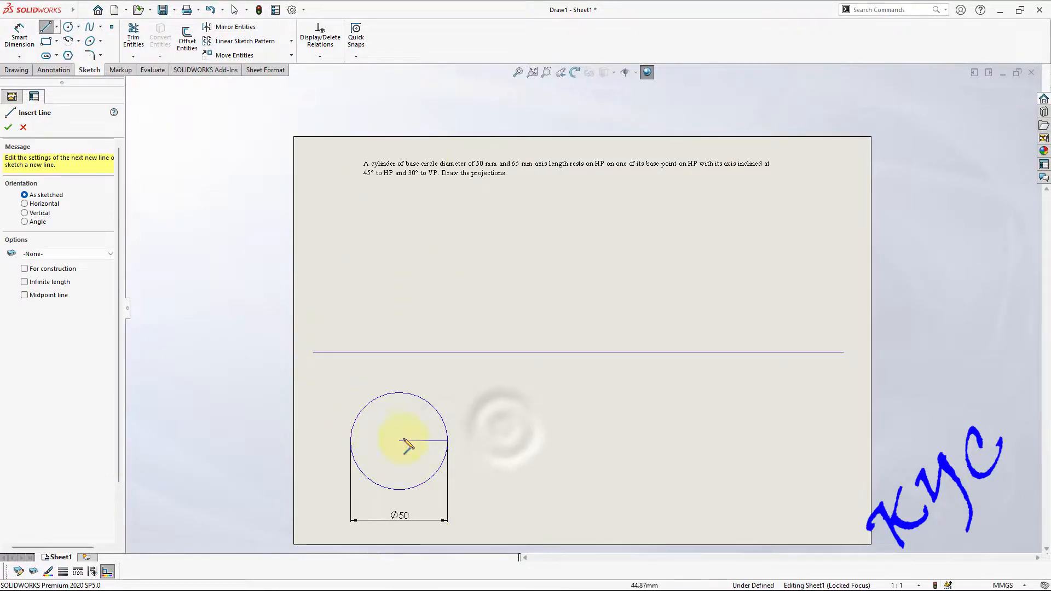
- Pattern the horizontal radius line circularly about the circle's centre with 8 equally spaced instances over 360°
{"action": "left_click", "coordinate": [291, 41]}
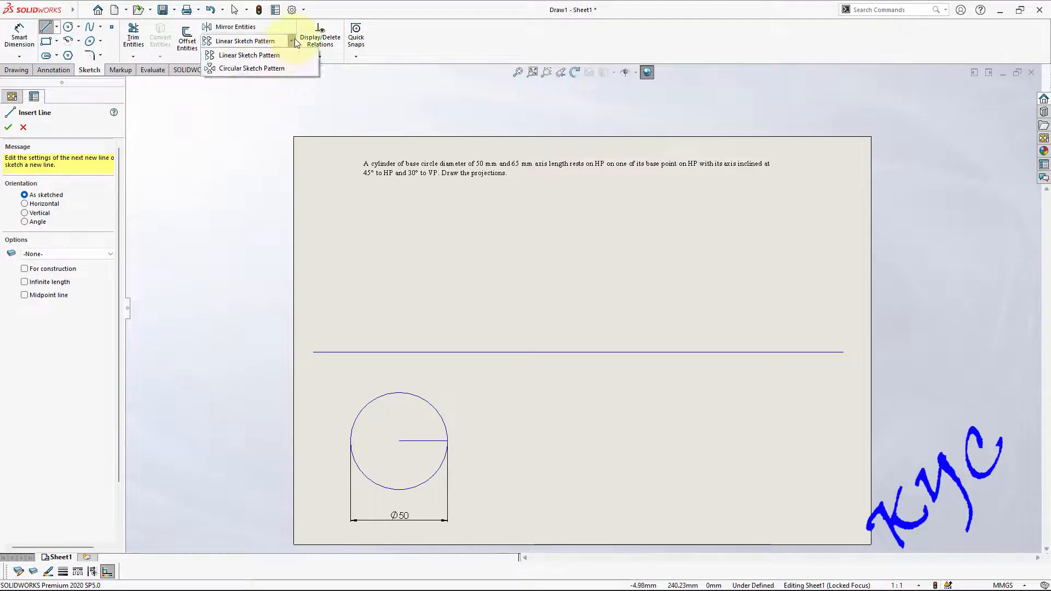
{"action": "left_click", "coordinate": [284, 67]}
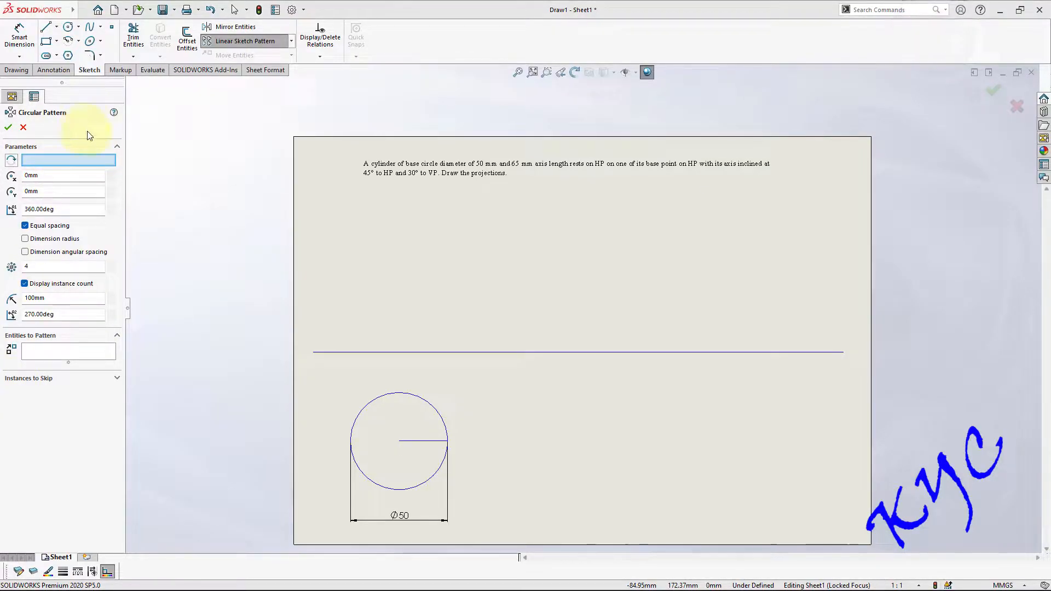
{"action": "left_click", "coordinate": [35, 161]}
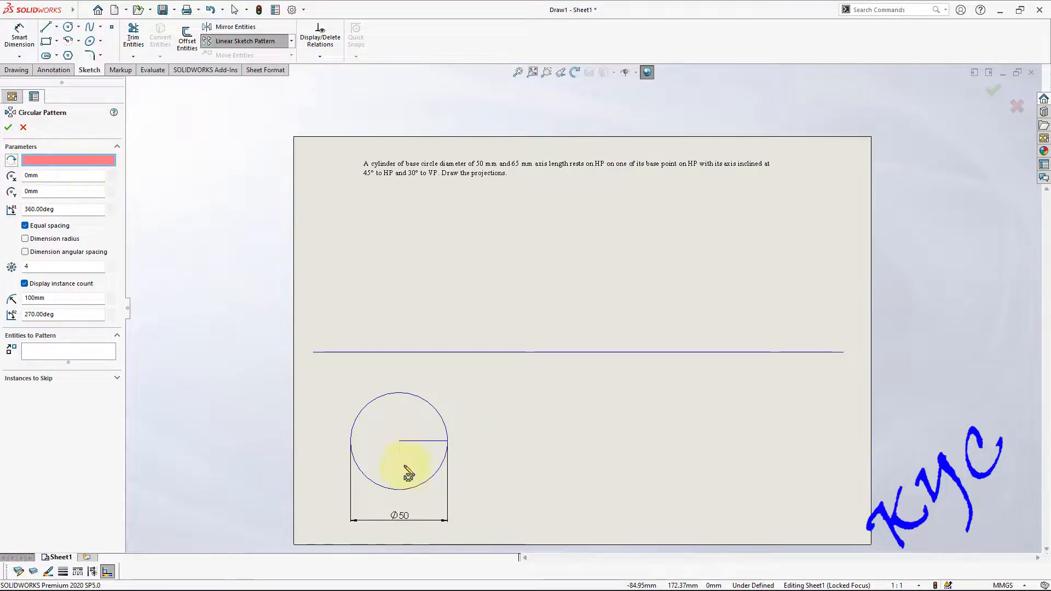
{"action": "left_click", "coordinate": [400, 441]}
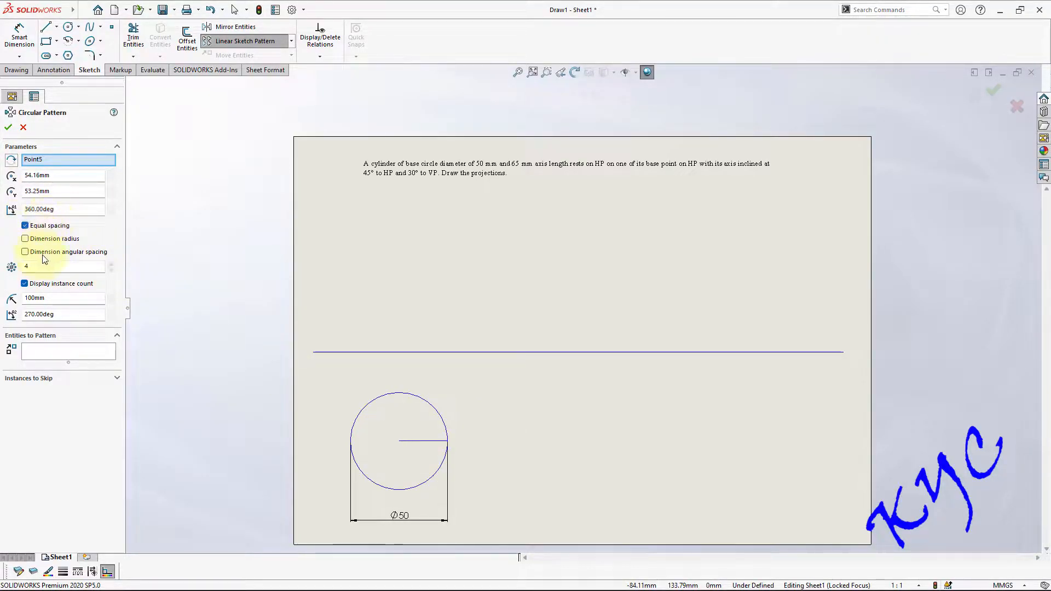
{"action": "left_click_drag", "start_coordinate": [35, 267], "coordinate": [11, 268]}
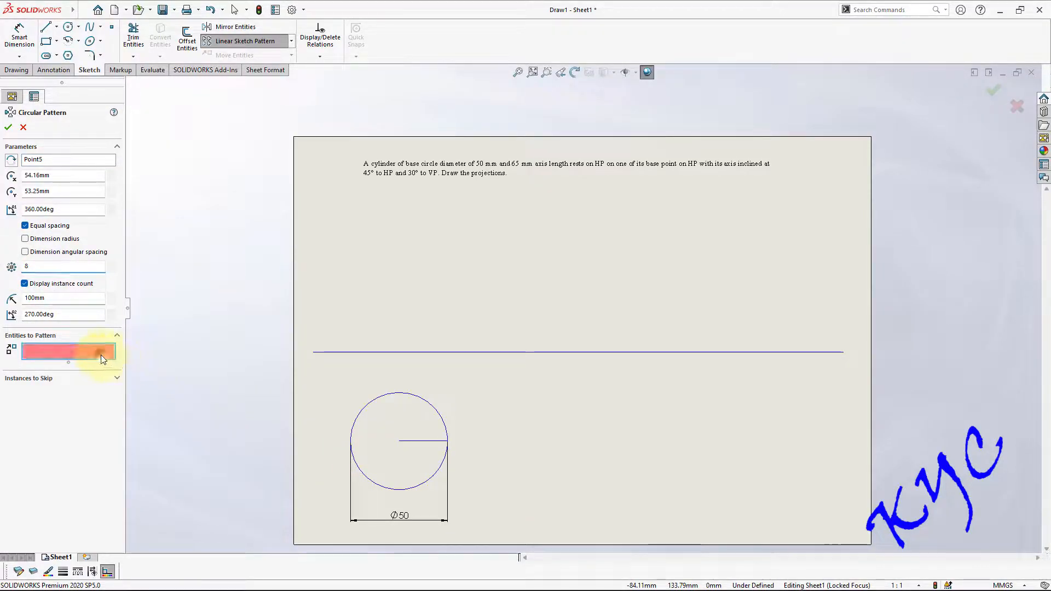
{"action": "left_click", "coordinate": [423, 440]}
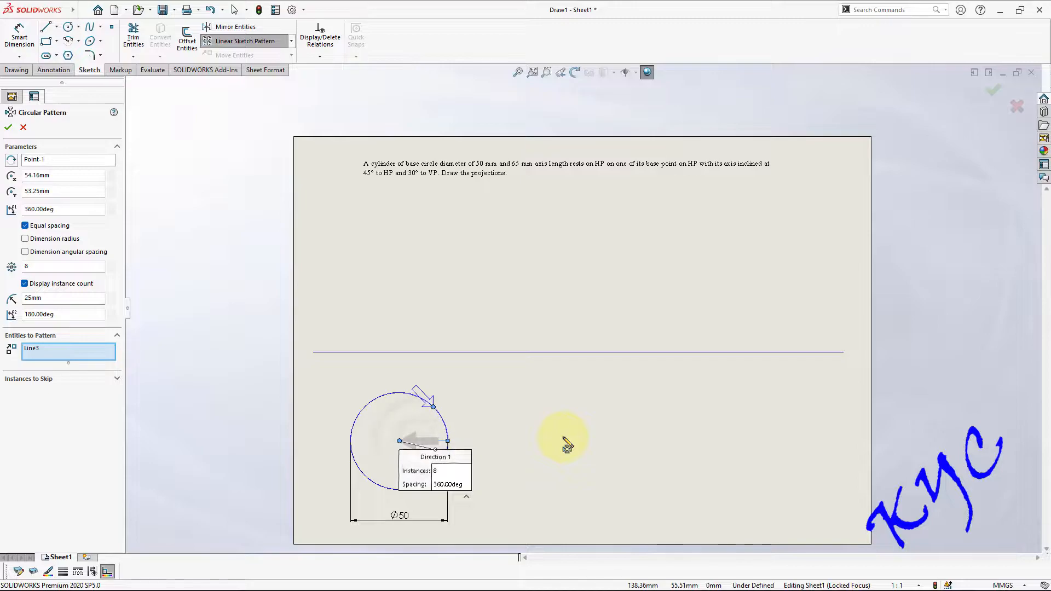
{"action": "left_click", "coordinate": [8, 128]}
- Delete the pattern instance count label at the circle's centre
{"action": "scroll", "coordinate": [387, 480], "scroll_direction": "down", "scroll_amount": 2}
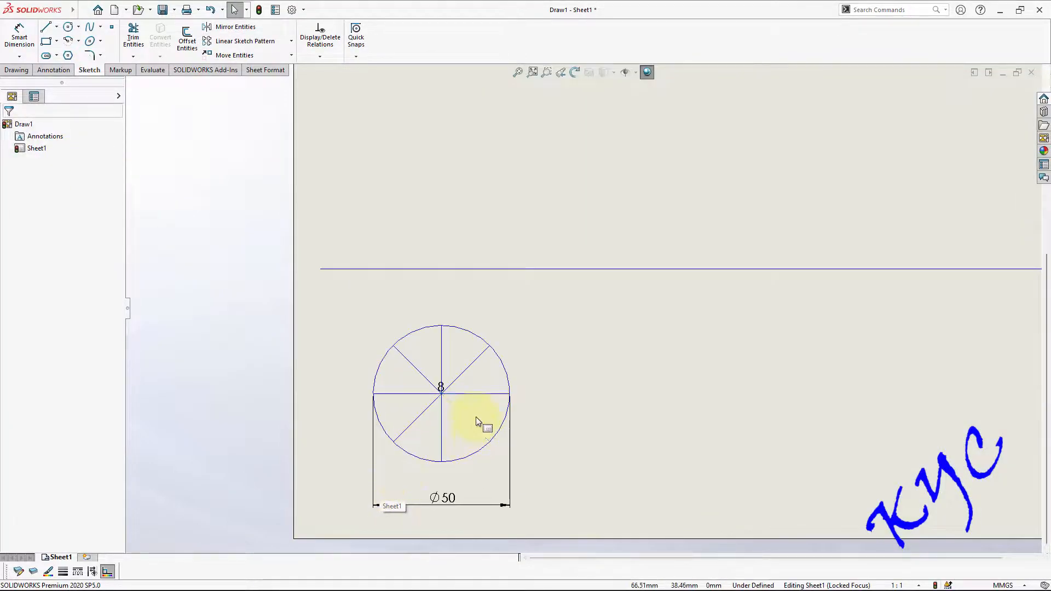
{"action": "scroll", "coordinate": [481, 431], "scroll_direction": "down", "scroll_amount": 3}
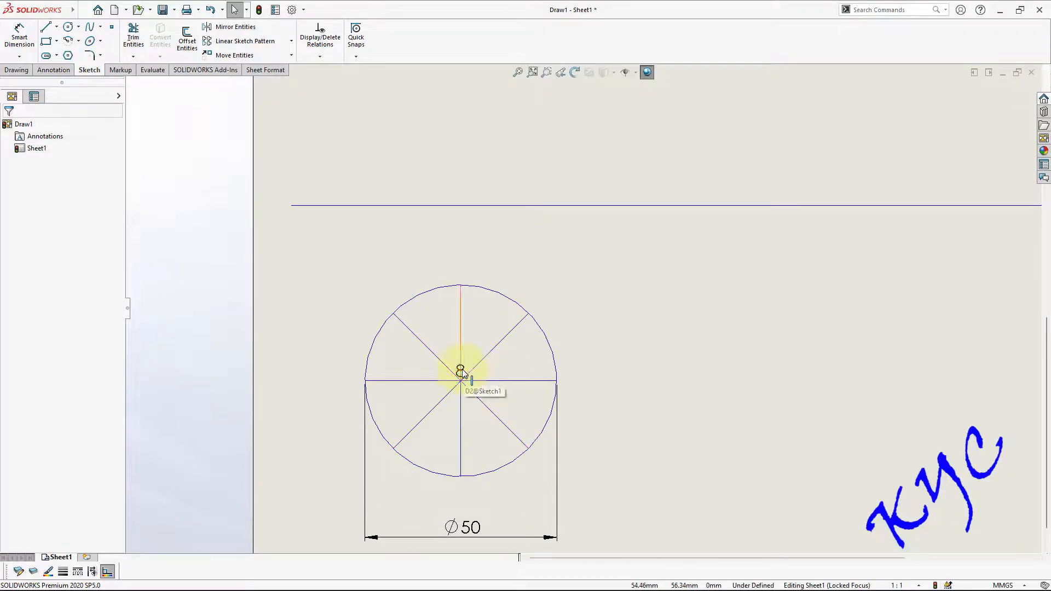
{"action": "left_click", "coordinate": [461, 372]}
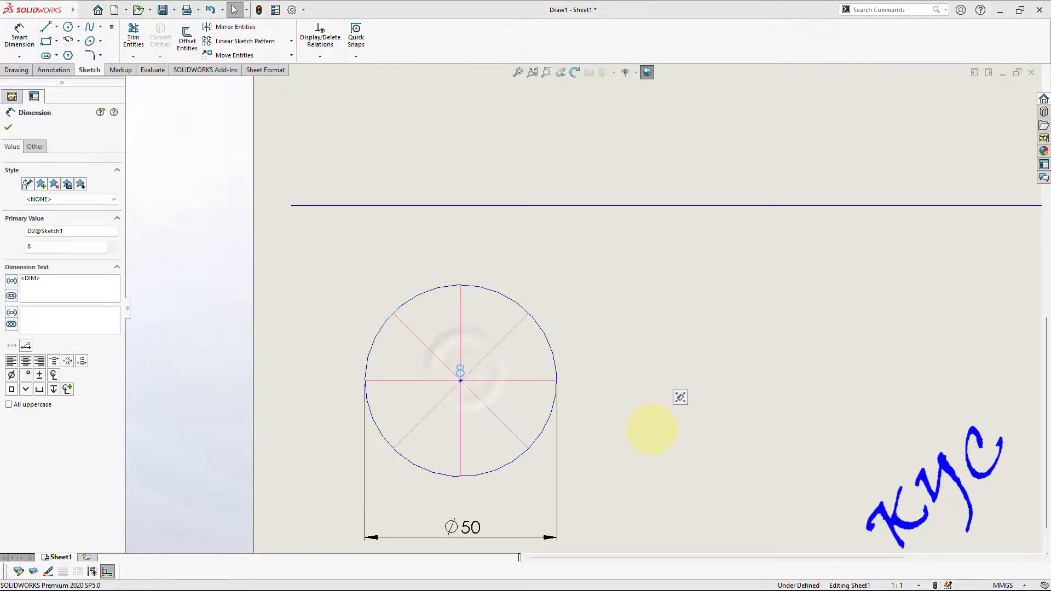
{"action": "key", "text": "Delete"}
{"action": "scroll", "coordinate": [660, 408], "scroll_direction": "up", "scroll_amount": 4}
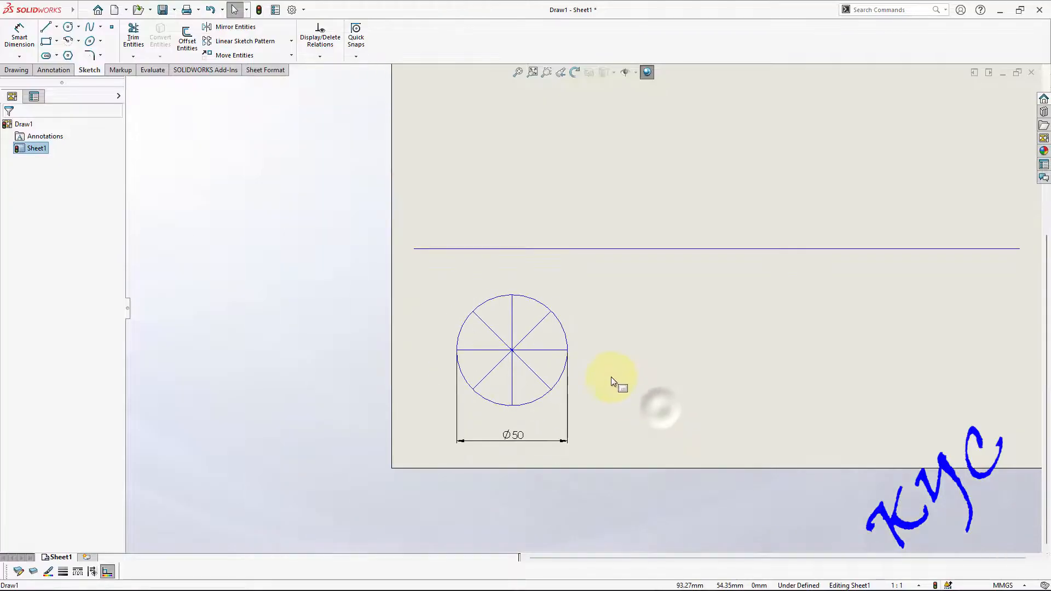
- Sketch vertical projectors from the circle's left quadrant and lower-left division point to just above the reference line
{"action": "scroll", "coordinate": [782, 260], "scroll_direction": "down", "scroll_amount": 4}
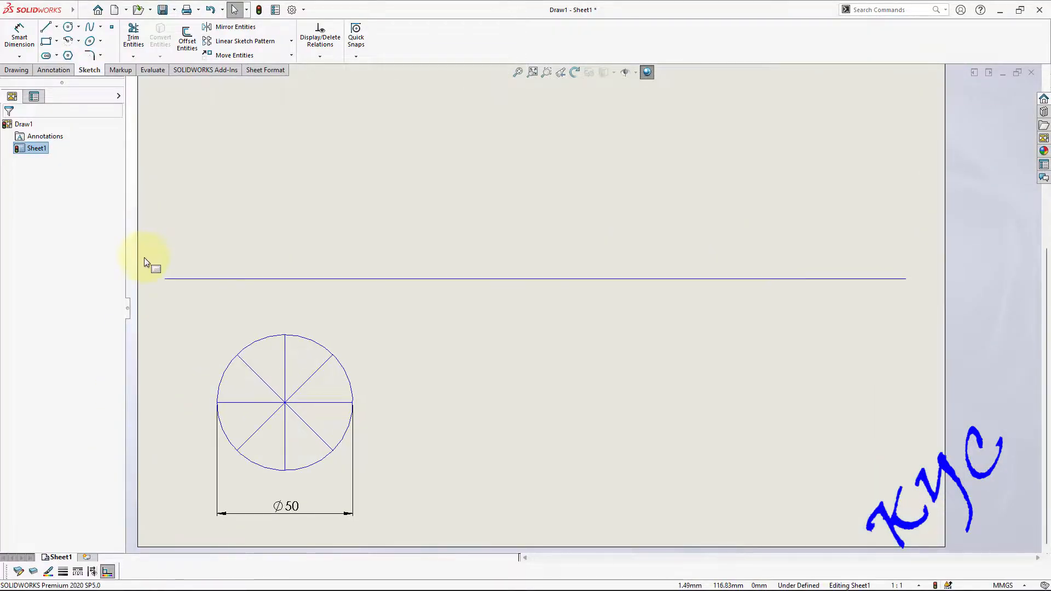
{"action": "left_click", "coordinate": [46, 27]}
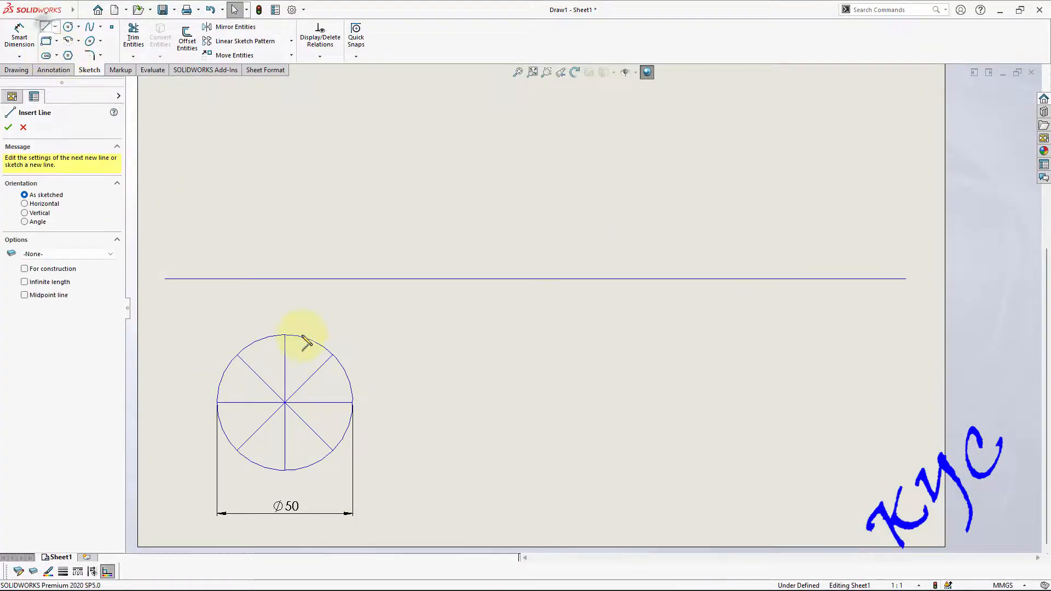
{"action": "left_click", "coordinate": [217, 404]}
{"action": "left_click", "coordinate": [217, 255]}
{"action": "double_click", "coordinate": [385, 331]}
{"action": "left_click", "coordinate": [236, 450]}
{"action": "left_click", "coordinate": [236, 267]}
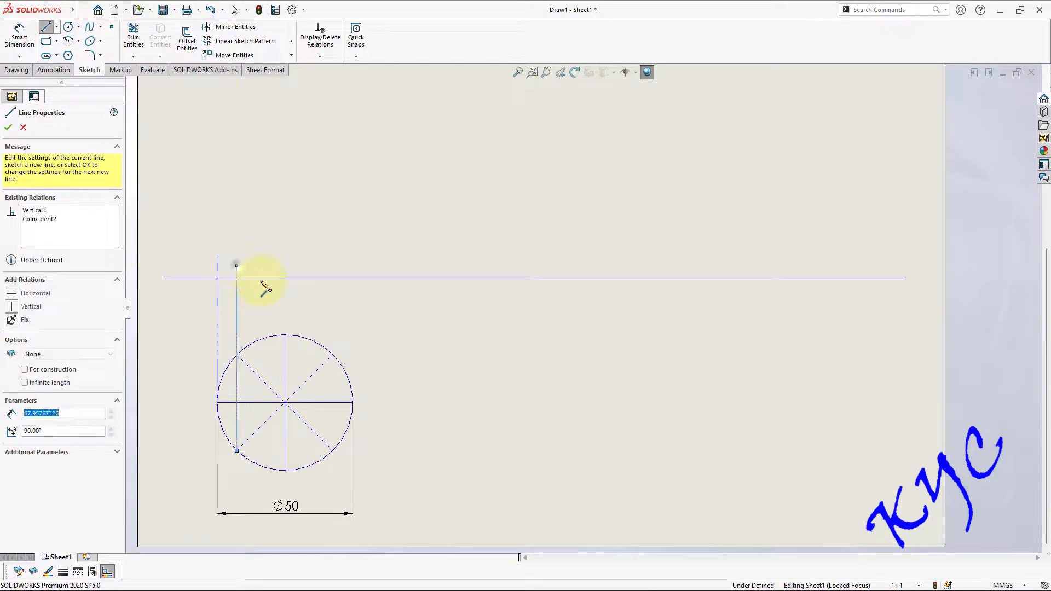
{"action": "double_click", "coordinate": [387, 347]}
- Sketch vertical projectors from the circle's top quadrant and lower-right division point to just above the reference line
{"action": "left_click", "coordinate": [284, 332]}
{"action": "double_click", "coordinate": [341, 322]}
{"action": "left_click", "coordinate": [284, 335]}
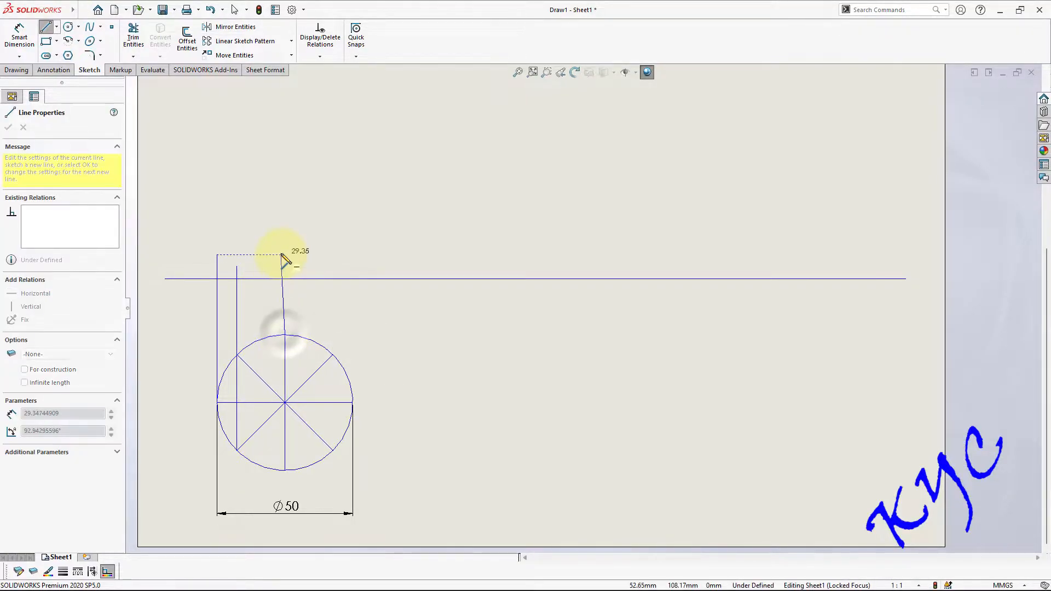
{"action": "left_click", "coordinate": [285, 250]}
{"action": "double_click", "coordinate": [422, 345]}
{"action": "left_click", "coordinate": [332, 450]}
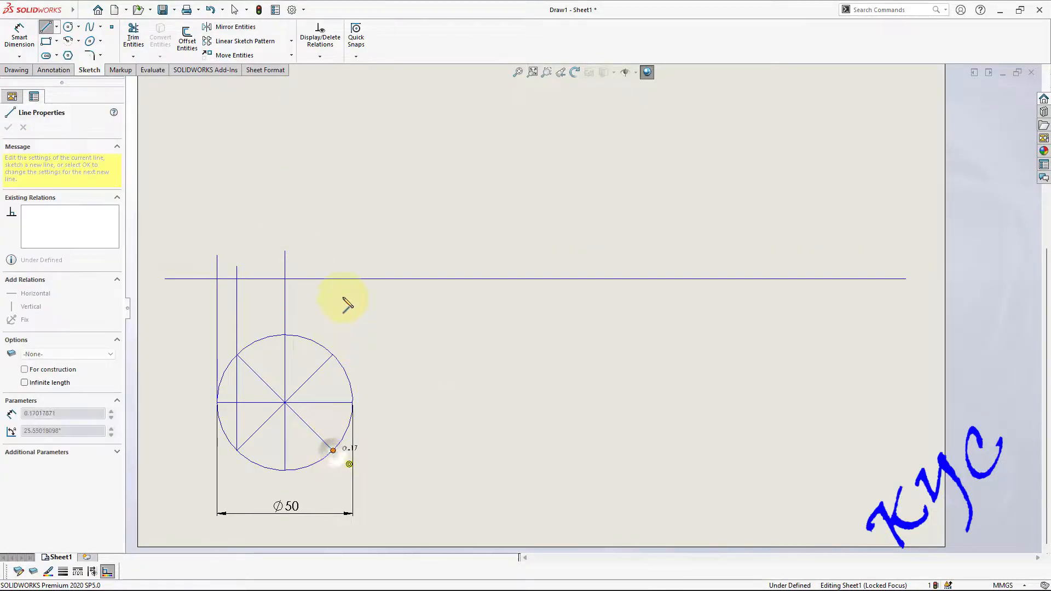
{"action": "double_click", "coordinate": [333, 260]}
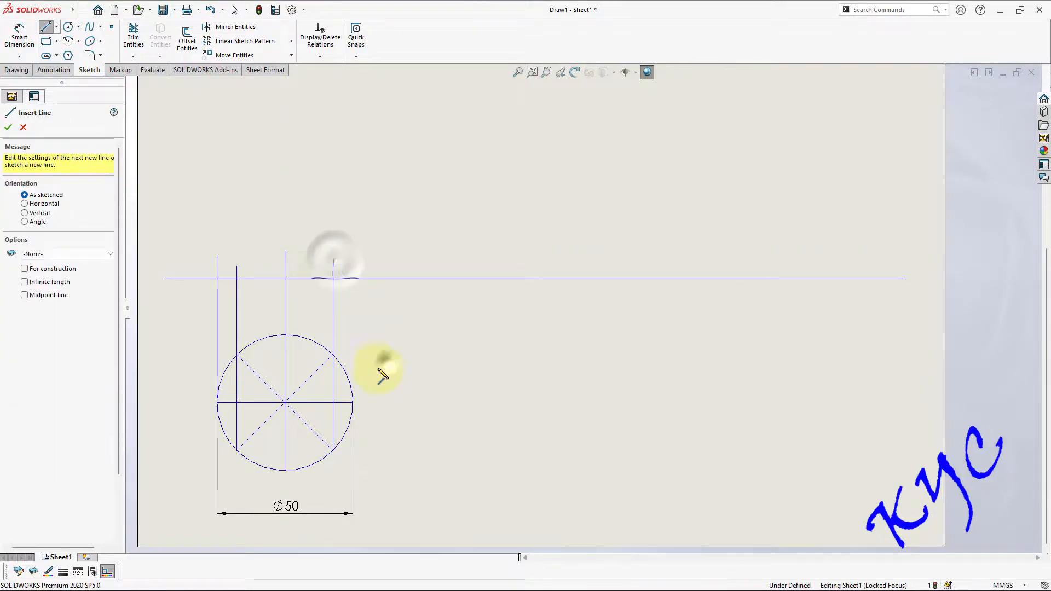
- Sketch the vertical projector from the circle's right quadrant and trim all five projectors back to the reference line
{"action": "left_click", "coordinate": [353, 402]}
{"action": "left_click", "coordinate": [352, 266]}
{"action": "double_click", "coordinate": [399, 351]}
{"action": "left_click", "coordinate": [133, 38]}
{"action": "left_click_drag", "start_coordinate": [224, 273], "coordinate": [265, 275]}
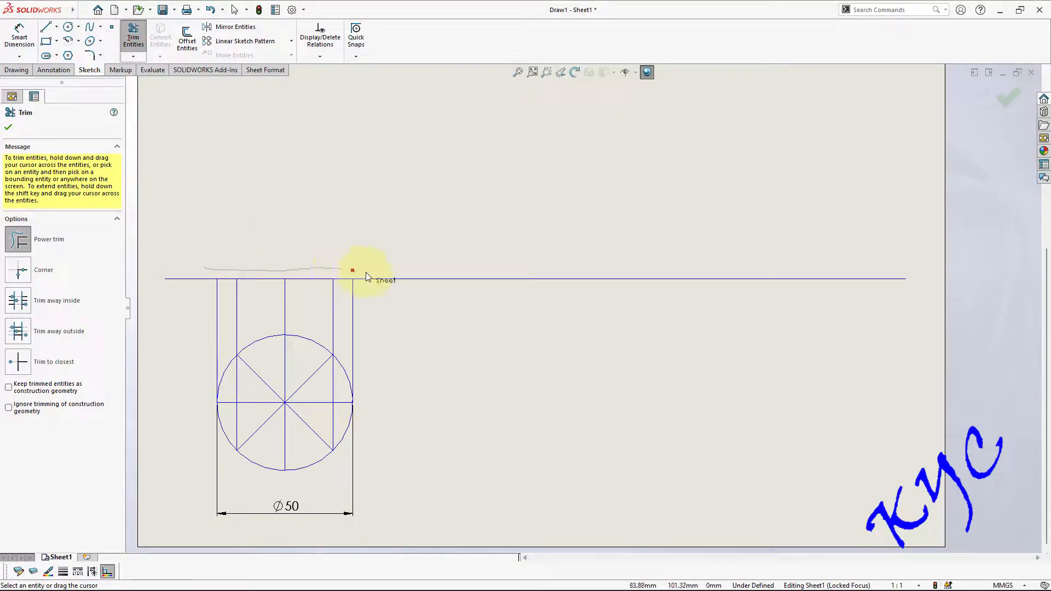
- Sketch a vertical axis line about 56 mm long upward from where the centre projector meets the reference line
{"action": "left_click", "coordinate": [49, 28]}
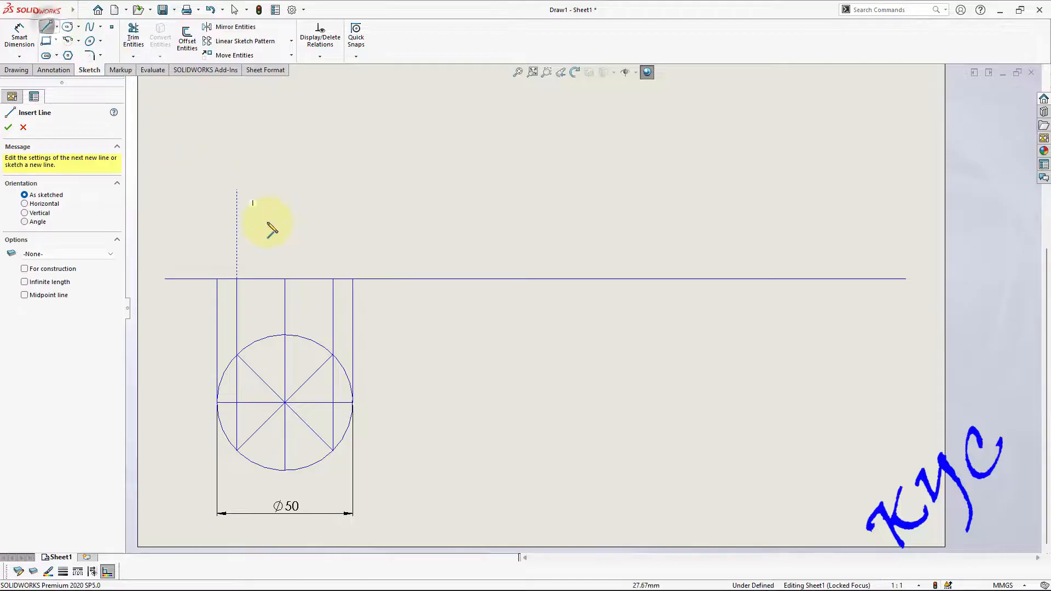
{"action": "left_click", "coordinate": [285, 279]}
{"action": "left_click", "coordinate": [284, 125]}
{"action": "double_click", "coordinate": [380, 176]}
- Dimension the vertical axis line's length as 65 mm, placing the dimension to its left
{"action": "scroll", "coordinate": [380, 175], "scroll_direction": "up", "scroll_amount": 3}
{"action": "scroll", "coordinate": [511, 150], "scroll_direction": "down", "scroll_amount": 2}
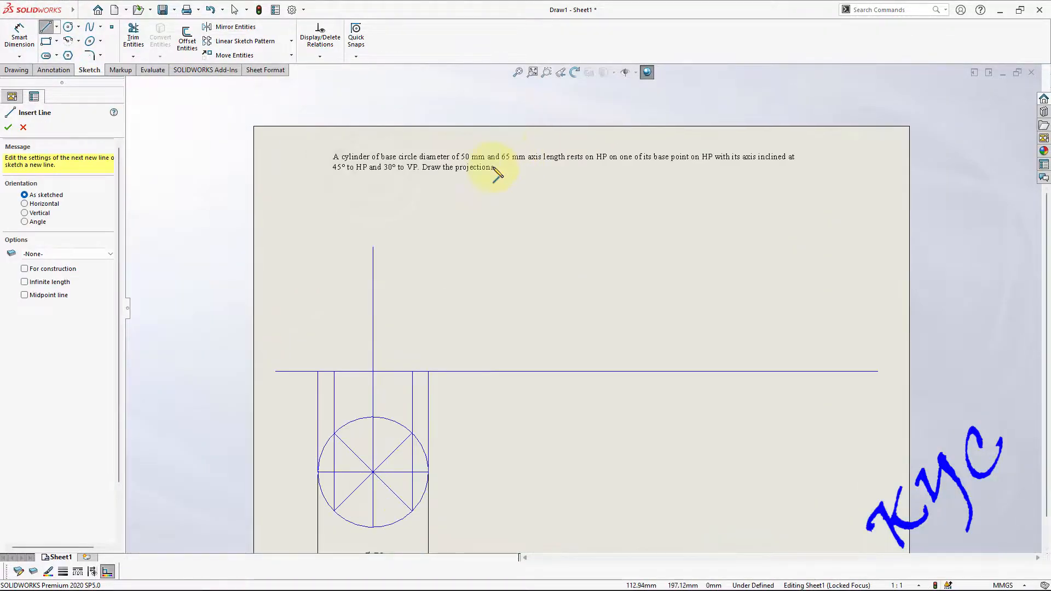
{"action": "scroll", "coordinate": [504, 371], "scroll_direction": "down", "scroll_amount": 2}
{"action": "scroll", "coordinate": [474, 436], "scroll_direction": "up", "scroll_amount": 4}
{"action": "scroll", "coordinate": [470, 446], "scroll_direction": "down", "scroll_amount": 2}
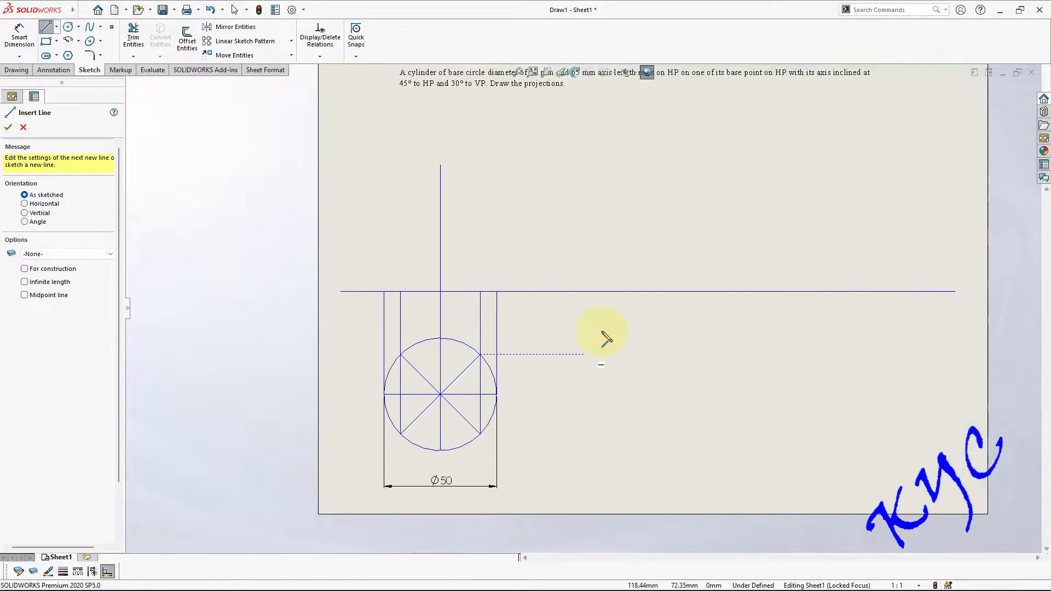
{"action": "scroll", "coordinate": [593, 339], "scroll_direction": "down", "scroll_amount": 1}
{"action": "left_click", "coordinate": [26, 48]}
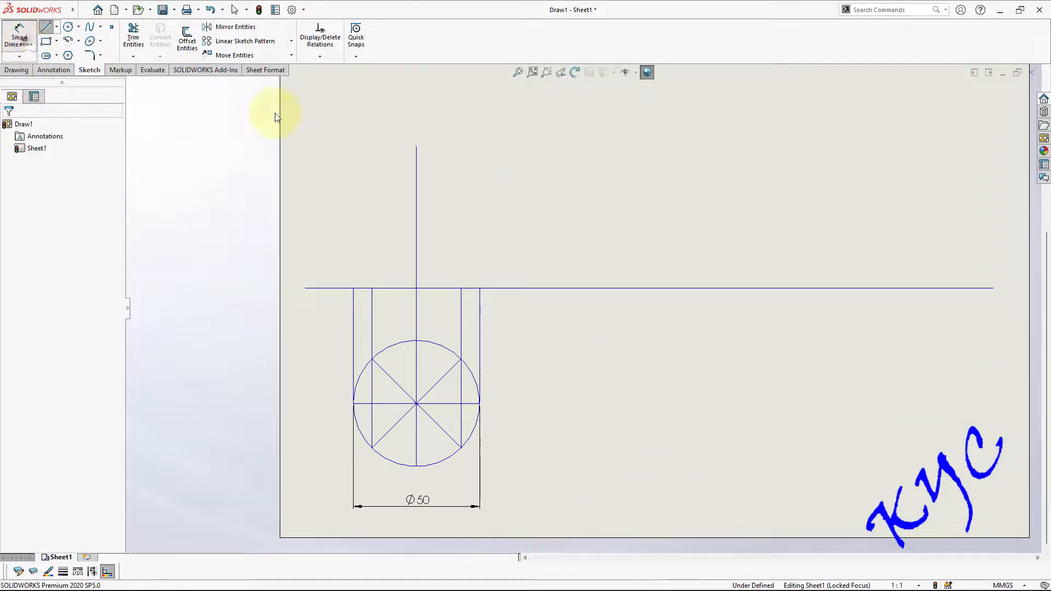
{"action": "left_click", "coordinate": [416, 198]}
{"action": "left_click", "coordinate": [335, 219]}
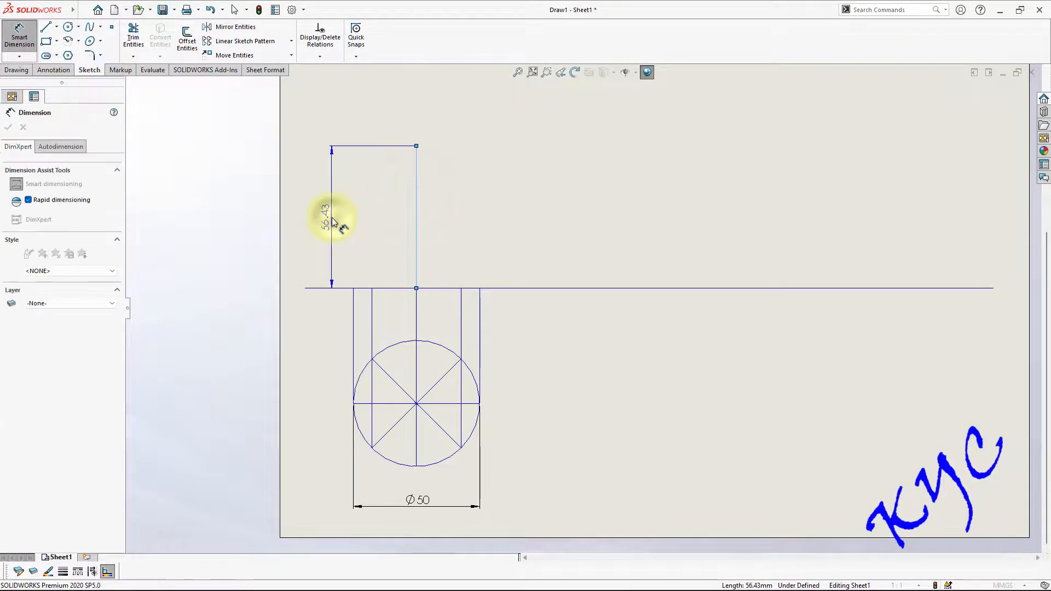
{"action": "type", "text": "65"}
{"action": "key", "text": "Return"}
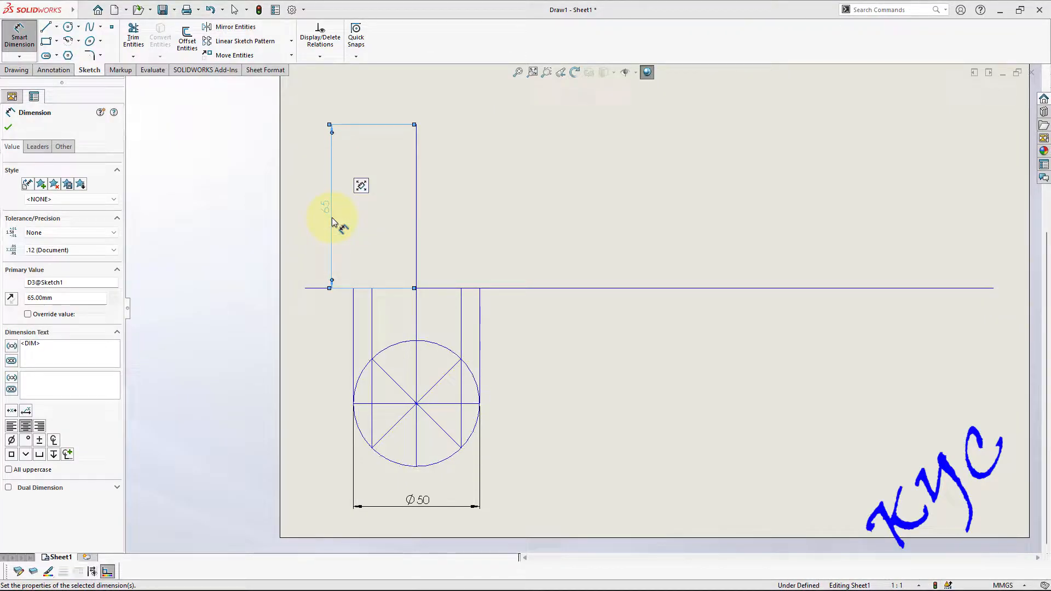
{"action": "key", "text": "Escape"}
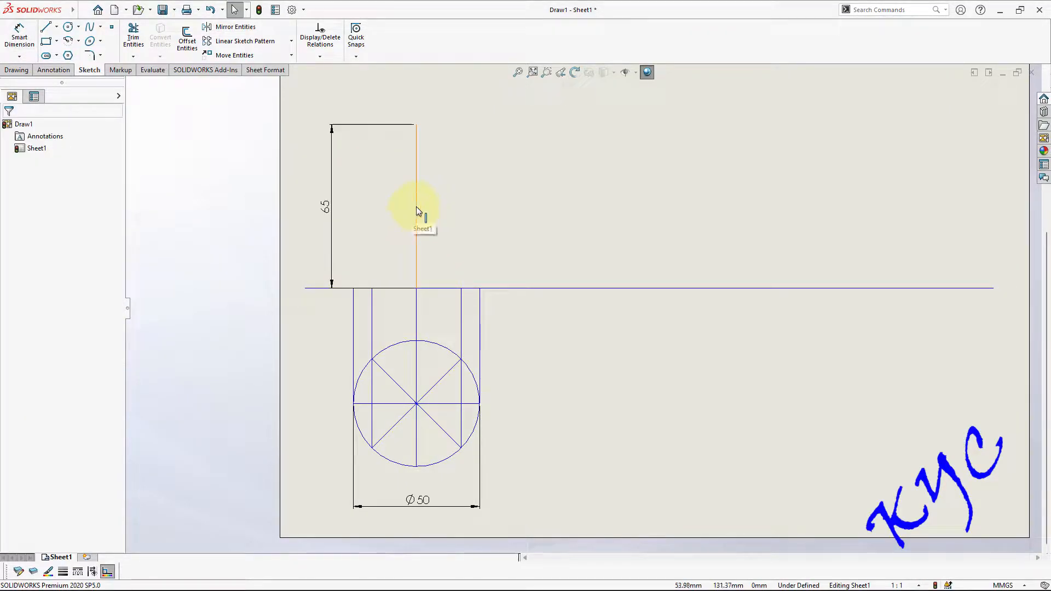
- Change the 65 mm axis line to a dash-dot centre-line style
{"action": "left_click", "coordinate": [416, 206]}
{"action": "left_click", "coordinate": [63, 571]}
{"action": "left_click", "coordinate": [77, 571]}
{"action": "left_click", "coordinate": [145, 516]}
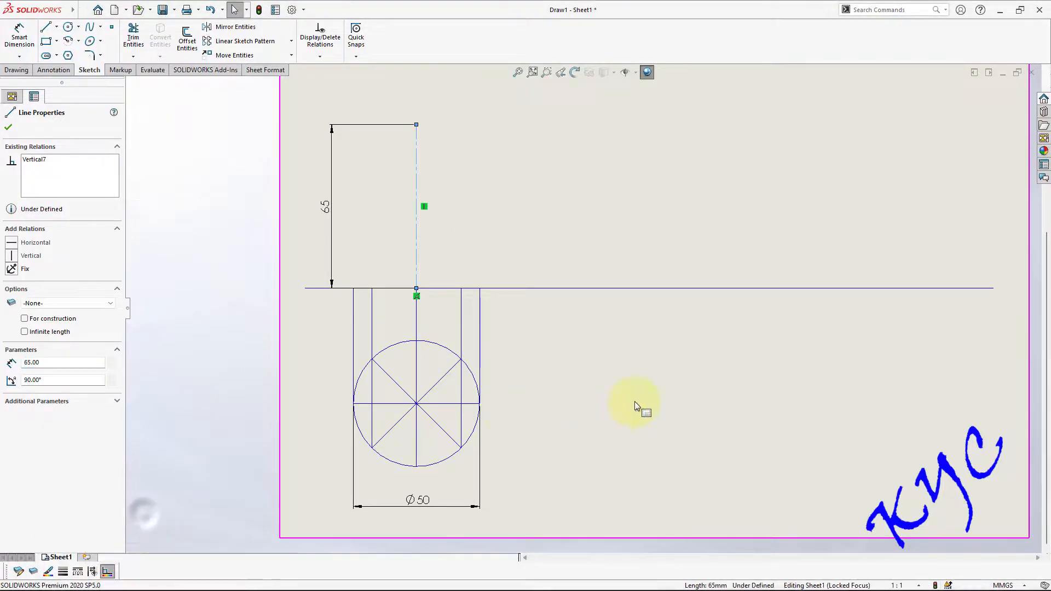
{"action": "left_click", "coordinate": [630, 406]}
- Give the 50 mm circle a thicker line
{"action": "left_click", "coordinate": [452, 455]}
{"action": "left_click", "coordinate": [63, 570]}
{"action": "left_click", "coordinate": [109, 534]}
{"action": "left_click", "coordinate": [595, 222]}
- Sketch the 50 by 65 mm front-view rectangle on the reference line, aligned with the circle's outer projectors and the axis line's height
{"action": "scroll", "coordinate": [597, 223], "scroll_direction": "up", "scroll_amount": 2}
{"action": "scroll", "coordinate": [657, 222], "scroll_direction": "down", "scroll_amount": 3}
{"action": "mouse_move", "coordinate": [12, 16]}
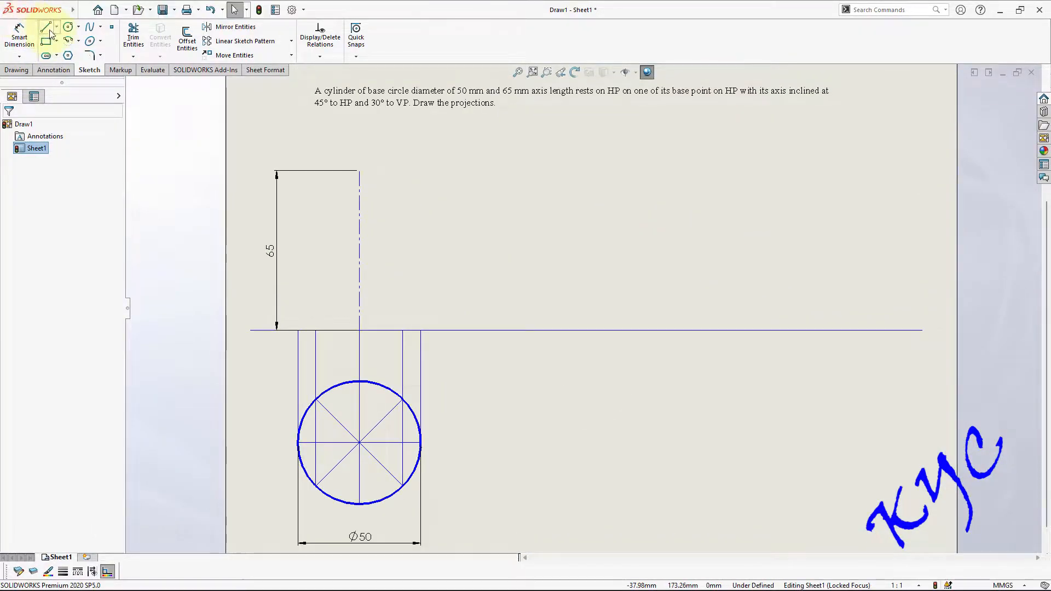
{"action": "left_click", "coordinate": [46, 26]}
{"action": "left_click", "coordinate": [315, 343]}
{"action": "left_click", "coordinate": [421, 330]}
{"action": "left_click", "coordinate": [421, 330]}
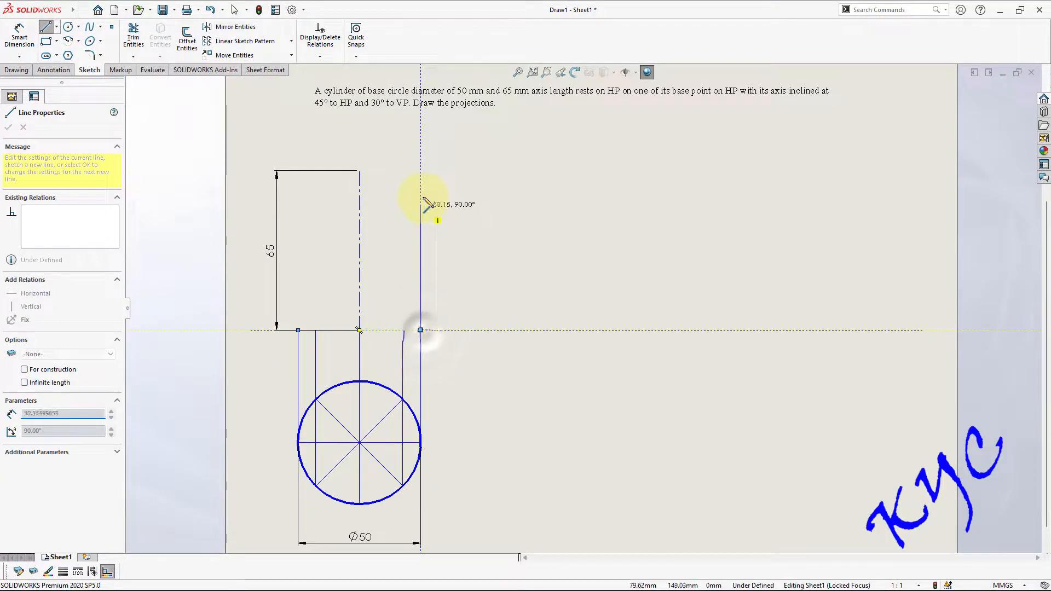
{"action": "left_click", "coordinate": [420, 170]}
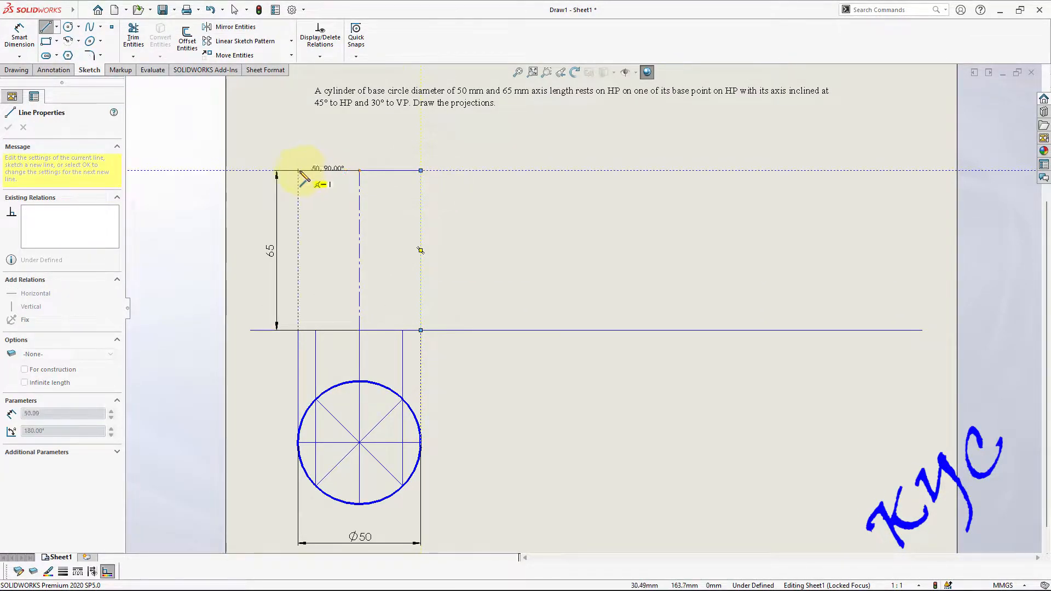
{"action": "left_click", "coordinate": [298, 171]}
{"action": "left_click", "coordinate": [297, 330]}
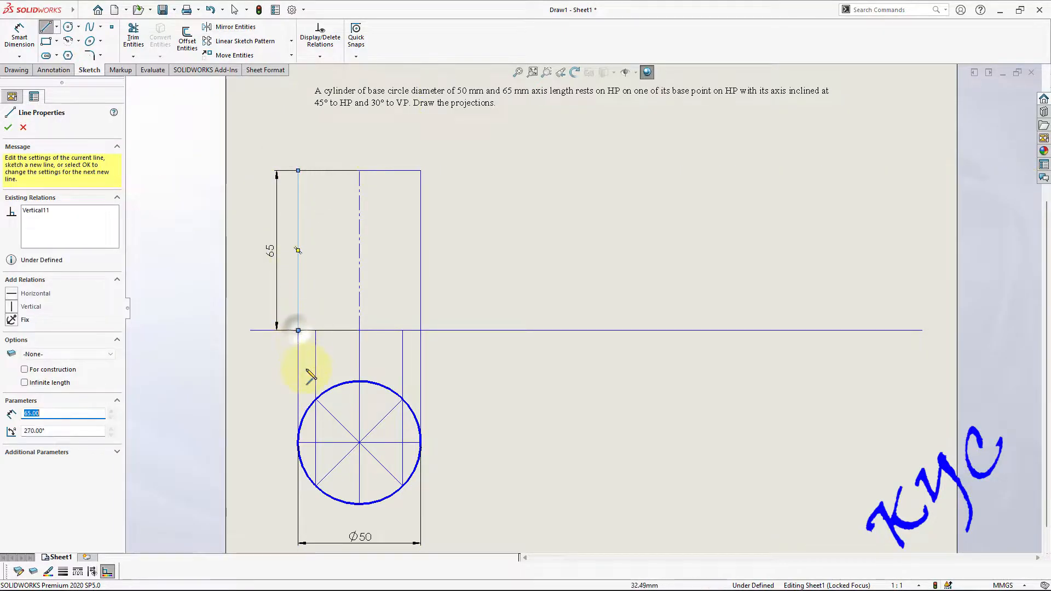
{"action": "key", "text": "Escape"}
{"action": "key", "text": "Escape"}
- Give the front-view rectangle's outline a thicker line, leaving the centre axis line out of the selection
{"action": "left_click_drag", "start_coordinate": [288, 336], "coordinate": [470, 159]}
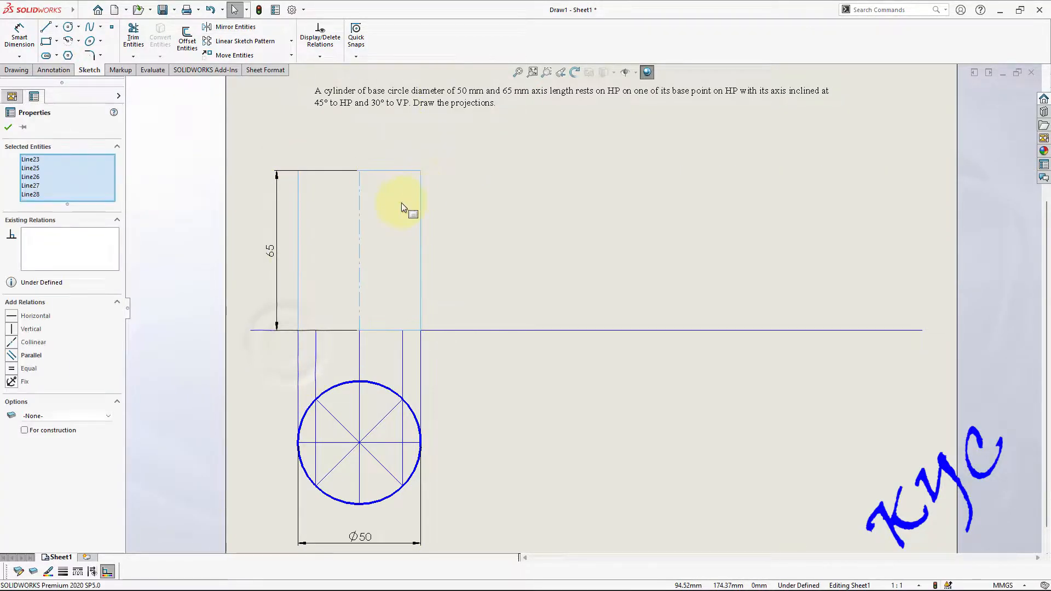
{"action": "left_click", "coordinate": [359, 231], "text": "ctrl"}
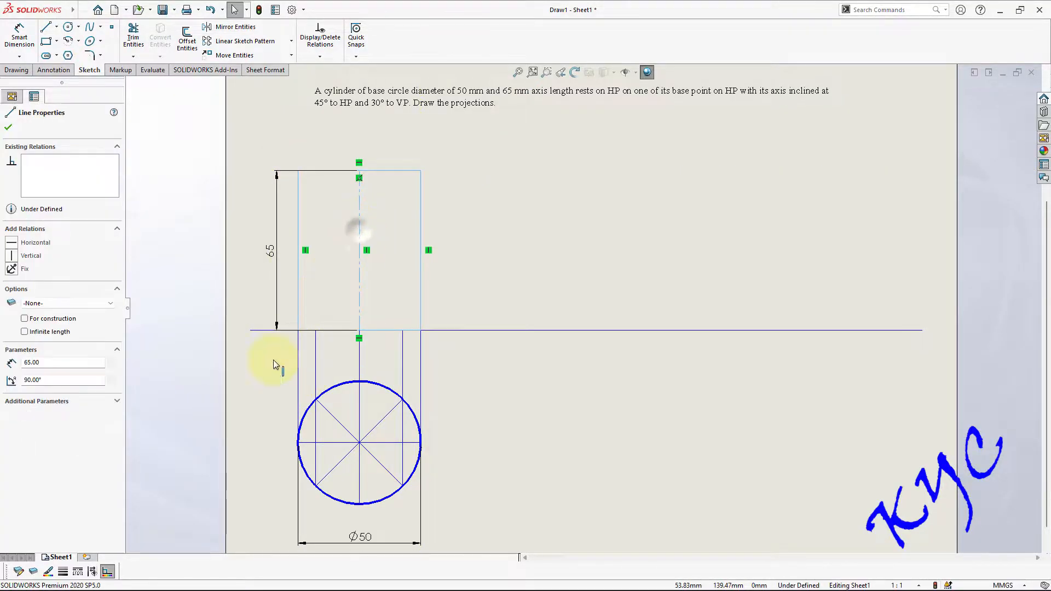
{"action": "left_click", "coordinate": [63, 571]}
{"action": "left_click", "coordinate": [124, 520]}
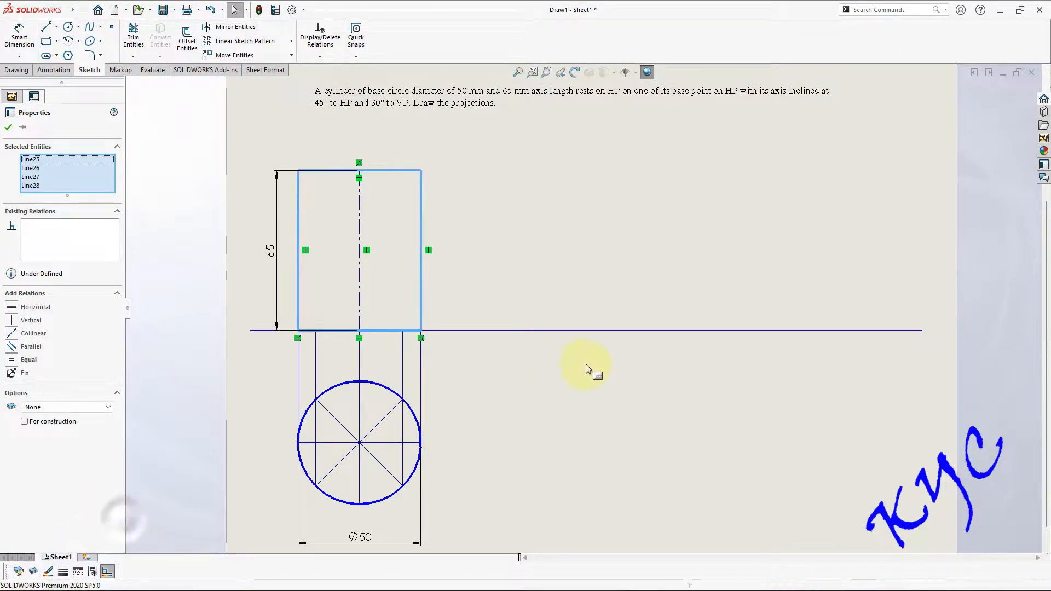
{"action": "left_click", "coordinate": [586, 367]}
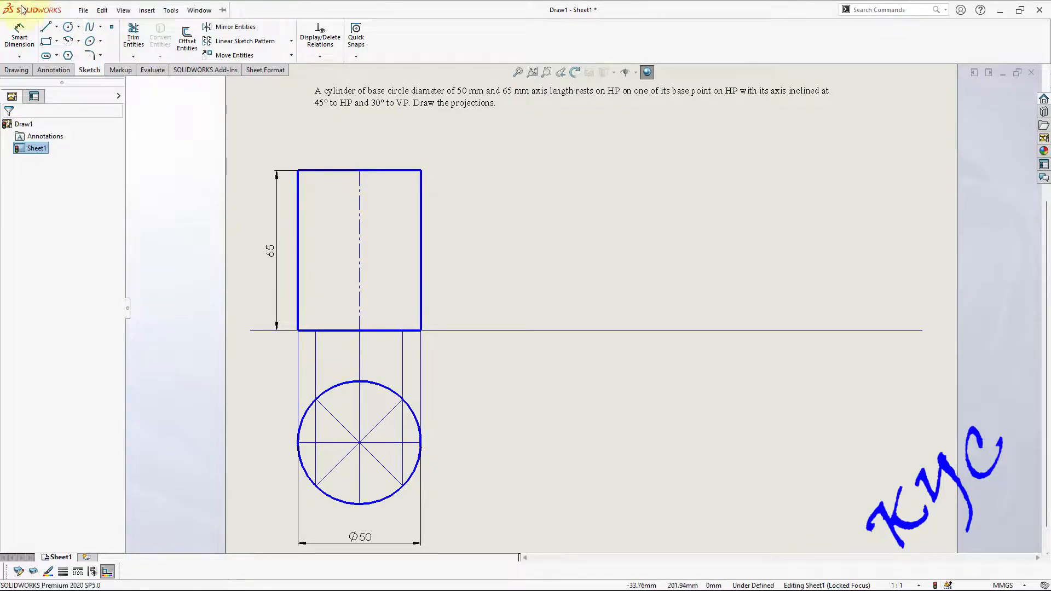
- Sketch a vertical line from the left inner projector's end on the reference line to slightly above the rectangle's top edge
{"action": "left_click", "coordinate": [45, 27]}
{"action": "left_click", "coordinate": [316, 331]}
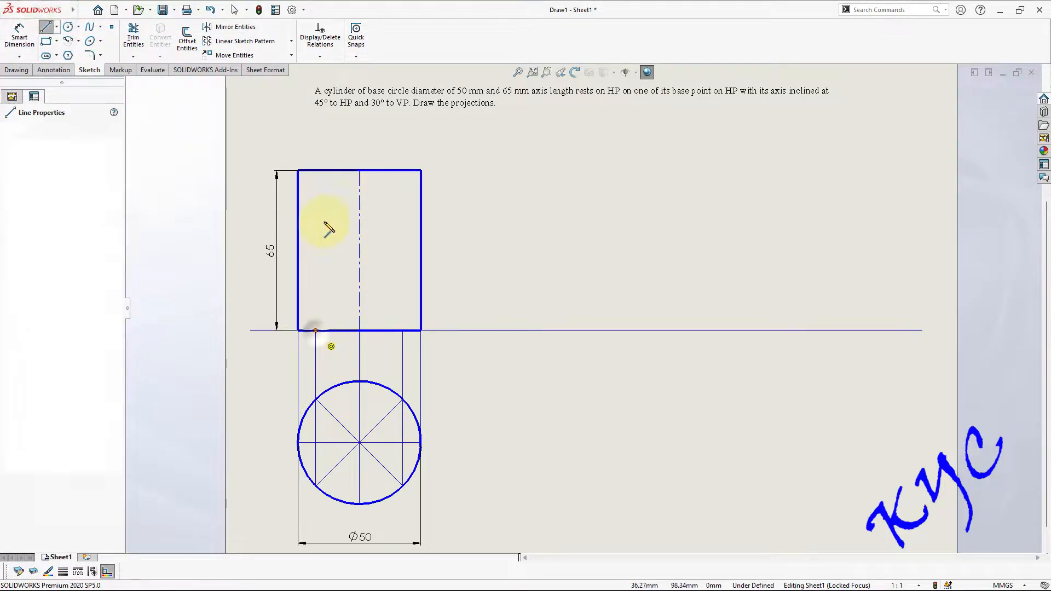
{"action": "double_click", "coordinate": [316, 158]}
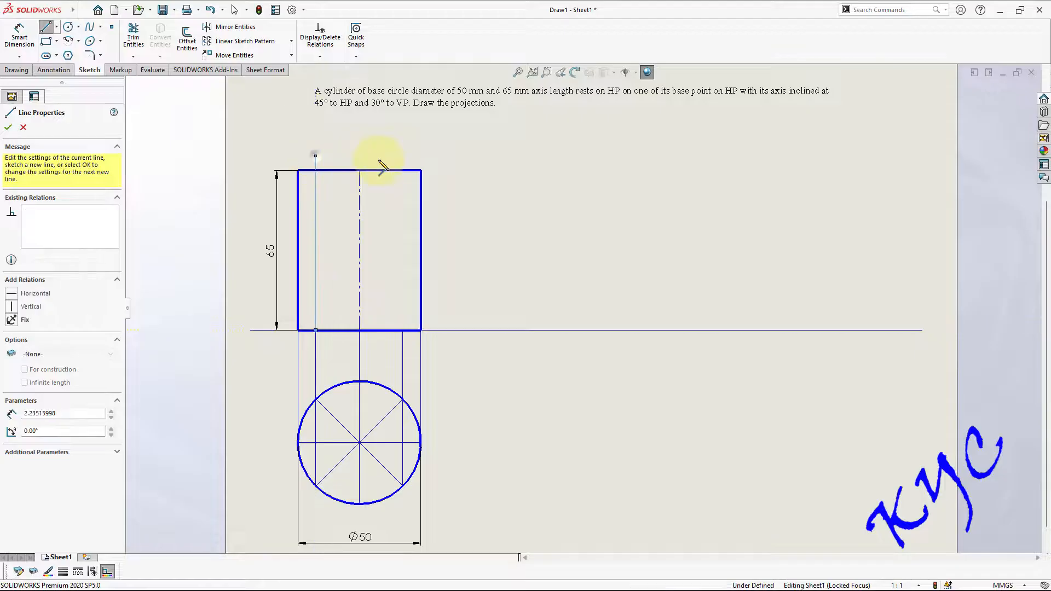
- Sketch a vertical line from the right inner projector past the rectangle's top edge, and trim both inner lines back to that edge
{"action": "left_click", "coordinate": [403, 331]}
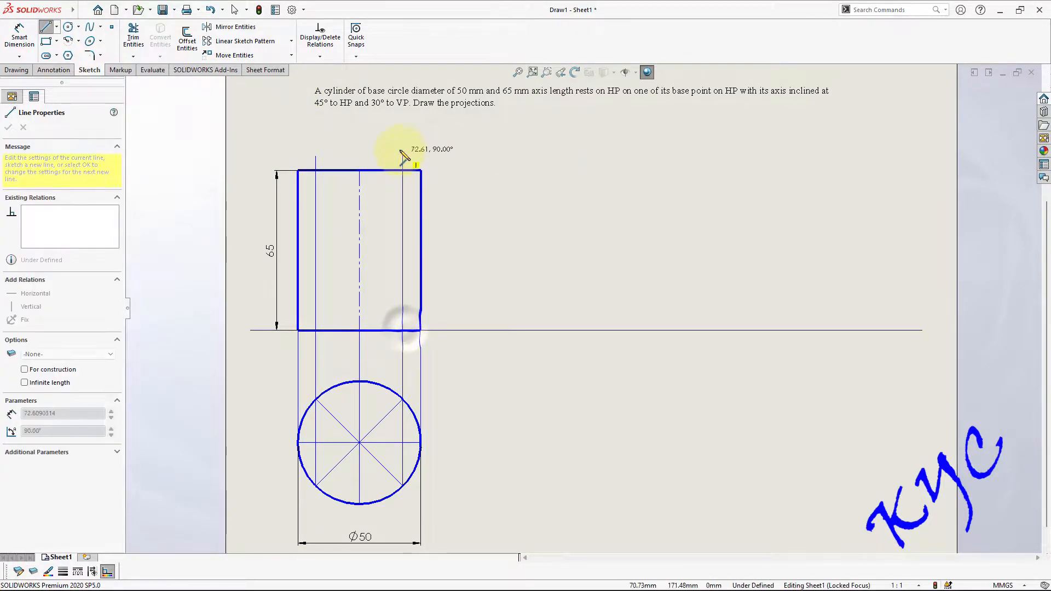
{"action": "left_click", "coordinate": [402, 148]}
{"action": "left_click", "coordinate": [134, 41]}
{"action": "left_click_drag", "start_coordinate": [428, 155], "coordinate": [321, 160]}
{"action": "scroll", "coordinate": [596, 434], "scroll_direction": "up", "scroll_amount": 3}
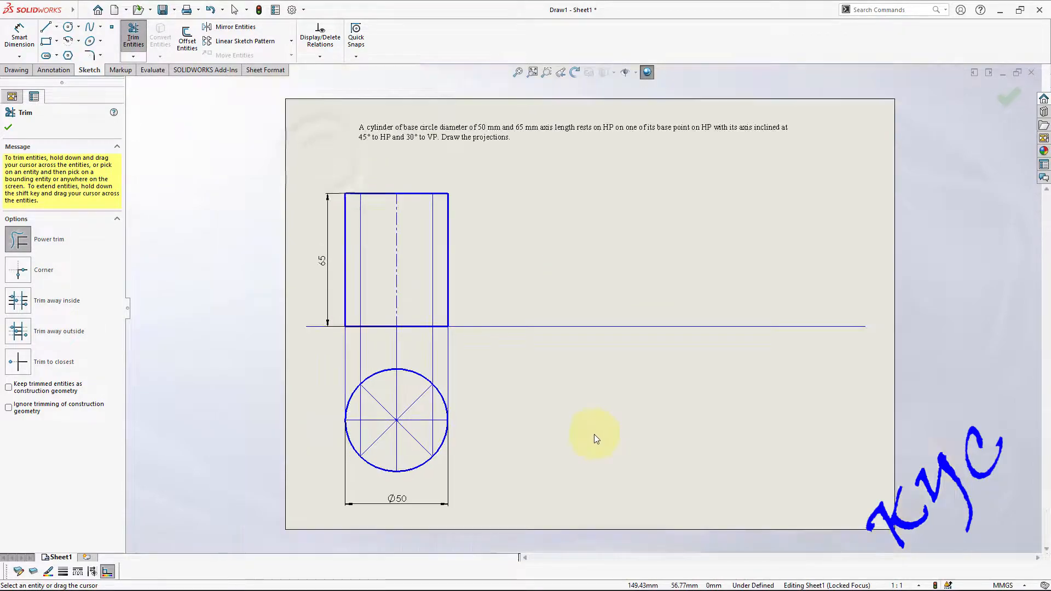
{"action": "scroll", "coordinate": [658, 309], "scroll_direction": "down", "scroll_amount": 3}
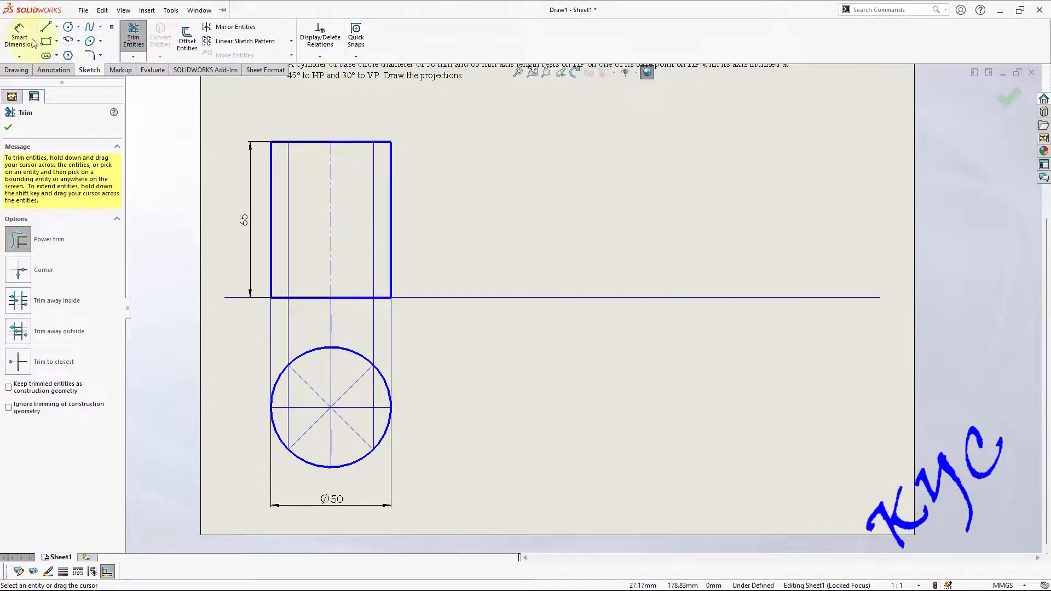
- Add the notes a(a1), b(b1), c(c1) and d(d1) in the empty area beside the circle
{"action": "left_click", "coordinate": [53, 69]}
{"action": "left_click", "coordinate": [127, 37]}
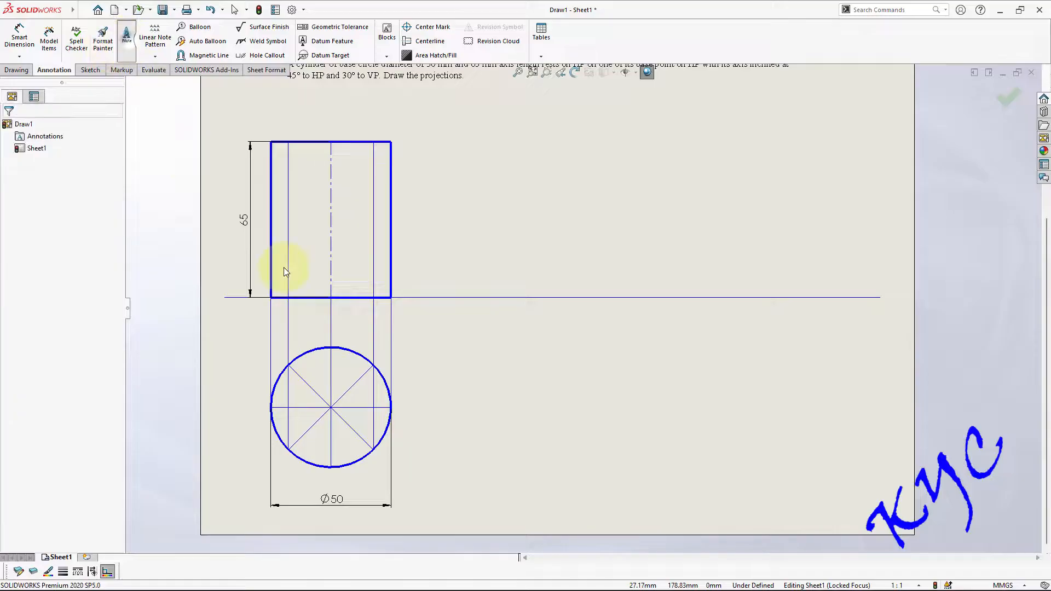
{"action": "left_click", "coordinate": [442, 442]}
{"action": "type", "text": "a(a1)"}
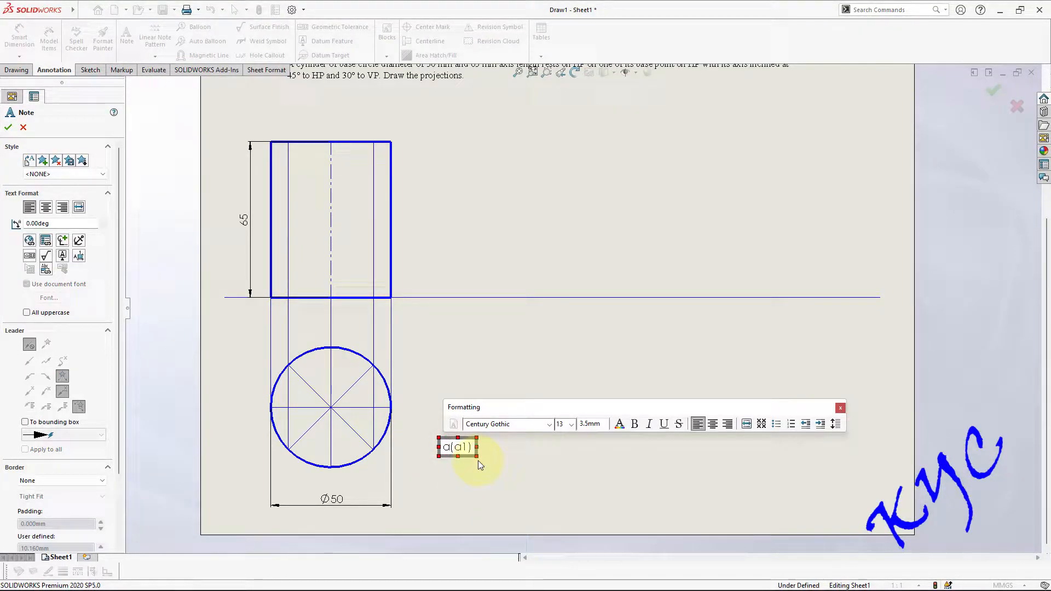
{"action": "left_click", "coordinate": [488, 461]}
{"action": "left_click", "coordinate": [489, 461]}
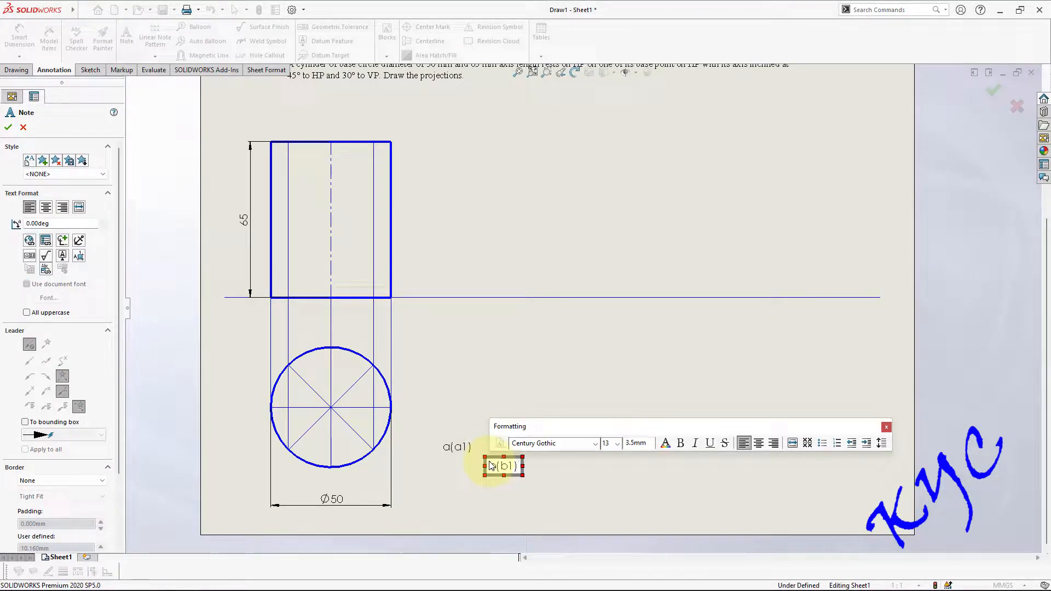
{"action": "left_click", "coordinate": [443, 358]}
{"action": "left_click", "coordinate": [456, 382]}
{"action": "type", "text": "c(c1"}
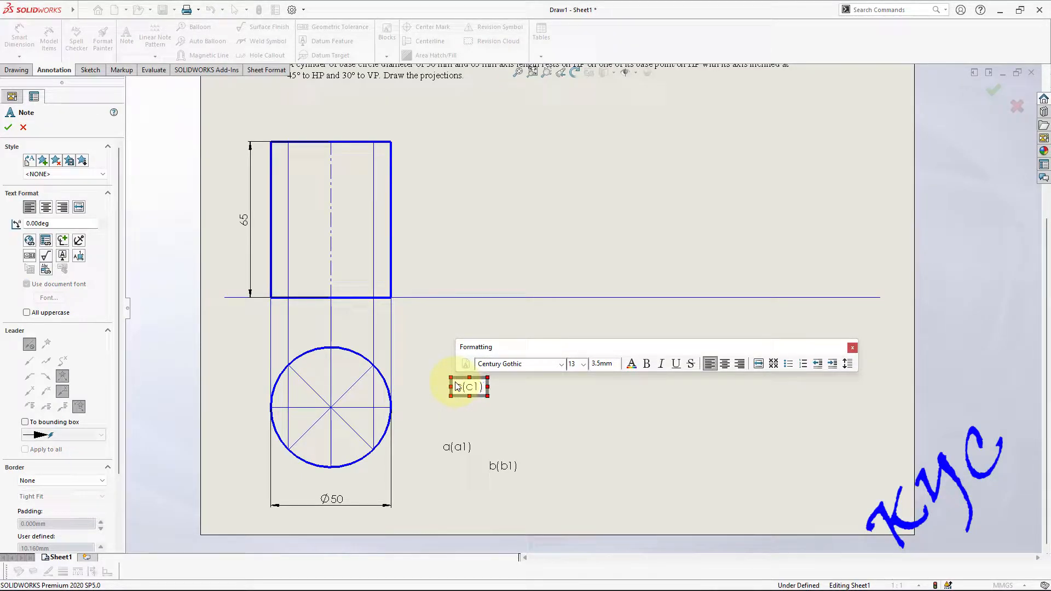
{"action": "left_click", "coordinate": [542, 406]}
{"action": "left_click", "coordinate": [517, 409]}
{"action": "type", "text": "d*d1"}
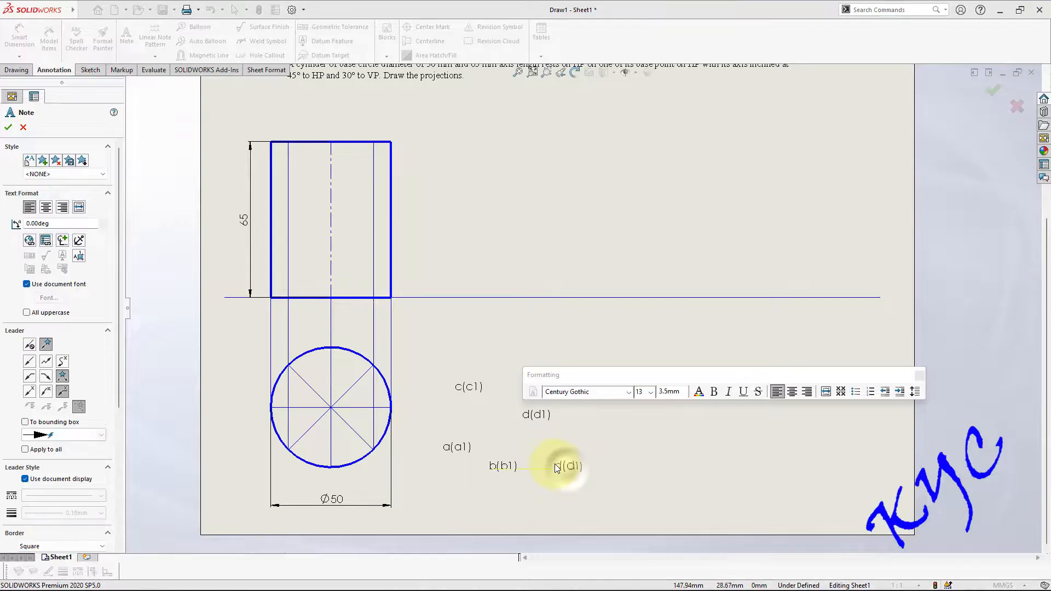
- Add four more notes beside the circle: e(e1), f*f1), g(g1) and h(h1)
{"action": "left_click", "coordinate": [553, 463]}
{"action": "left_click", "coordinate": [554, 463]}
{"action": "type", "text": "e(e1"}
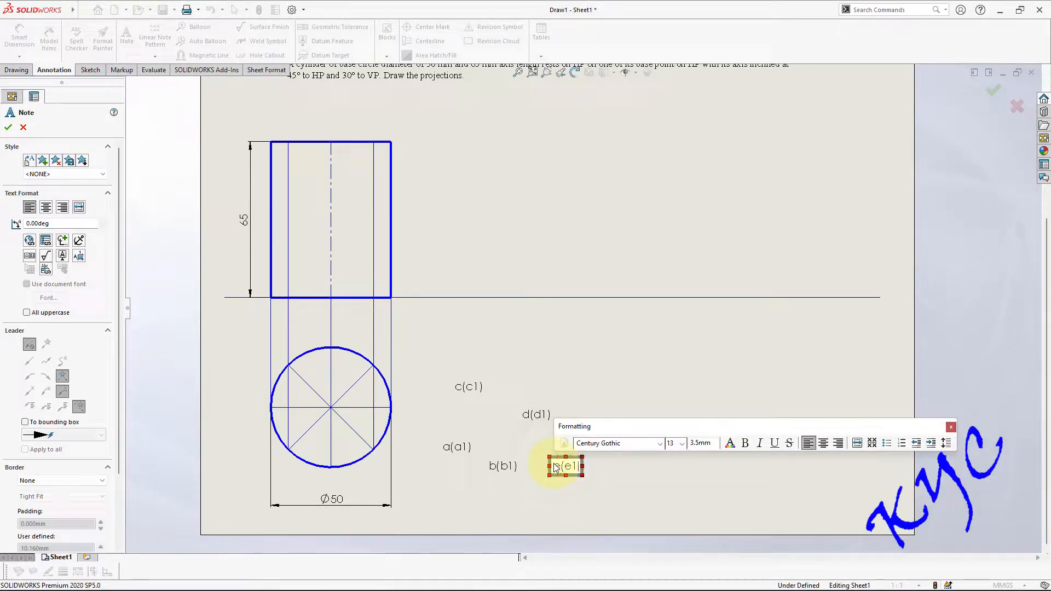
{"action": "left_click", "coordinate": [527, 363]}
{"action": "left_click", "coordinate": [527, 366]}
{"action": "type", "text": "f(f1"}
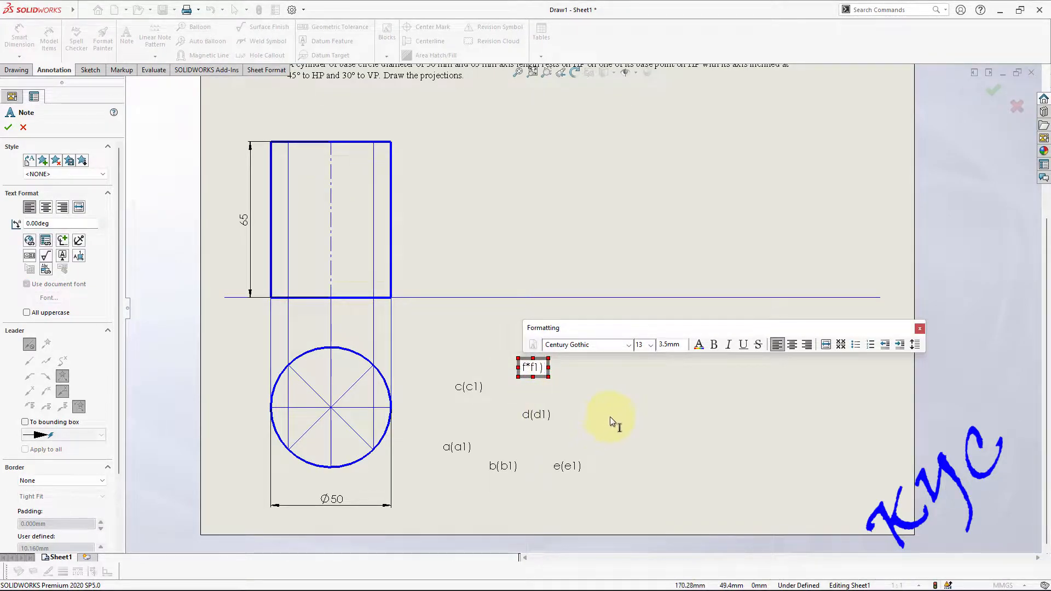
{"action": "left_click", "coordinate": [587, 417]}
{"action": "left_click", "coordinate": [587, 417]}
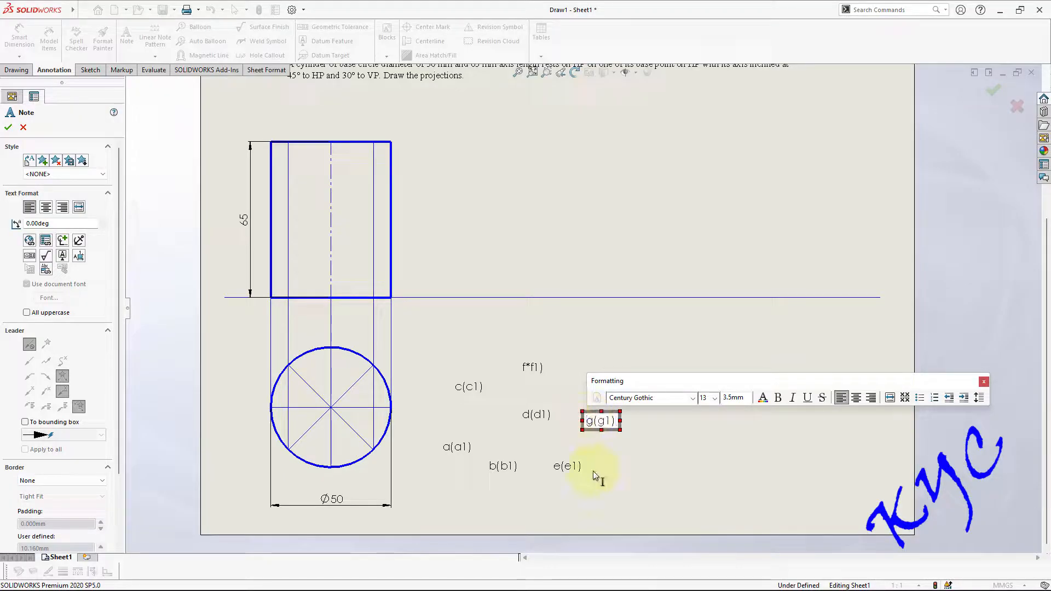
{"action": "left_click", "coordinate": [606, 462]}
{"action": "left_click", "coordinate": [606, 462]}
{"action": "type", "text": "h(h1"}
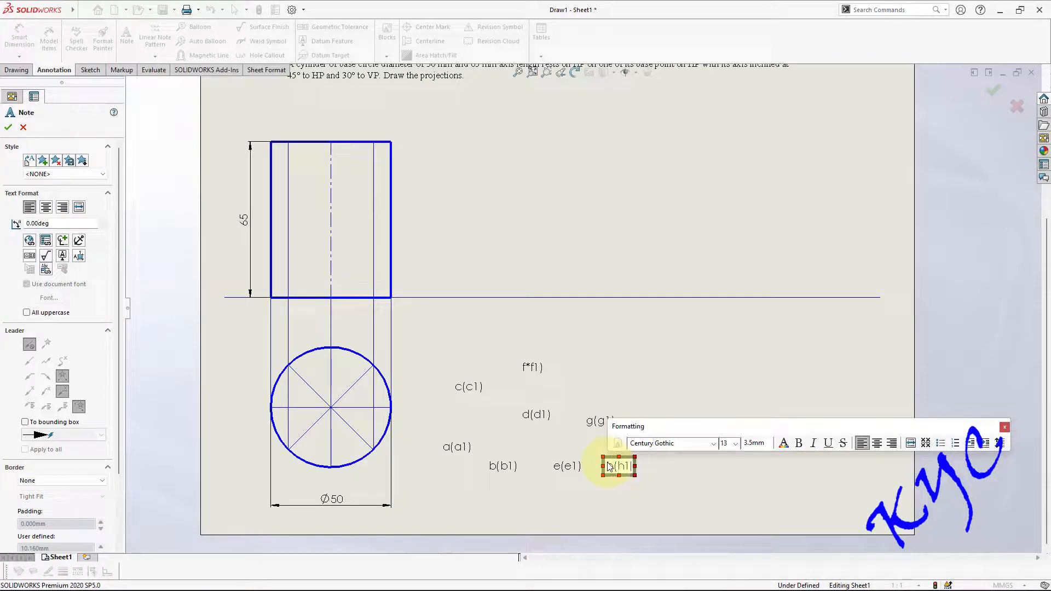
{"action": "key", "text": "Escape"}
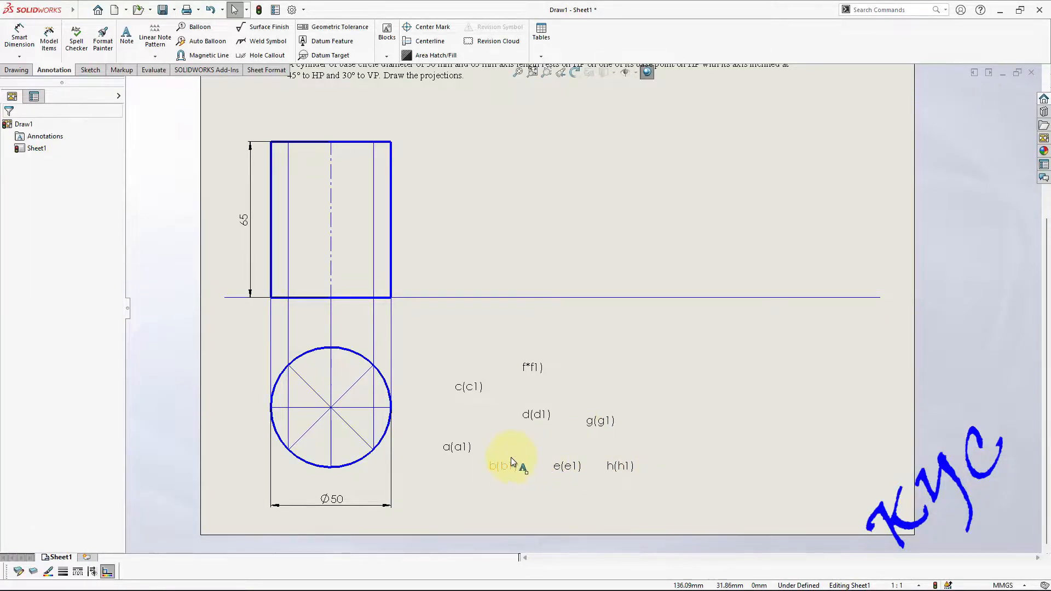
- Move the notes a(a1) through e(e1) to the circle's division points, counterclockwise from its left end through the bottom to its right end
{"action": "left_click_drag", "start_coordinate": [464, 450], "coordinate": [258, 409]}
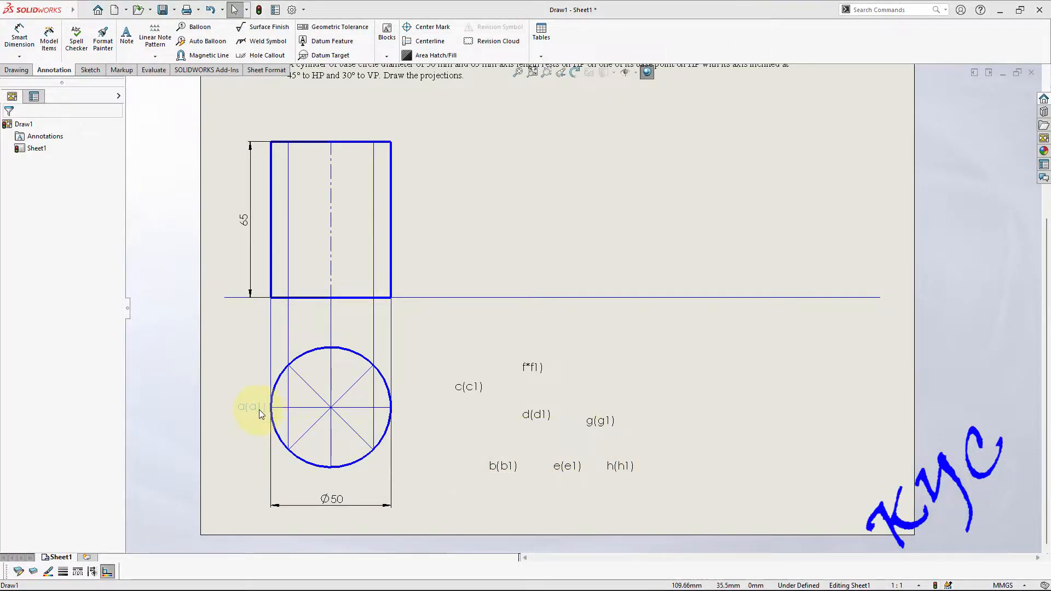
{"action": "left_click_drag", "start_coordinate": [503, 466], "coordinate": [280, 465]}
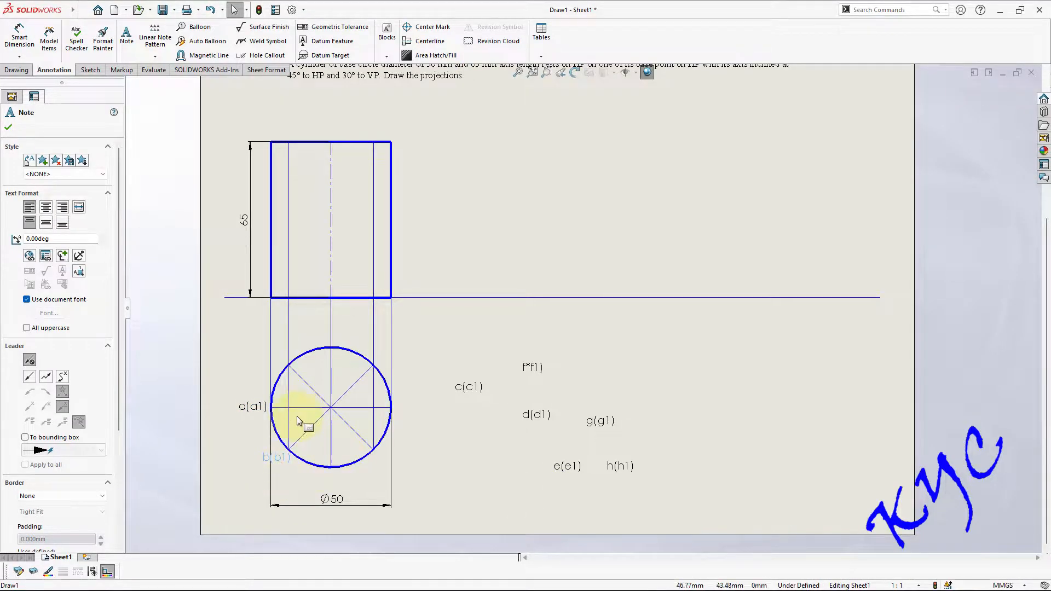
{"action": "left_click_drag", "start_coordinate": [421, 438], "coordinate": [336, 485]}
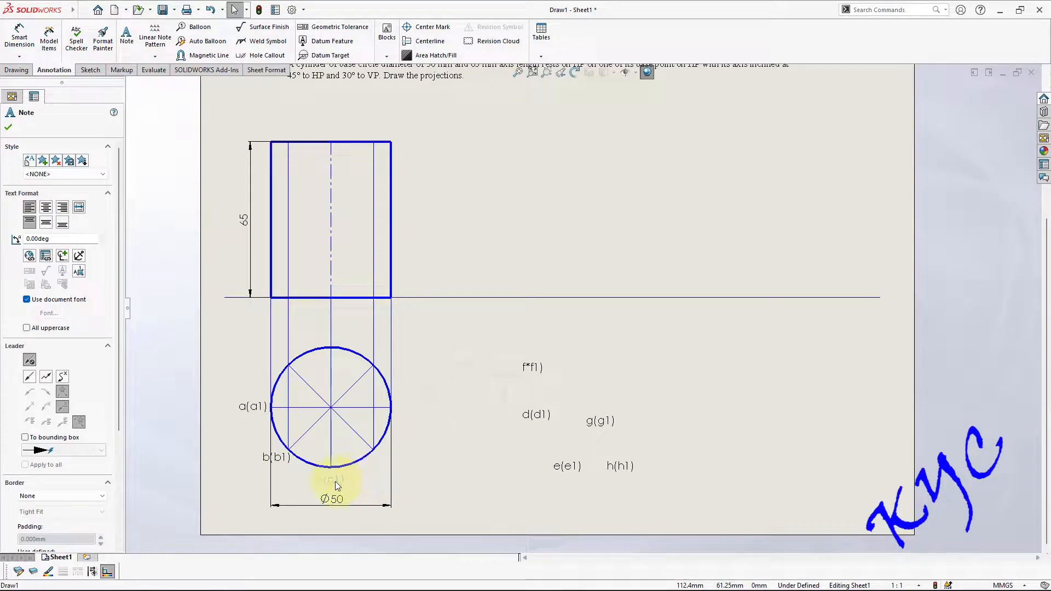
{"action": "left_click_drag", "start_coordinate": [376, 456], "coordinate": [378, 456]}
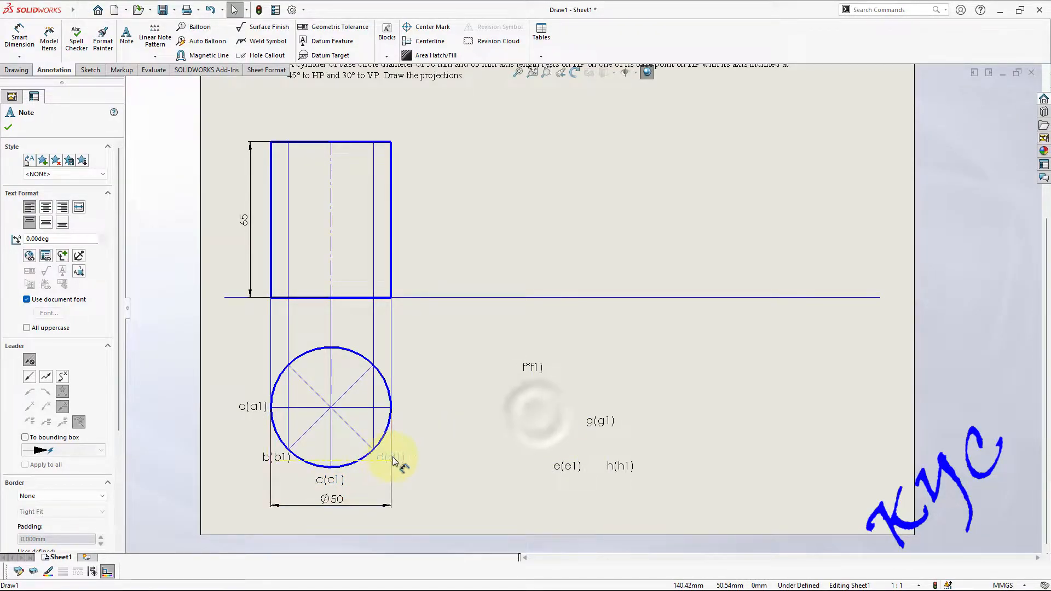
{"action": "left_click_drag", "start_coordinate": [443, 412], "coordinate": [416, 410]}
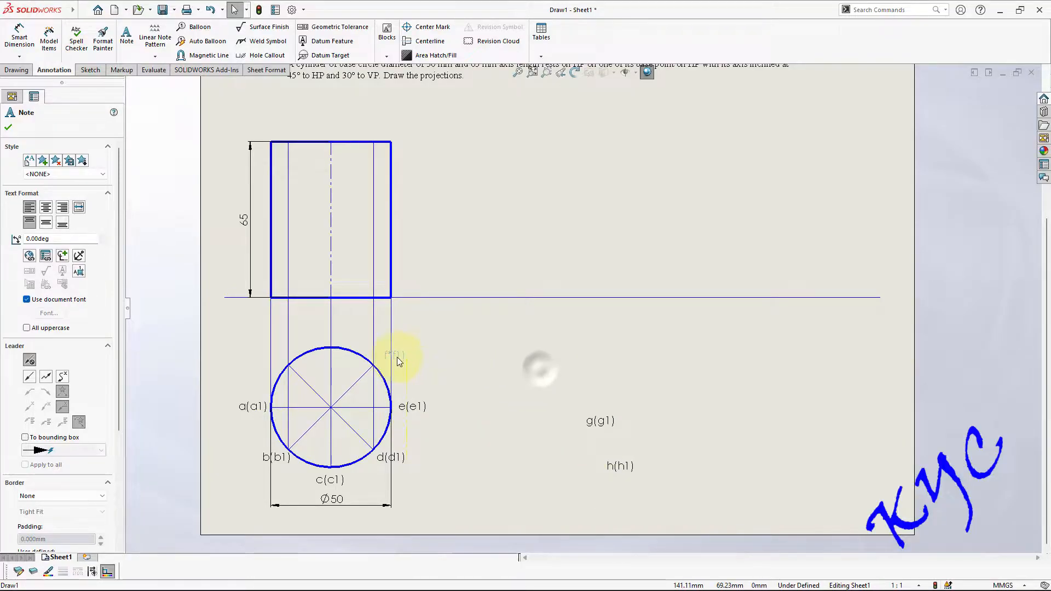
- Correct the mistyped f note at the circle's upper-right division point to f(f1)
{"action": "left_click", "coordinate": [377, 354]}
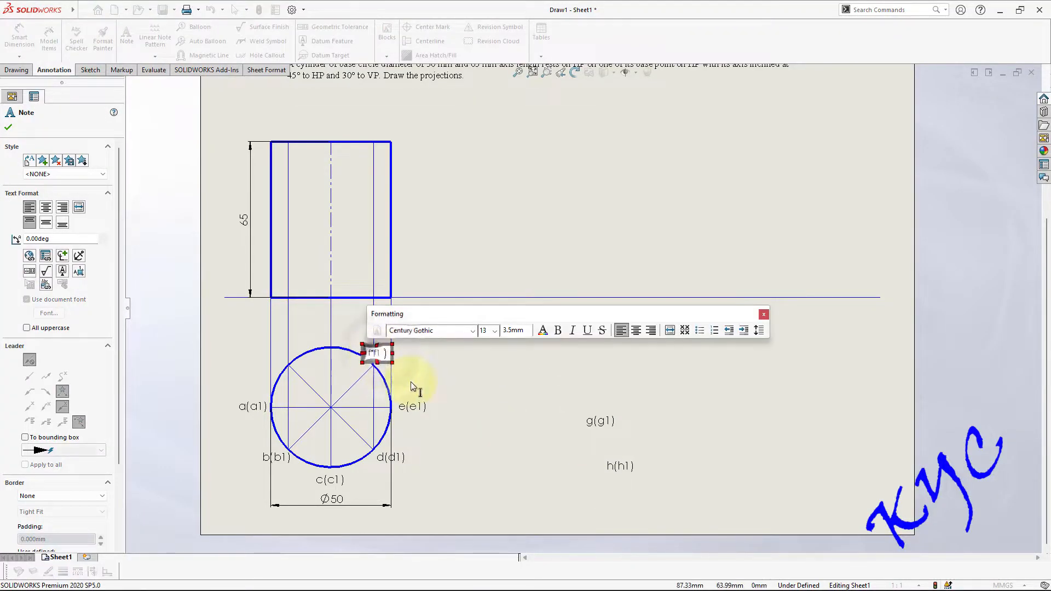
{"action": "key", "text": "BackSpace"}
{"action": "type", "text": "("}
{"action": "left_click", "coordinate": [507, 408]}
- Move the note g(g1) to the circle's top point and h(h1) to its upper-left division point
{"action": "left_click_drag", "start_coordinate": [599, 422], "coordinate": [345, 337]}
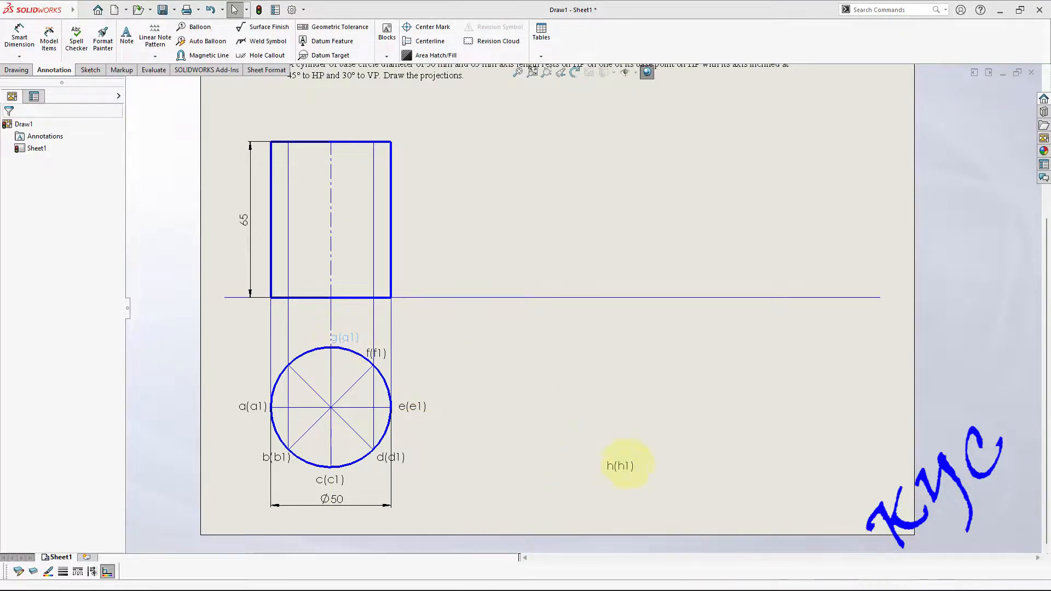
{"action": "left_click", "coordinate": [610, 474]}
{"action": "left_click_drag", "start_coordinate": [604, 464], "coordinate": [270, 353]}
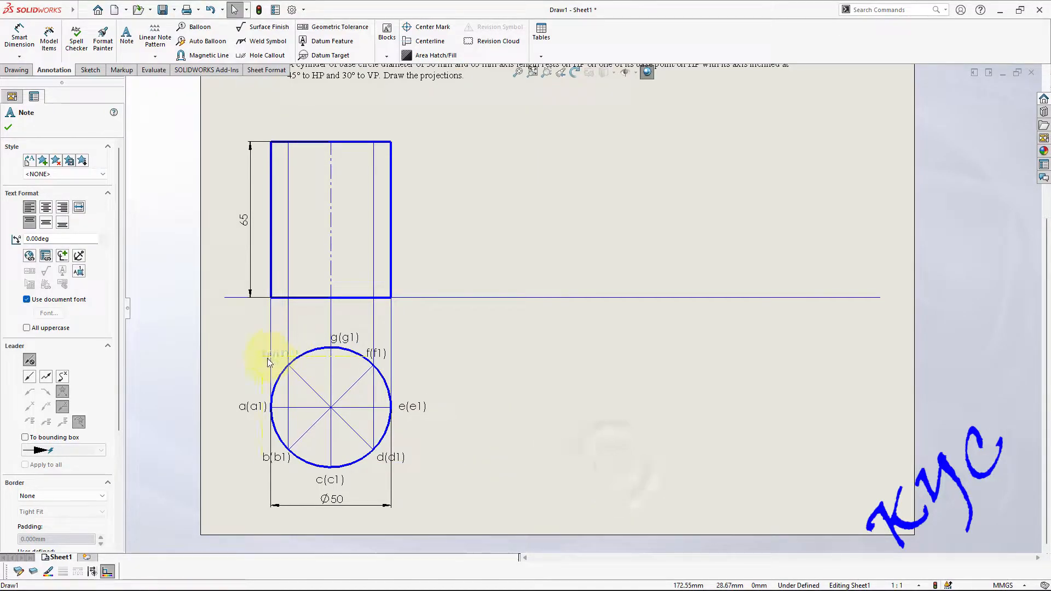
{"action": "left_click", "coordinate": [540, 390]}
{"action": "scroll", "coordinate": [538, 388], "scroll_direction": "up", "scroll_amount": 2}
{"action": "scroll", "coordinate": [454, 372], "scroll_direction": "down", "scroll_amount": 1}
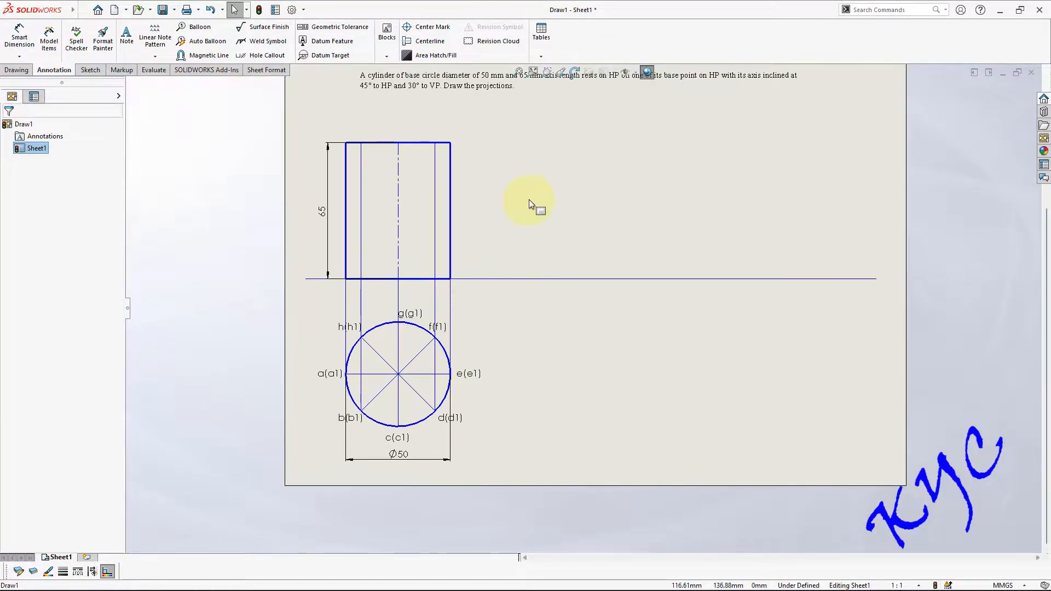
- Add the notes a' and b'(h') above the front-view rectangle's top-left corner and left inner line
{"action": "scroll", "coordinate": [529, 200], "scroll_direction": "down", "scroll_amount": 1}
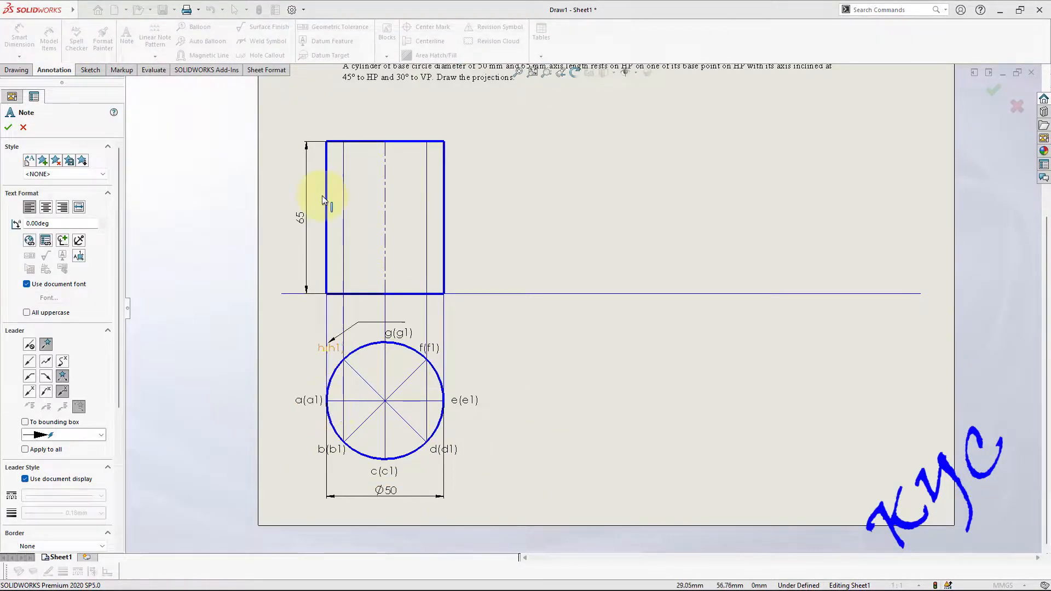
{"action": "left_click", "coordinate": [318, 119]}
{"action": "type", "text": "a'"}
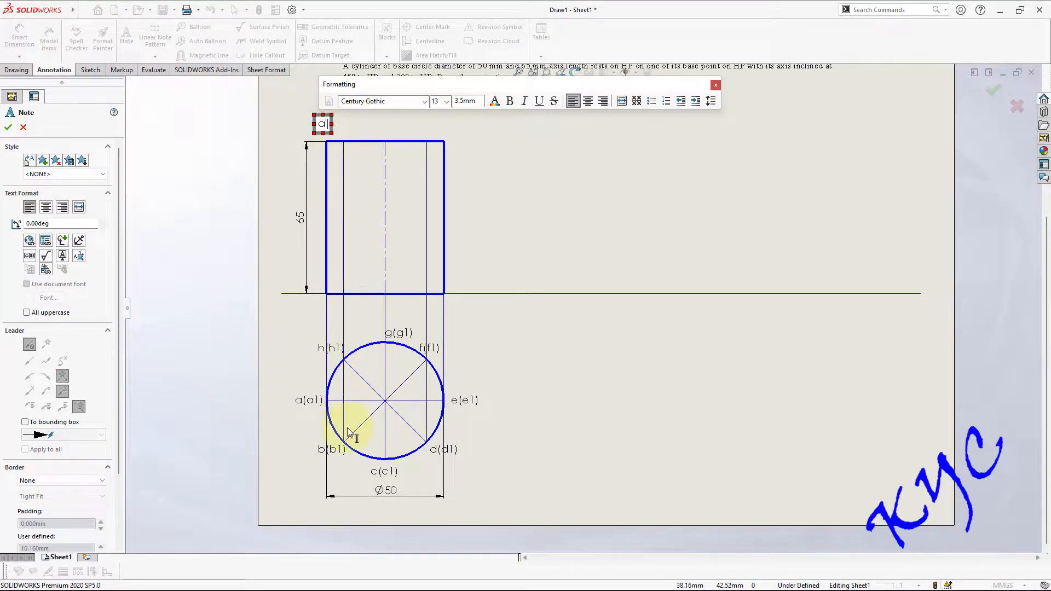
{"action": "left_click", "coordinate": [345, 123]}
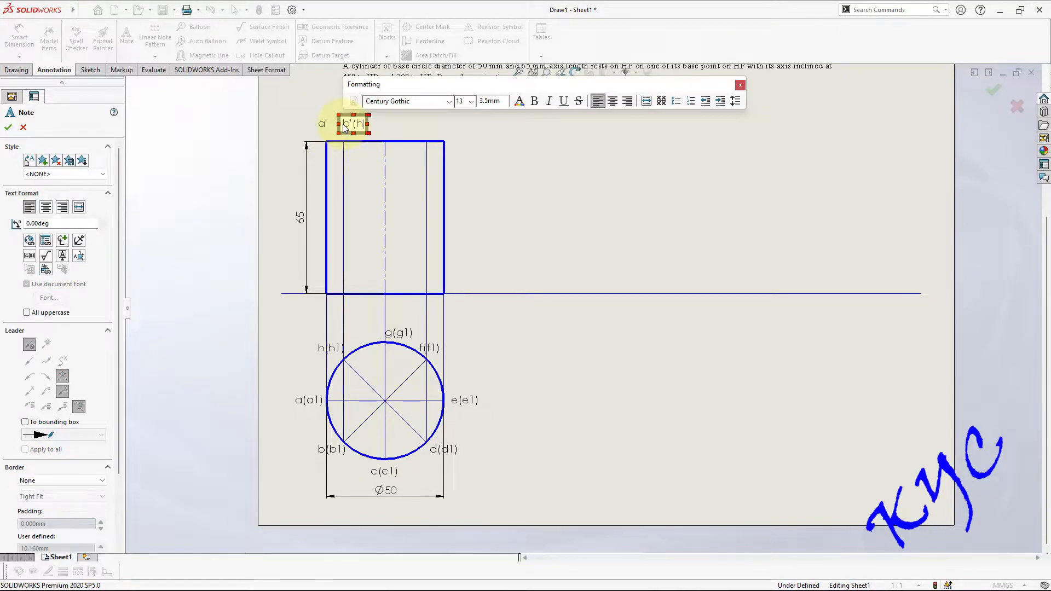
{"action": "type", "text": "b'(h')"}
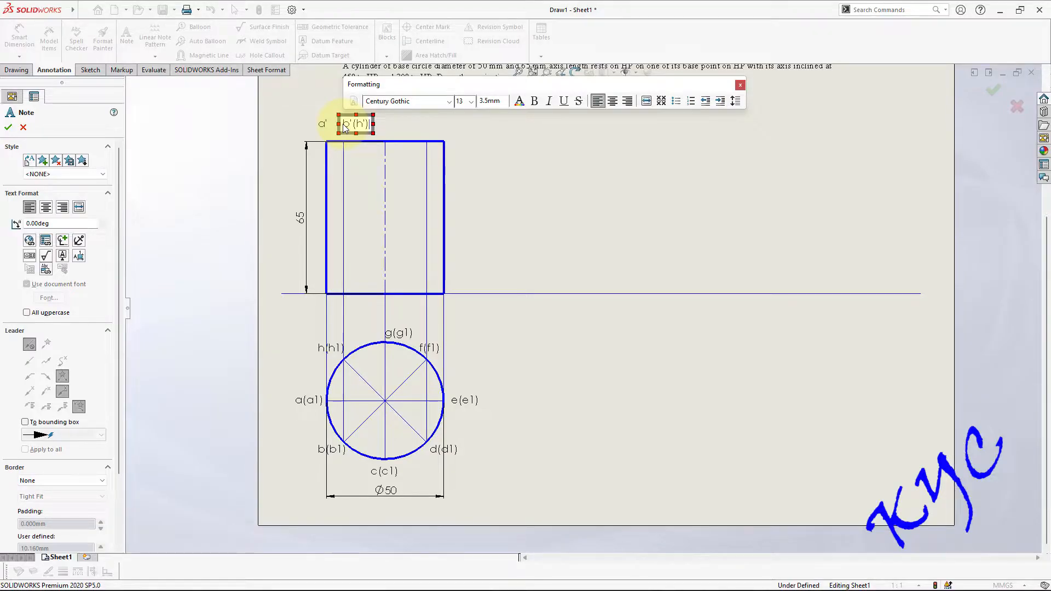
{"action": "left_click", "coordinate": [475, 137]}
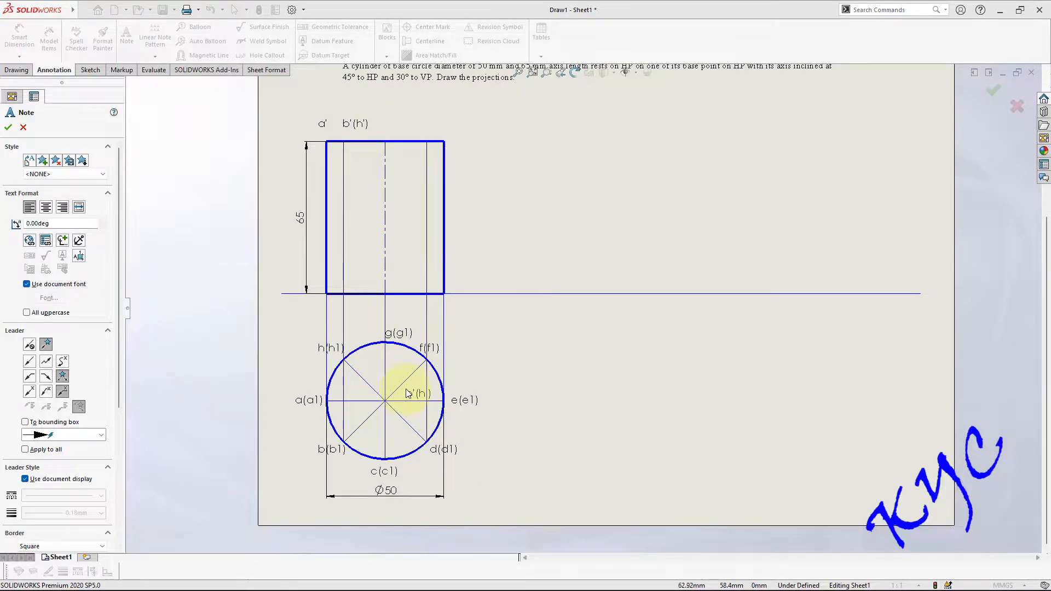
- Add the note o(o1) inside the circle and position it just beside the centre point
{"action": "left_click", "coordinate": [407, 393]}
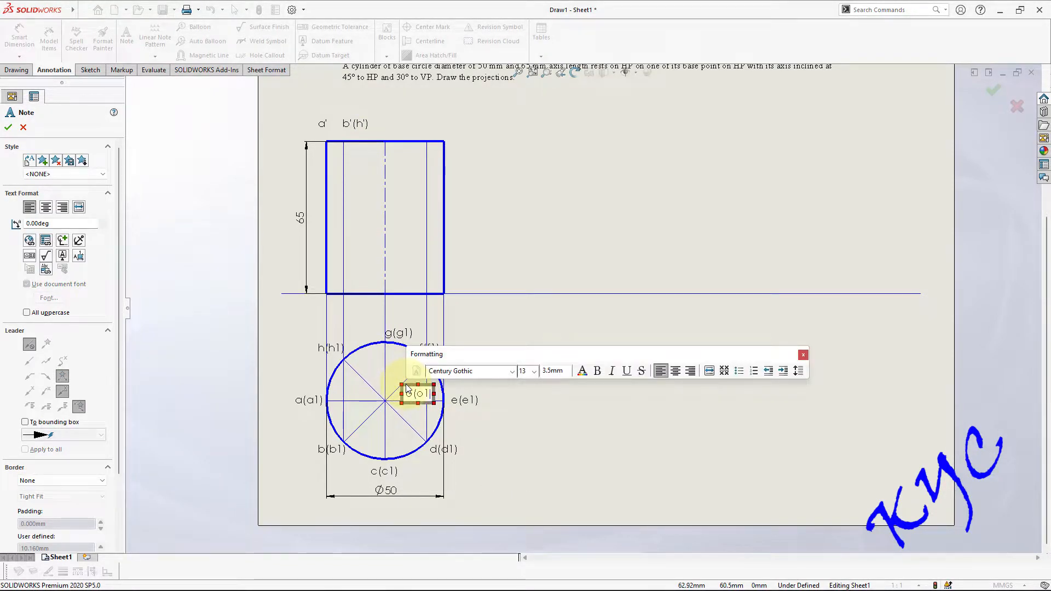
{"action": "key", "text": "Escape"}
{"action": "left_click_drag", "start_coordinate": [413, 399], "coordinate": [402, 398]}
{"action": "left_click", "coordinate": [539, 369]}
- Add the note o' at the top end of the front view's axis line
{"action": "left_click", "coordinate": [126, 35]}
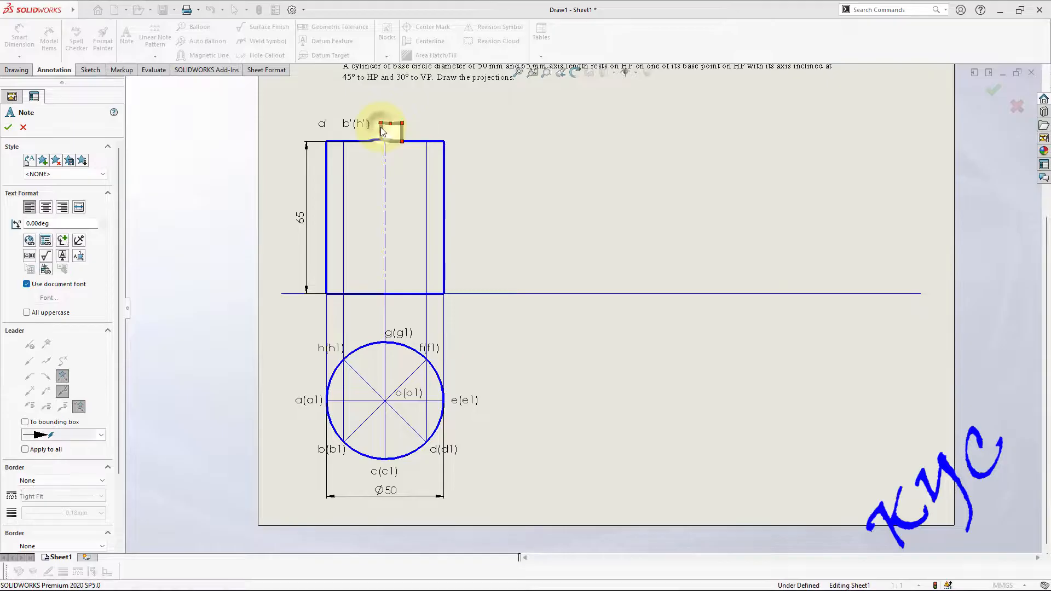
{"action": "left_click", "coordinate": [382, 130]}
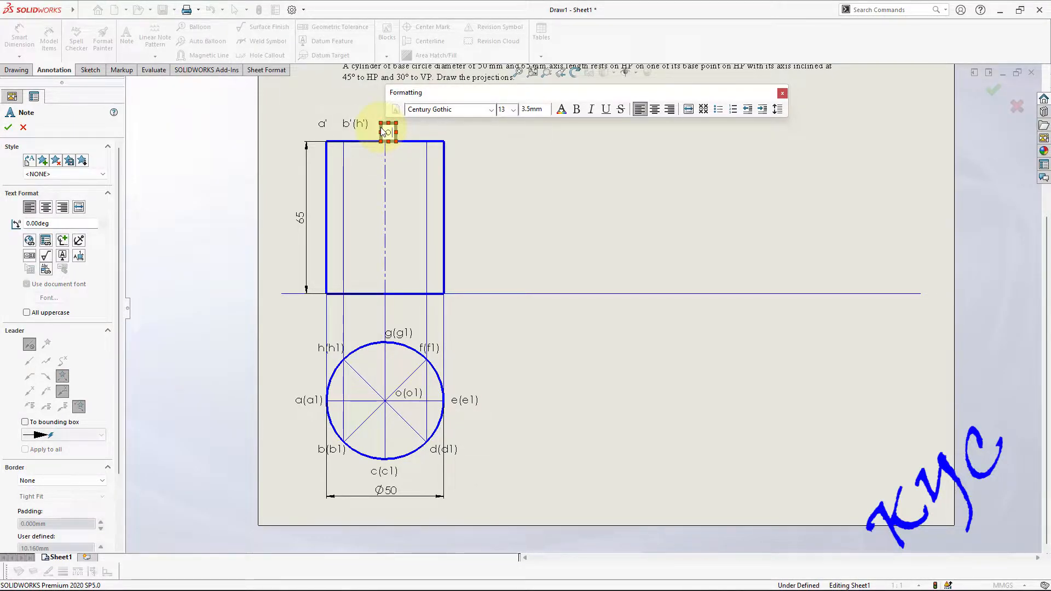
{"action": "left_click", "coordinate": [539, 444]}
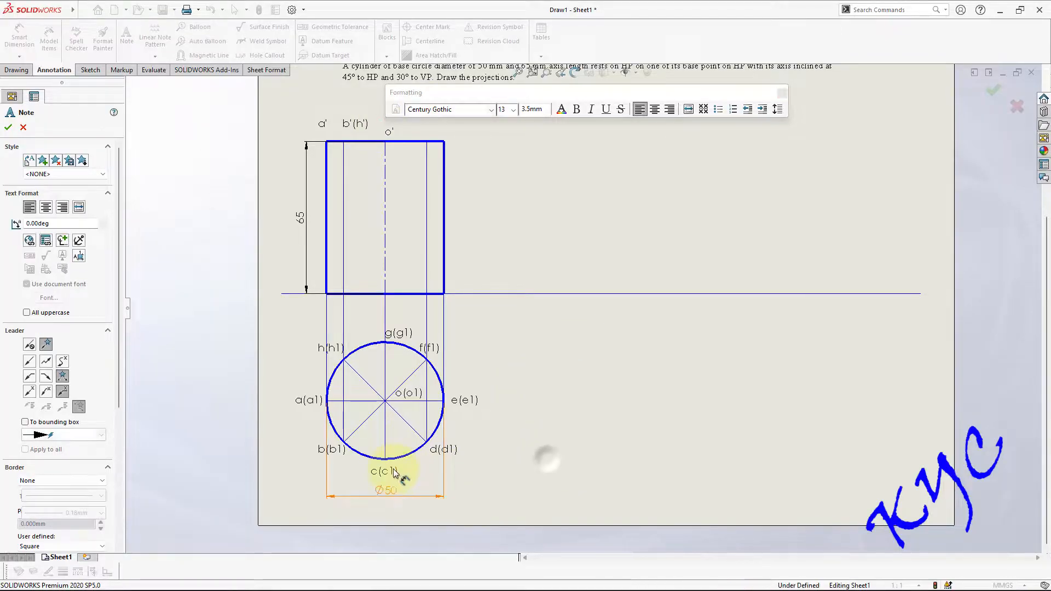
- Add the notes c'(g'), d'(f') and e' above the front view's top edge and finish placing notes
{"action": "left_click", "coordinate": [378, 119]}
{"action": "type", "text": "c'"}
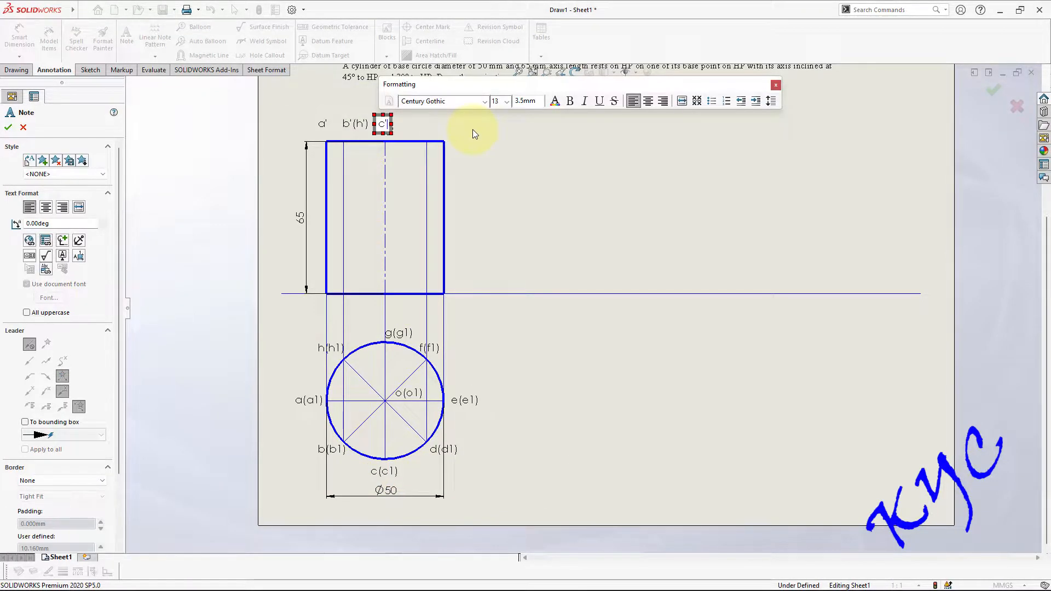
{"action": "type", "text": "(g')"}
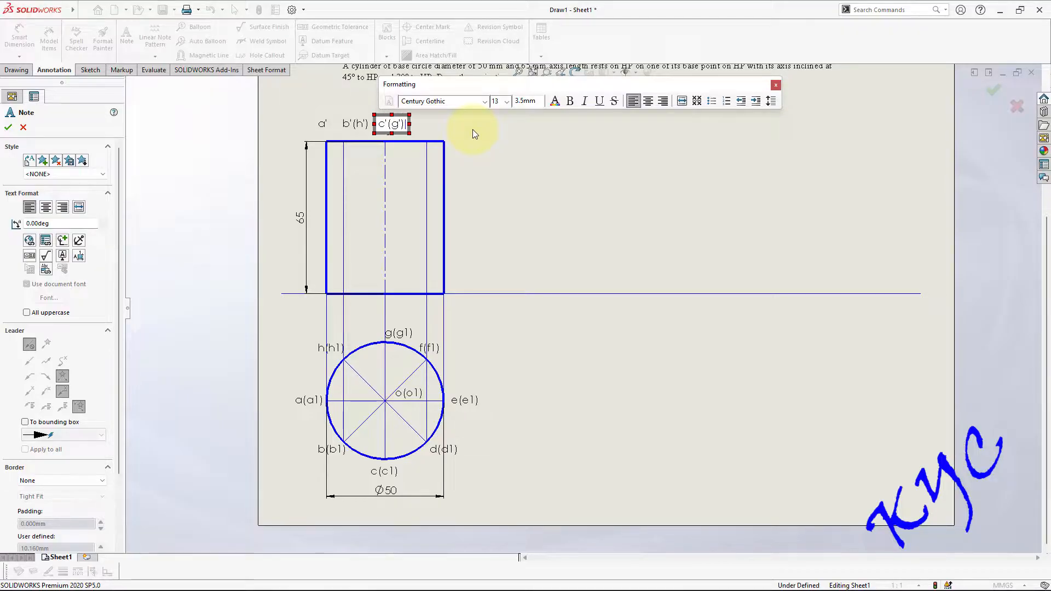
{"action": "left_click", "coordinate": [469, 140]}
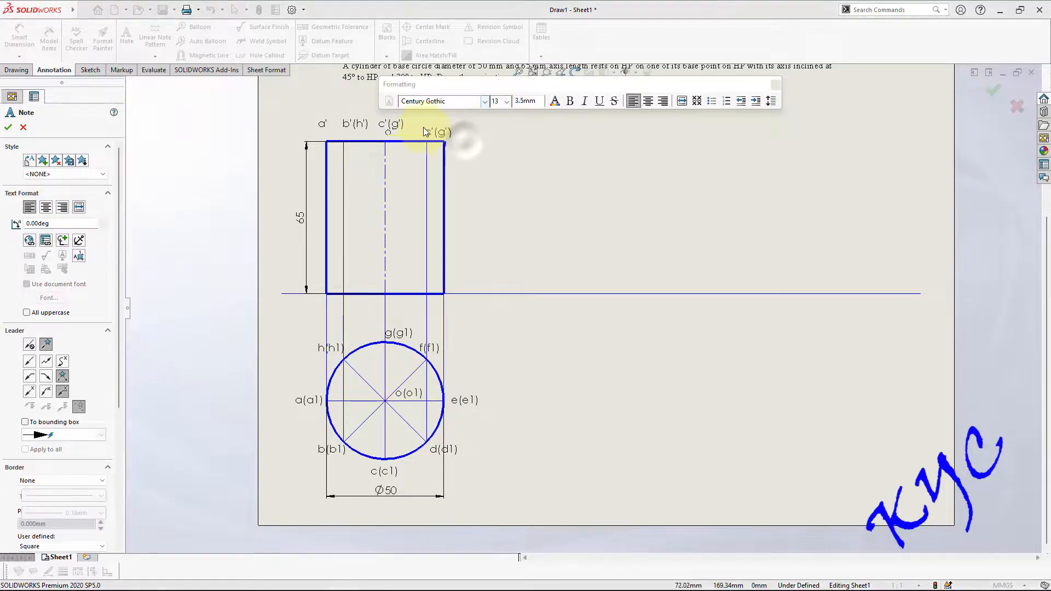
{"action": "left_click", "coordinate": [421, 129]}
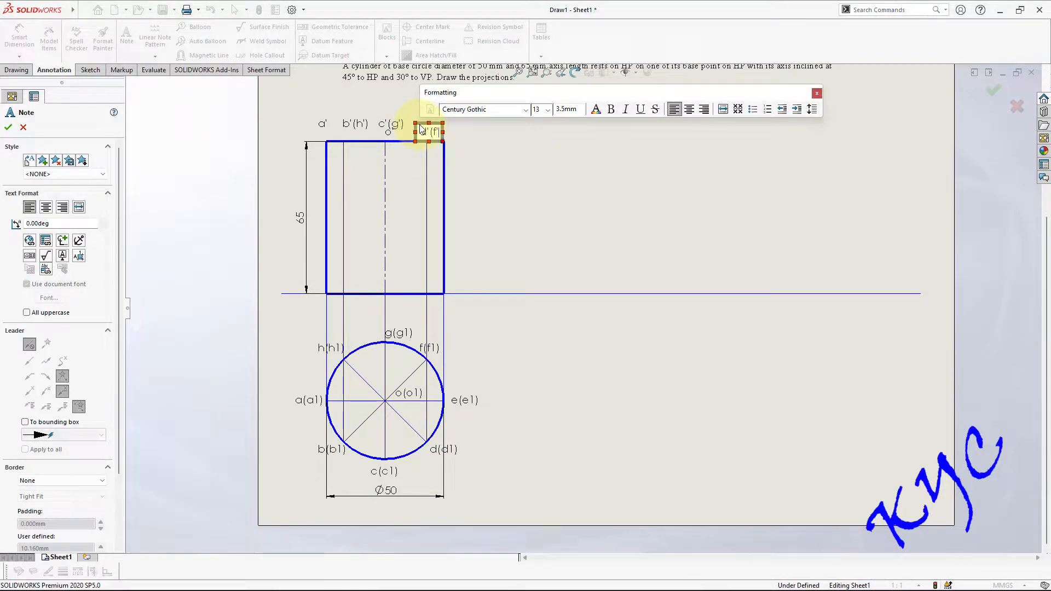
{"action": "left_click", "coordinate": [468, 144]}
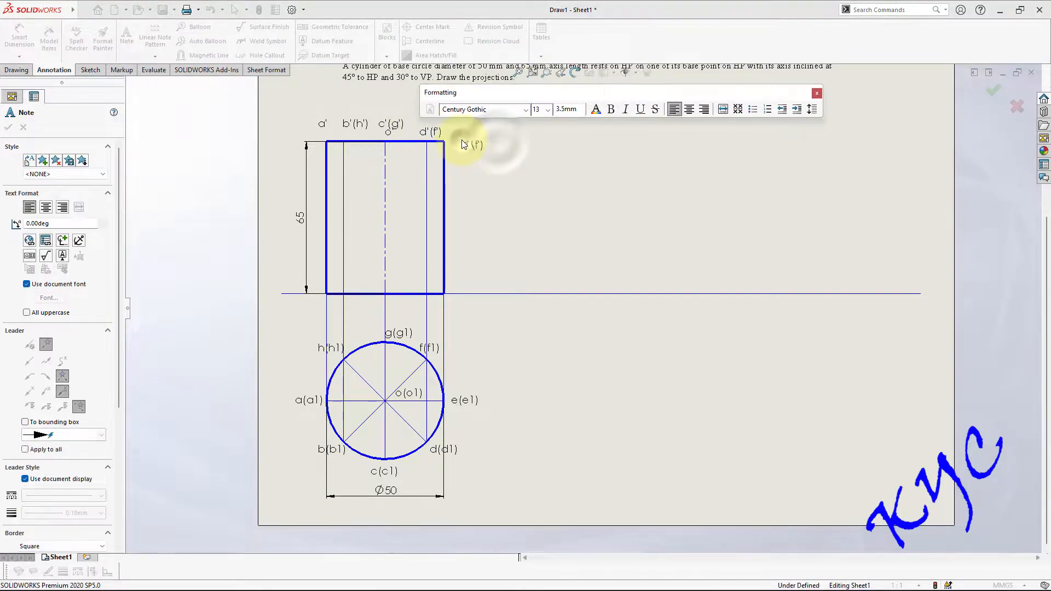
{"action": "left_click", "coordinate": [464, 145]}
{"action": "type", "text": "e'"}
{"action": "key", "text": "Escape"}
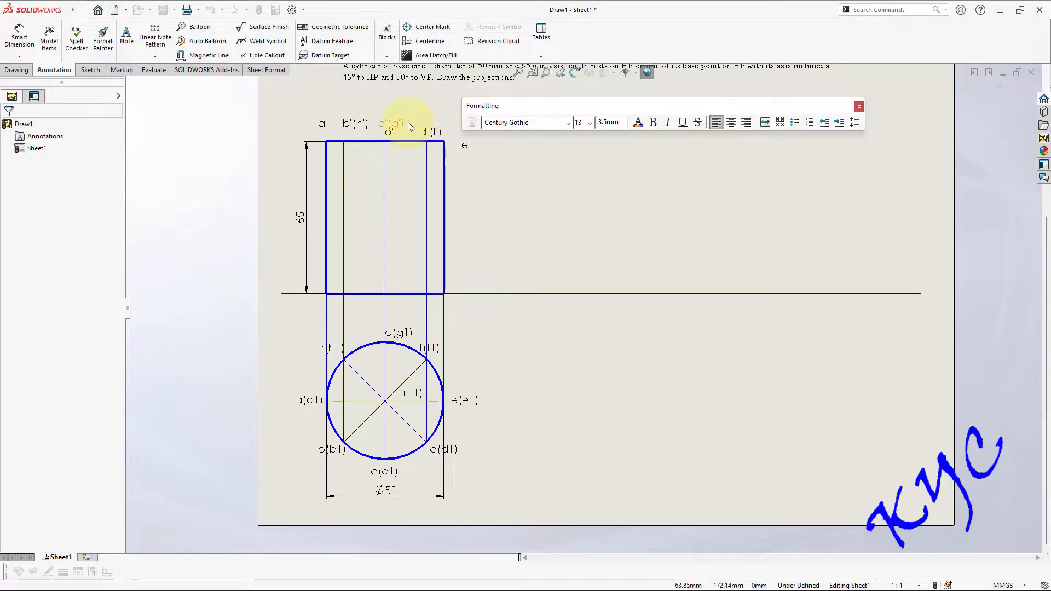
- Line up the top-edge notes in one row just above the rectangle, each beside its own line, with o' next to c'(g')
{"action": "scroll", "coordinate": [408, 123], "scroll_direction": "down", "scroll_amount": 5}
{"action": "left_click_drag", "start_coordinate": [295, 207], "coordinate": [297, 232]}
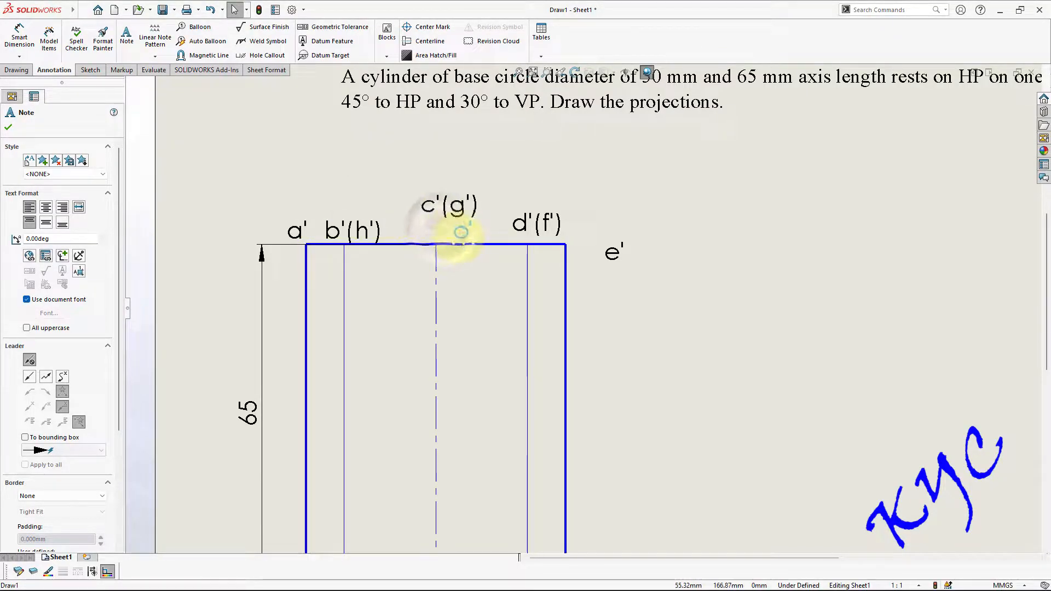
{"action": "left_click_drag", "start_coordinate": [441, 206], "coordinate": [422, 232]}
{"action": "left_click_drag", "start_coordinate": [534, 221], "coordinate": [511, 228]}
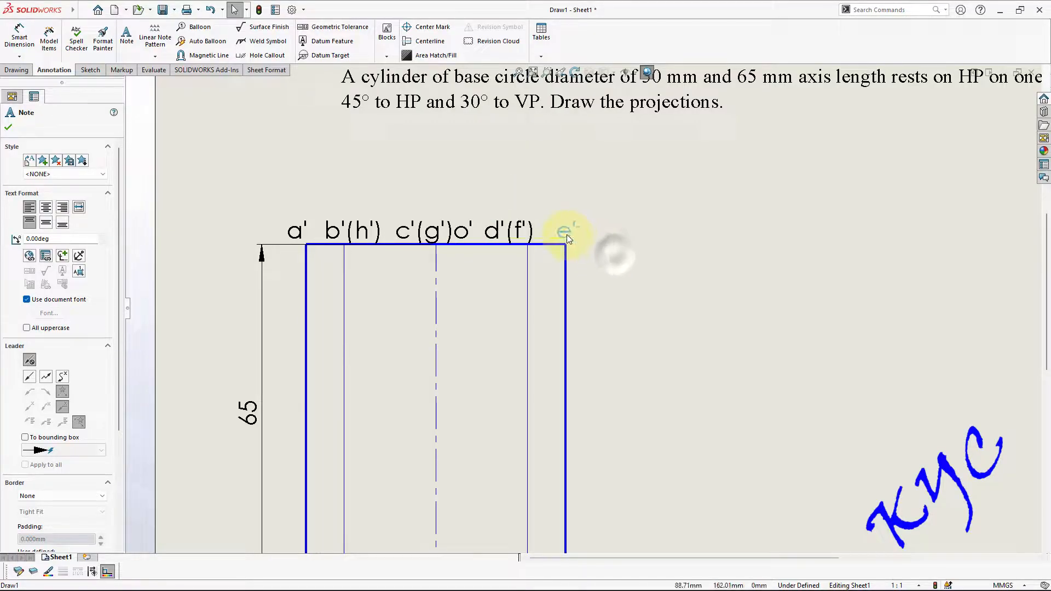
{"action": "left_click", "coordinate": [600, 254]}
- Copy the six notes a', b'(h'), c'(g'), o', d'(f') and e' and paste them along the front view's base edge
{"action": "left_click", "coordinate": [297, 230]}
{"action": "left_click", "coordinate": [353, 230], "text": "ctrl"}
{"action": "left_click", "coordinate": [433, 231], "text": "ctrl"}
{"action": "left_click", "coordinate": [461, 231], "text": "ctrl"}
{"action": "left_click", "coordinate": [508, 231], "text": "ctrl"}
{"action": "left_click", "coordinate": [562, 232], "text": "ctrl"}
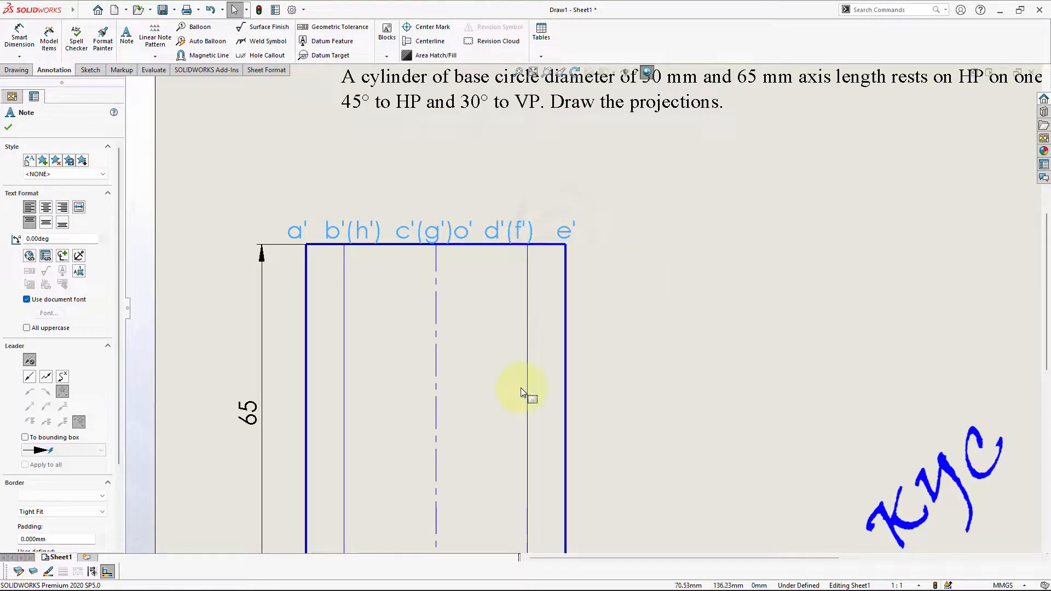
{"action": "scroll", "coordinate": [523, 397], "scroll_direction": "up", "scroll_amount": 5}
{"action": "scroll", "coordinate": [542, 394], "scroll_direction": "down", "scroll_amount": 5}
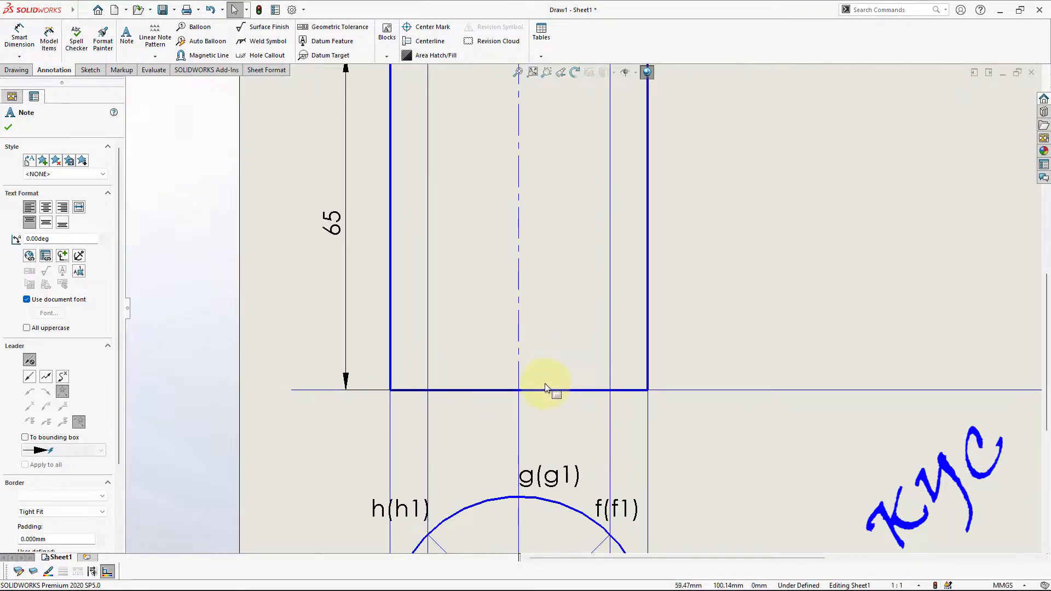
{"action": "left_click", "coordinate": [527, 377]}
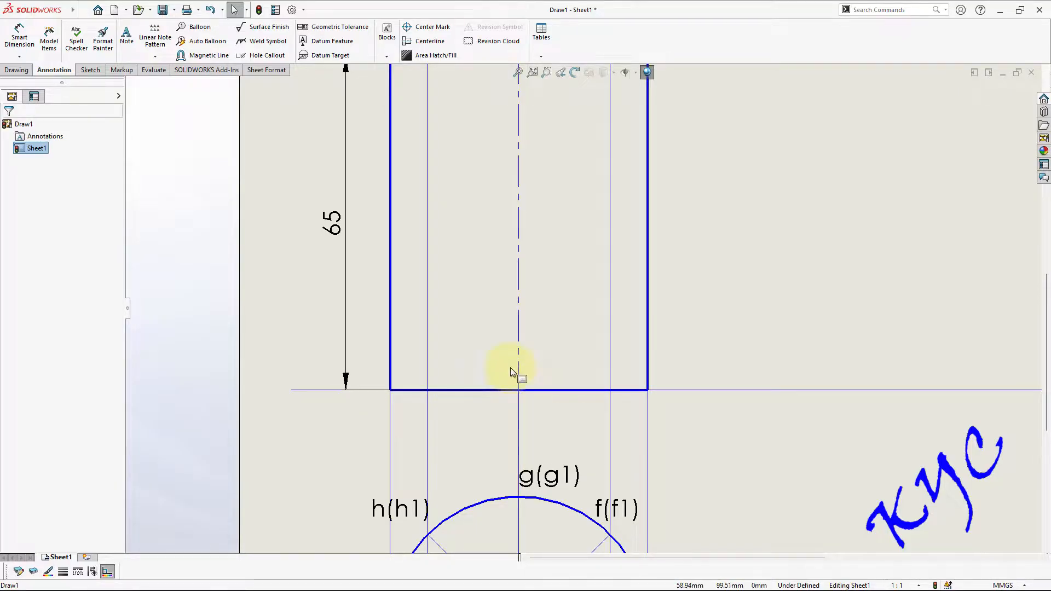
{"action": "left_click", "coordinate": [529, 380]}
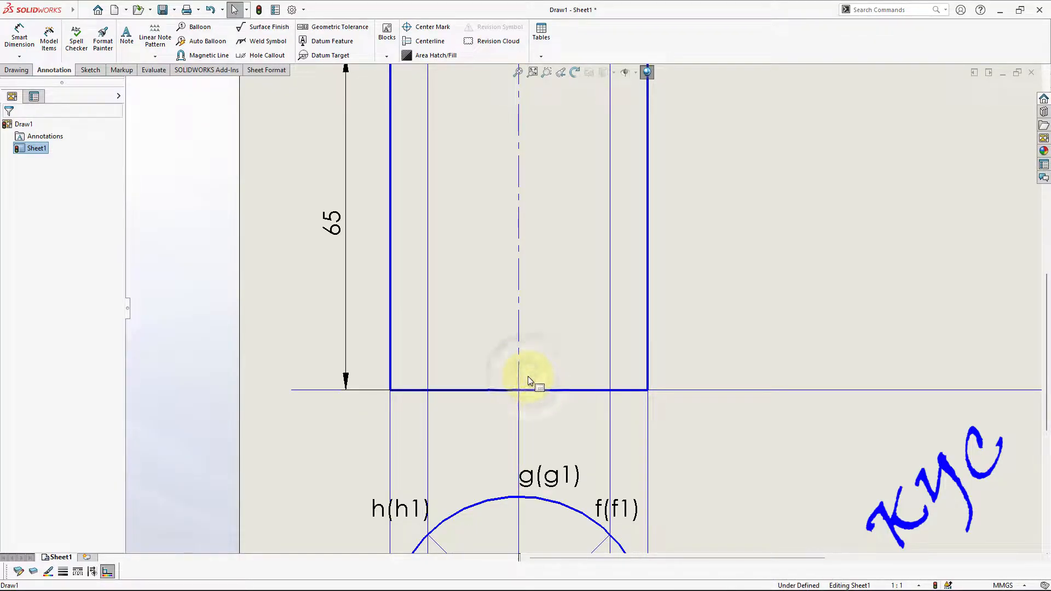
{"action": "key", "text": "ctrl+v"}
{"action": "left_click", "coordinate": [742, 321]}
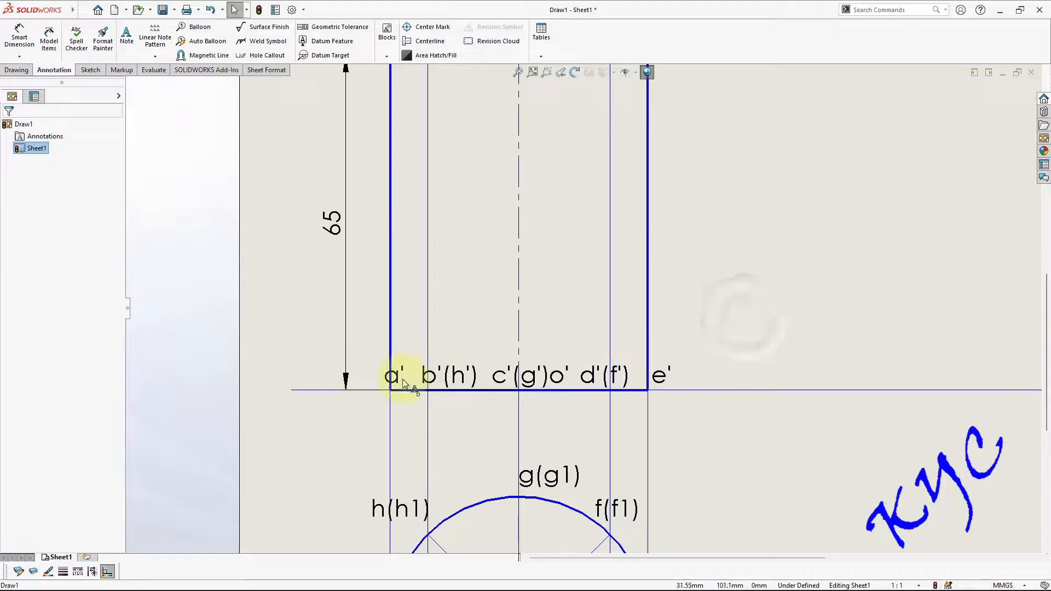
- Change the base-edge notes a' and b'(h') to a1' and b1'(h1')
{"action": "left_click", "coordinate": [393, 377]}
{"action": "double_click", "coordinate": [393, 376]}
{"action": "type", "text": "1"}
{"action": "left_click", "coordinate": [438, 380]}
{"action": "double_click", "coordinate": [441, 378]}
{"action": "type", "text": "1"}
{"action": "left_click", "coordinate": [479, 377]}
{"action": "type", "text": "1"}
{"action": "left_click", "coordinate": [591, 414]}
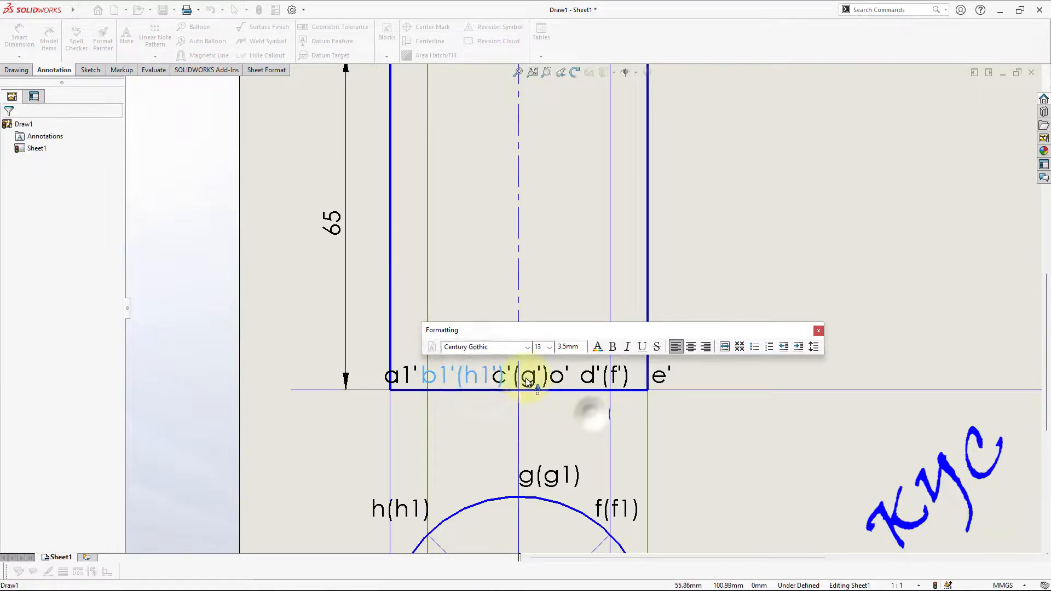
- Change the base-edge note c'(g') to c1'(g1') and move it up clear of the neighbouring o' note
{"action": "left_click", "coordinate": [504, 375]}
{"action": "double_click", "coordinate": [505, 375]}
{"action": "type", "text": "1"}
{"action": "left_click", "coordinate": [548, 379]}
{"action": "type", "text": "1"}
{"action": "left_click", "coordinate": [572, 418]}
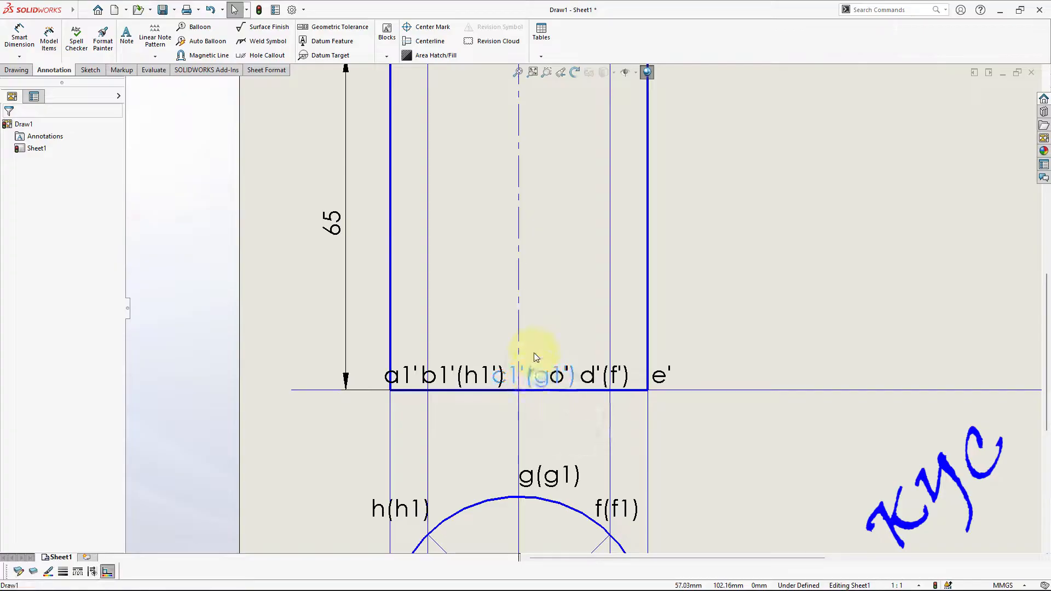
{"action": "left_click_drag", "start_coordinate": [535, 375], "coordinate": [534, 341]}
- Change the base-edge note o' to o1'
{"action": "left_click", "coordinate": [556, 376]}
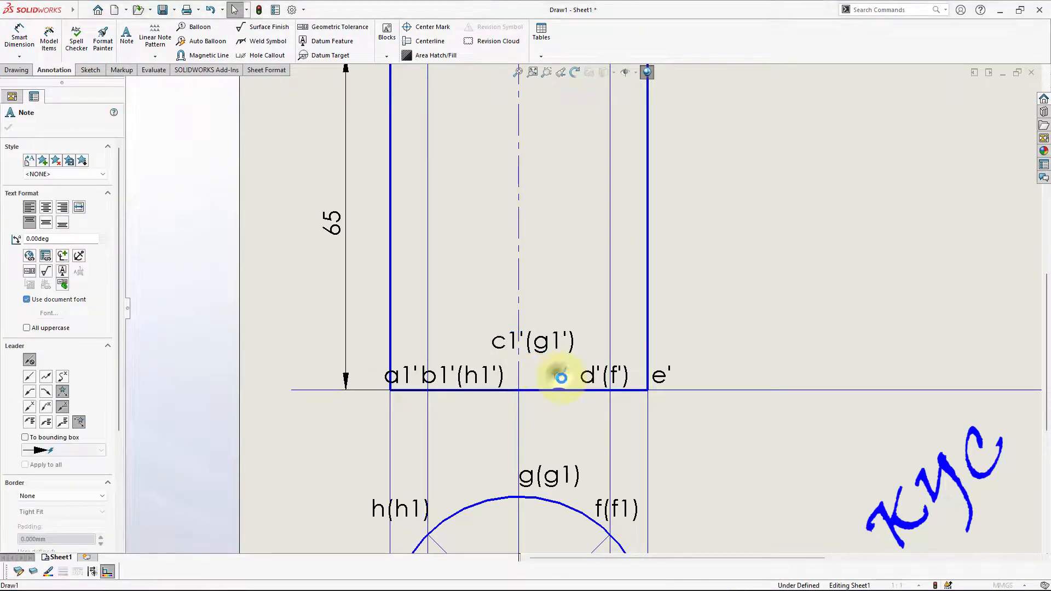
{"action": "double_click", "coordinate": [556, 376]}
{"action": "type", "text": "1"}
{"action": "left_click", "coordinate": [568, 424]}
- Space out a1', b1'(h1') and c1'(g1') along the base edge, put o1' above c1'(g1') and shift the 65 dimension outward
{"action": "left_click", "coordinate": [539, 344]}
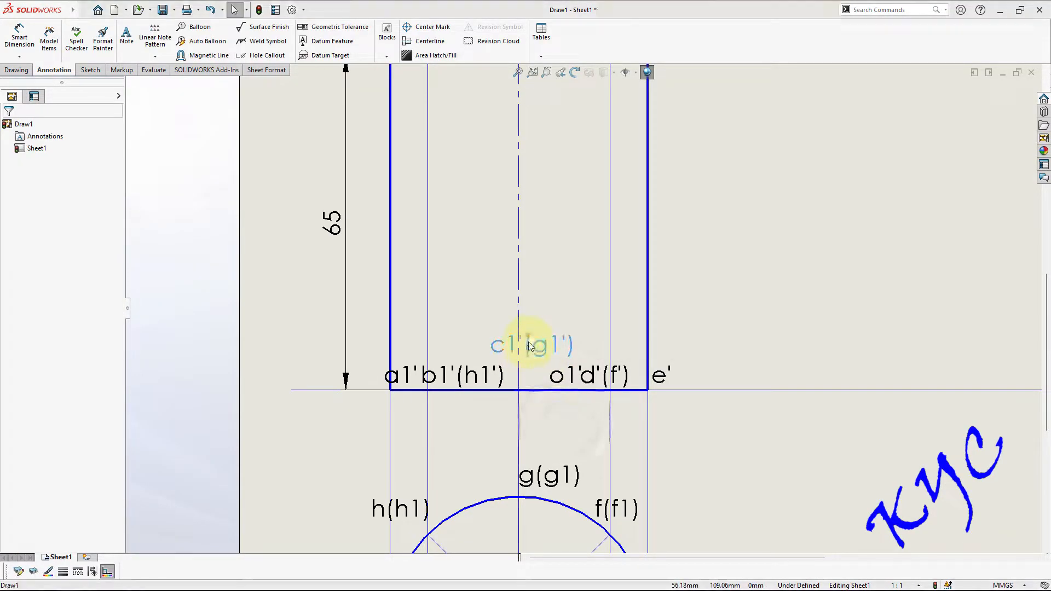
{"action": "left_click_drag", "start_coordinate": [575, 387], "coordinate": [569, 305]}
{"action": "left_click_drag", "start_coordinate": [555, 353], "coordinate": [495, 374]}
{"action": "left_click_drag", "start_coordinate": [375, 381], "coordinate": [363, 383]}
{"action": "left_click_drag", "start_coordinate": [345, 316], "coordinate": [330, 311]}
{"action": "left_click_drag", "start_coordinate": [465, 377], "coordinate": [440, 378]}
{"action": "left_click_drag", "start_coordinate": [540, 383], "coordinate": [531, 382]}
{"action": "left_click_drag", "start_coordinate": [553, 298], "coordinate": [521, 349]}
- Change the base-edge notes d'(f') and e' to d1'(f1') and e1', and shift d1'(f1') clear of e1'
{"action": "double_click", "coordinate": [602, 376]}
{"action": "type", "text": "1"}
{"action": "left_click", "coordinate": [630, 377]}
{"action": "type", "text": "1"}
{"action": "left_click", "coordinate": [687, 411]}
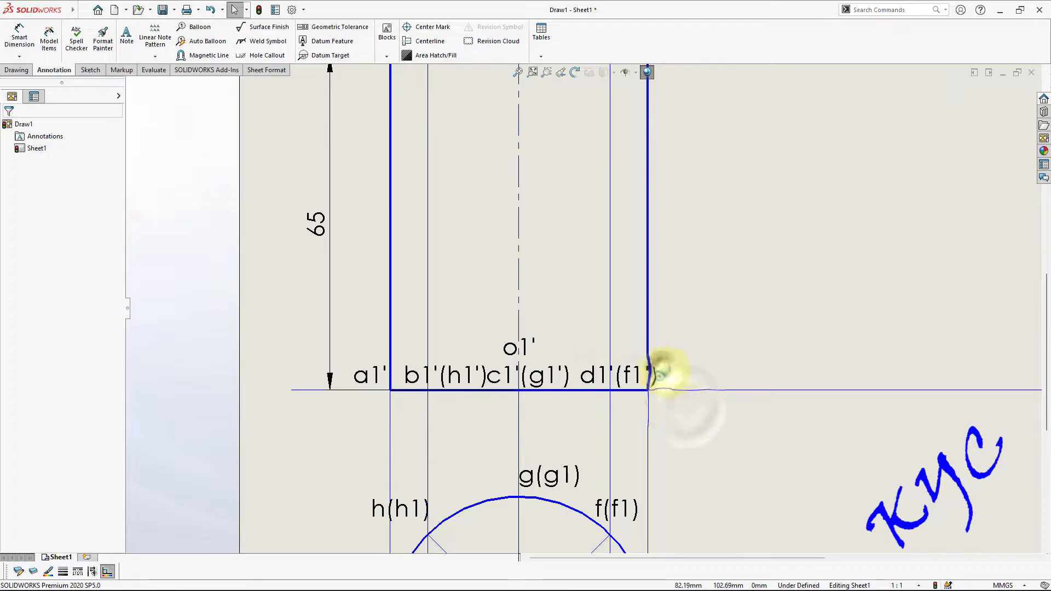
{"action": "left_click", "coordinate": [659, 375]}
{"action": "type", "text": "e1'"}
{"action": "left_click", "coordinate": [699, 411]}
{"action": "left_click", "coordinate": [629, 379]}
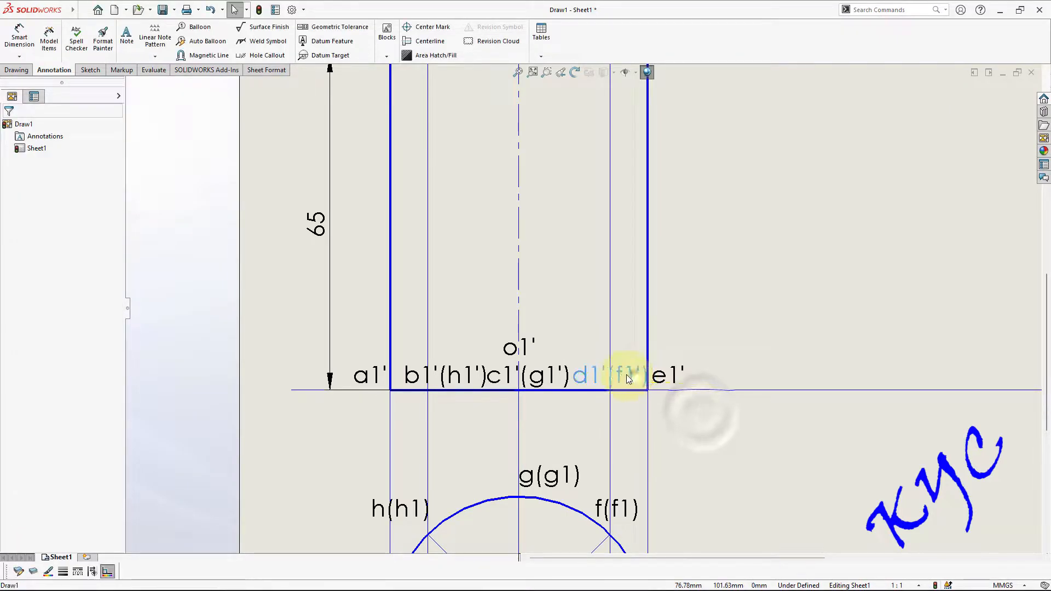
{"action": "left_click", "coordinate": [647, 410]}
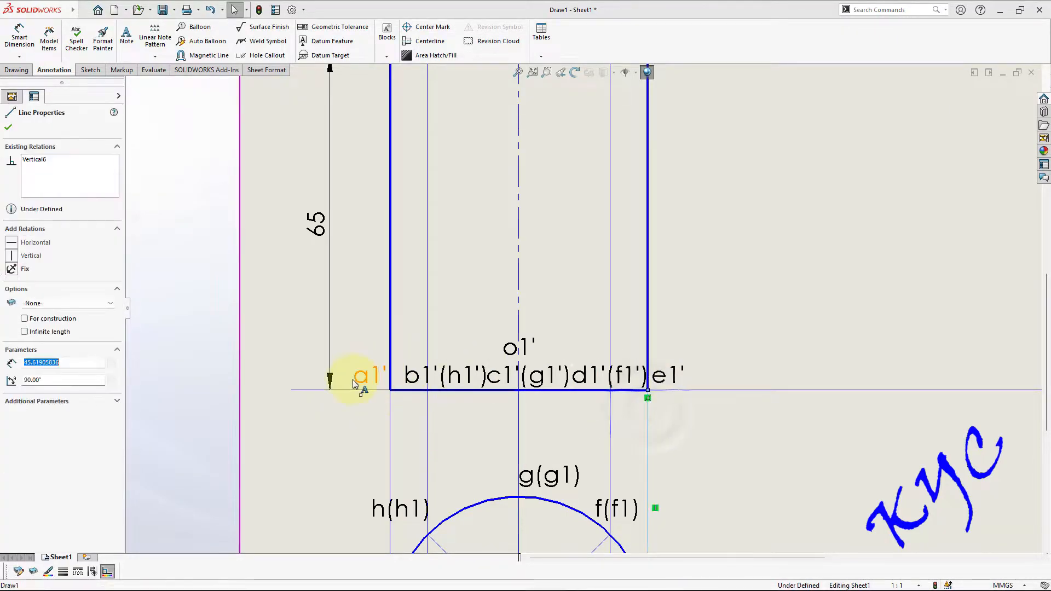
- Add the notes X, Y, VP and HP in the empty area below the reference line
{"action": "scroll", "coordinate": [675, 375], "scroll_direction": "up", "scroll_amount": 5}
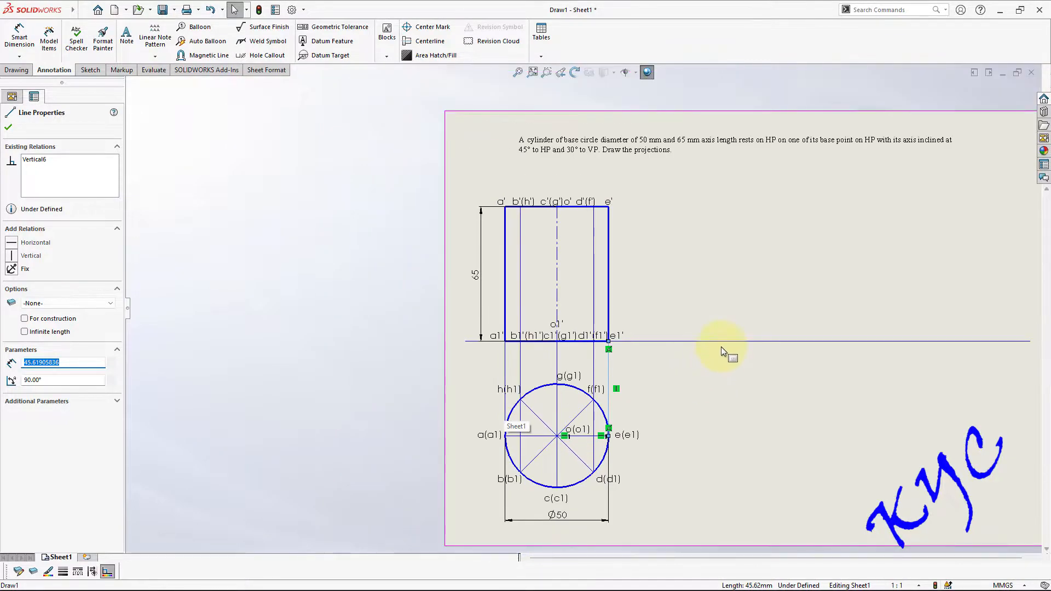
{"action": "scroll", "coordinate": [726, 353], "scroll_direction": "down", "scroll_amount": 1}
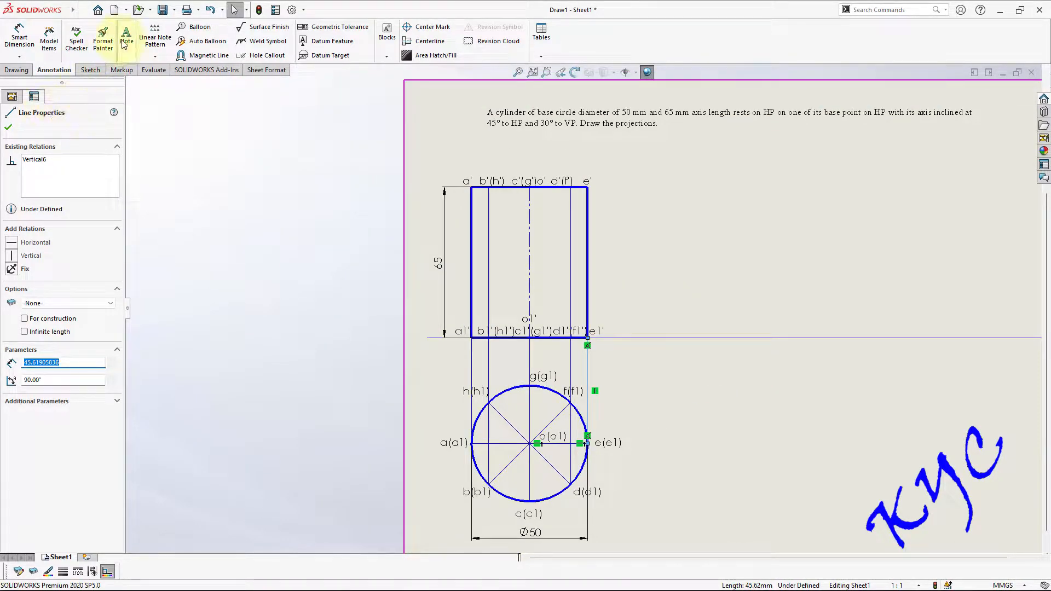
{"action": "key", "text": "Escape"}
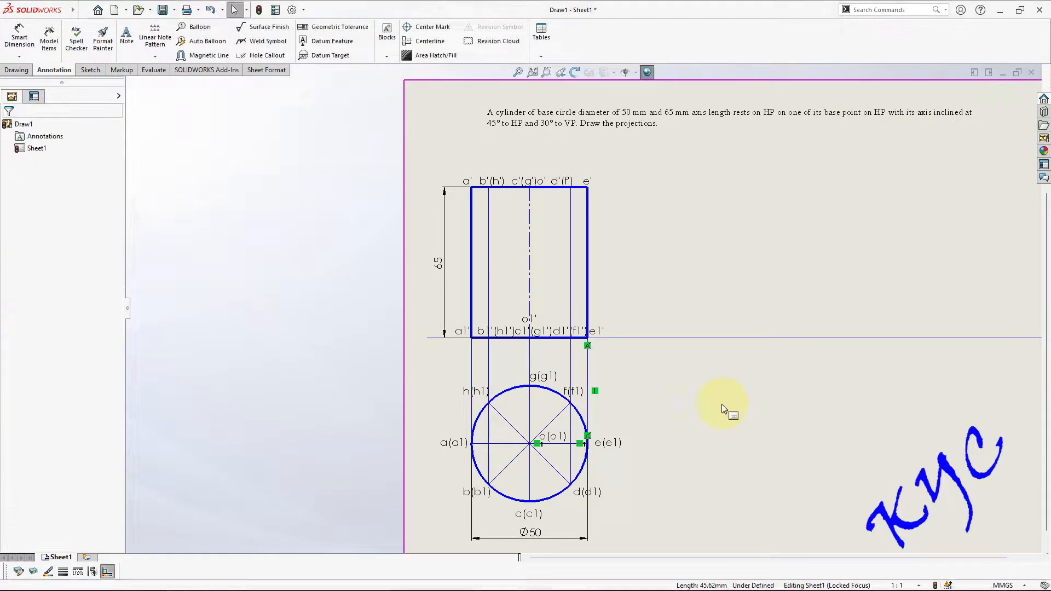
{"action": "left_click", "coordinate": [126, 36]}
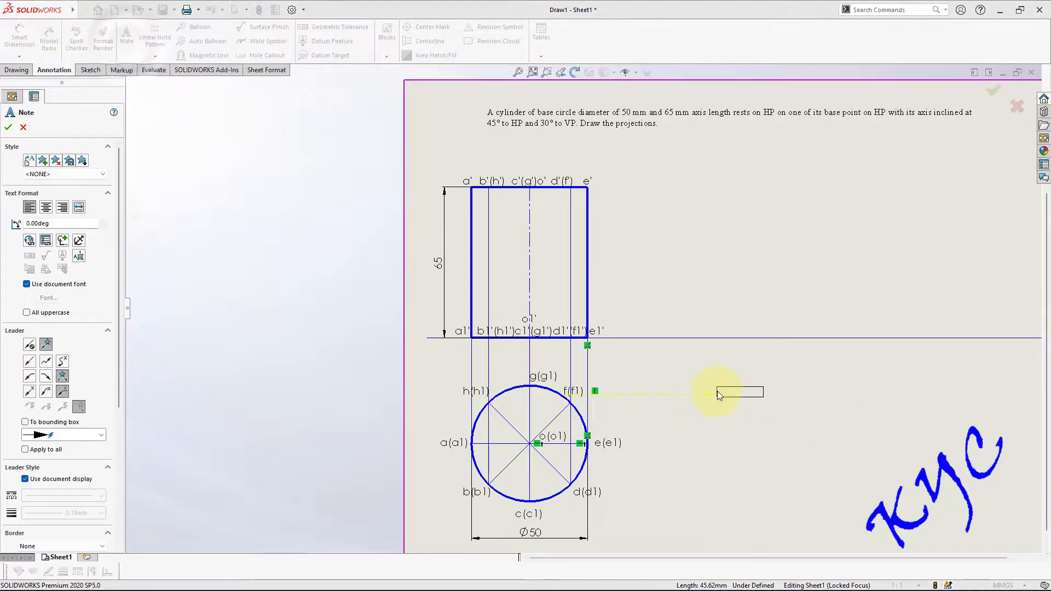
{"action": "left_click", "coordinate": [719, 395]}
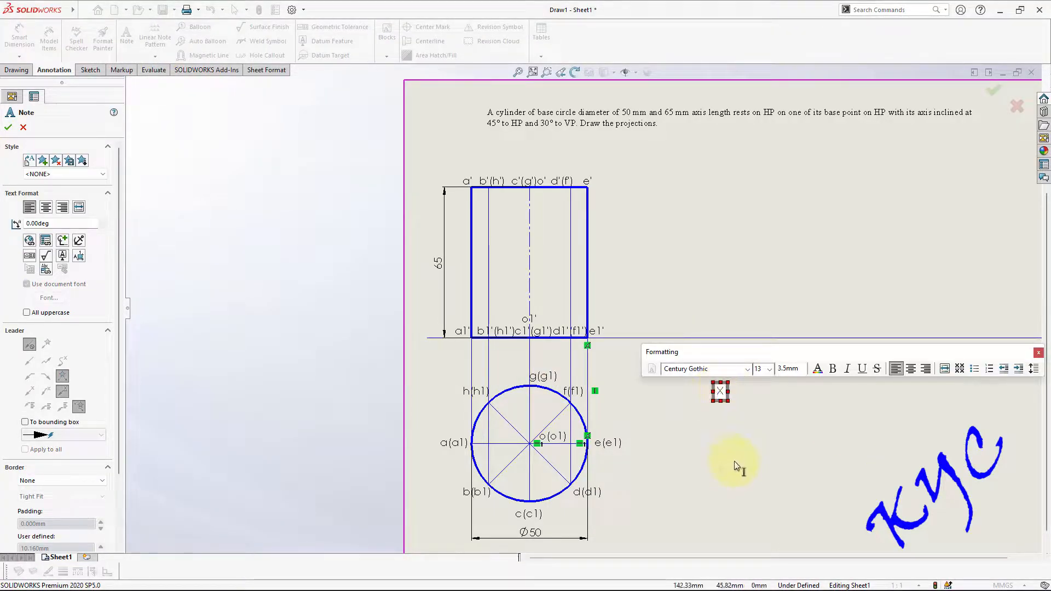
{"action": "left_click", "coordinate": [721, 449]}
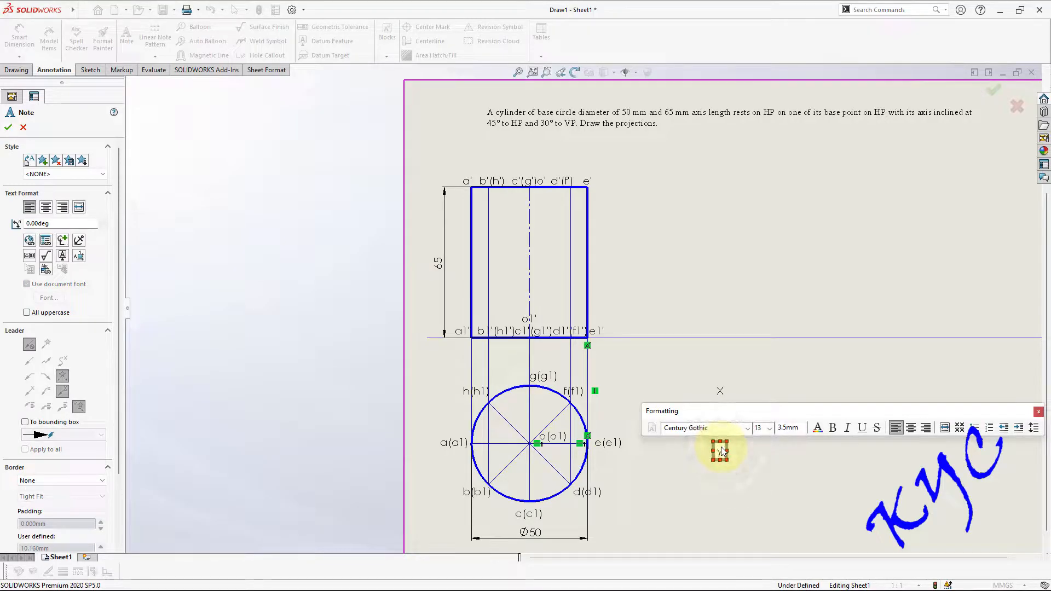
{"action": "left_click", "coordinate": [751, 368]}
{"action": "type", "text": "VP"}
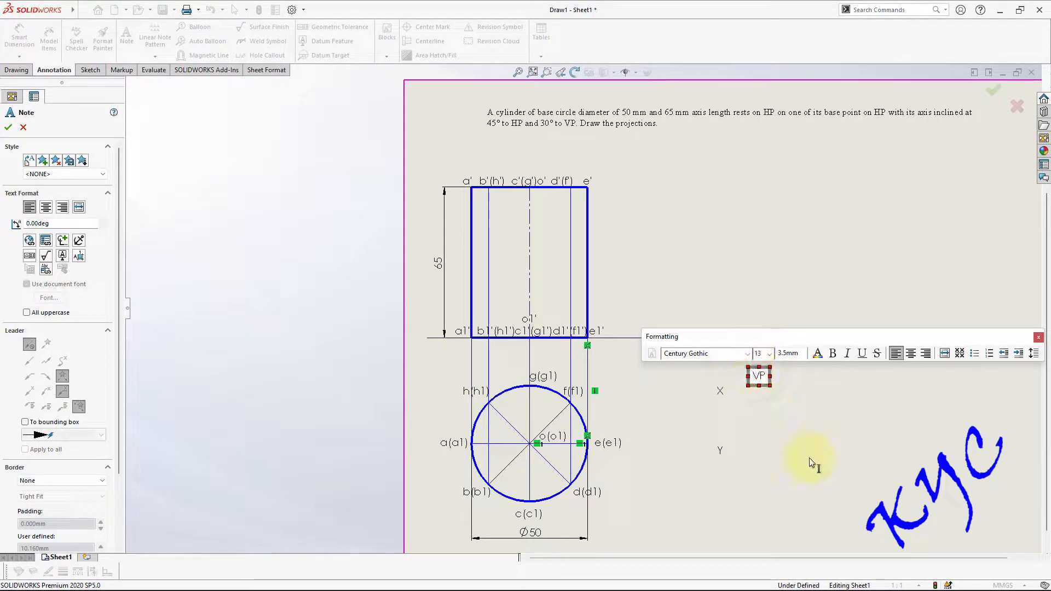
{"action": "left_click", "coordinate": [767, 437]}
{"action": "type", "text": "HP"}
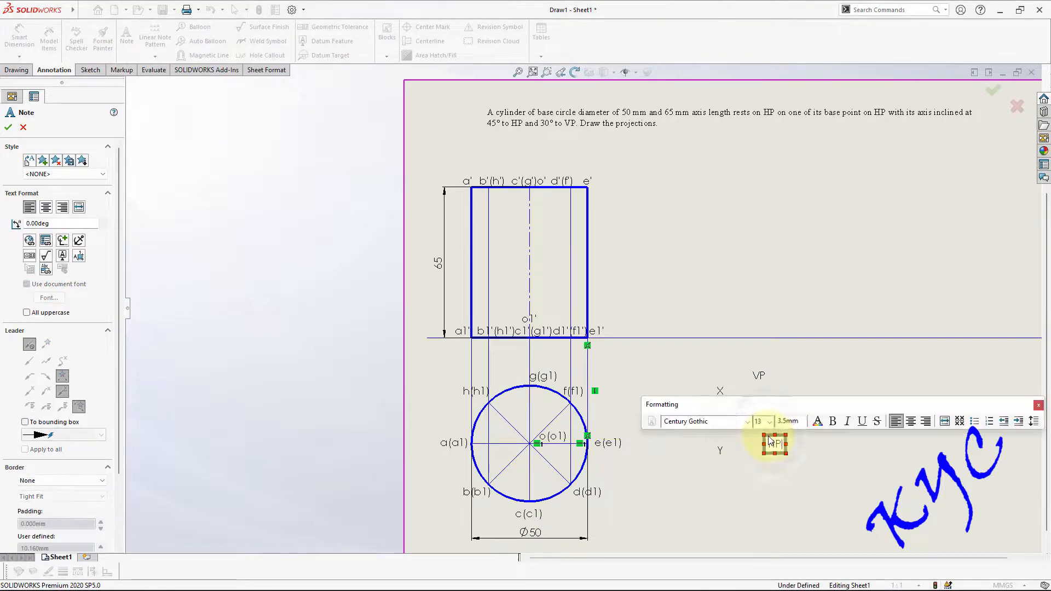
{"action": "key", "text": "Escape"}
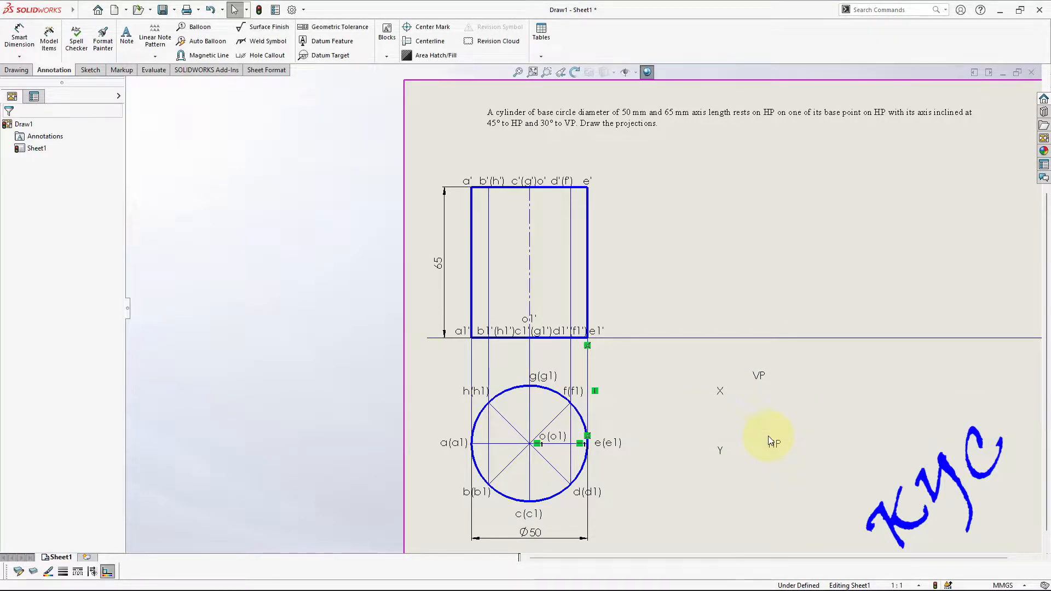
- Move X to the reference line's left end, with VP just above the line and HP just below it
{"action": "left_click", "coordinate": [721, 395]}
{"action": "left_click_drag", "start_coordinate": [419, 339], "coordinate": [422, 339]}
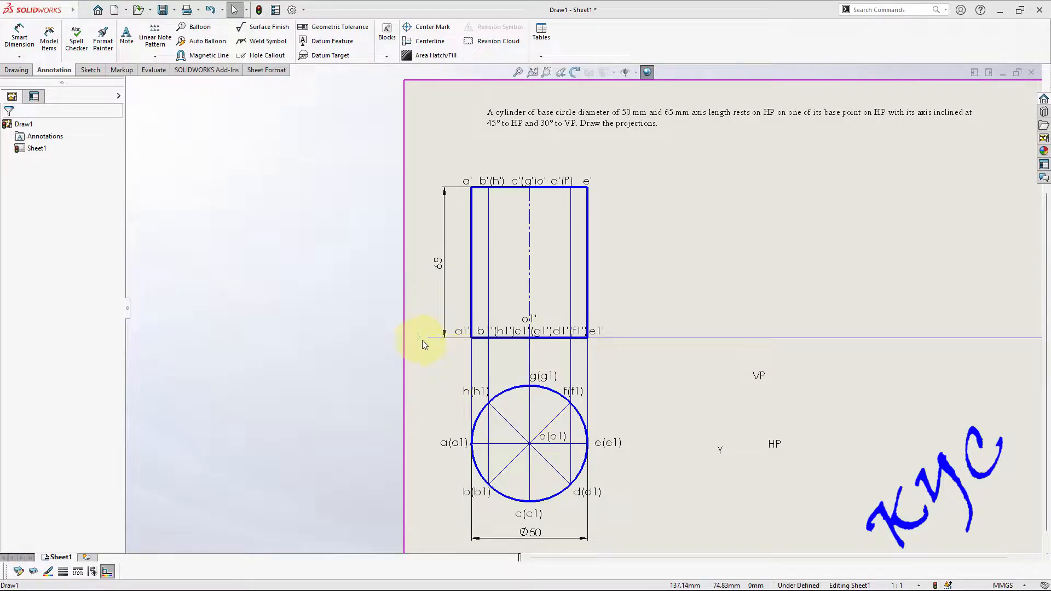
{"action": "left_click", "coordinate": [755, 377]}
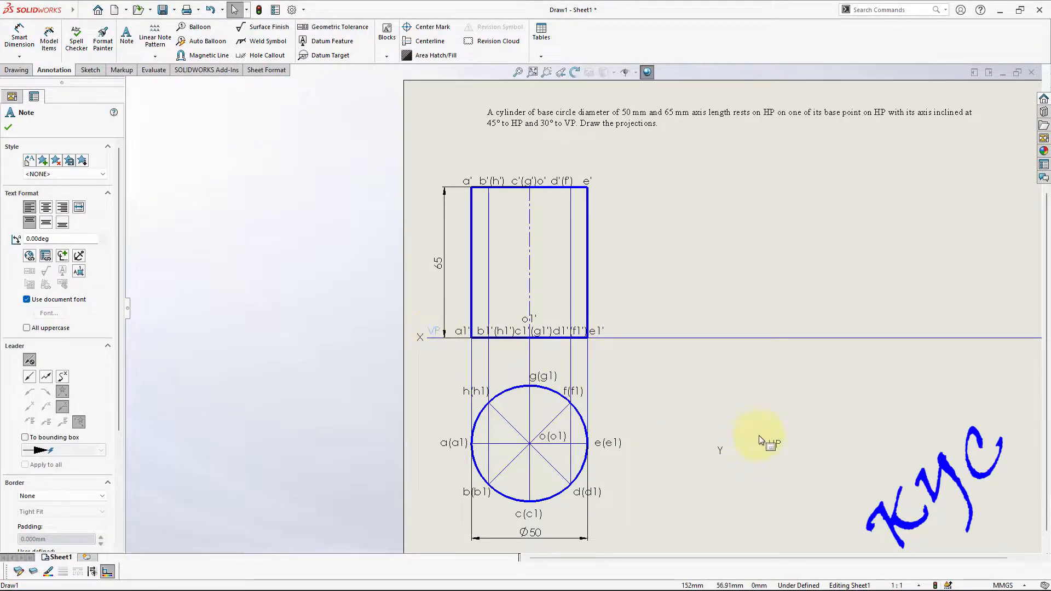
{"action": "left_click_drag", "start_coordinate": [772, 448], "coordinate": [434, 345]}
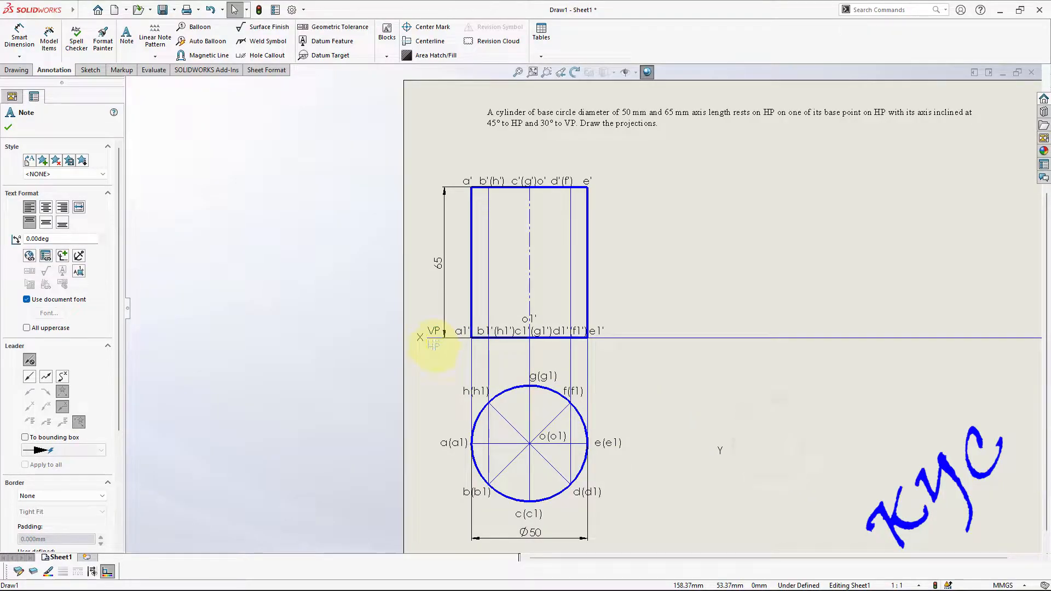
- Move the note Y to the right end of the reference line
{"action": "scroll", "coordinate": [743, 439], "scroll_direction": "up", "scroll_amount": 5}
{"action": "scroll", "coordinate": [807, 336], "scroll_direction": "down", "scroll_amount": 2}
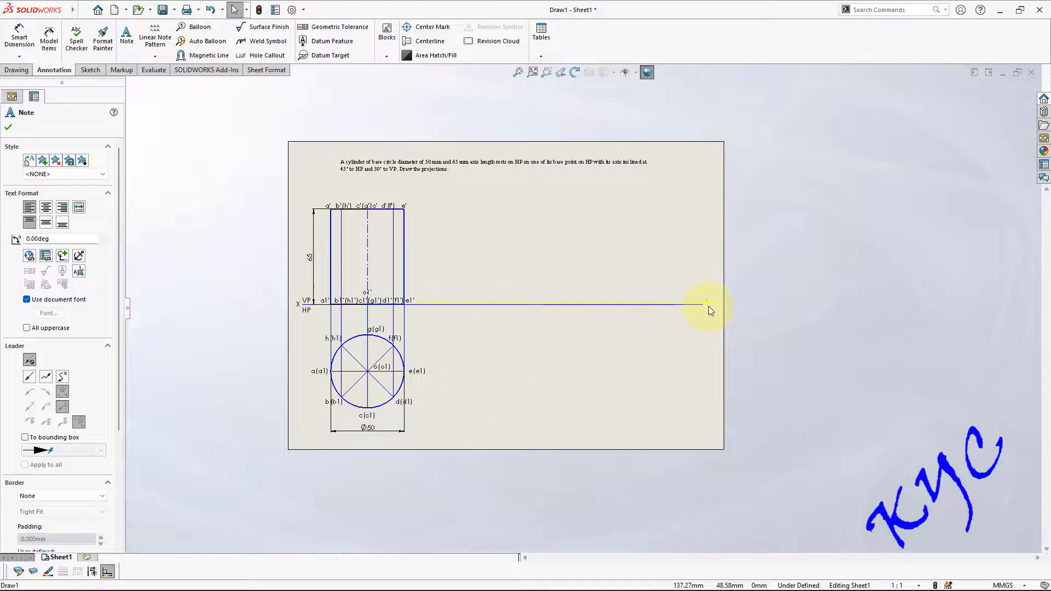
{"action": "scroll", "coordinate": [711, 297], "scroll_direction": "down", "scroll_amount": 6}
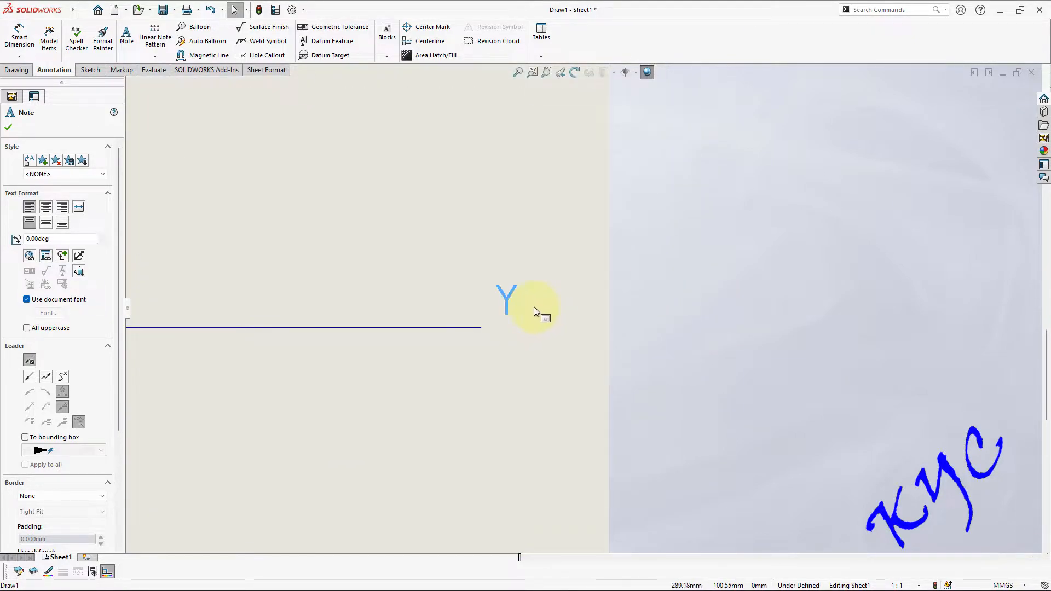
{"action": "scroll", "coordinate": [471, 389], "scroll_direction": "up", "scroll_amount": 6}
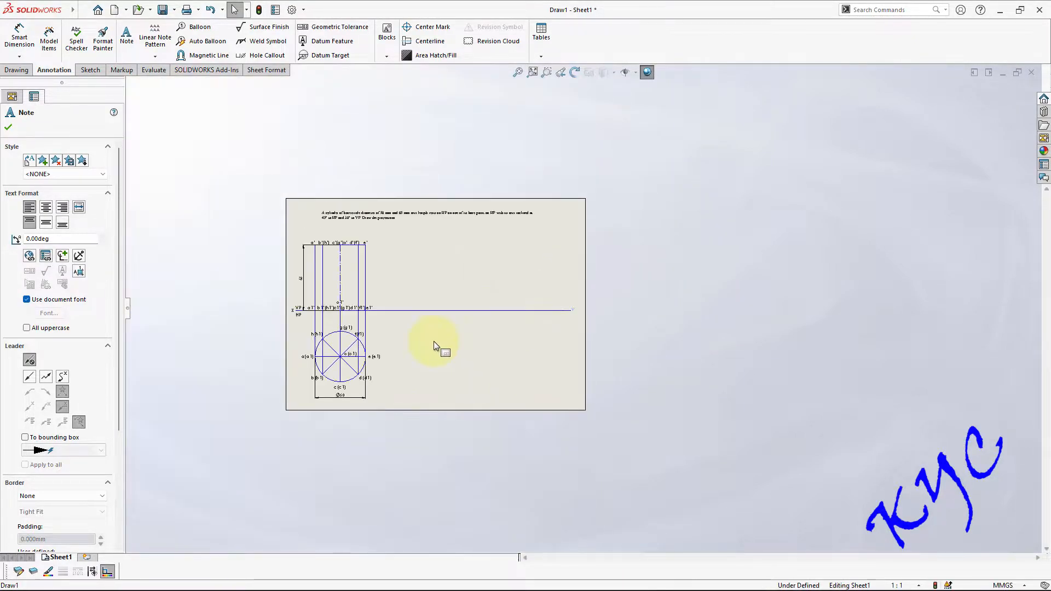
{"action": "scroll", "coordinate": [458, 367], "scroll_direction": "down", "scroll_amount": 4}
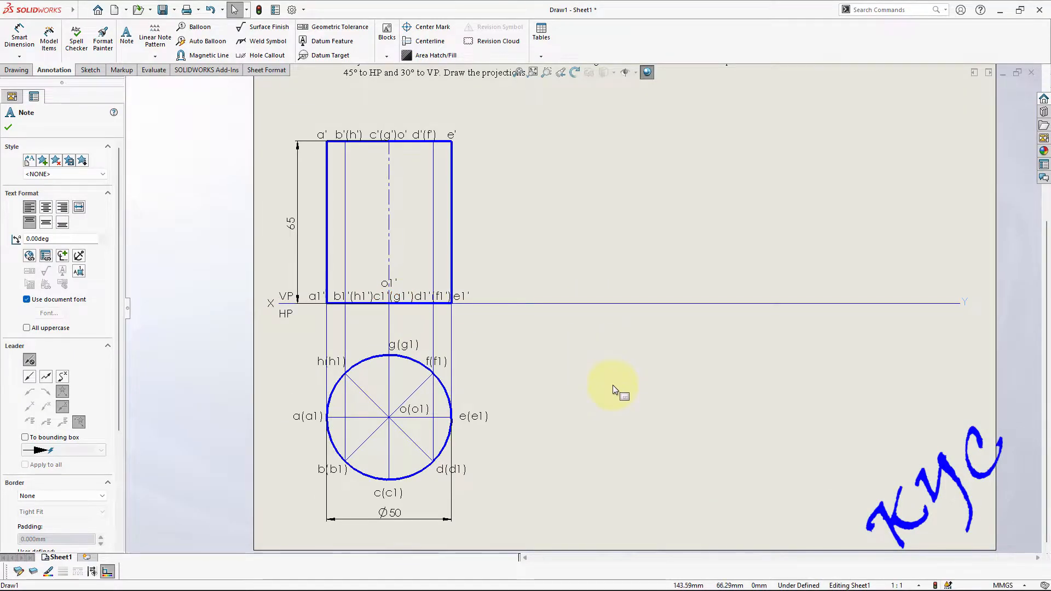
{"action": "scroll", "coordinate": [591, 329], "scroll_direction": "up", "scroll_amount": 2}
{"action": "scroll", "coordinate": [615, 134], "scroll_direction": "down", "scroll_amount": 2}
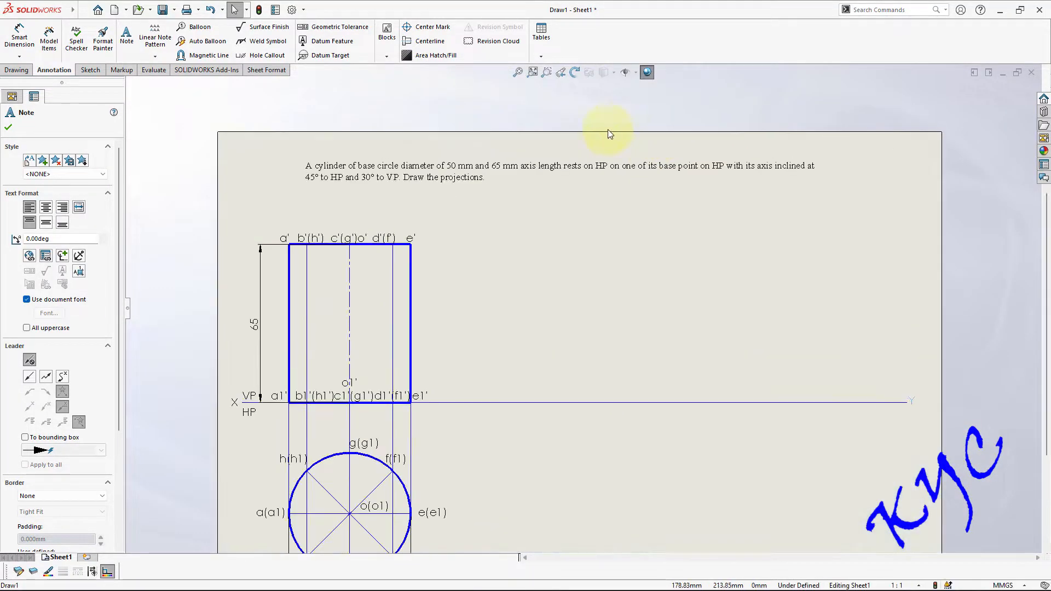
{"action": "scroll", "coordinate": [334, 166], "scroll_direction": "down", "scroll_amount": 2}
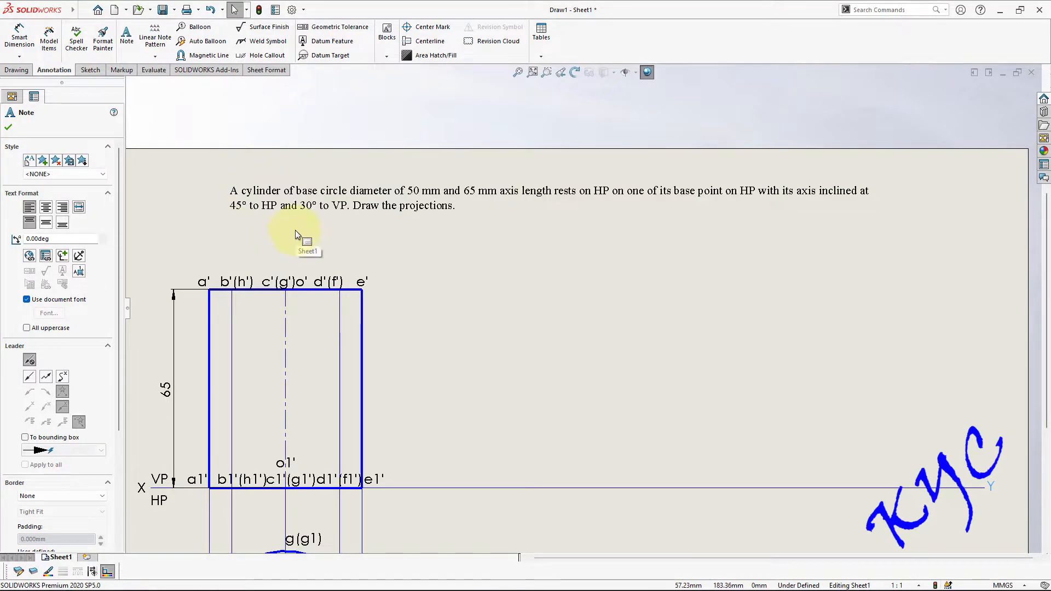
{"action": "scroll", "coordinate": [553, 402], "scroll_direction": "up", "scroll_amount": 2}
{"action": "scroll", "coordinate": [623, 471], "scroll_direction": "down", "scroll_amount": 3}
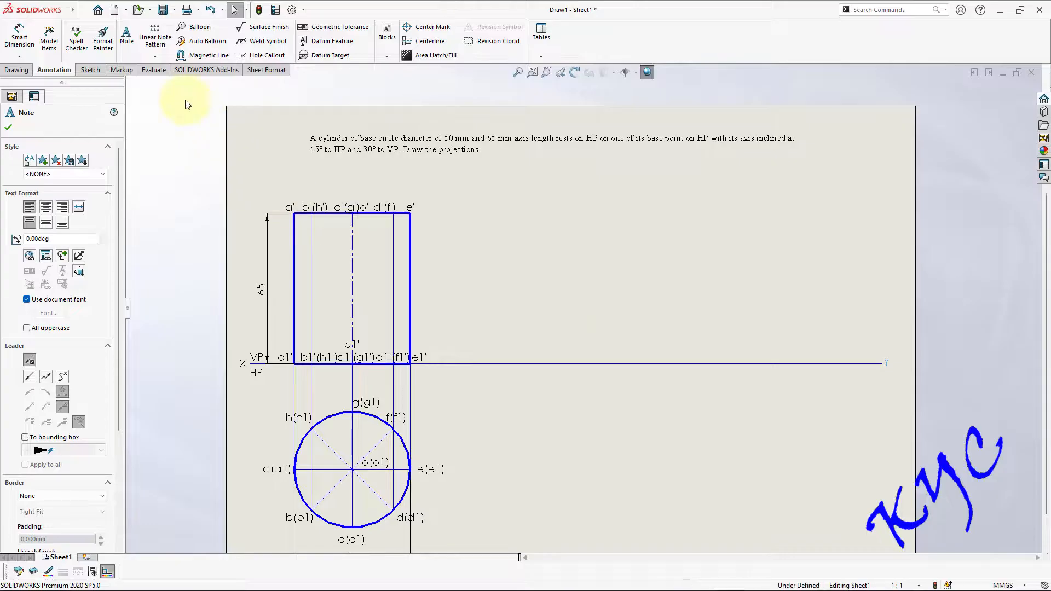
- Copy the front view rectangle with its inner lines and labels from corner a1' to a point further along the XY line, clear of the original
{"action": "left_click", "coordinate": [90, 70]}
{"action": "left_click", "coordinate": [292, 55]}
{"action": "left_click", "coordinate": [257, 80]}
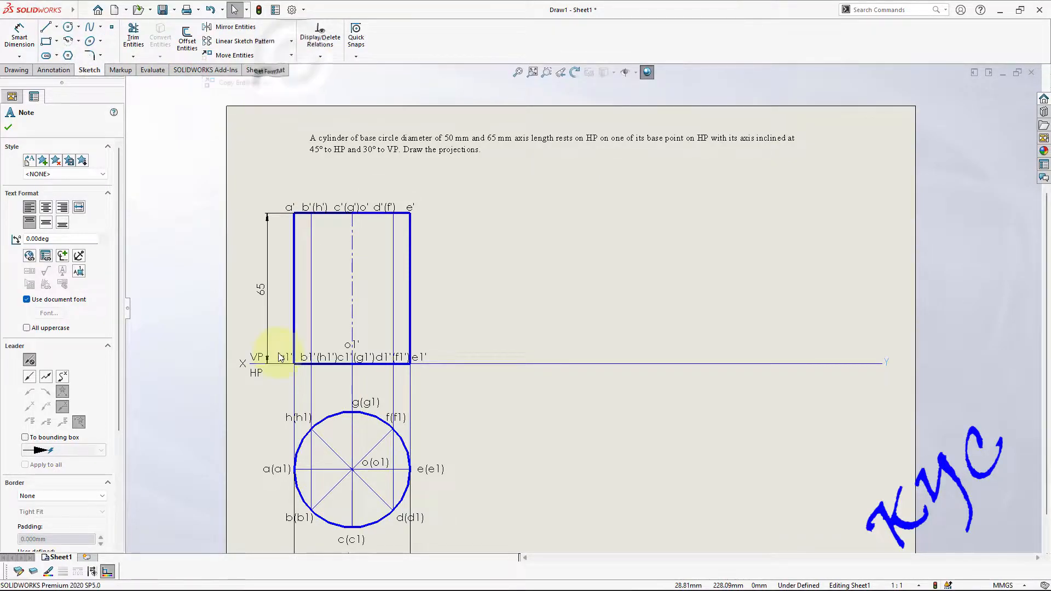
{"action": "left_click", "coordinate": [410, 288]}
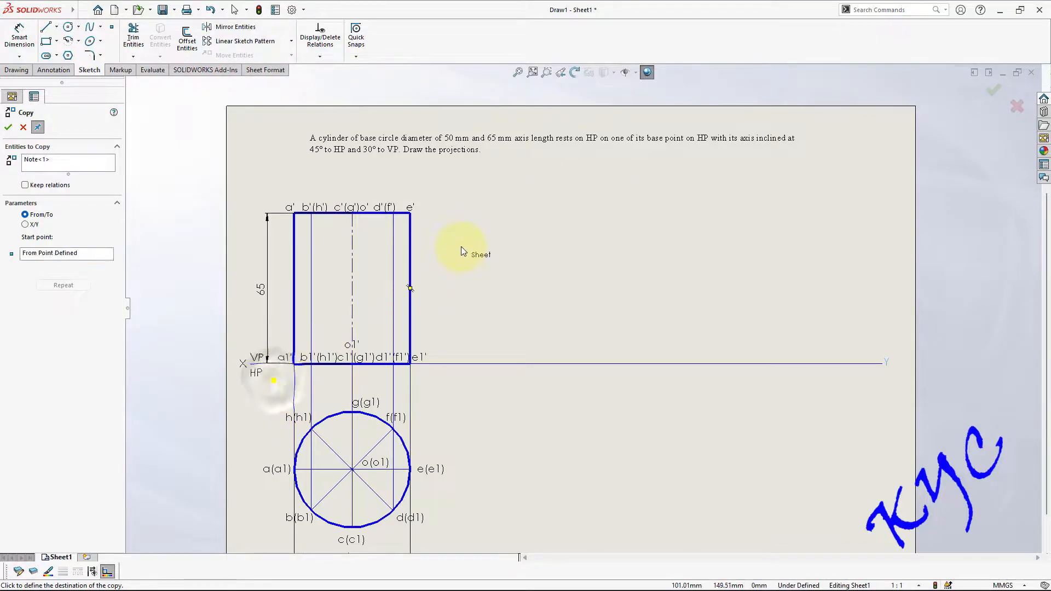
{"action": "left_click", "coordinate": [58, 163]}
{"action": "key", "text": "Delete"}
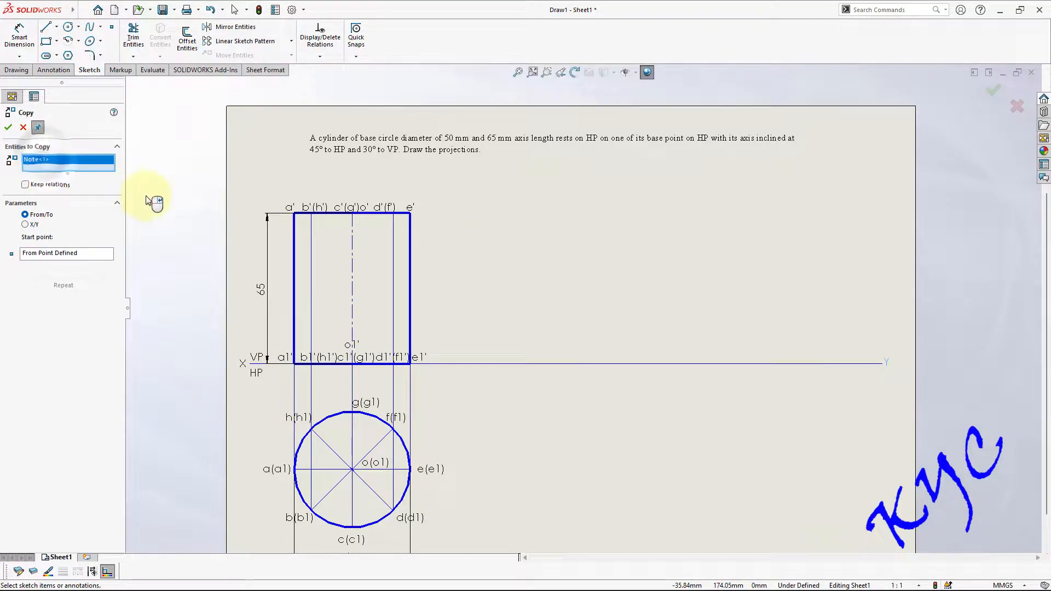
{"action": "left_click_drag", "start_coordinate": [275, 386], "coordinate": [460, 176]}
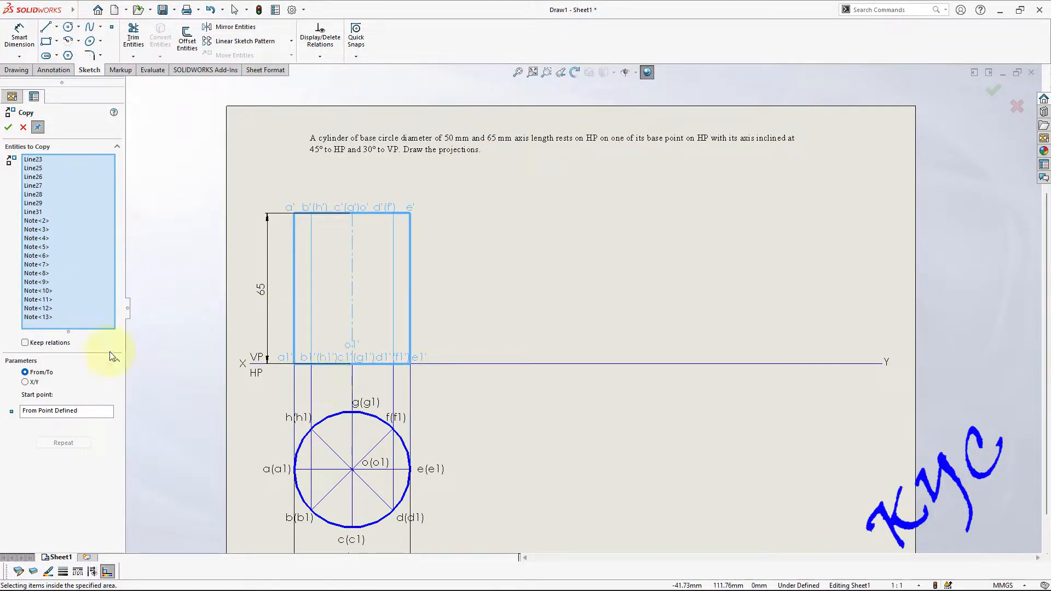
{"action": "left_click", "coordinate": [67, 417]}
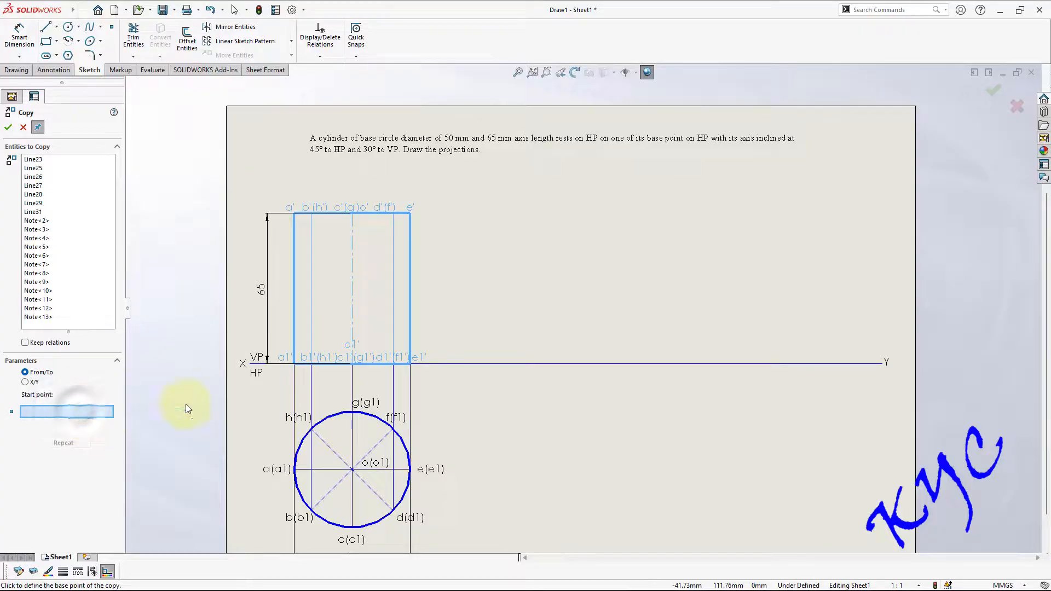
{"action": "left_click", "coordinate": [294, 363]}
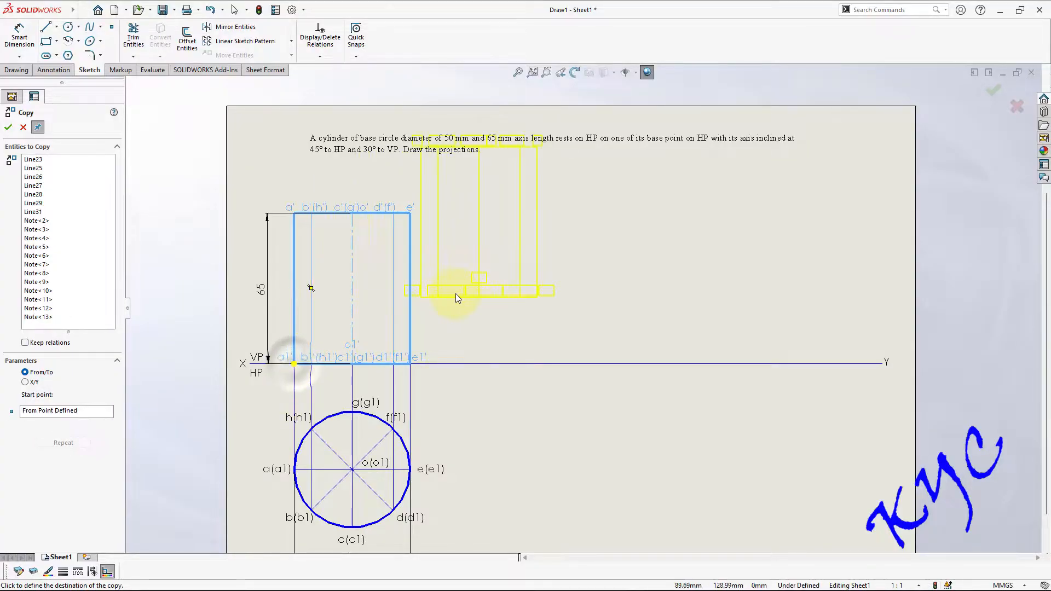
{"action": "left_click", "coordinate": [472, 362]}
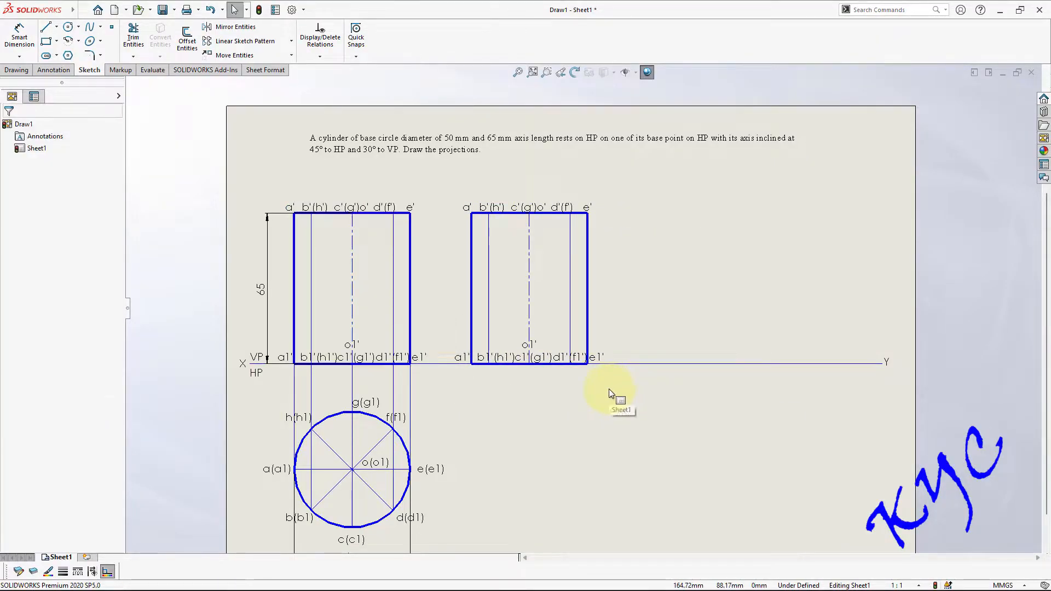
- Rotate the copied front view and its labels by -45° about its base corner e1'
{"action": "left_click_drag", "start_coordinate": [443, 383], "coordinate": [629, 184]}
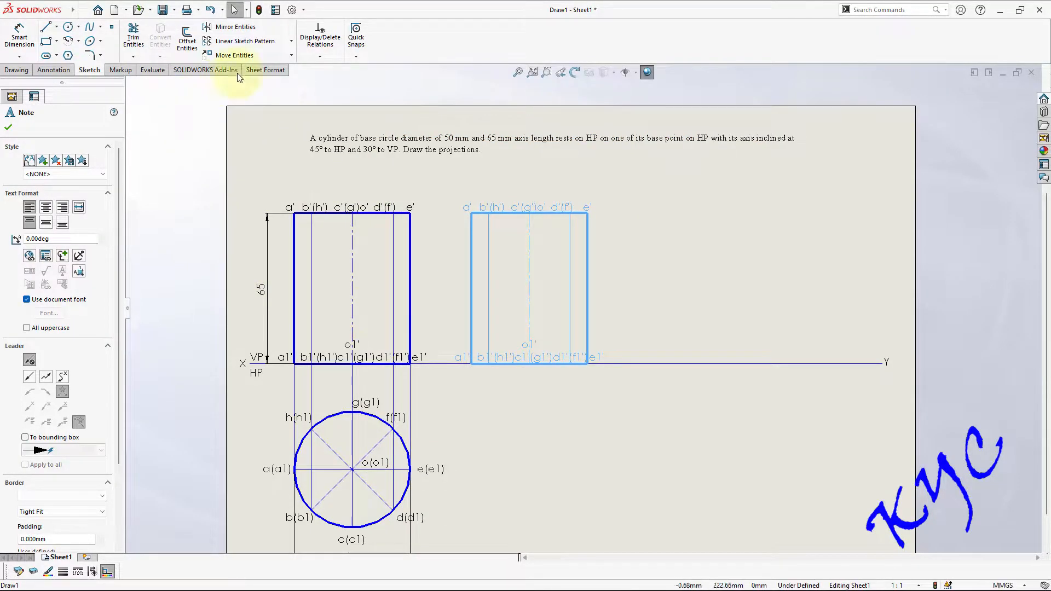
{"action": "left_click", "coordinate": [292, 56]}
{"action": "left_click", "coordinate": [262, 93]}
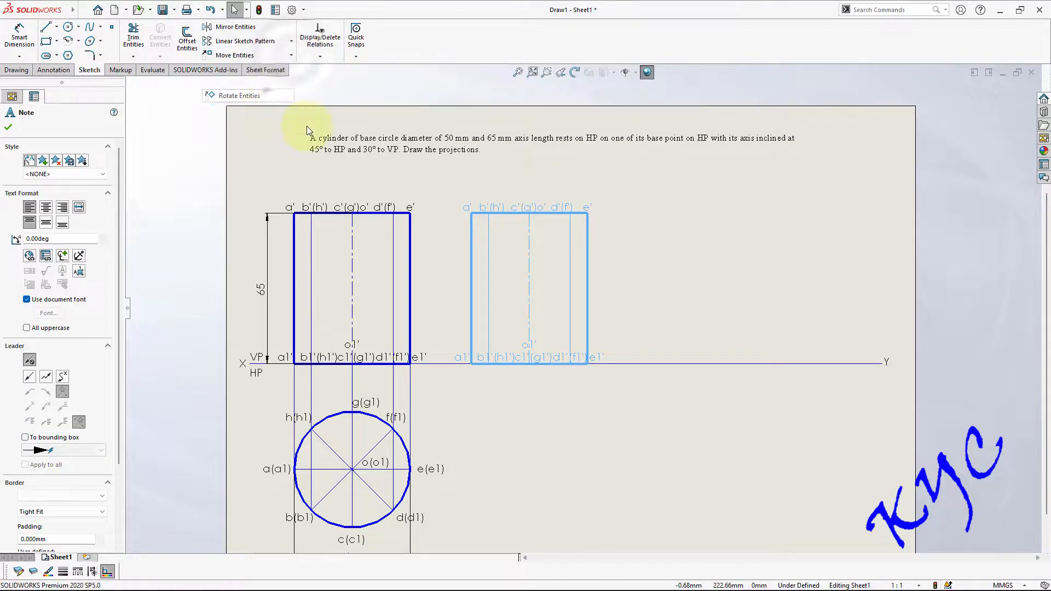
{"action": "left_click", "coordinate": [587, 363]}
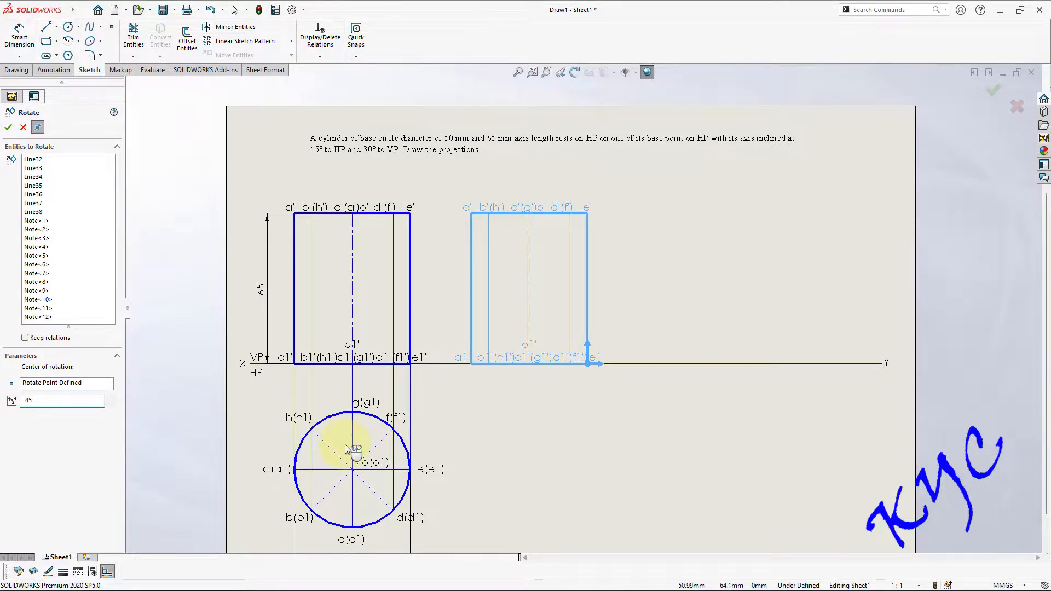
{"action": "key", "text": "Return"}
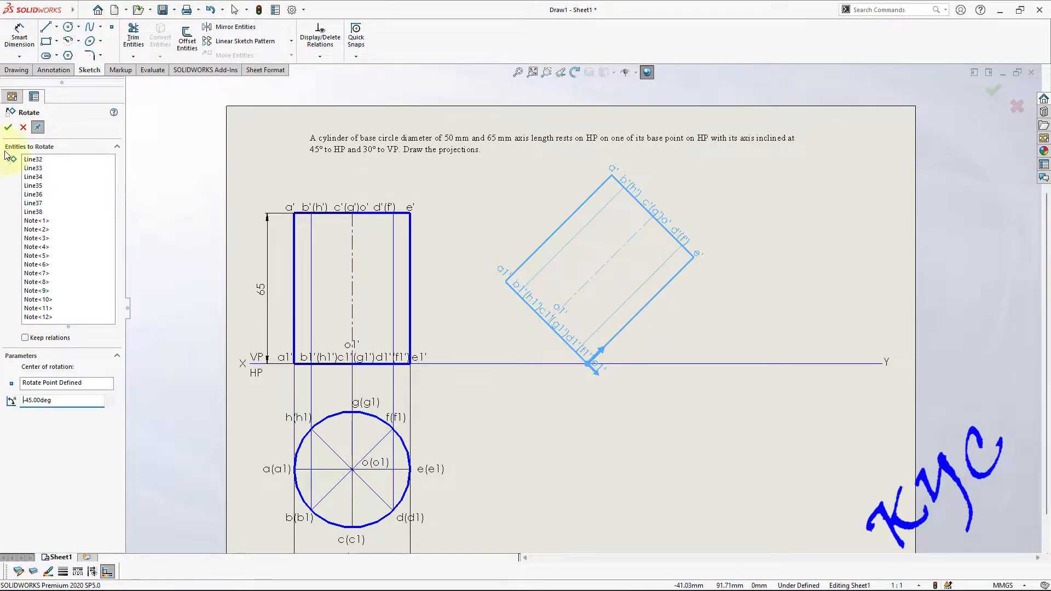
{"action": "left_click", "coordinate": [8, 127]}
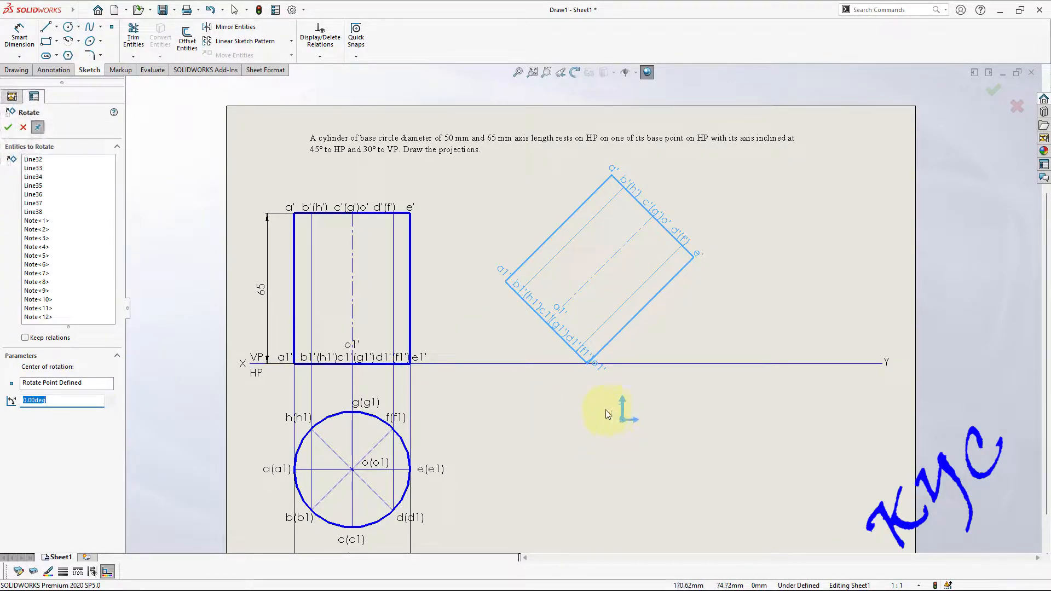
{"action": "key", "text": "Escape"}
- Move the tilted front view with its labels along the XY line, closer to the original front view
{"action": "left_click_drag", "start_coordinate": [483, 385], "coordinate": [758, 161]}
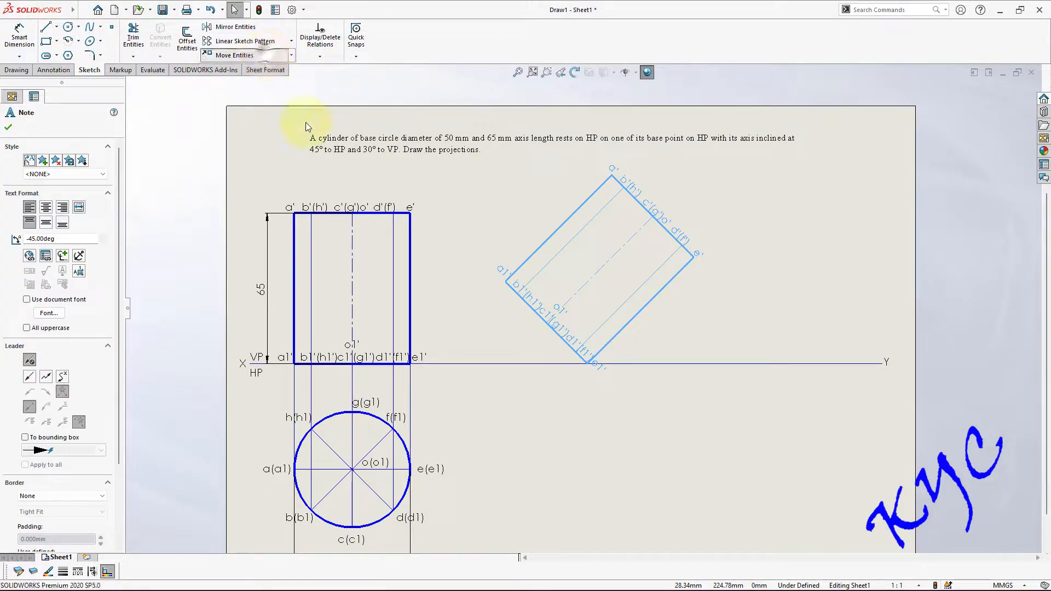
{"action": "left_click", "coordinate": [262, 55]}
{"action": "left_click", "coordinate": [587, 363]}
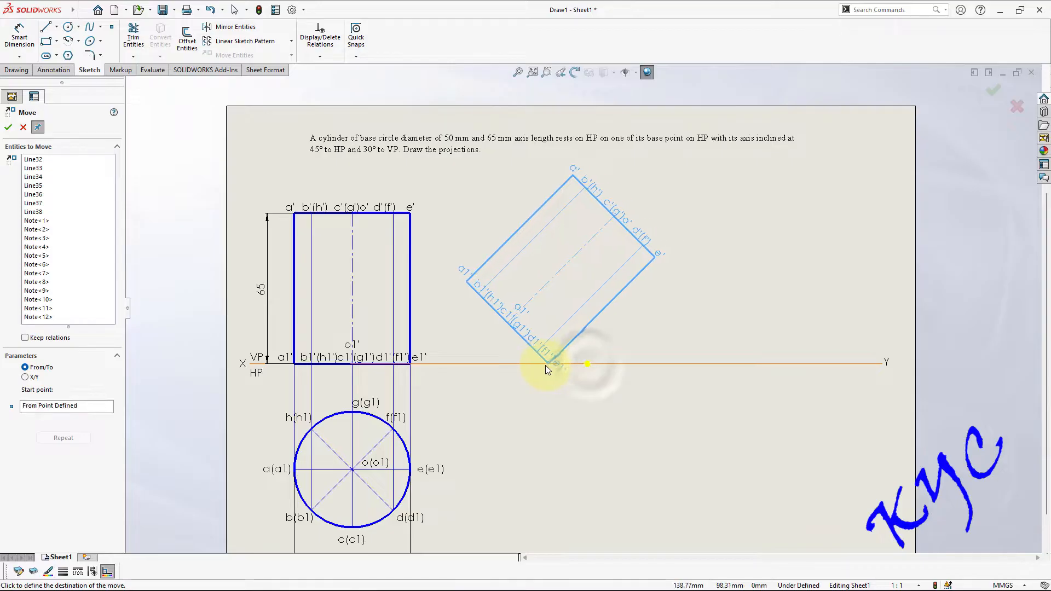
{"action": "left_click", "coordinate": [539, 365]}
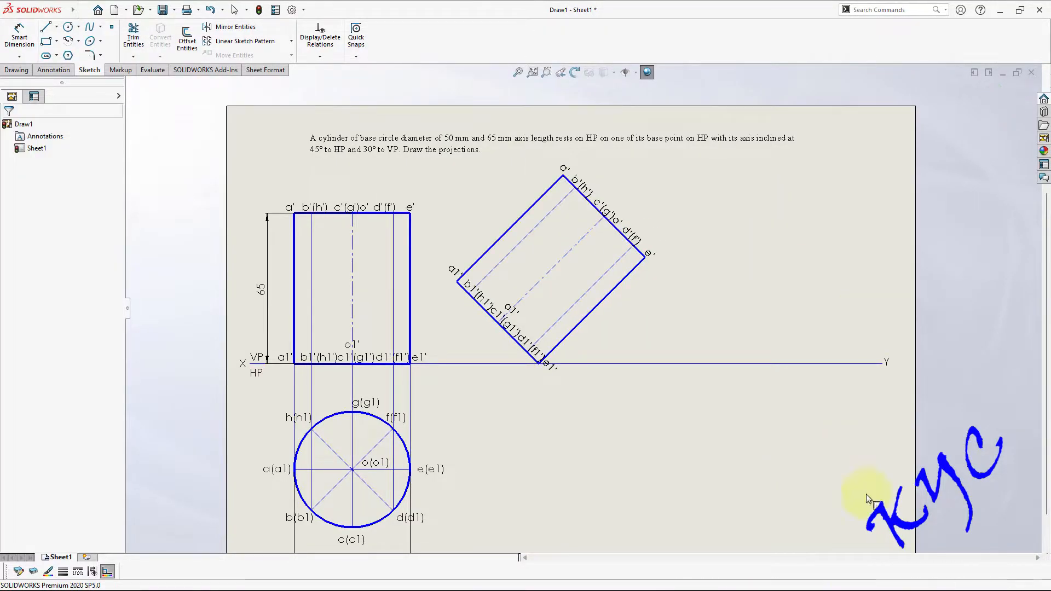
- Draw a vertical projector from the tilted view's a1' to the circle's centre level and a horizontal line from there to the circle at e(e1)
{"action": "scroll", "coordinate": [631, 424], "scroll_direction": "up", "scroll_amount": 1}
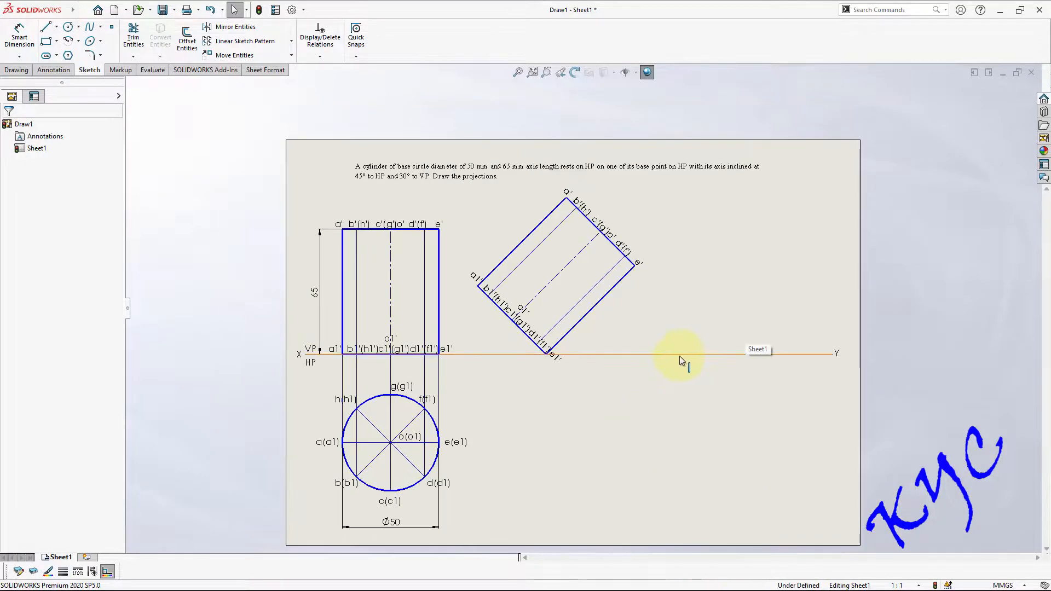
{"action": "scroll", "coordinate": [685, 359], "scroll_direction": "down", "scroll_amount": 2}
{"action": "left_click", "coordinate": [47, 28]}
{"action": "left_click", "coordinate": [416, 263]}
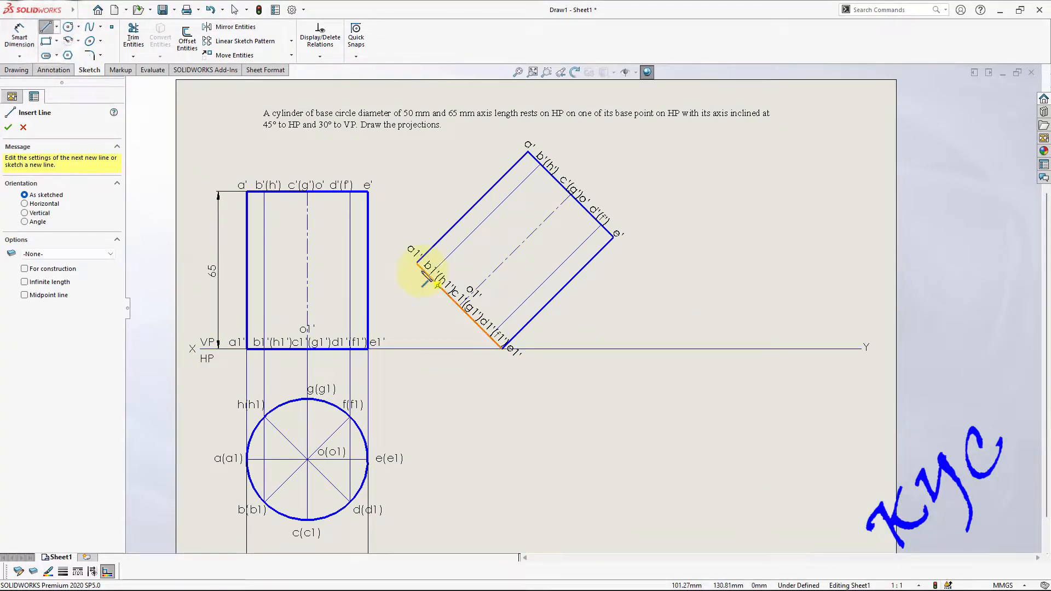
{"action": "left_click", "coordinate": [416, 459]}
{"action": "double_click", "coordinate": [367, 459]}
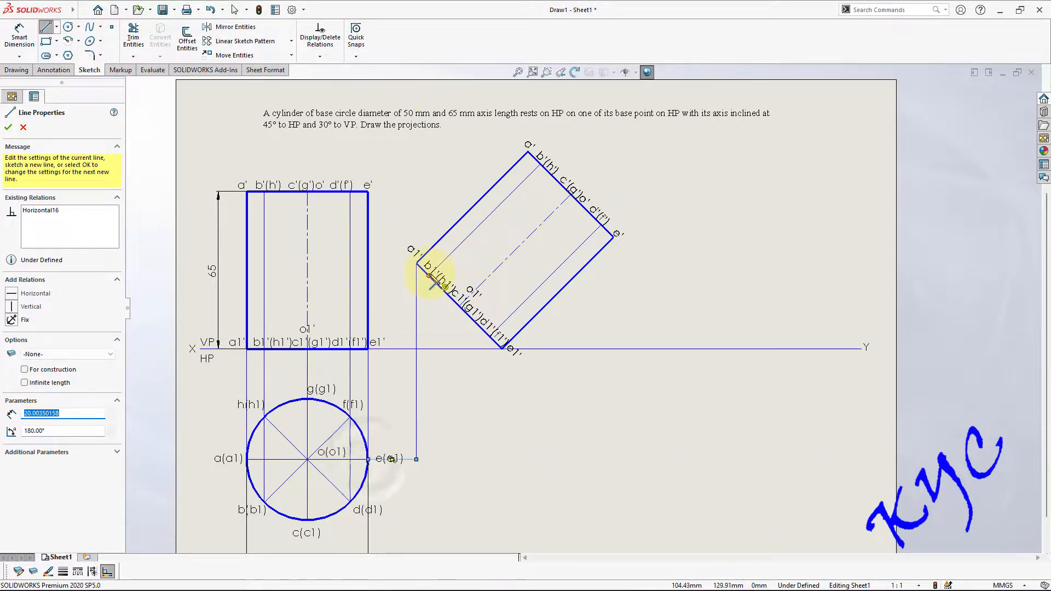
- Project b1'(h1') of the tilted view vertically to the h and b levels, with horizontal lines to h(h1) and b(b1) on the circle
{"action": "left_click", "coordinate": [429, 275]}
{"action": "left_click", "coordinate": [429, 416]}
{"action": "double_click", "coordinate": [264, 417]}
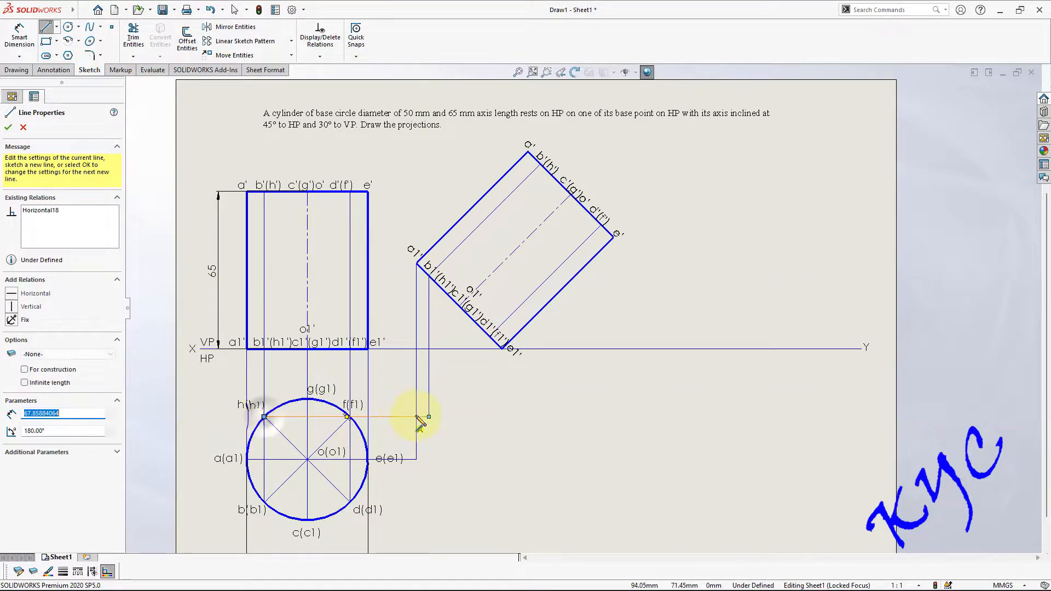
{"action": "left_click", "coordinate": [429, 417]}
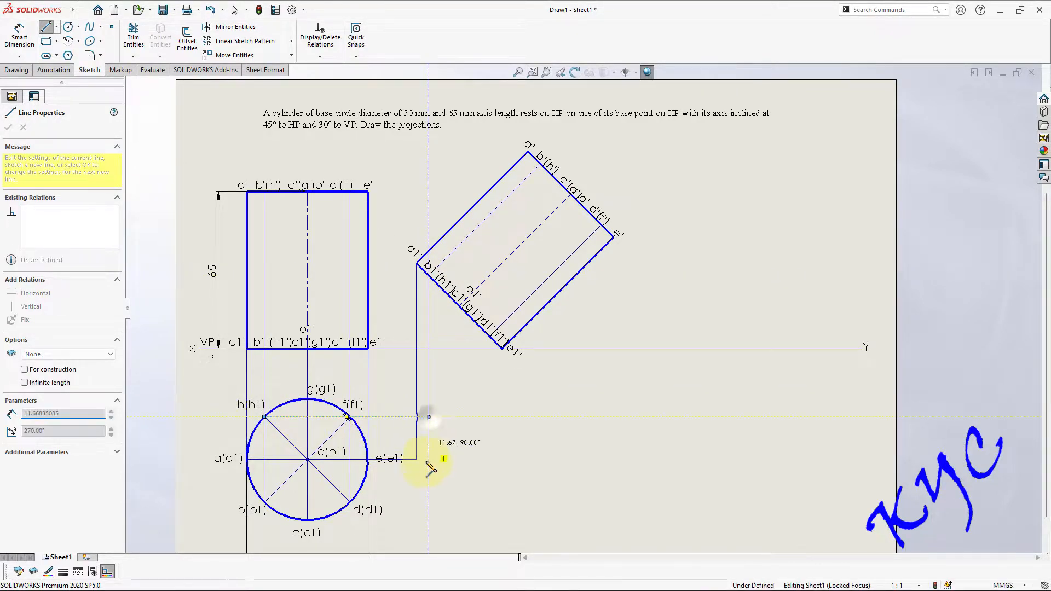
{"action": "left_click", "coordinate": [429, 502]}
{"action": "double_click", "coordinate": [265, 502]}
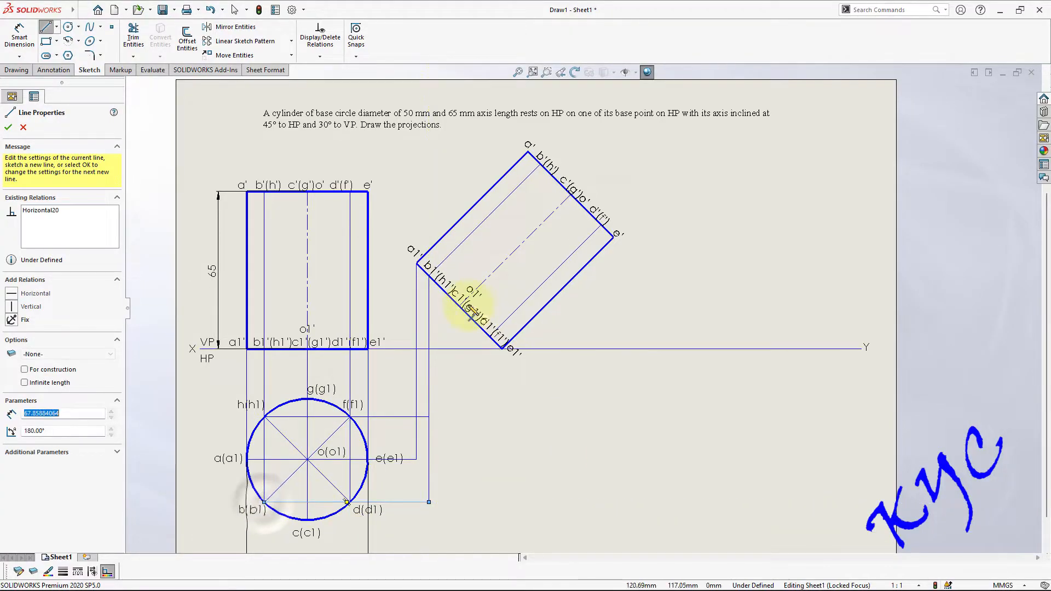
- Project c1'(g1') down to horizontal lines from g(g1) and c(c1), and extend the circle's centre-level line to this projector
{"action": "left_click", "coordinate": [458, 306]}
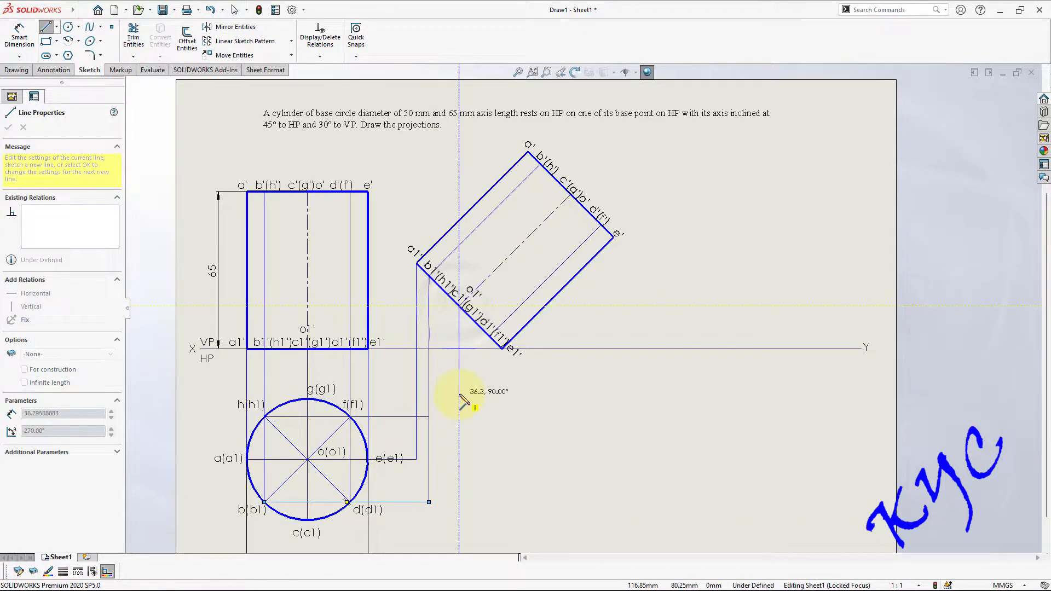
{"action": "left_click", "coordinate": [458, 398]}
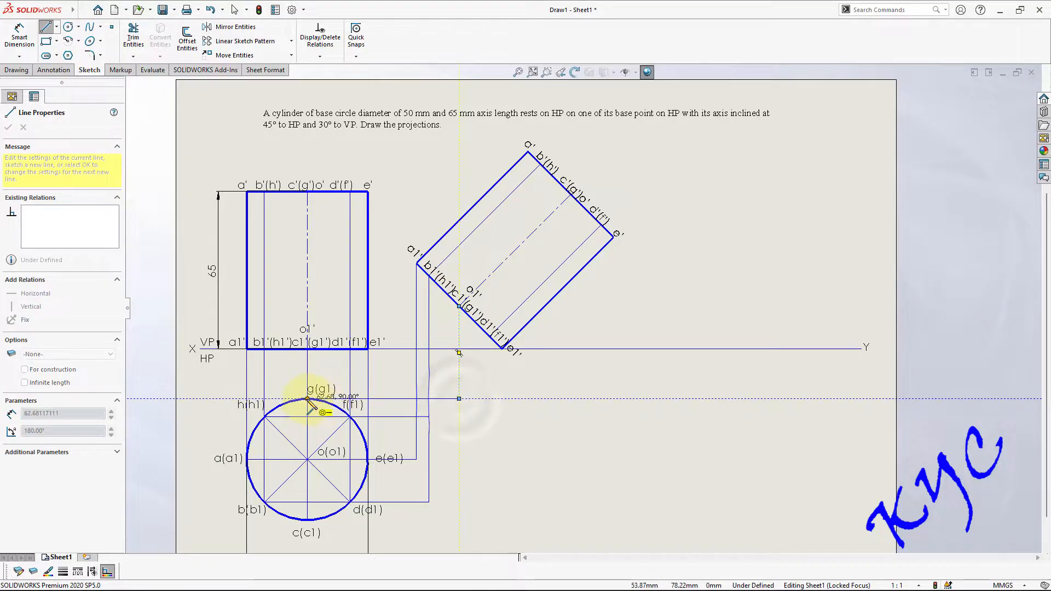
{"action": "double_click", "coordinate": [307, 398]}
{"action": "left_click", "coordinate": [458, 399]}
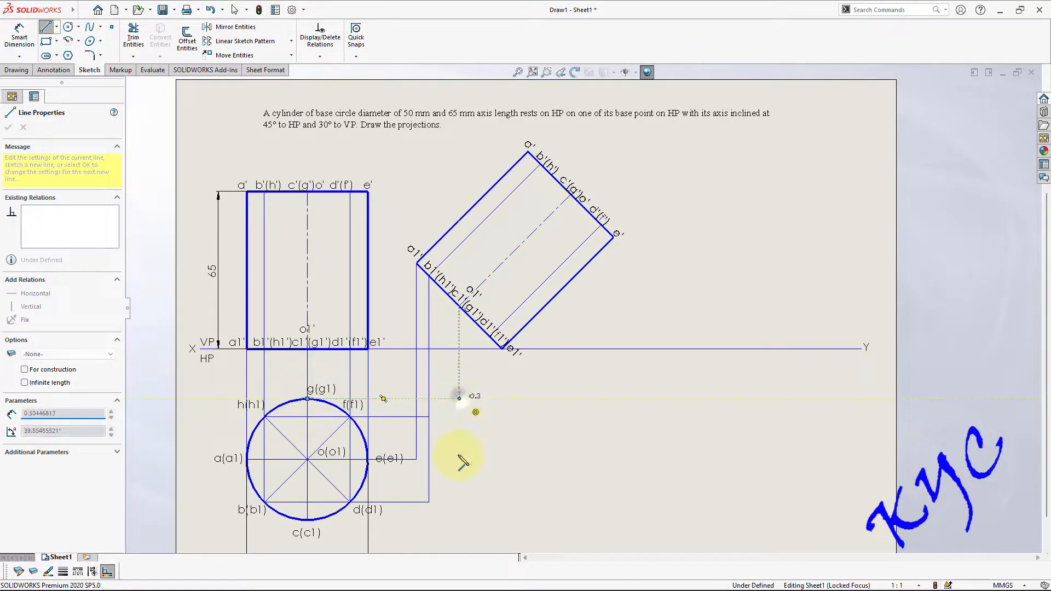
{"action": "left_click", "coordinate": [458, 520]}
{"action": "double_click", "coordinate": [308, 519]}
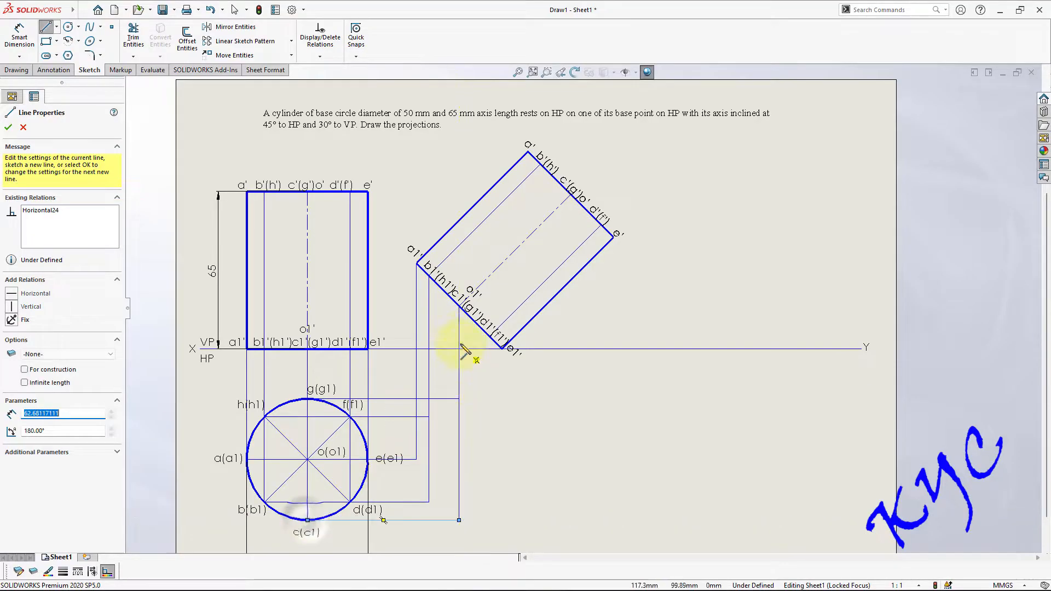
{"action": "left_click", "coordinate": [416, 460]}
{"action": "double_click", "coordinate": [459, 460]}
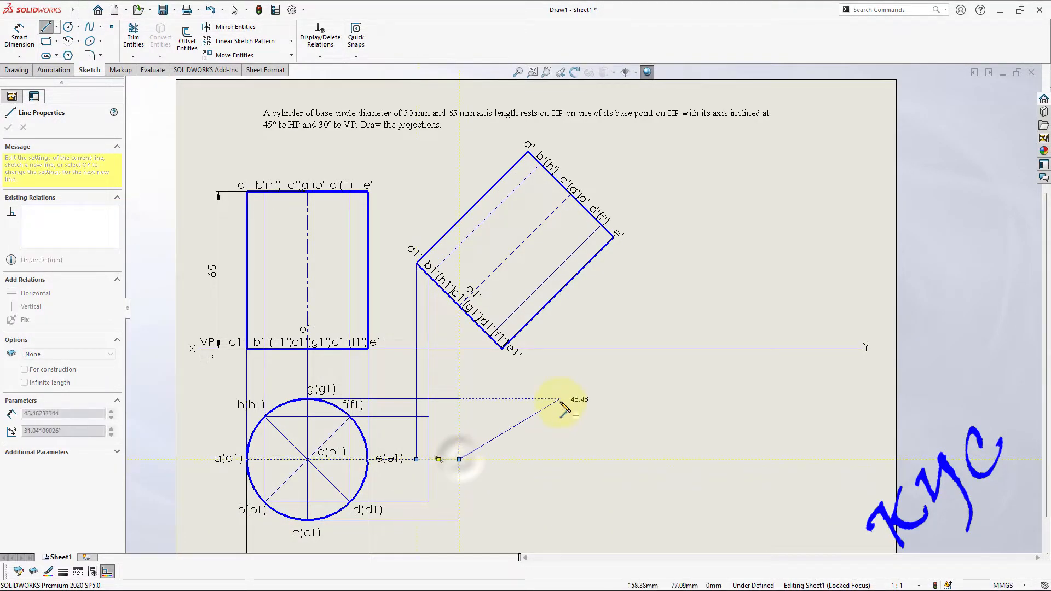
- Project d1'(f1') of the tilted view vertically to the f and d levels, extending both horizontal lines to that projector
{"action": "left_click", "coordinate": [489, 338]}
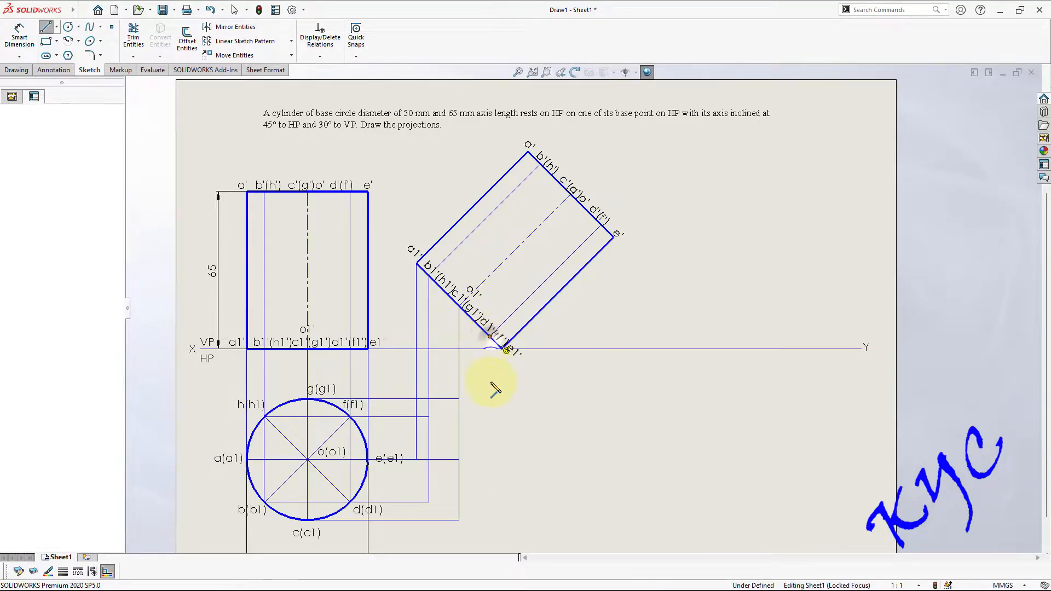
{"action": "left_click", "coordinate": [490, 417]}
{"action": "left_click", "coordinate": [428, 417]}
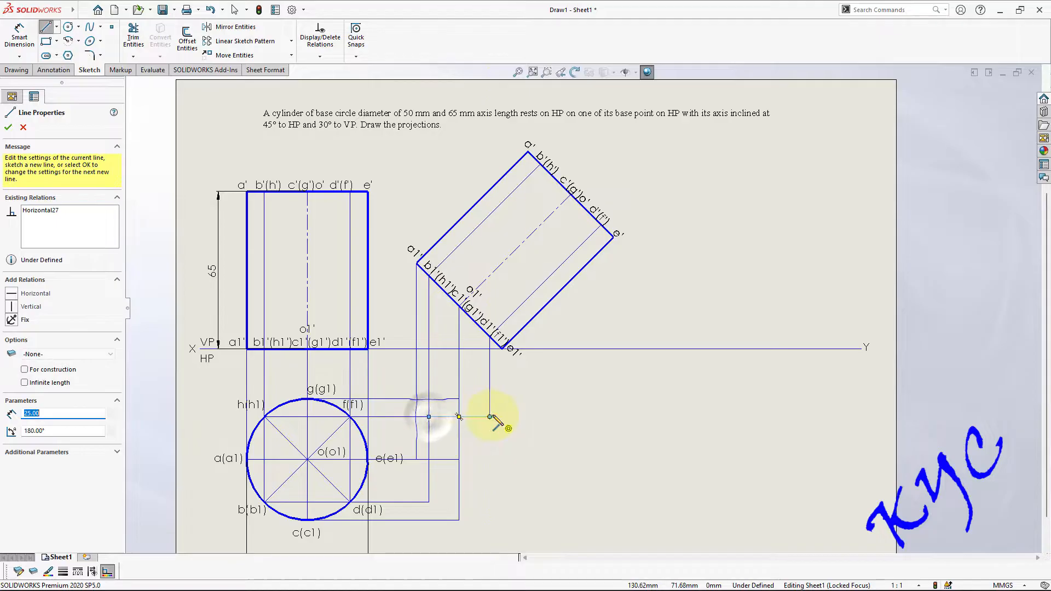
{"action": "left_click", "coordinate": [490, 501]}
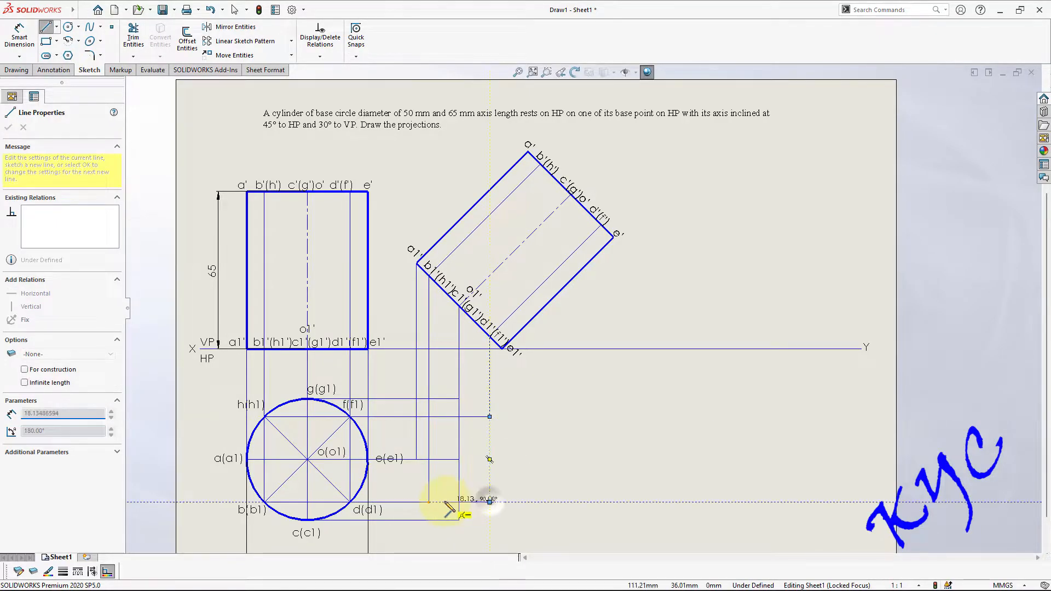
{"action": "double_click", "coordinate": [429, 501]}
- Project e1' of the tilted view down to the circle's centre level and extend the centre-level line to it
{"action": "left_click", "coordinate": [502, 347]}
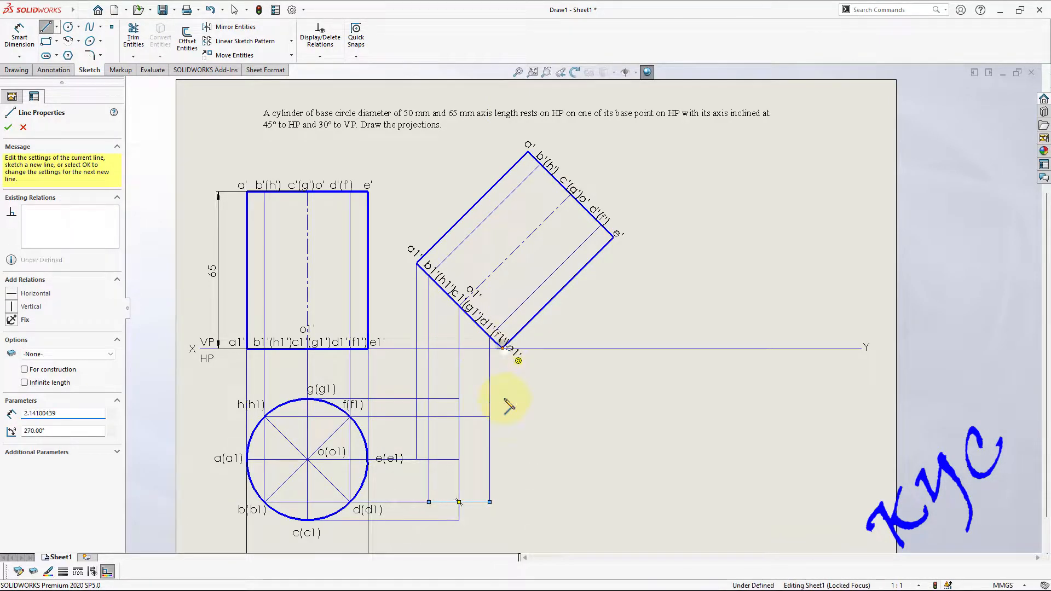
{"action": "left_click", "coordinate": [502, 459]}
{"action": "double_click", "coordinate": [459, 459]}
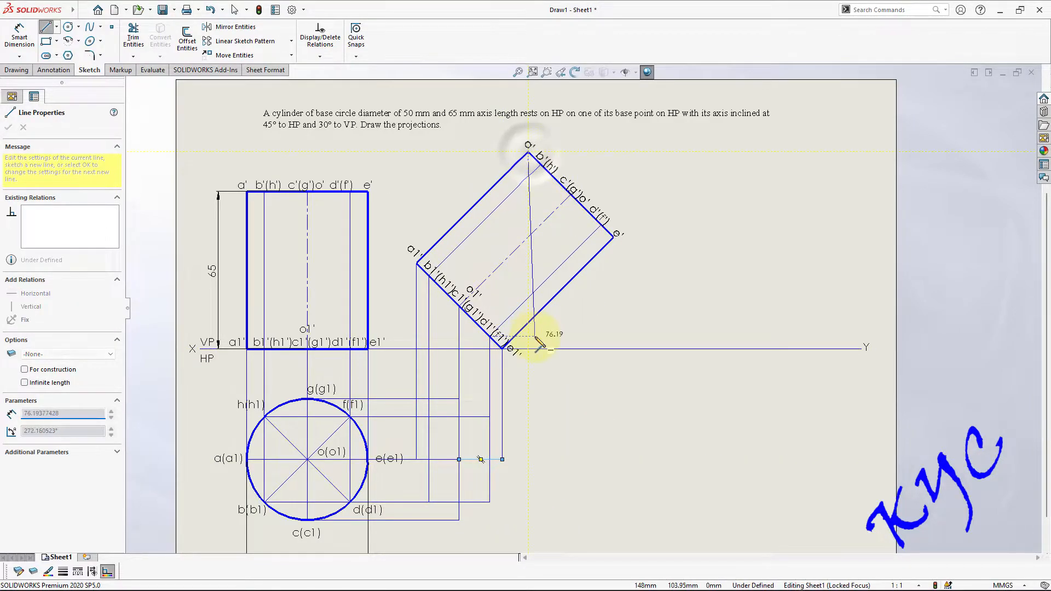
- Project a' of the tilted view down to the circle's centre level and b'(h') to the h and b levels, extending those levels to the projectors
{"action": "left_click", "coordinate": [527, 459]}
{"action": "double_click", "coordinate": [502, 459]}
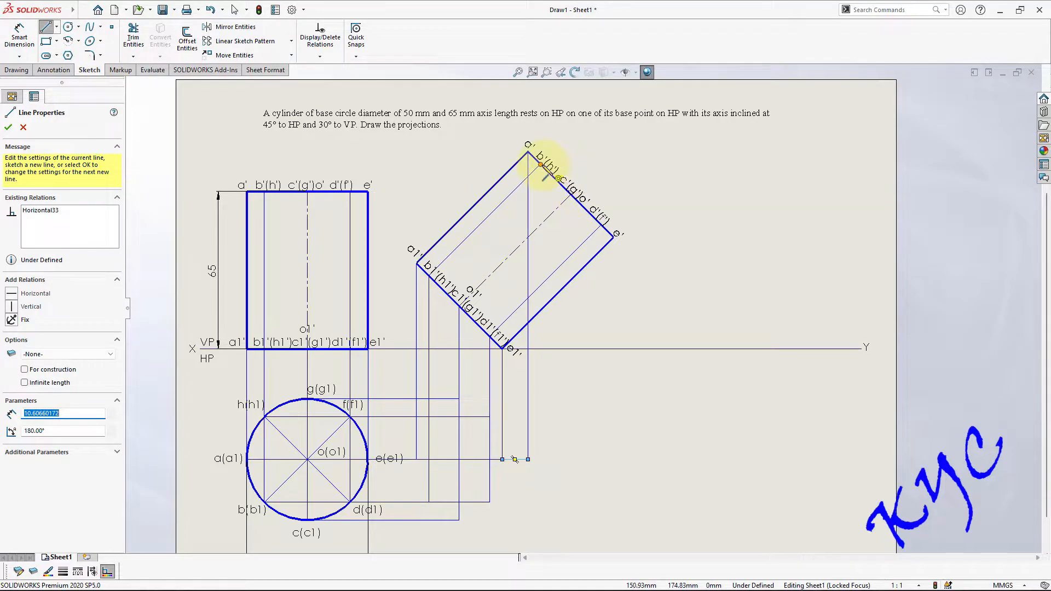
{"action": "left_click", "coordinate": [540, 164]}
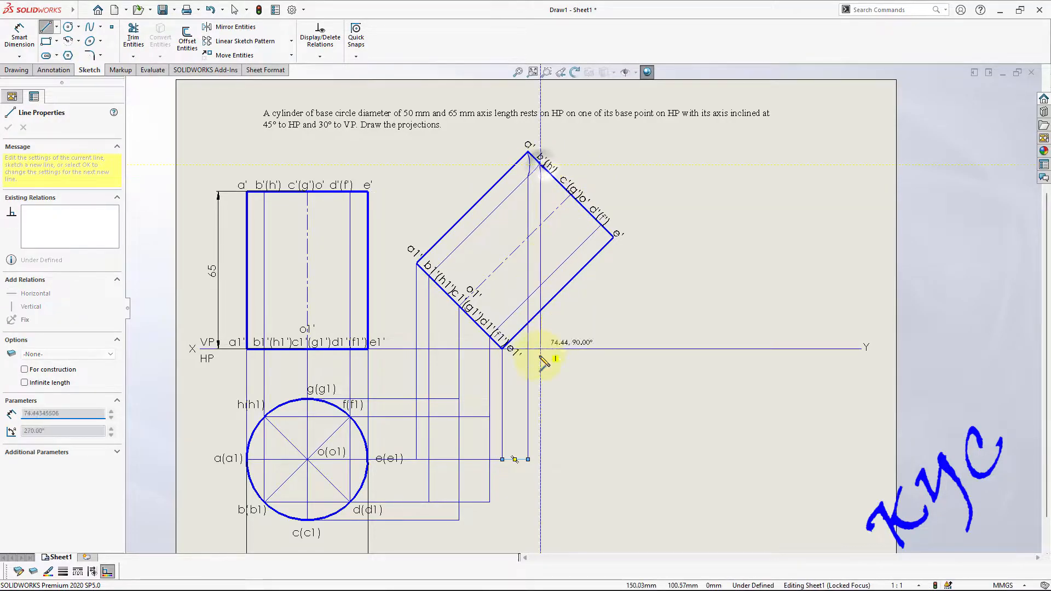
{"action": "left_click", "coordinate": [540, 417]}
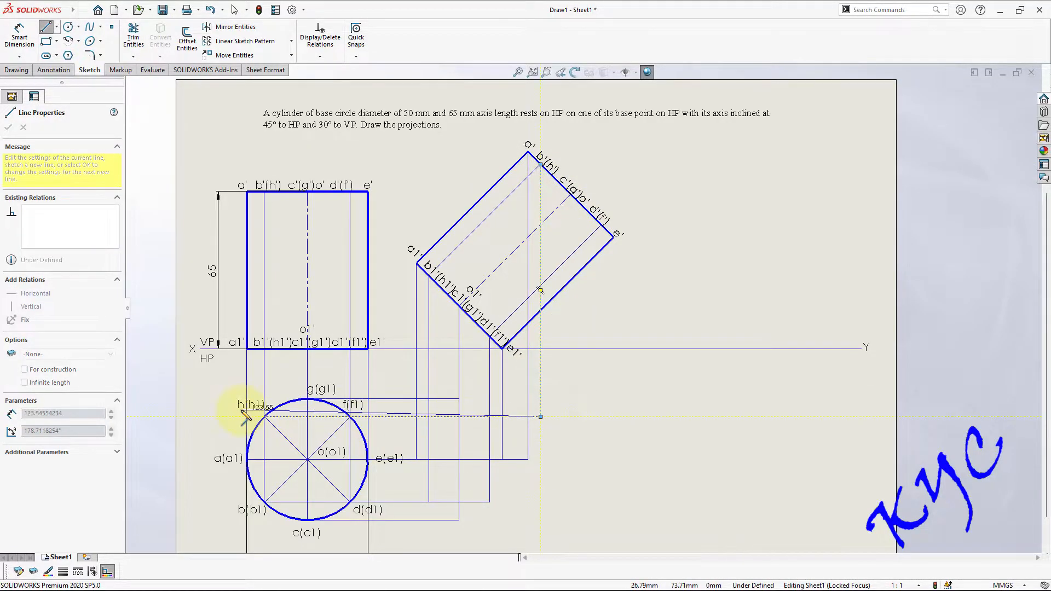
{"action": "double_click", "coordinate": [489, 417]}
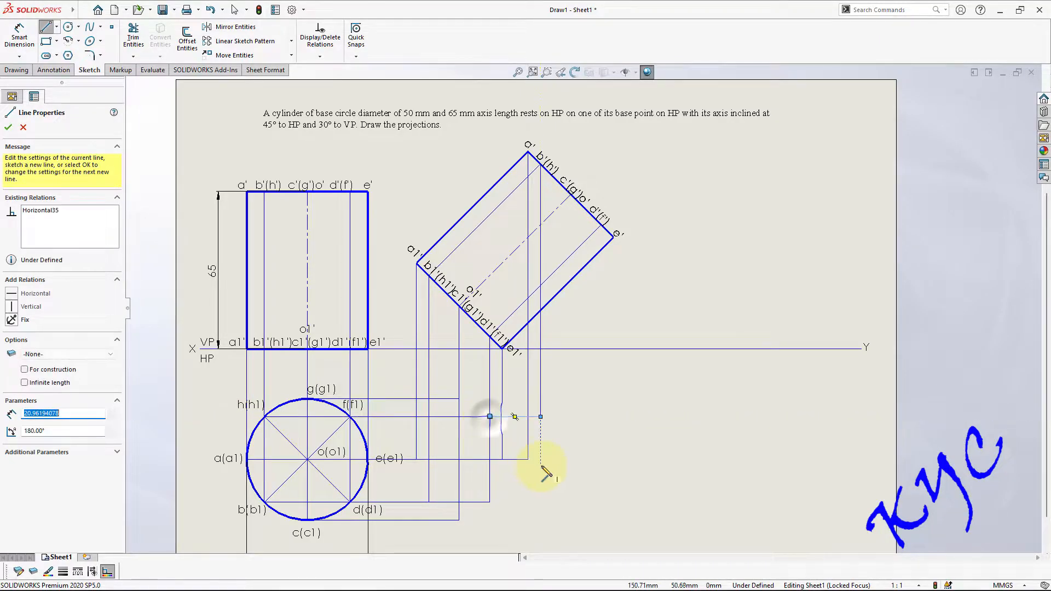
{"action": "left_click", "coordinate": [540, 417]}
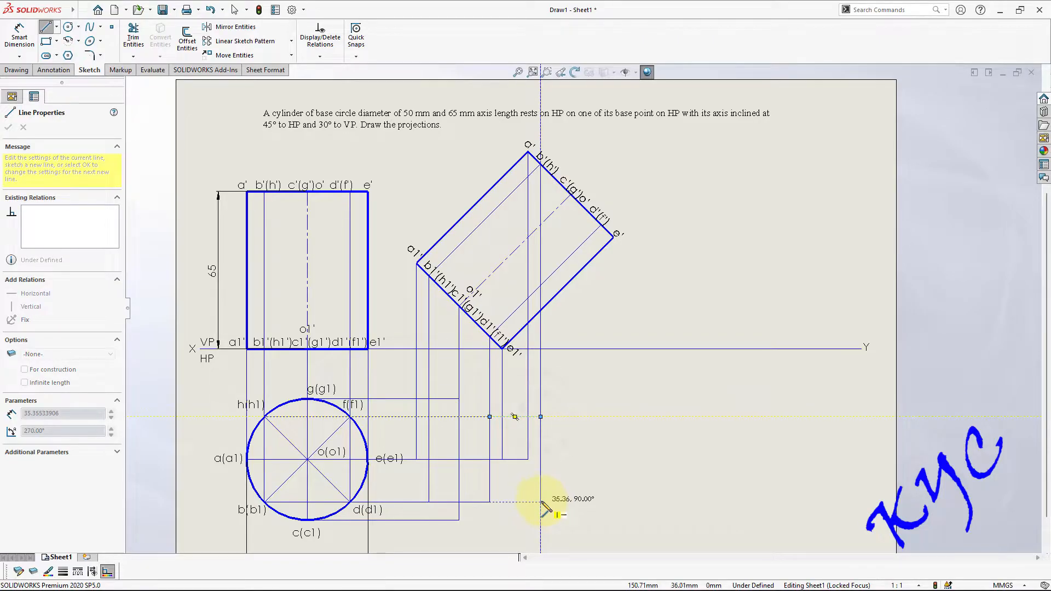
{"action": "left_click", "coordinate": [540, 502]}
{"action": "double_click", "coordinate": [489, 501]}
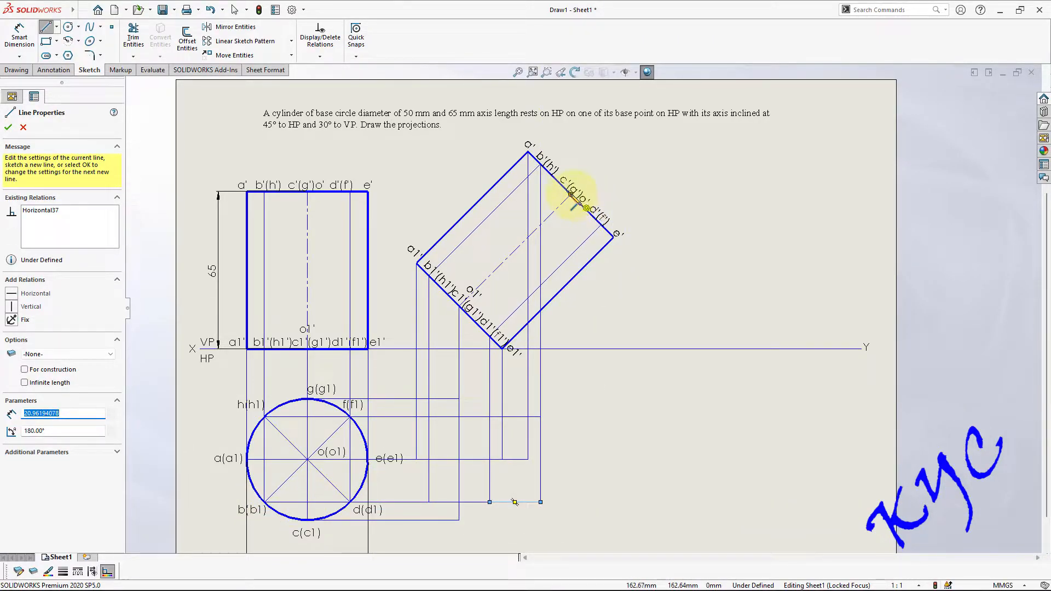
- Project c'(g') of the tilted view vertically to the g and c levels, extending both horizontal lines to that projector
{"action": "left_click", "coordinate": [570, 194]}
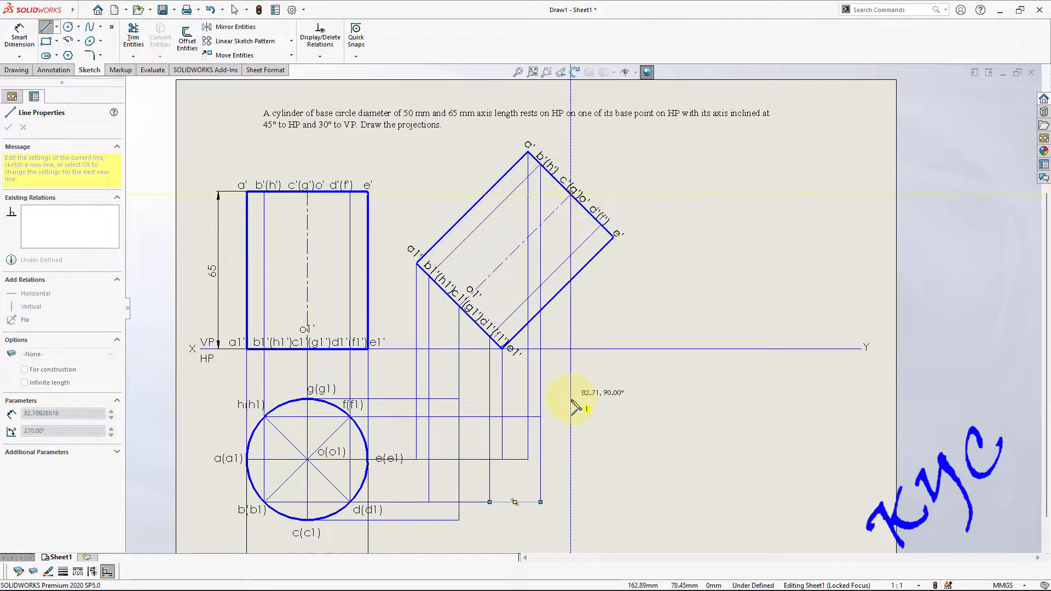
{"action": "left_click", "coordinate": [571, 399]}
{"action": "double_click", "coordinate": [459, 398]}
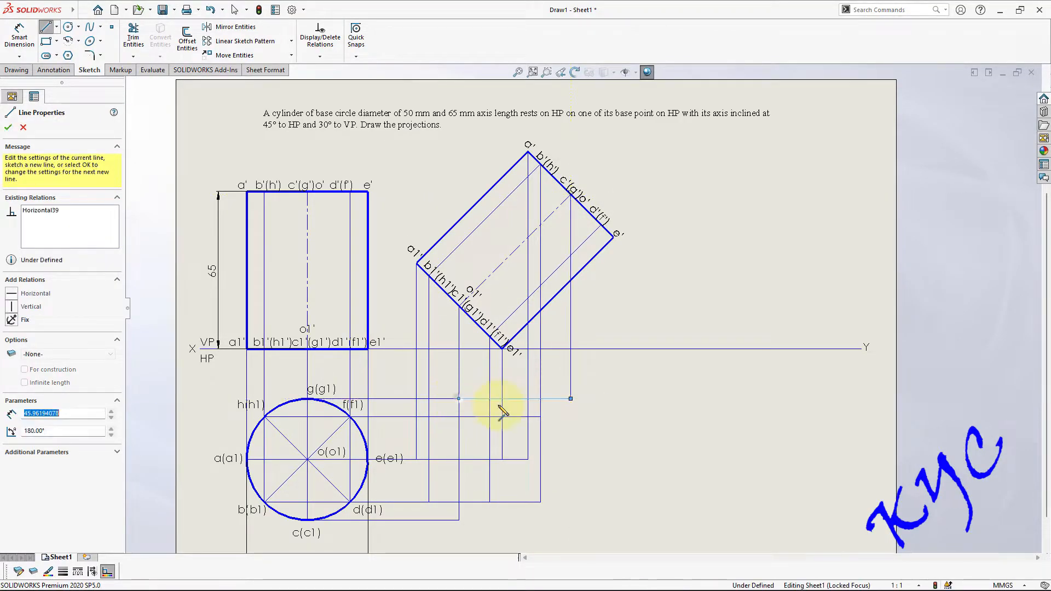
{"action": "left_click", "coordinate": [570, 398]}
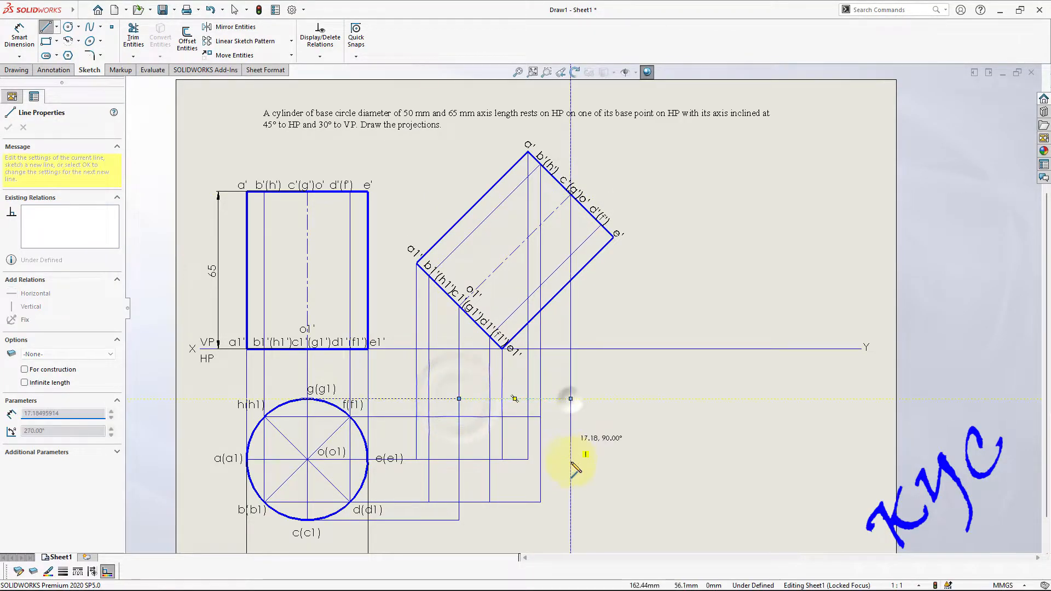
{"action": "left_click", "coordinate": [571, 520]}
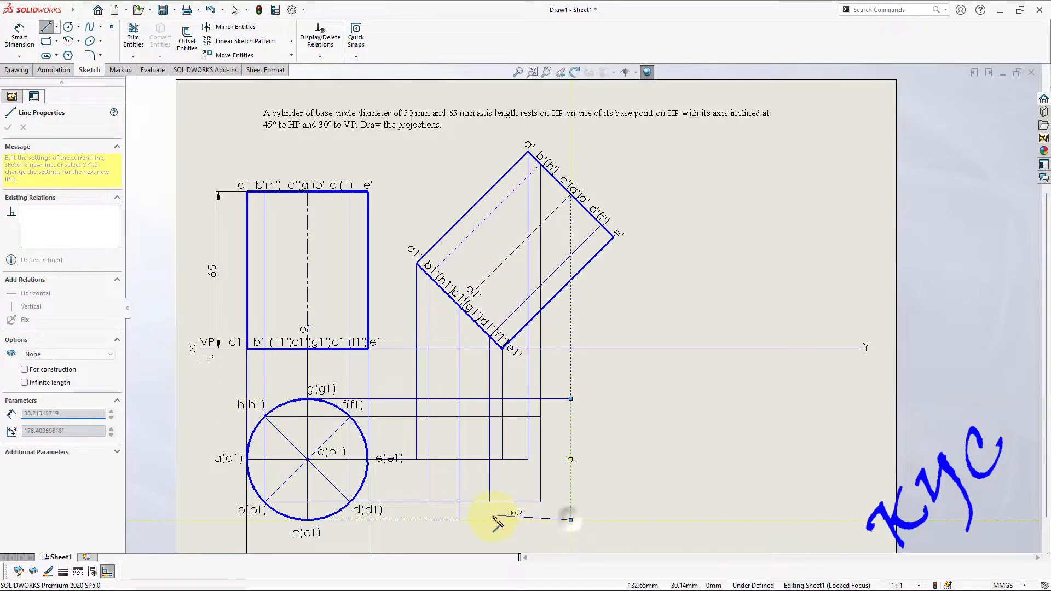
{"action": "double_click", "coordinate": [459, 520]}
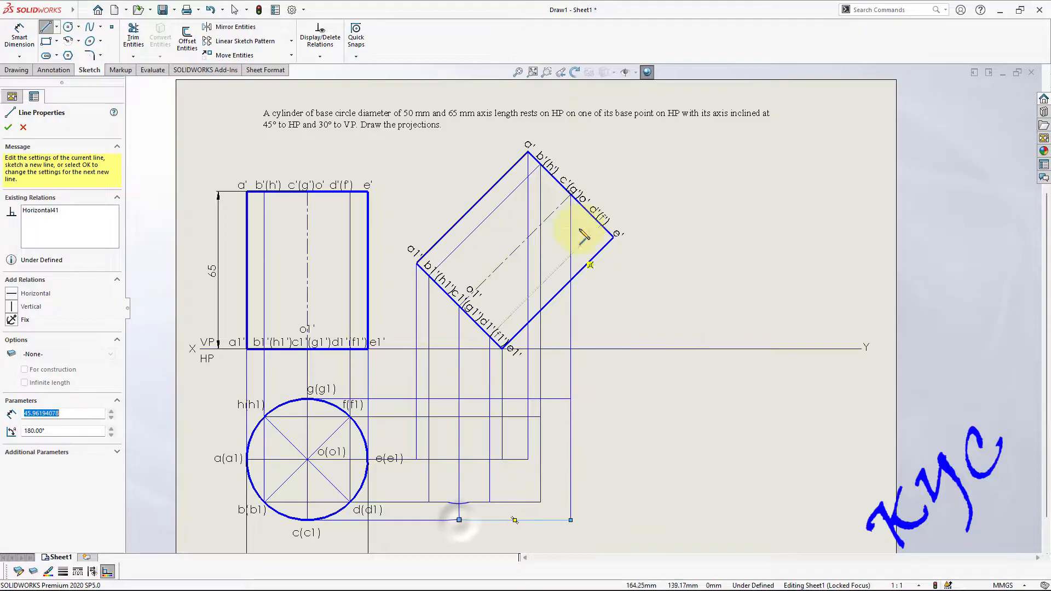
- Extend the circle's centre-level line from the a' projector to the c'(g') projector
{"action": "left_click", "coordinate": [528, 459]}
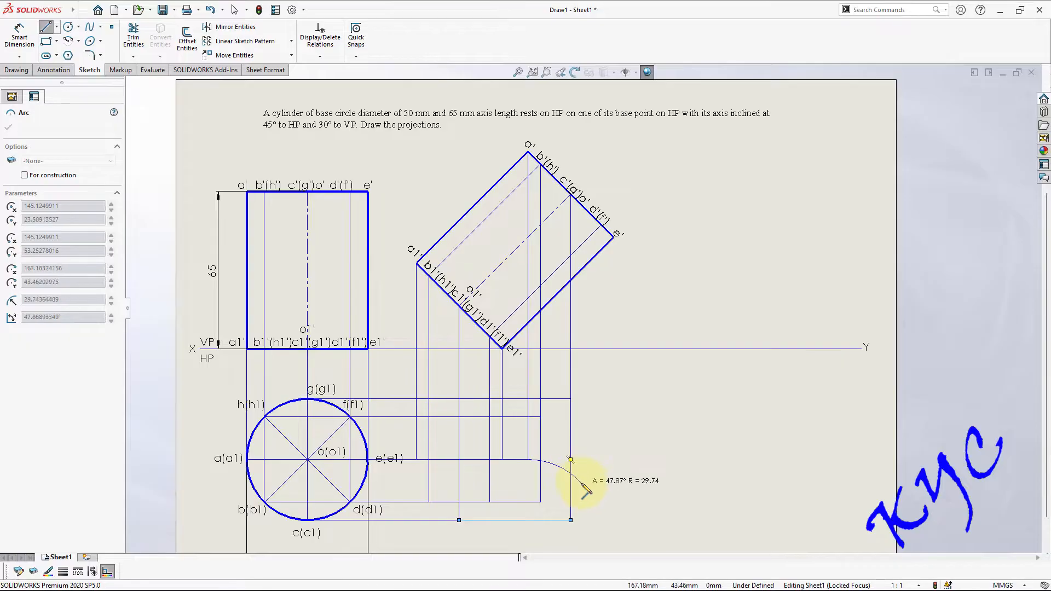
{"action": "key", "text": "Escape"}
{"action": "left_click", "coordinate": [45, 27]}
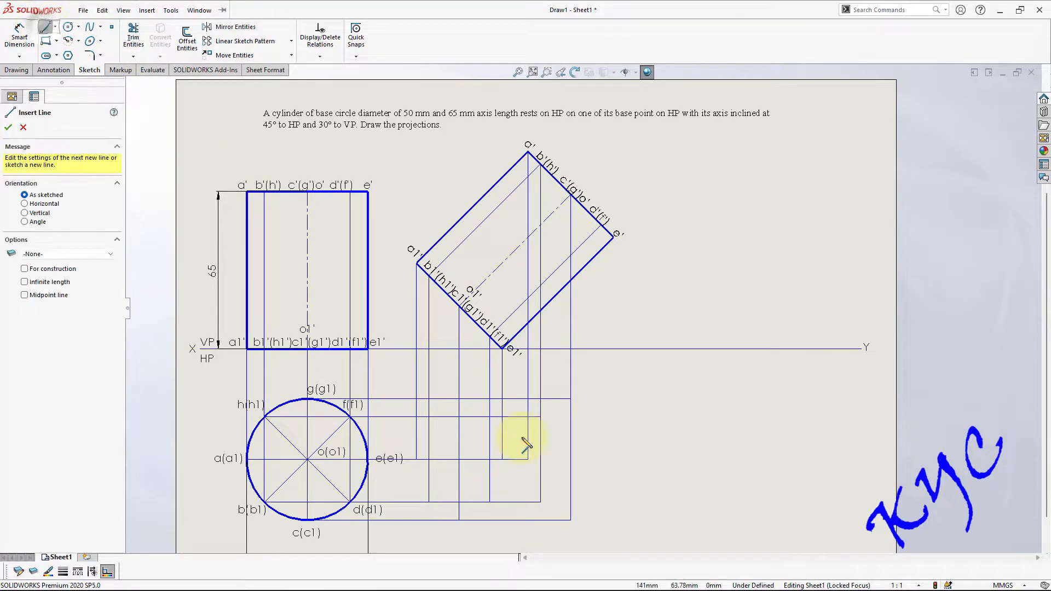
{"action": "left_click", "coordinate": [528, 459]}
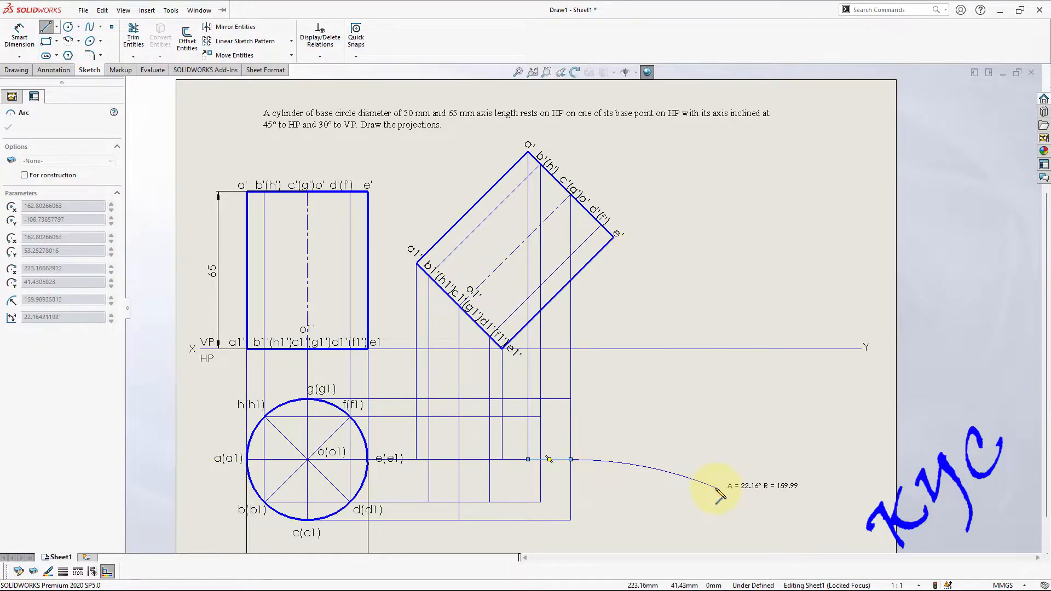
{"action": "key", "text": "Escape"}
- Project d'(f') of the tilted view vertically to the f and d levels, extending both horizontal lines to that projector
{"action": "left_click", "coordinate": [46, 28]}
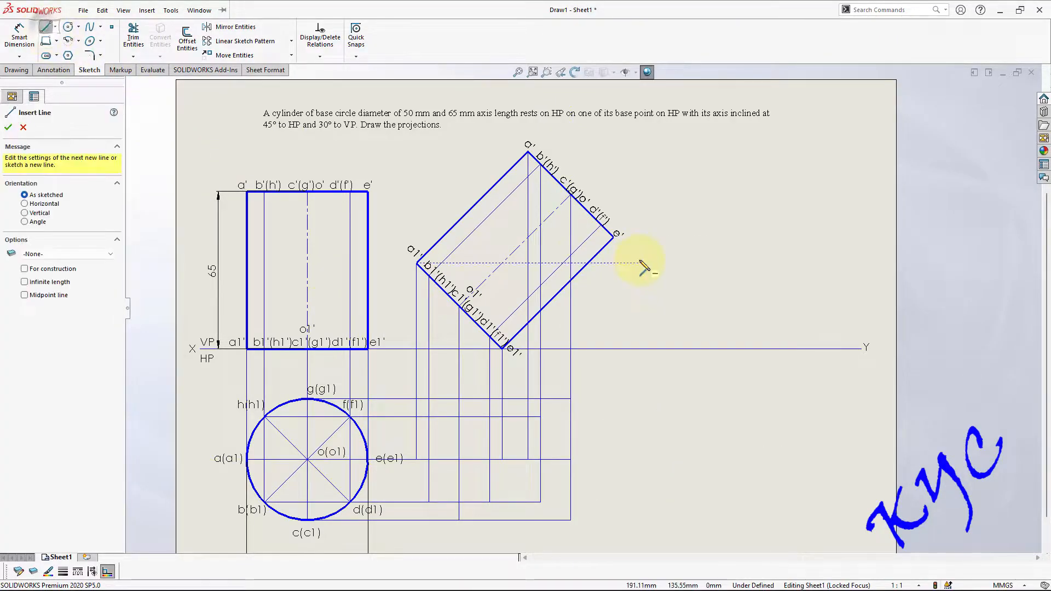
{"action": "left_click", "coordinate": [601, 225]}
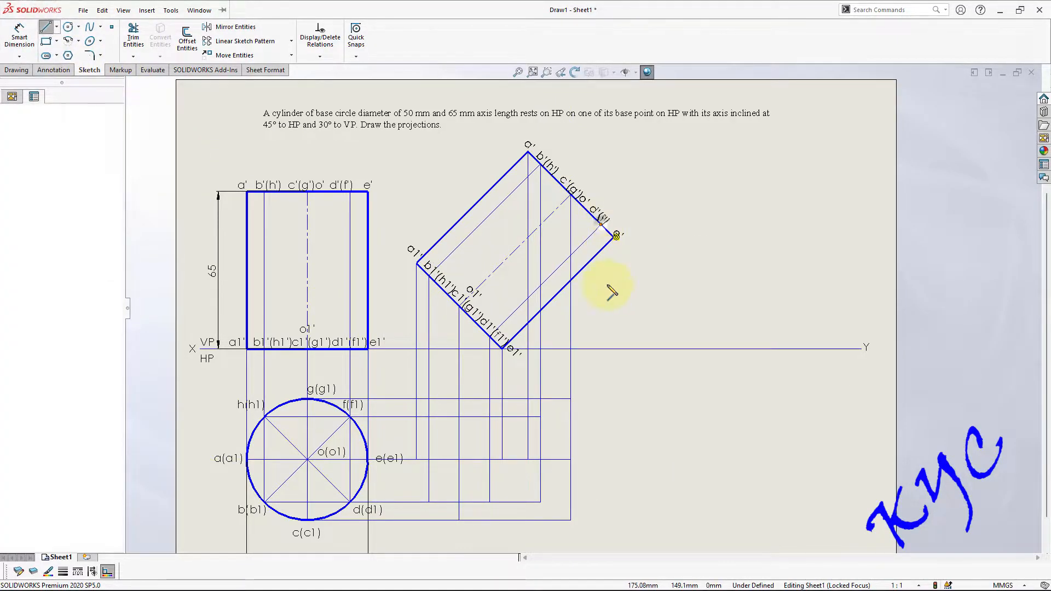
{"action": "left_click", "coordinate": [600, 417]}
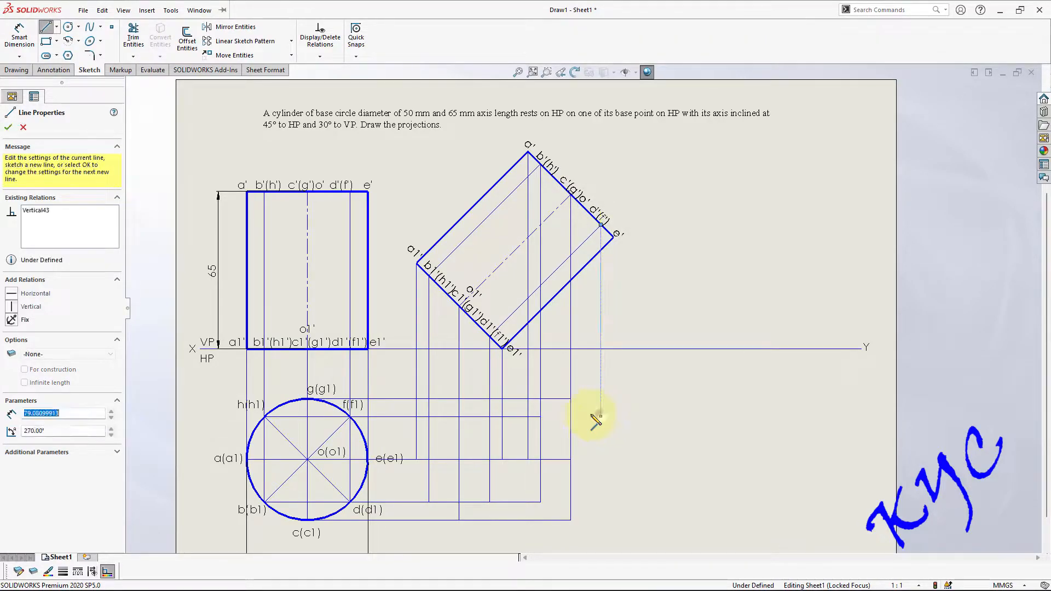
{"action": "left_click", "coordinate": [540, 416]}
{"action": "double_click", "coordinate": [601, 417]}
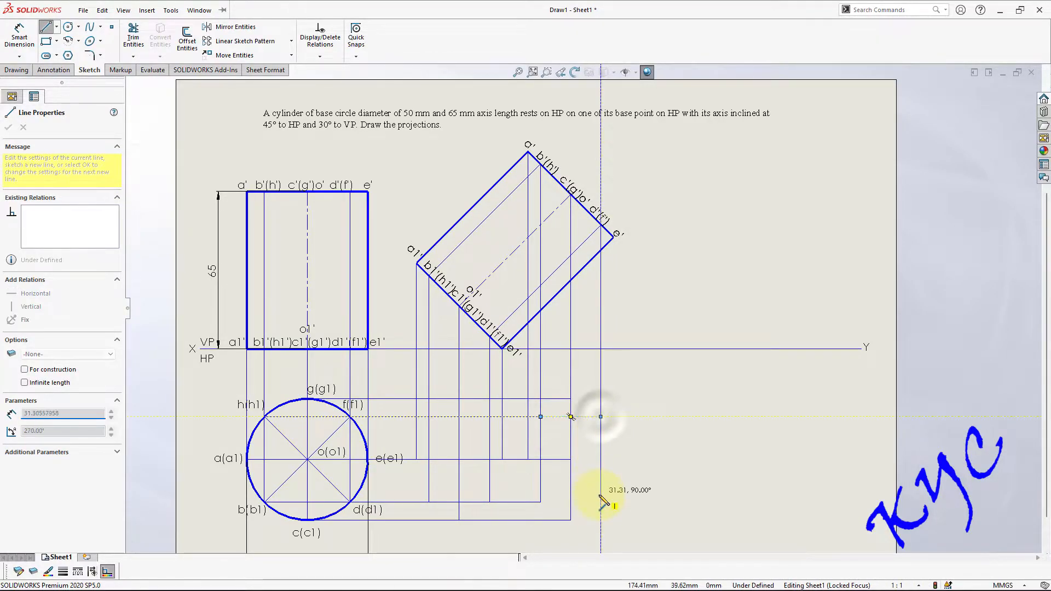
{"action": "left_click", "coordinate": [601, 501]}
{"action": "double_click", "coordinate": [540, 501]}
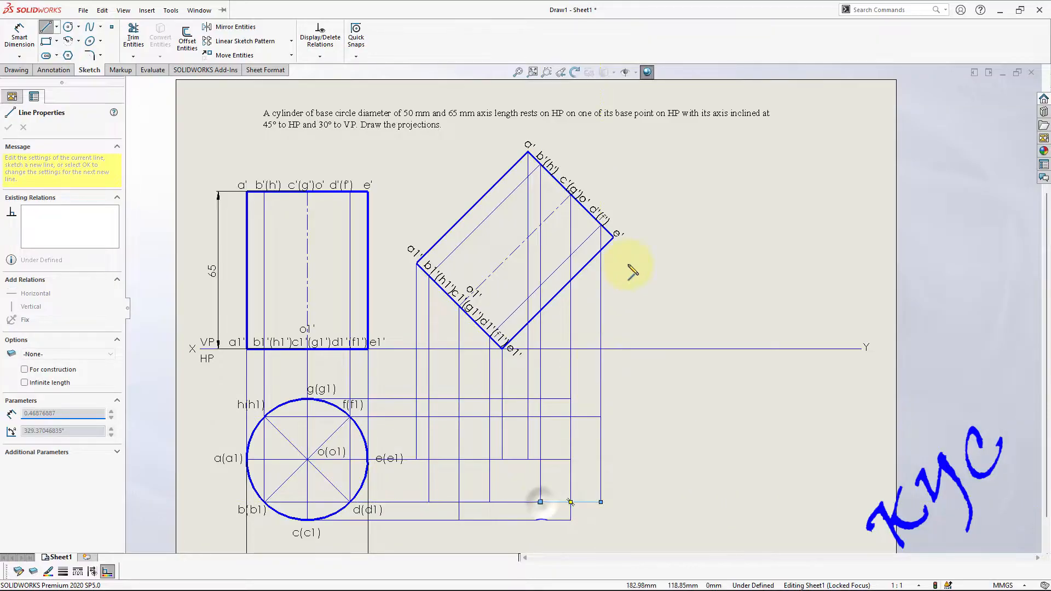
- Project e' of the tilted view down to the circle's centre level and extend the centre-level line to it
{"action": "left_click", "coordinate": [613, 236]}
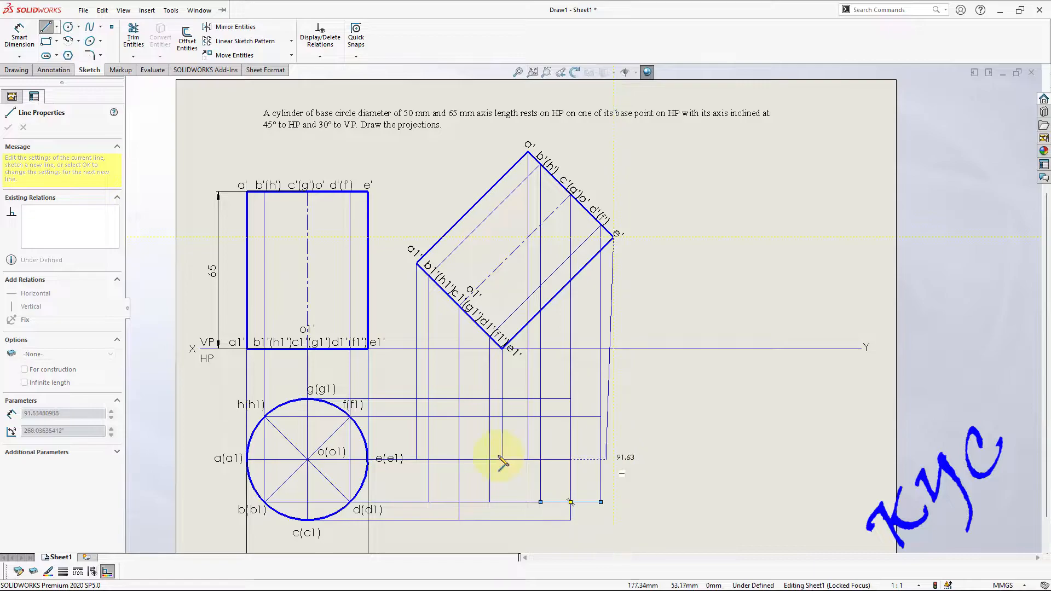
{"action": "left_click", "coordinate": [613, 459]}
{"action": "double_click", "coordinate": [570, 459]}
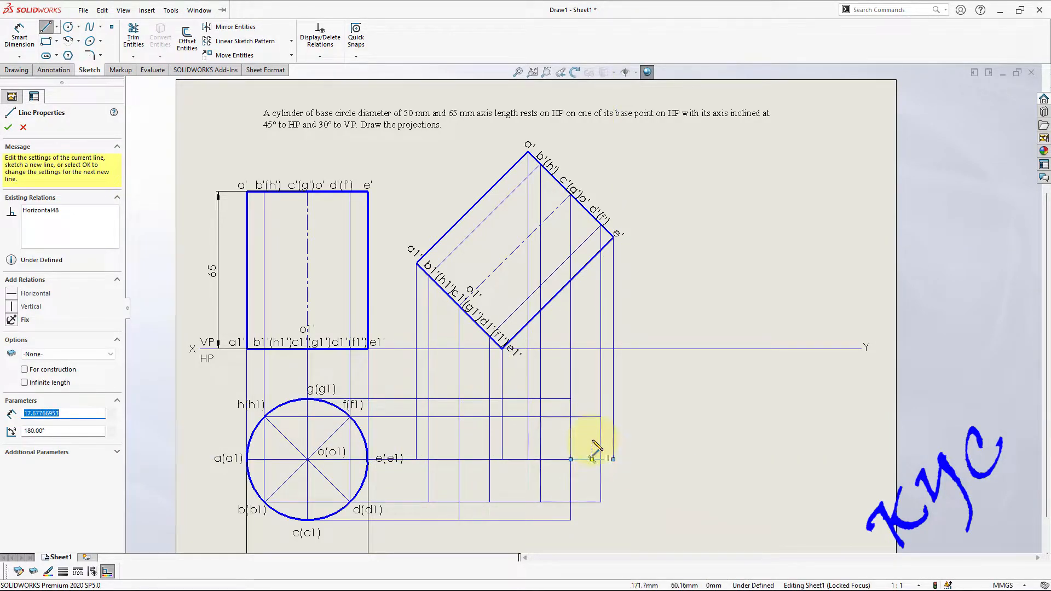
{"action": "key", "text": "Escape"}
- Add separate notes reading a, b, c and d in the empty sheet area beside the new top-view construction lines
{"action": "scroll", "coordinate": [640, 481], "scroll_direction": "up", "scroll_amount": 1}
{"action": "scroll", "coordinate": [635, 475], "scroll_direction": "down", "scroll_amount": 2}
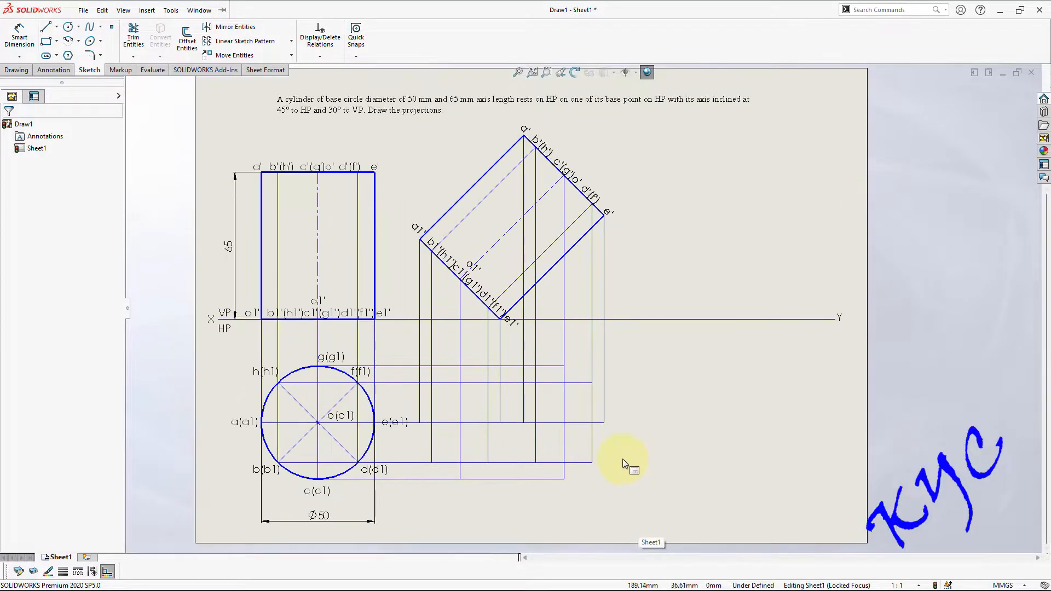
{"action": "left_click", "coordinate": [54, 70]}
{"action": "left_click", "coordinate": [127, 34]}
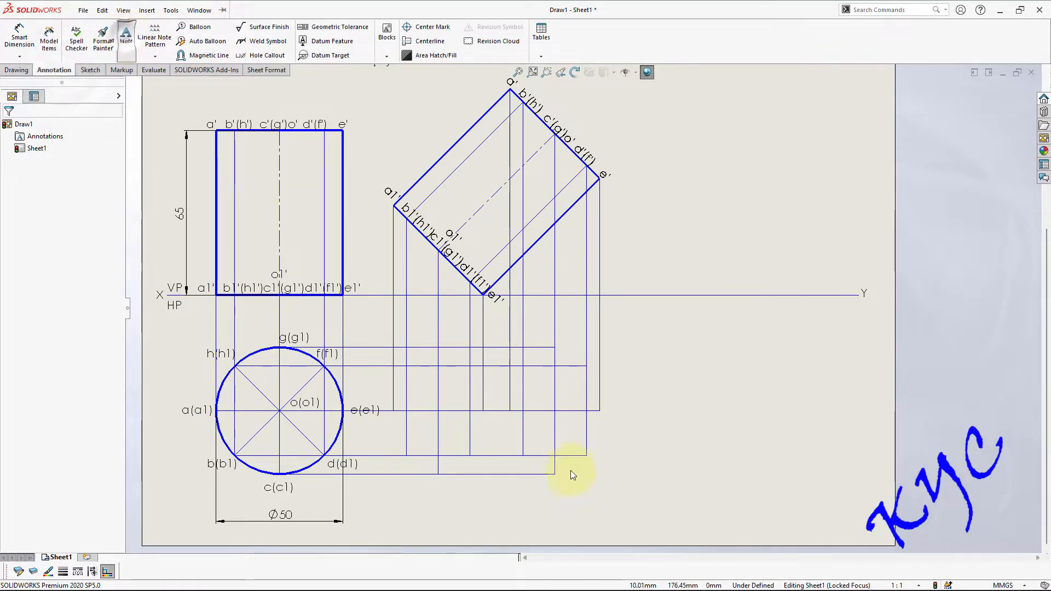
{"action": "left_click", "coordinate": [661, 398]}
{"action": "type", "text": "a"}
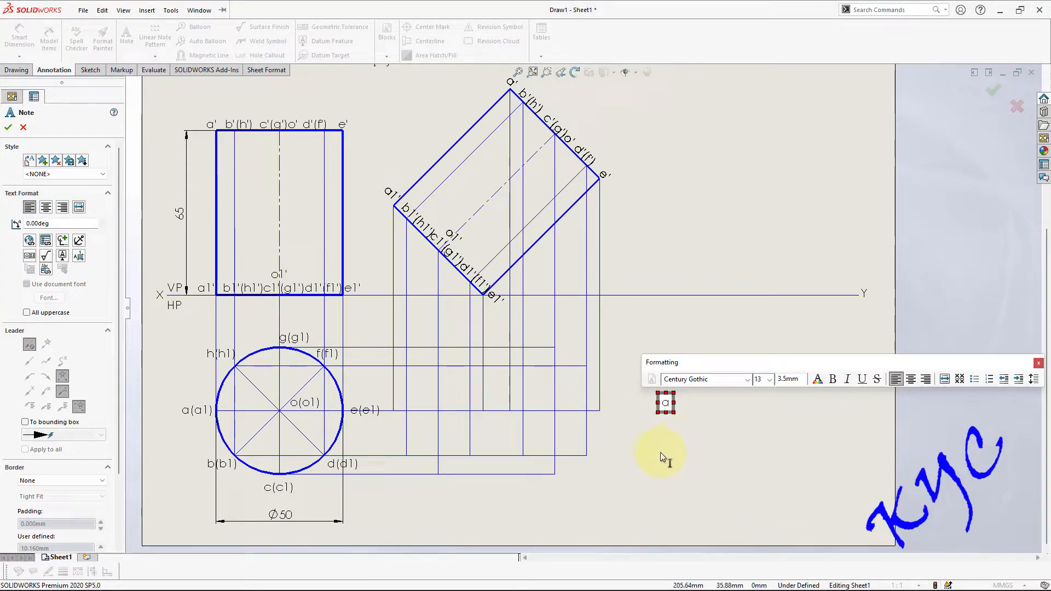
{"action": "left_click", "coordinate": [654, 445]}
{"action": "left_click", "coordinate": [654, 446]}
{"action": "type", "text": "b"}
{"action": "left_click", "coordinate": [684, 451]}
{"action": "type", "text": "c"}
{"action": "type", "text": "d"}
- Add separate notes reading e, f, g, h and o in the same empty sheet area
{"action": "left_click", "coordinate": [712, 454]}
{"action": "type", "text": "e"}
{"action": "left_click", "coordinate": [746, 439]}
{"action": "type", "text": "f"}
{"action": "left_click", "coordinate": [712, 496]}
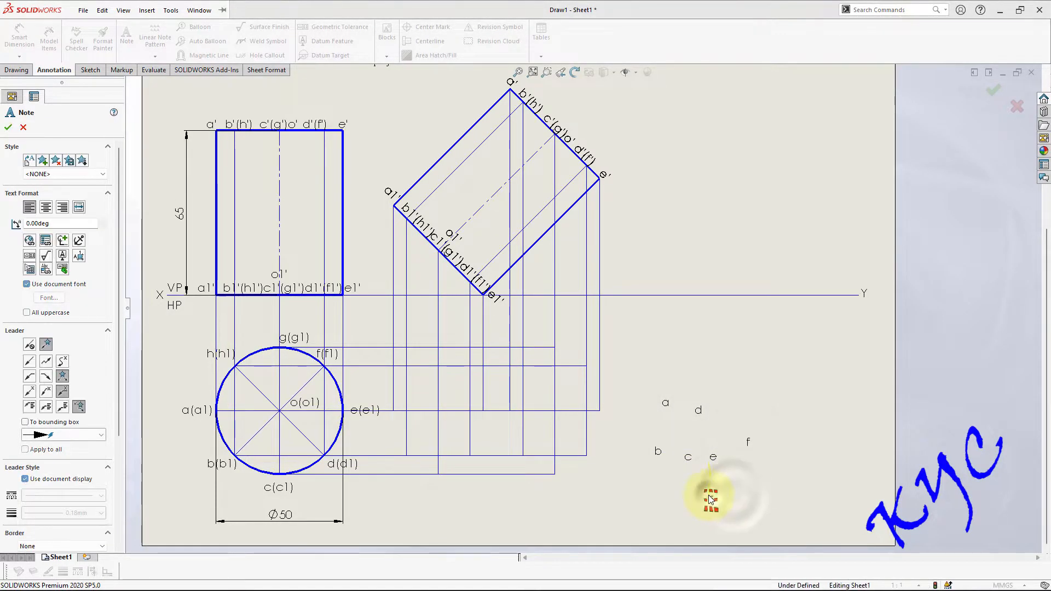
{"action": "type", "text": "g"}
{"action": "left_click", "coordinate": [722, 365]}
{"action": "type", "text": "h"}
{"action": "left_click", "coordinate": [747, 480]}
{"action": "type", "text": "o"}
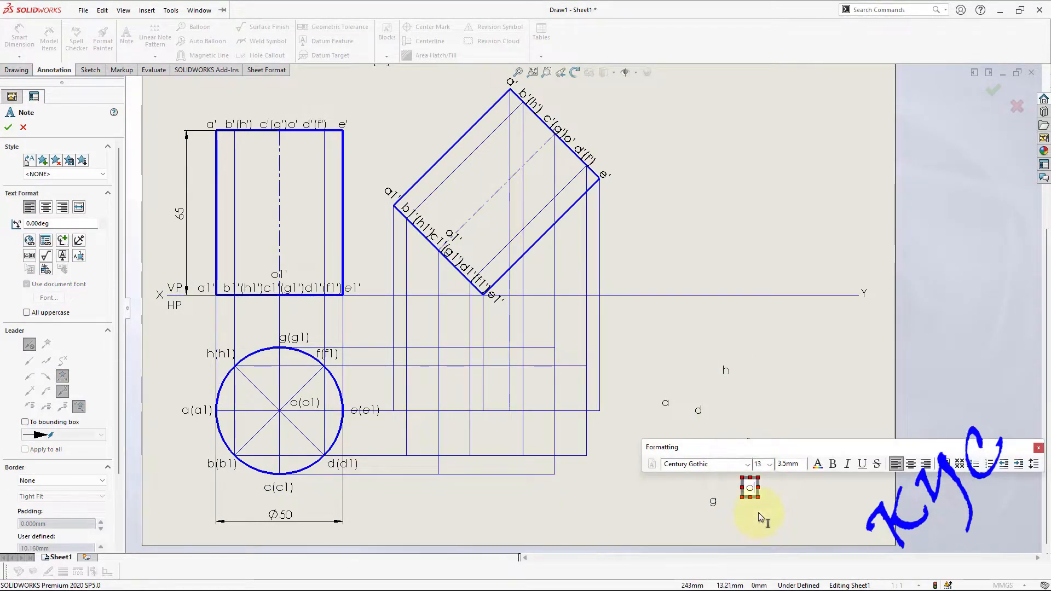
{"action": "key", "text": "Escape"}
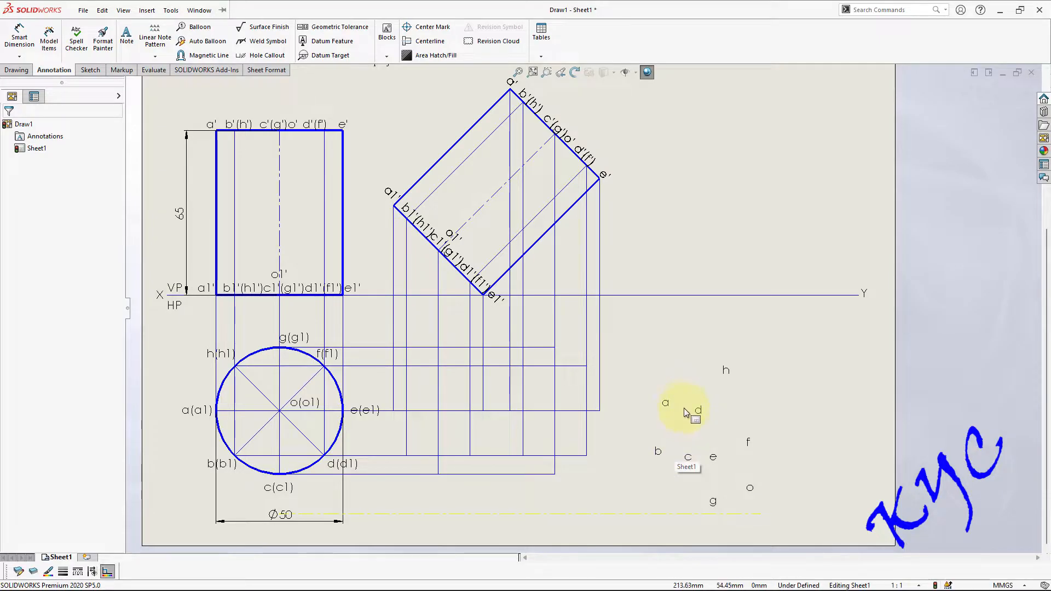
- Move notes a, b, c and d to the matching projector intersections of the new top view
{"action": "left_click", "coordinate": [668, 408]}
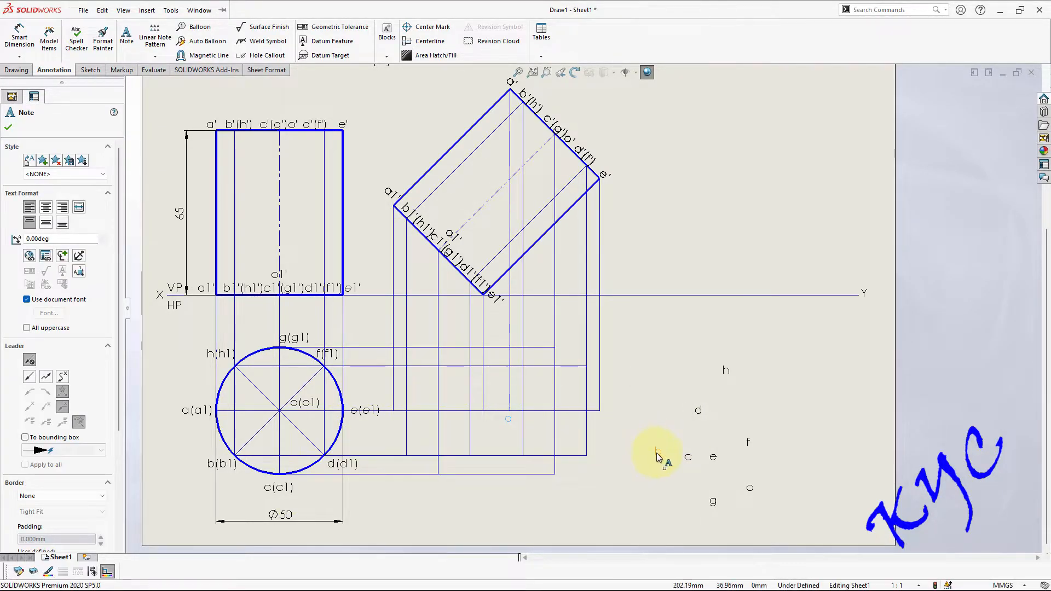
{"action": "left_click_drag", "start_coordinate": [525, 462], "coordinate": [519, 465]}
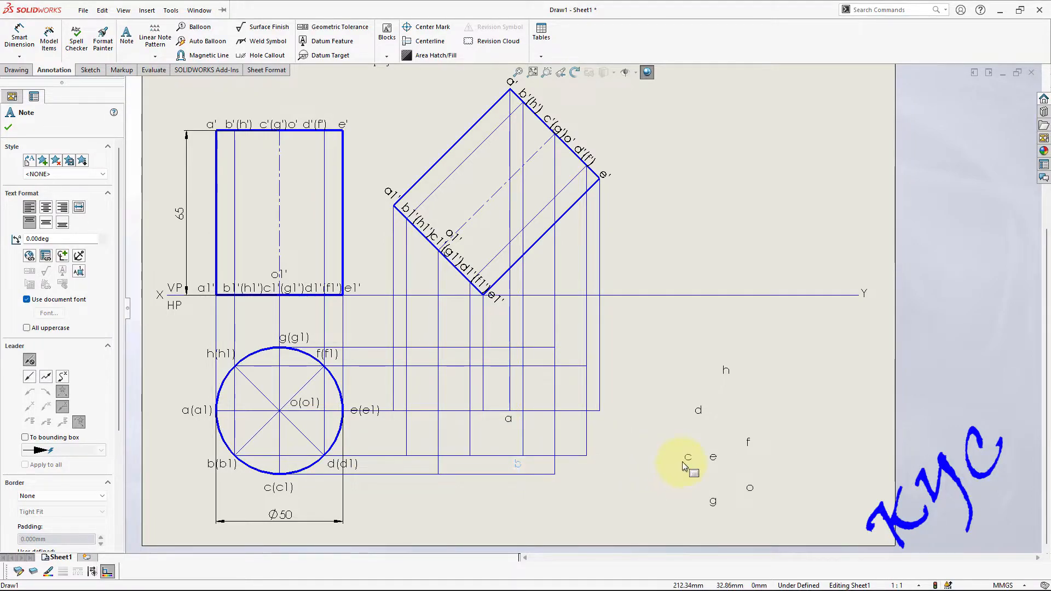
{"action": "left_click_drag", "start_coordinate": [583, 487], "coordinate": [551, 484]}
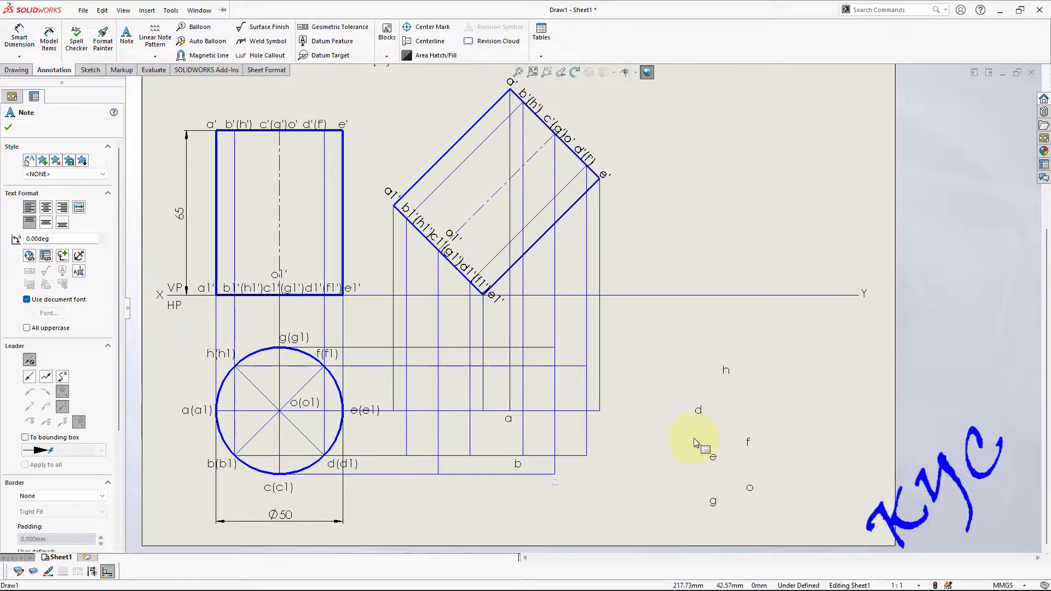
{"action": "left_click_drag", "start_coordinate": [605, 461], "coordinate": [595, 458]}
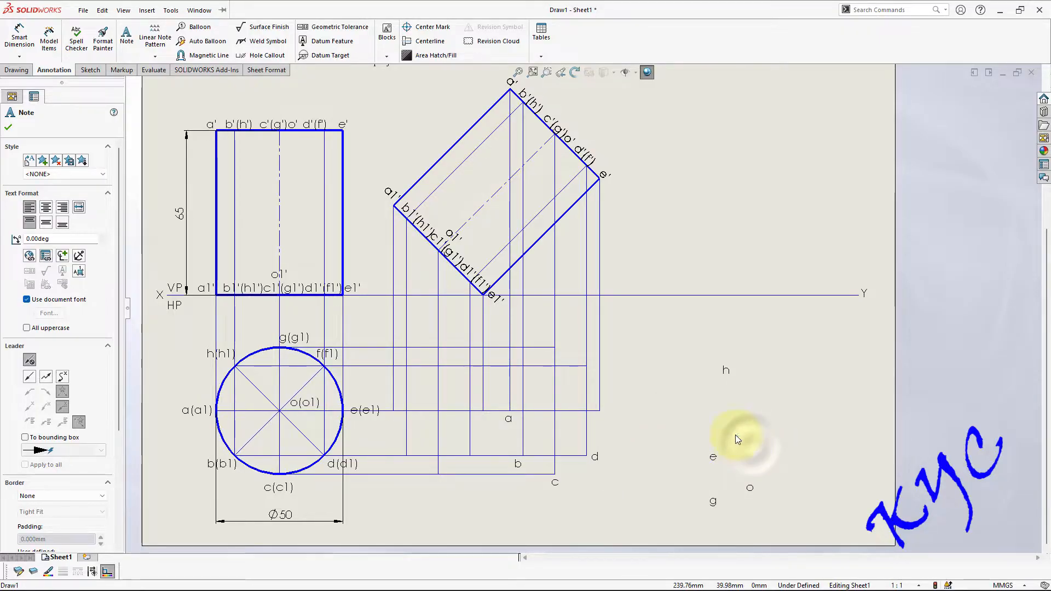
- Move notes f, e, g and h to the matching projector intersections of the new top view
{"action": "left_click", "coordinate": [591, 364]}
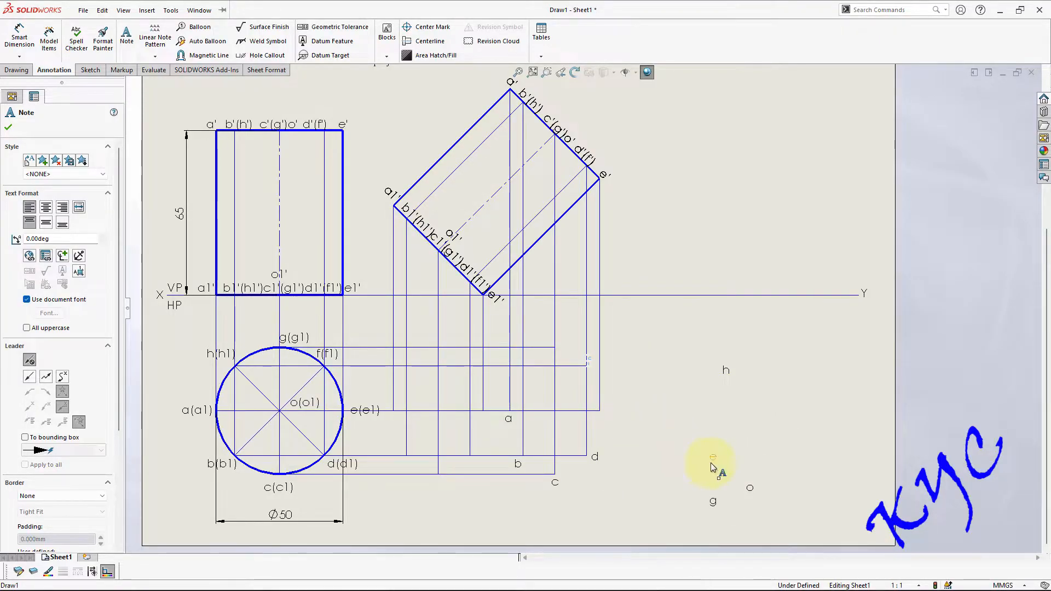
{"action": "left_click", "coordinate": [606, 414]}
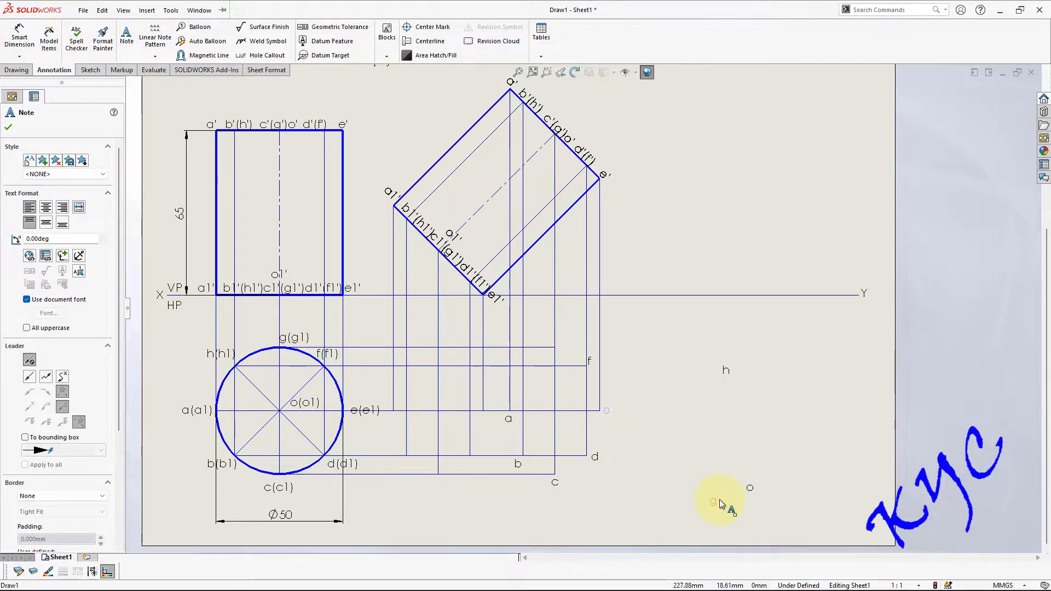
{"action": "left_click", "coordinate": [564, 345]}
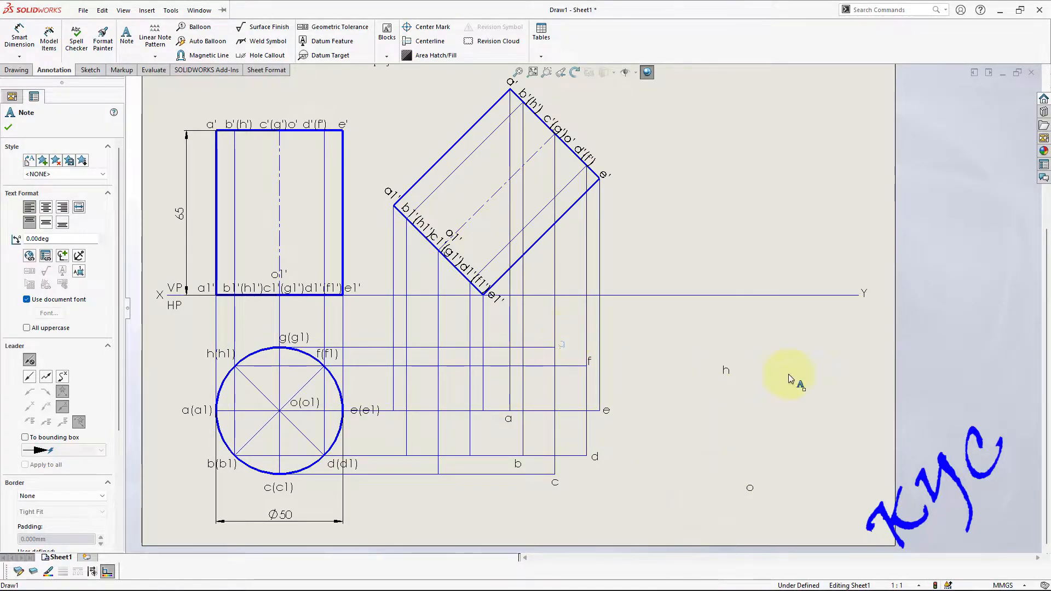
{"action": "left_click", "coordinate": [521, 364]}
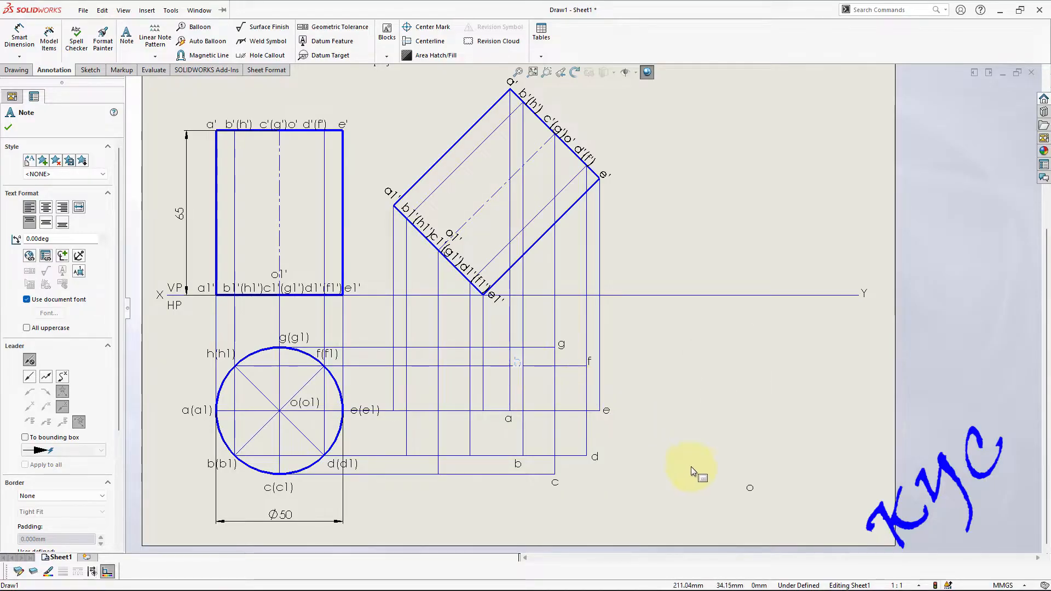
- Move note o to the intersection of the g–c projector and the horizontal axis line in the new top view
{"action": "left_click", "coordinate": [564, 405]}
{"action": "key", "text": "Escape"}
{"action": "left_click_drag", "start_coordinate": [494, 496], "coordinate": [618, 487]}
- Copy notes a to h and o onto the matching intersections below the inclined cylinder's lower end face
{"action": "left_click", "coordinate": [558, 483]}
{"action": "left_click", "coordinate": [519, 464], "text": "ctrl"}
{"action": "left_click", "coordinate": [508, 419], "text": "ctrl"}
{"action": "left_click", "coordinate": [518, 359], "text": "ctrl"}
{"action": "left_click", "coordinate": [562, 345], "text": "ctrl"}
{"action": "left_click", "coordinate": [562, 402], "text": "ctrl"}
{"action": "left_click", "coordinate": [589, 362], "text": "ctrl"}
{"action": "left_click", "coordinate": [605, 409], "text": "ctrl"}
{"action": "left_click", "coordinate": [596, 458], "text": "ctrl"}
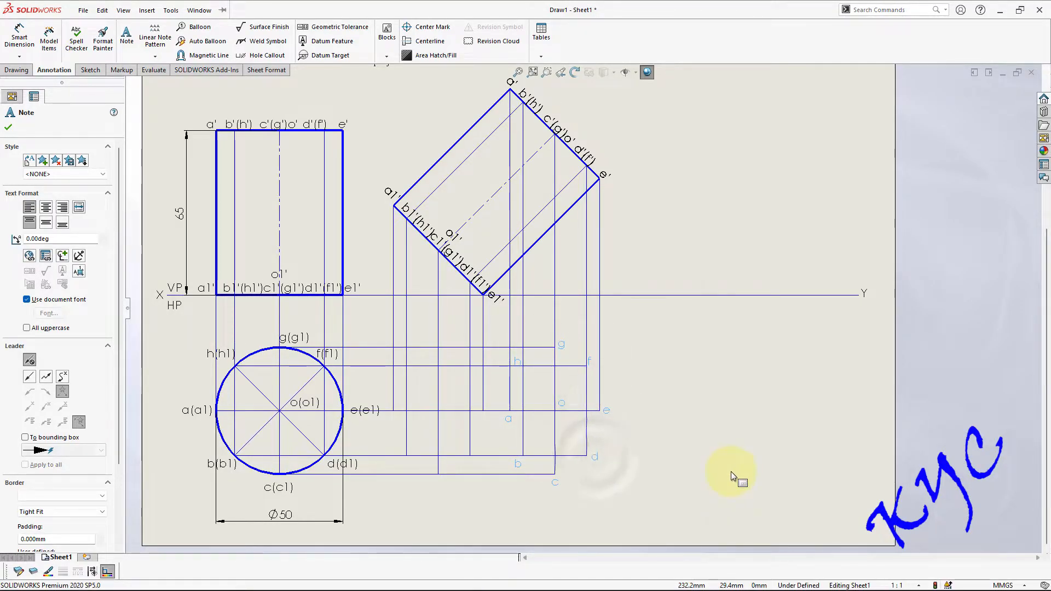
{"action": "left_click", "coordinate": [443, 411]}
{"action": "key", "text": "ctrl+v"}
{"action": "scroll", "coordinate": [422, 465], "scroll_direction": "down", "scroll_amount": 5}
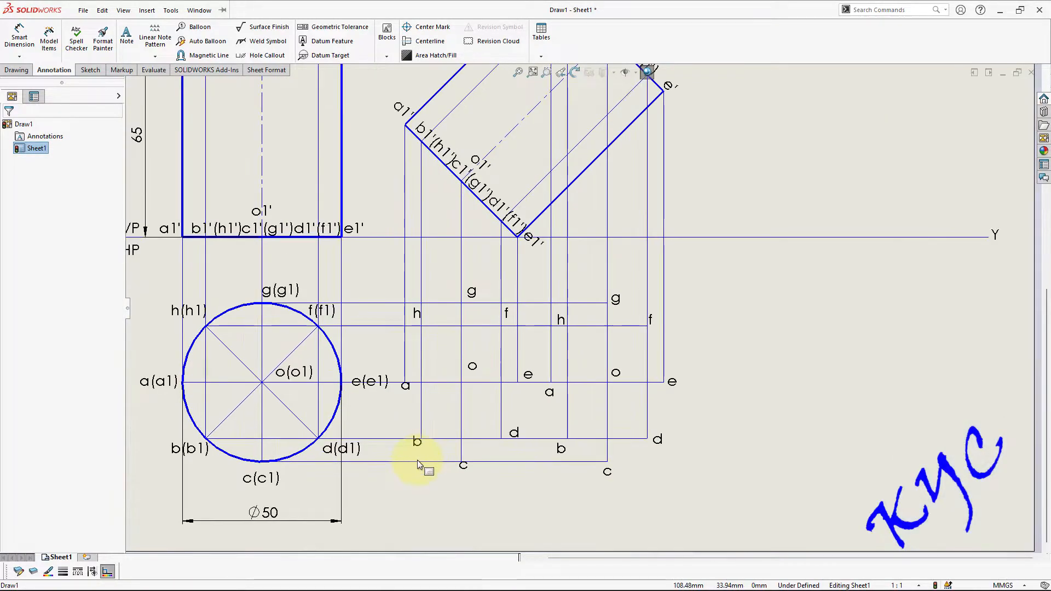
- Move the copied note a just above its intersection, and rename the copied notes a and h as a1 and h1
{"action": "left_click_drag", "start_coordinate": [391, 388], "coordinate": [330, 369]}
{"action": "left_click", "coordinate": [374, 359]}
{"action": "double_click", "coordinate": [374, 358]}
{"action": "type", "text": "1"}
{"action": "left_click", "coordinate": [414, 266]}
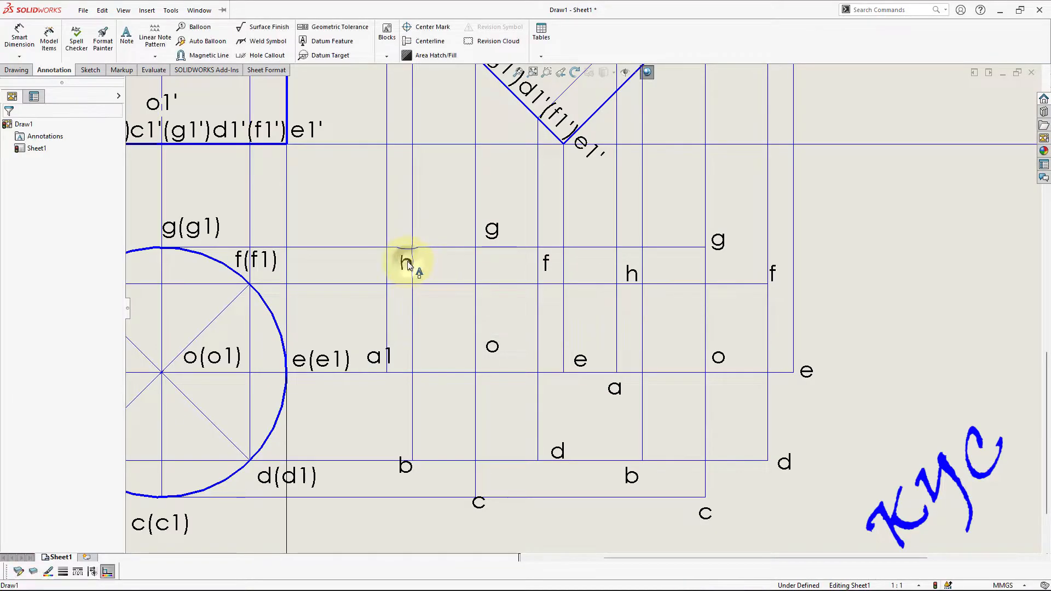
{"action": "left_click", "coordinate": [410, 264]}
{"action": "double_click", "coordinate": [410, 264]}
{"action": "type", "text": "1"}
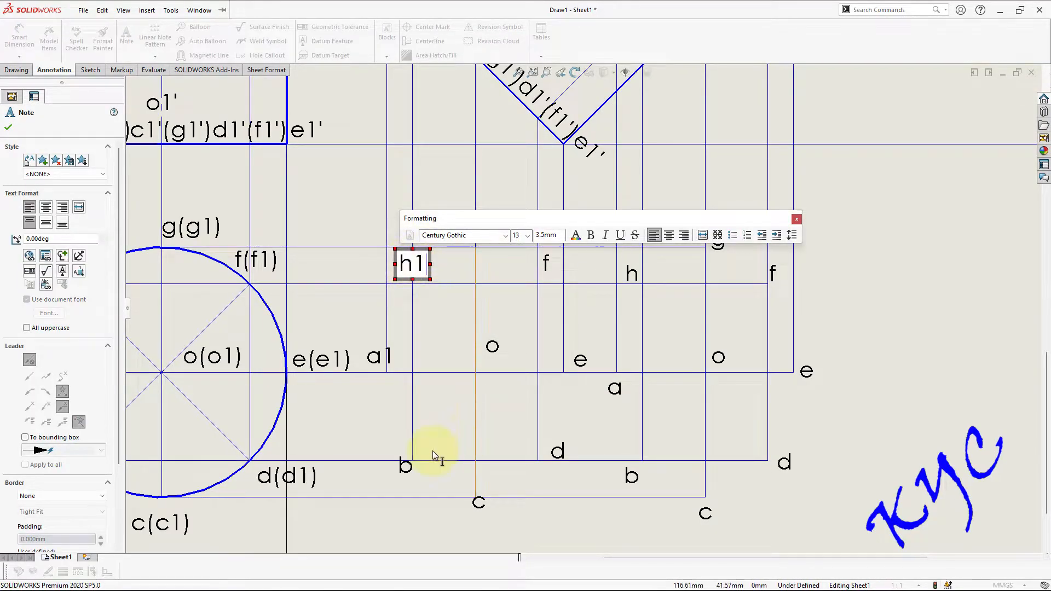
- Rename the copied notes b and c as b1 and c1
{"action": "left_click", "coordinate": [404, 465]}
{"action": "left_click", "coordinate": [405, 465]}
{"action": "double_click", "coordinate": [404, 465]}
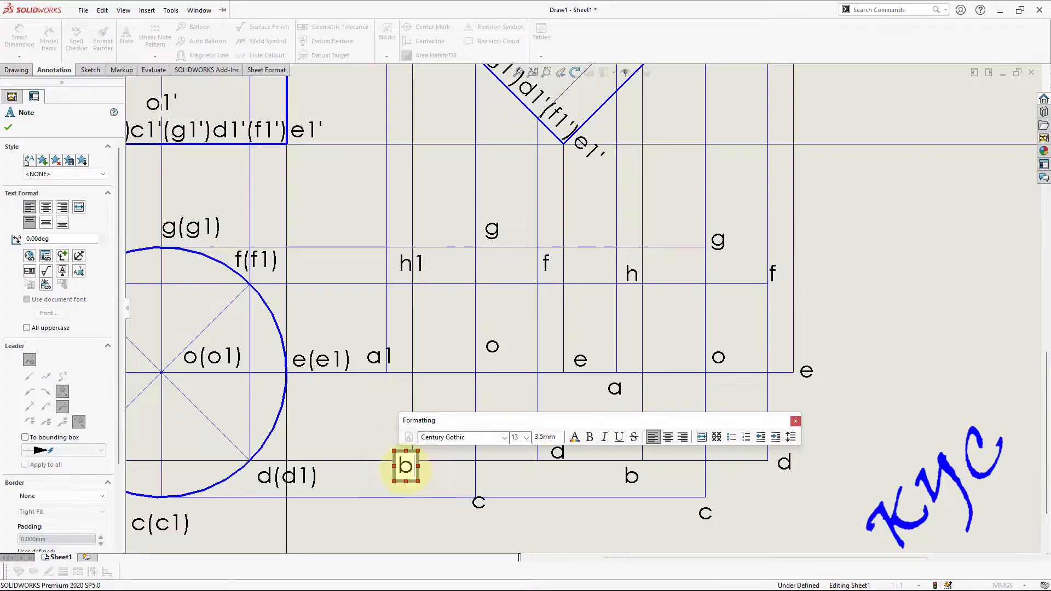
{"action": "type", "text": "1"}
{"action": "left_click", "coordinate": [479, 501]}
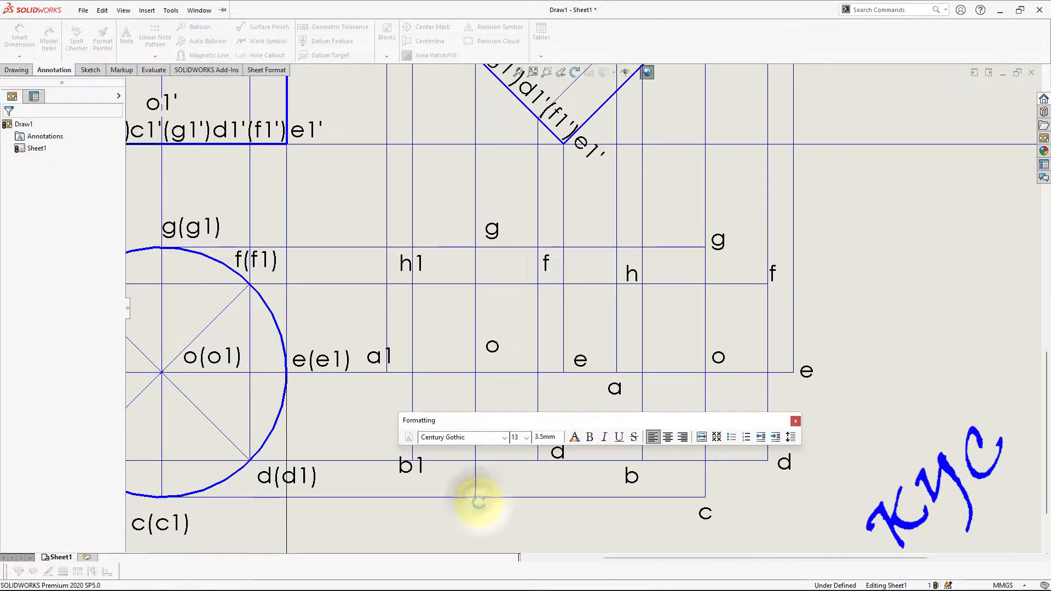
{"action": "double_click", "coordinate": [479, 501]}
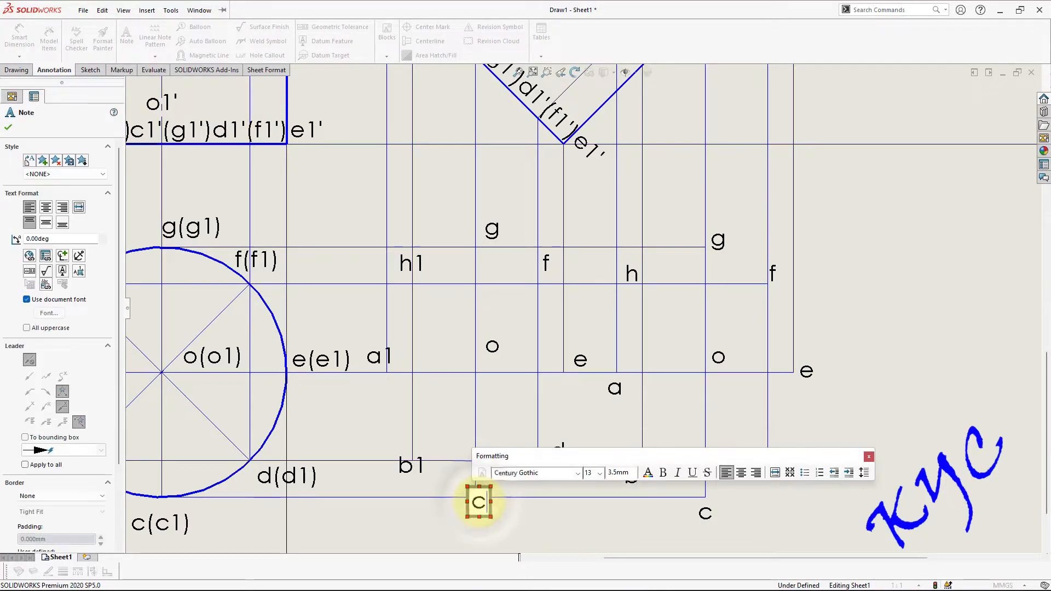
- Rename the copied notes e and d as e1 and d1
{"action": "left_click", "coordinate": [579, 361]}
{"action": "double_click", "coordinate": [579, 360]}
{"action": "type", "text": "1"}
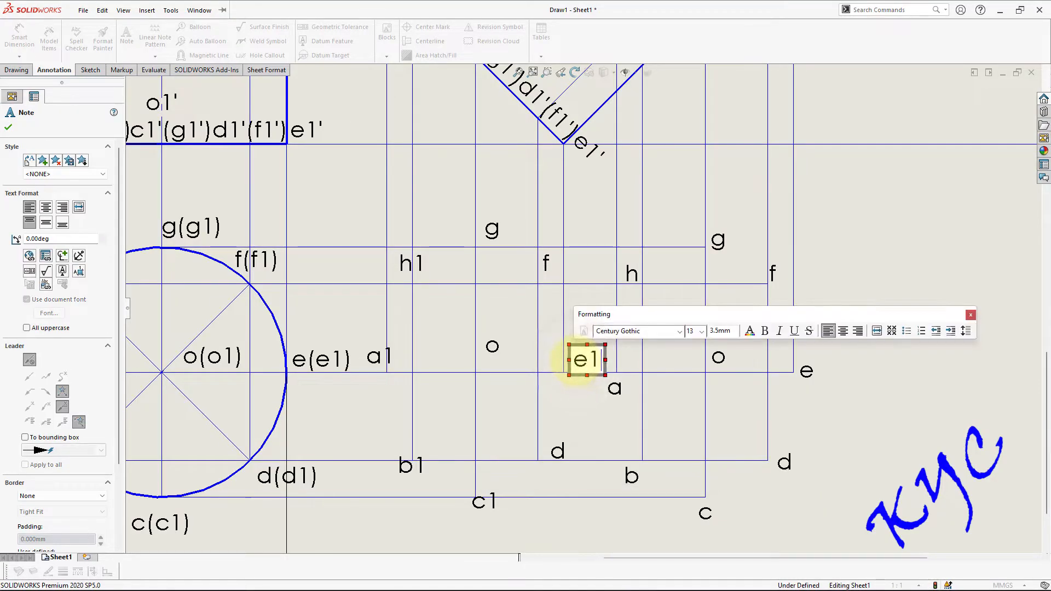
{"action": "left_click", "coordinate": [566, 447]}
{"action": "double_click", "coordinate": [561, 448]}
{"action": "type", "text": "1"}
- Rename the copied notes f and g as f1 and g1
{"action": "left_click", "coordinate": [550, 264]}
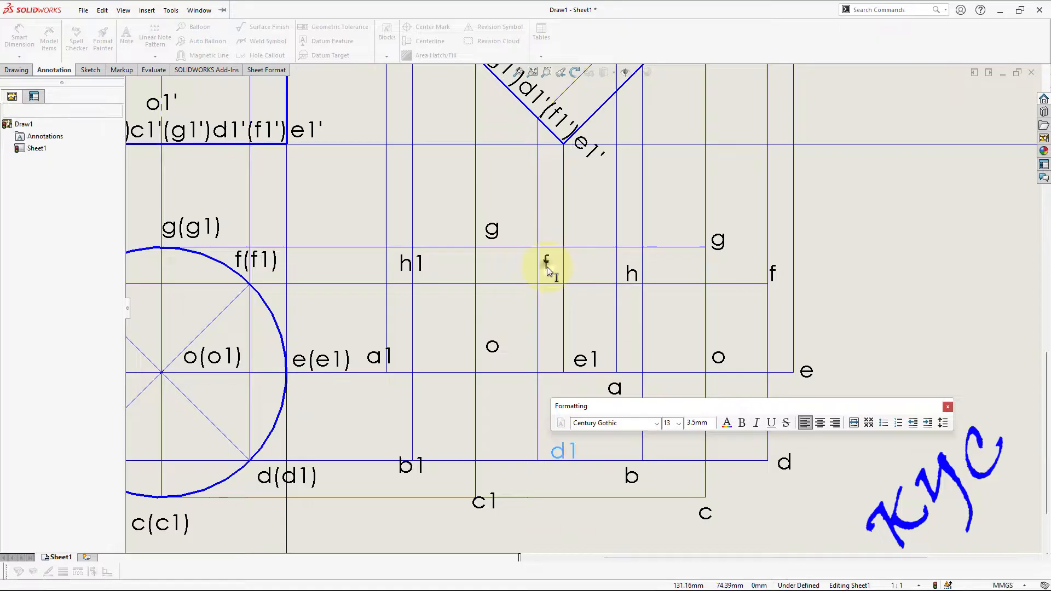
{"action": "double_click", "coordinate": [547, 267]}
{"action": "type", "text": "1"}
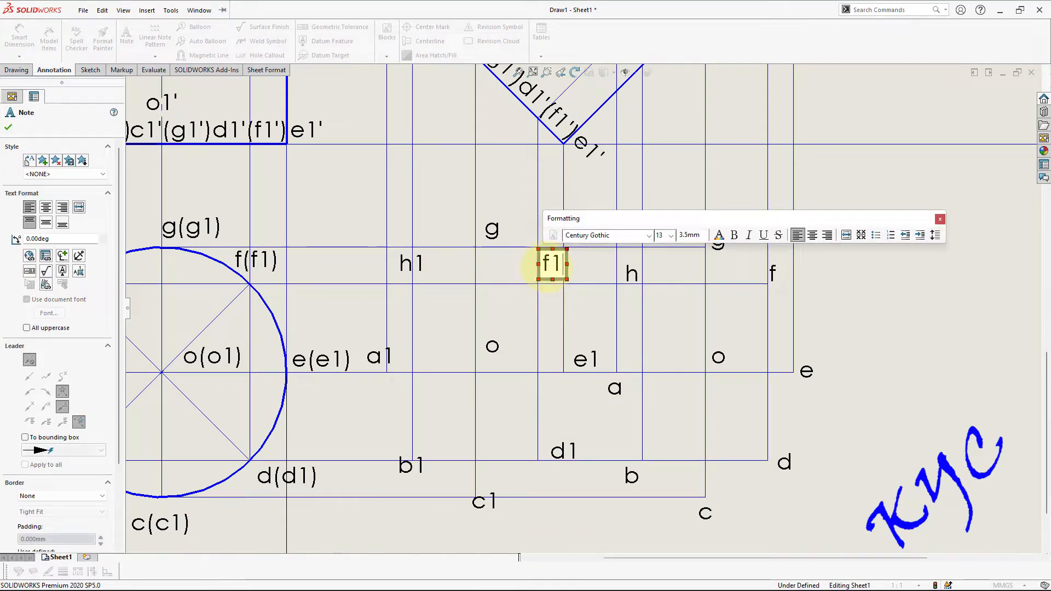
{"action": "left_click", "coordinate": [493, 226]}
{"action": "double_click", "coordinate": [492, 227]}
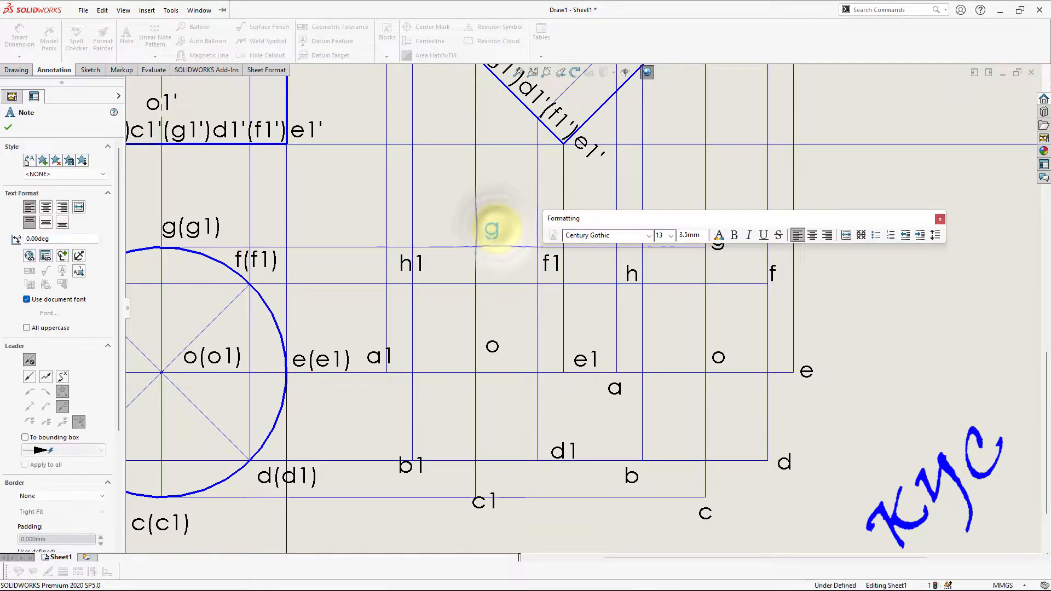
{"action": "left_click", "coordinate": [498, 287]}
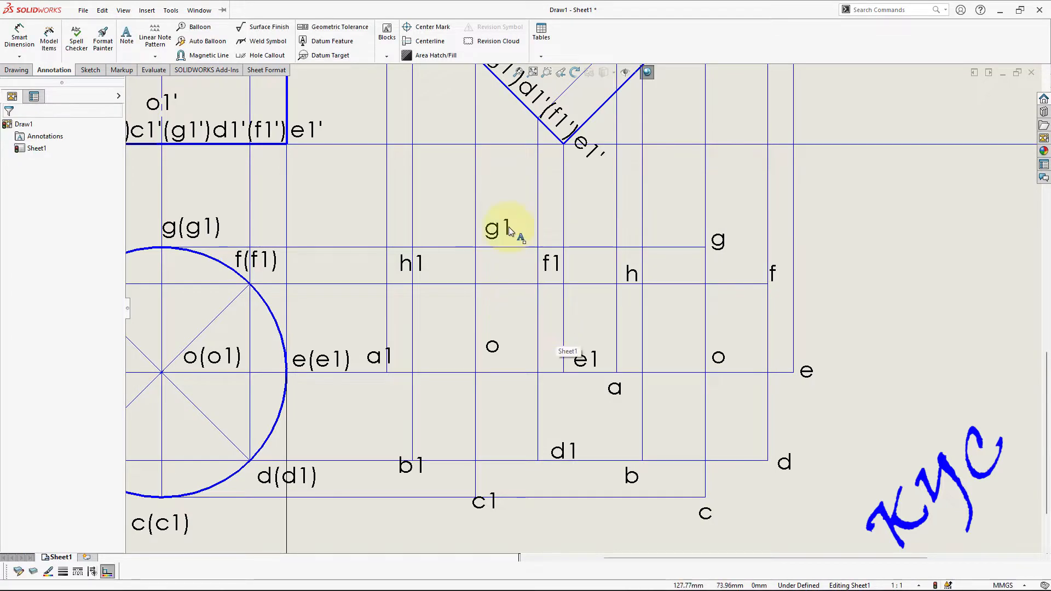
- Shift notes g1, h1, f1, d1 and e1 closer to their projector intersections
{"action": "left_click_drag", "start_coordinate": [499, 229], "coordinate": [488, 225]}
{"action": "left_click_drag", "start_coordinate": [408, 265], "coordinate": [391, 278]}
{"action": "left_click_drag", "start_coordinate": [544, 277], "coordinate": [544, 275]}
{"action": "left_click_drag", "start_coordinate": [563, 454], "coordinate": [554, 455]}
{"action": "left_click", "coordinate": [745, 481]}
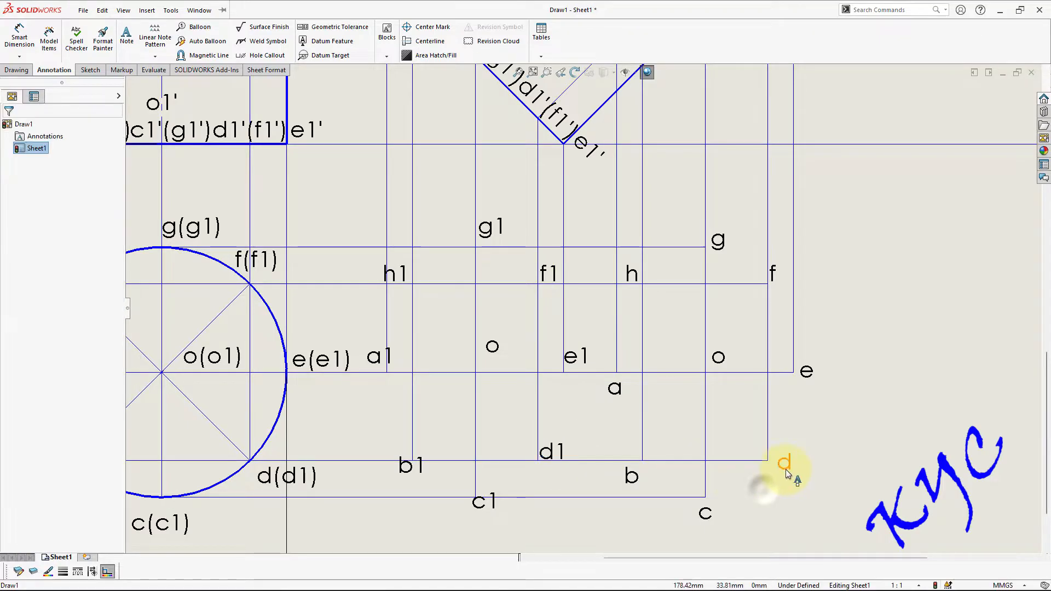
- Draw an ellipse centred at point o of the upper end face, passing through points e and g
{"action": "scroll", "coordinate": [786, 464], "scroll_direction": "up", "scroll_amount": 3}
{"action": "scroll", "coordinate": [695, 392], "scroll_direction": "up", "scroll_amount": 6}
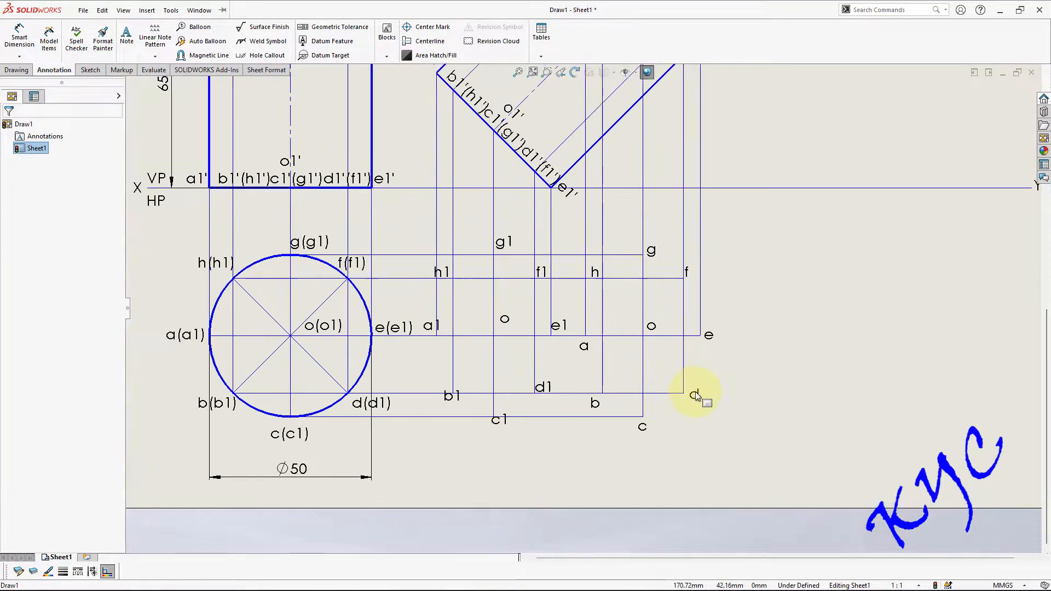
{"action": "scroll", "coordinate": [647, 159], "scroll_direction": "down", "scroll_amount": 2}
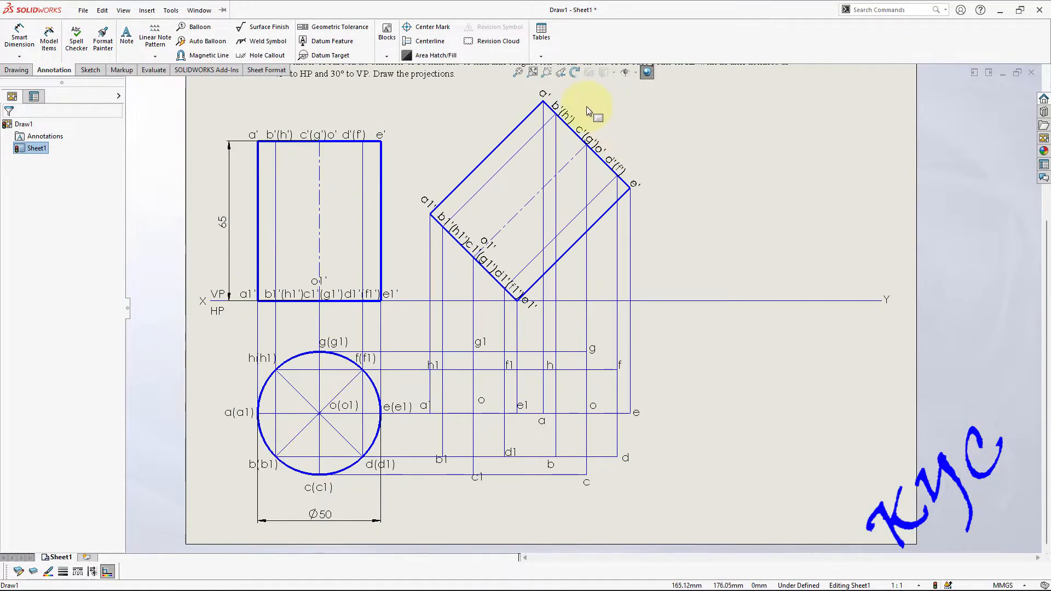
{"action": "left_click", "coordinate": [631, 468]}
{"action": "scroll", "coordinate": [649, 328], "scroll_direction": "down", "scroll_amount": 3}
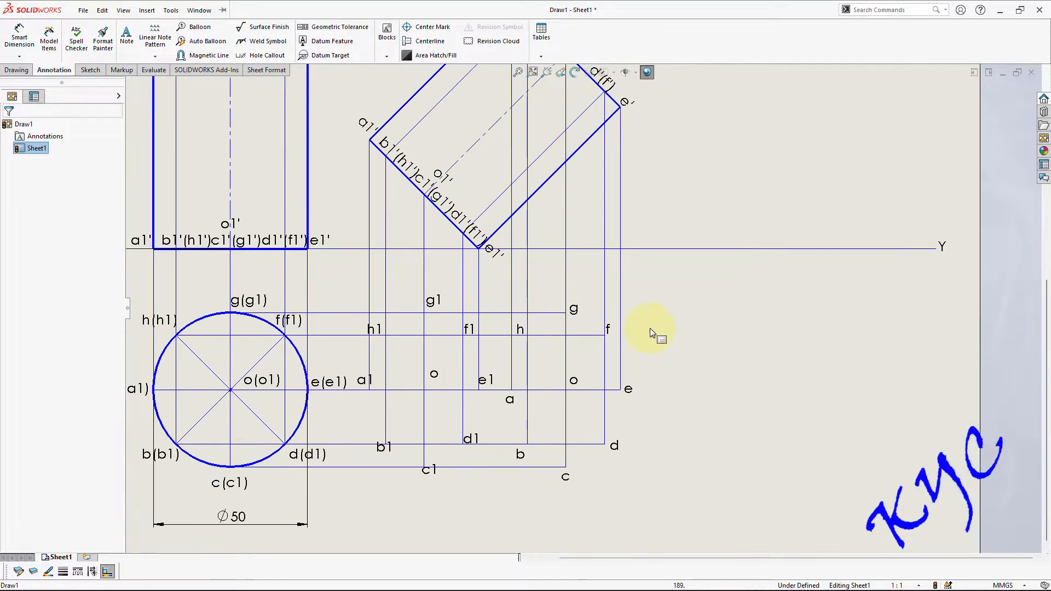
{"action": "left_click", "coordinate": [90, 70]}
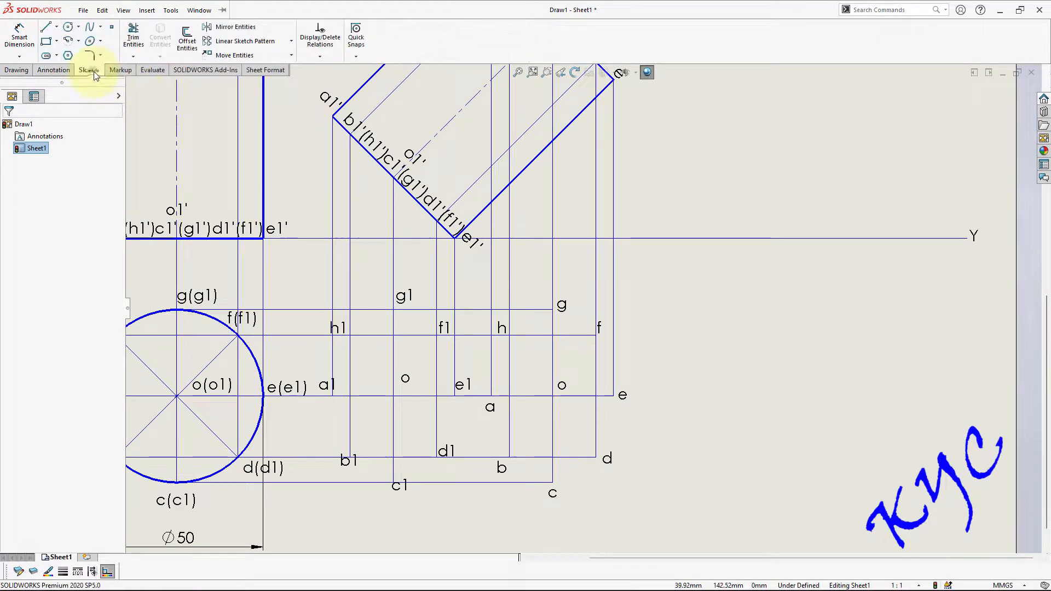
{"action": "left_click", "coordinate": [92, 44]}
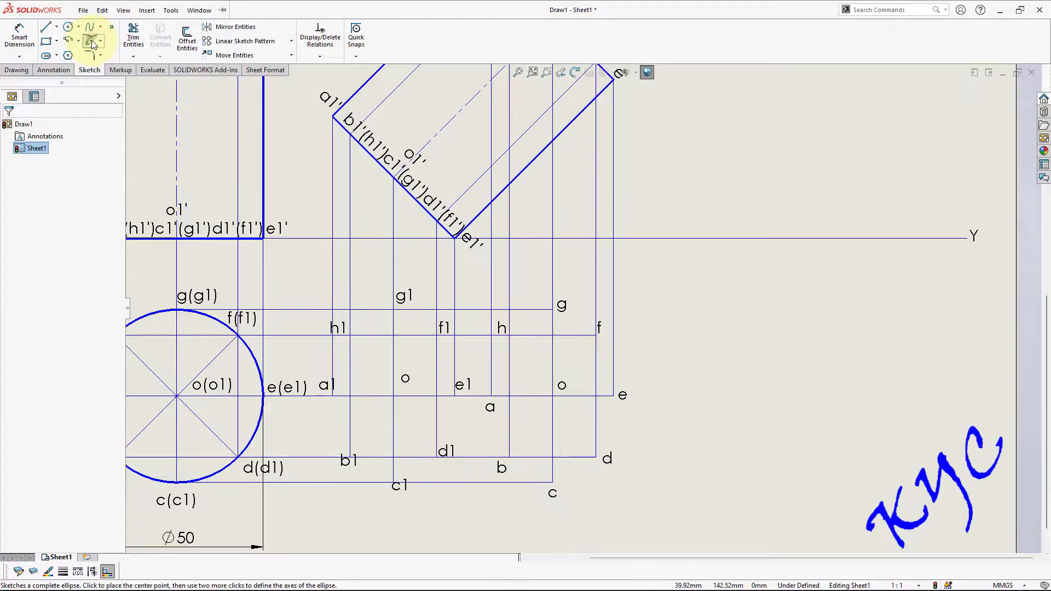
{"action": "left_click", "coordinate": [552, 395]}
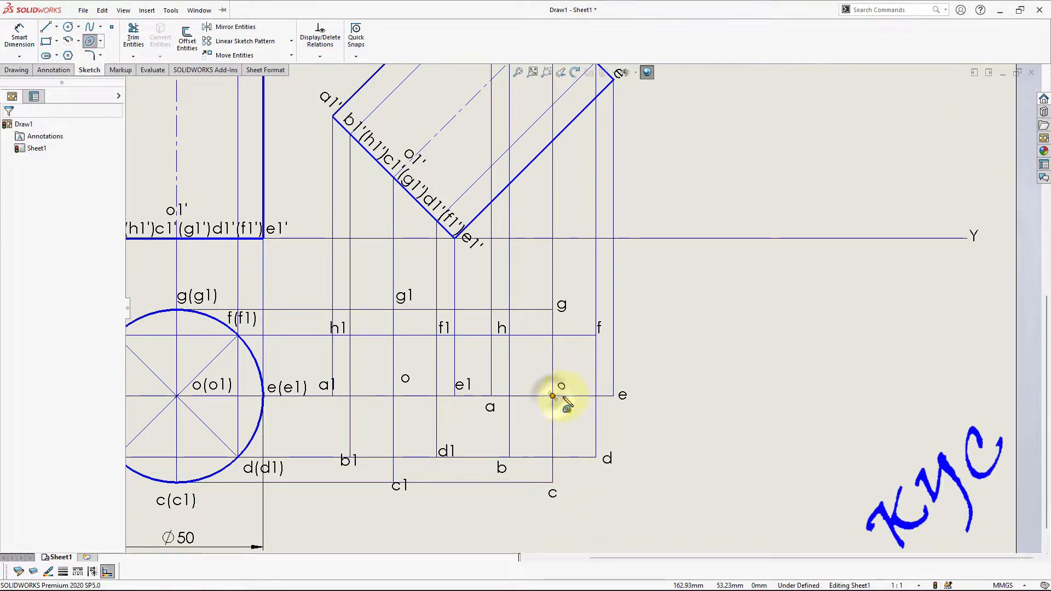
{"action": "left_click", "coordinate": [613, 395]}
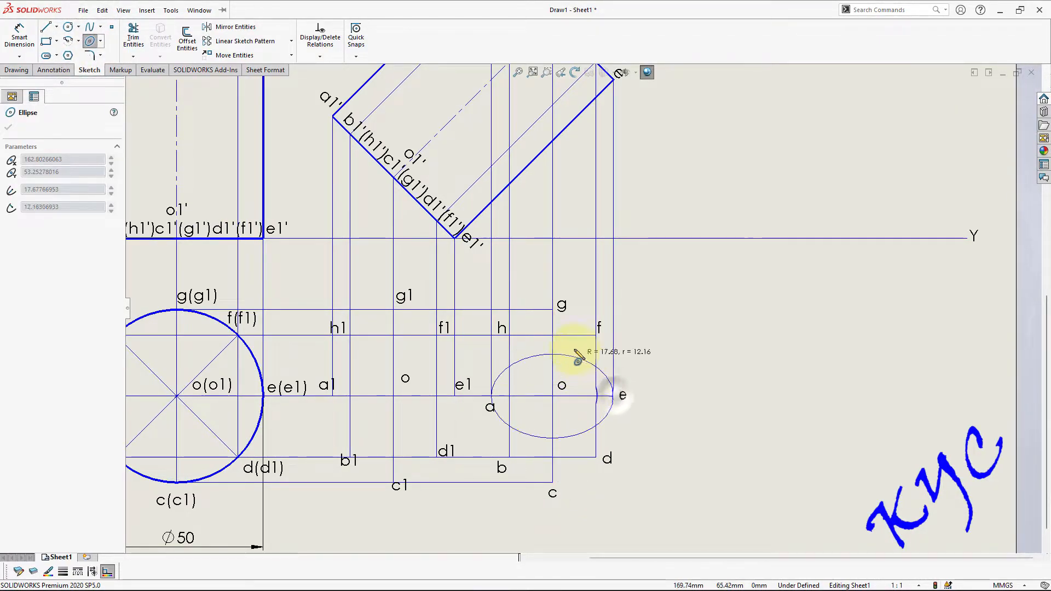
{"action": "left_click", "coordinate": [552, 309]}
- Draw a matching ellipse for the lower end face, centred on the a1–e1 line and passing through e1 and g1
{"action": "scroll", "coordinate": [617, 461], "scroll_direction": "up", "scroll_amount": 1}
{"action": "scroll", "coordinate": [614, 450], "scroll_direction": "up", "scroll_amount": 1}
{"action": "scroll", "coordinate": [470, 358], "scroll_direction": "down", "scroll_amount": 1}
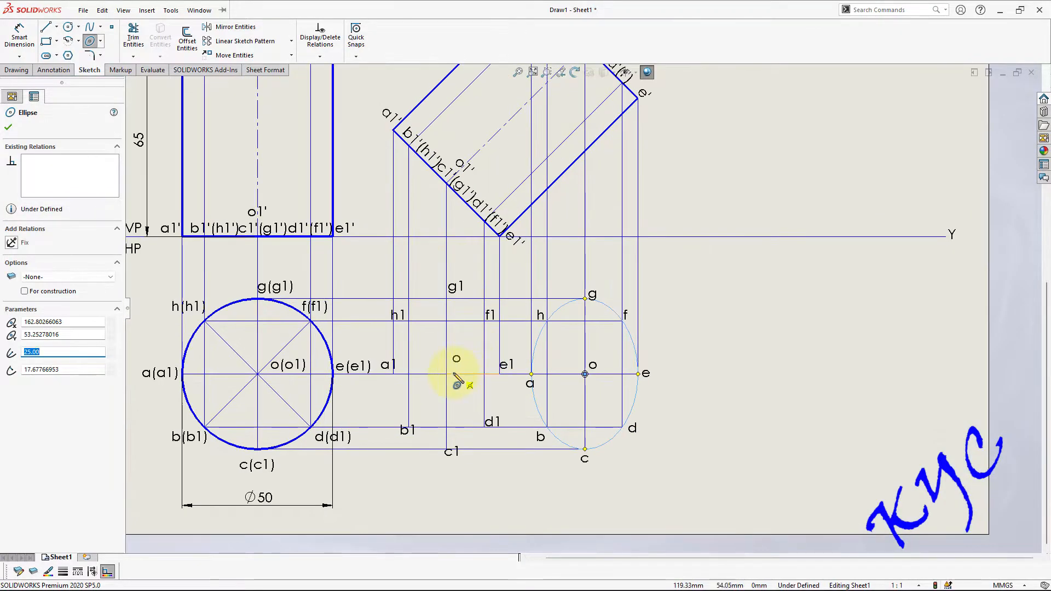
{"action": "left_click", "coordinate": [446, 374]}
{"action": "left_click", "coordinate": [499, 375]}
{"action": "left_click", "coordinate": [446, 299]}
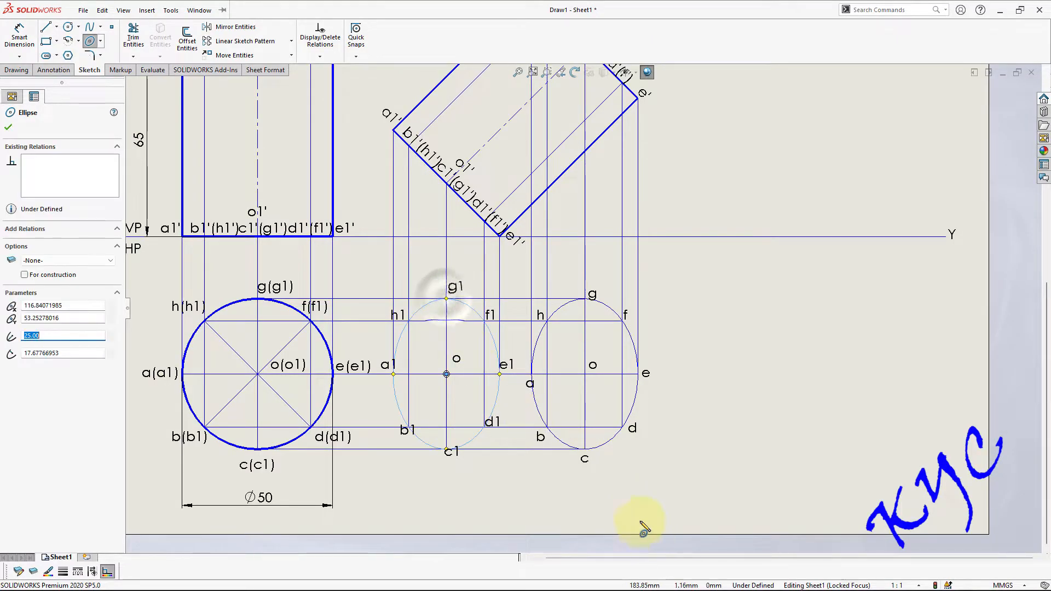
{"action": "key", "text": "Escape"}
- Thicken the ellipse through a, c, e and g to match the other visible outlines
{"action": "scroll", "coordinate": [586, 462], "scroll_direction": "up", "scroll_amount": 2}
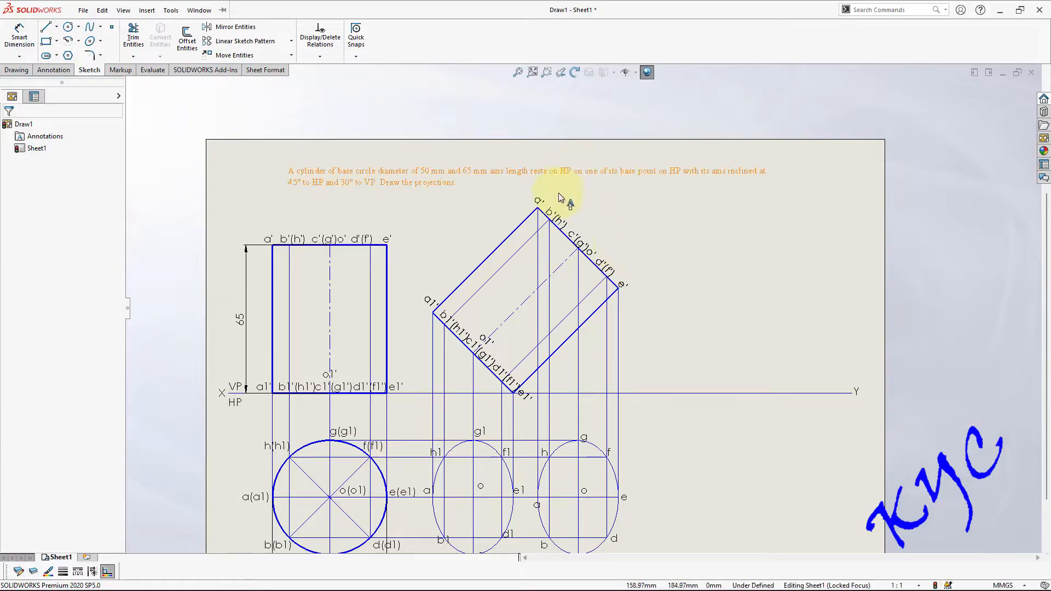
{"action": "scroll", "coordinate": [598, 524], "scroll_direction": "up", "scroll_amount": 2}
{"action": "scroll", "coordinate": [595, 445], "scroll_direction": "down", "scroll_amount": 4}
{"action": "left_click", "coordinate": [571, 408]}
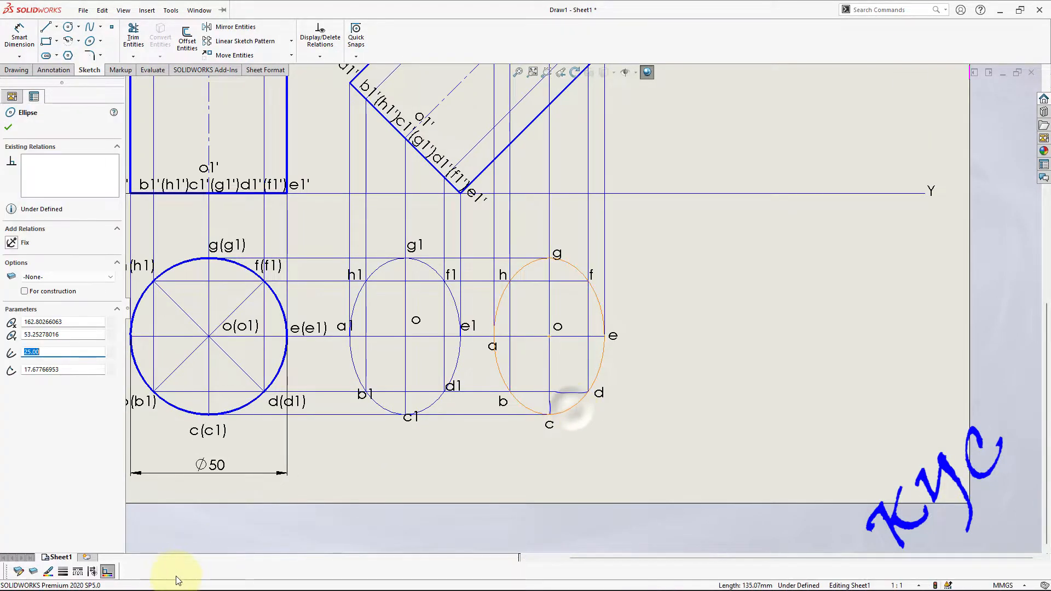
{"action": "left_click", "coordinate": [78, 570]}
{"action": "left_click", "coordinate": [114, 521]}
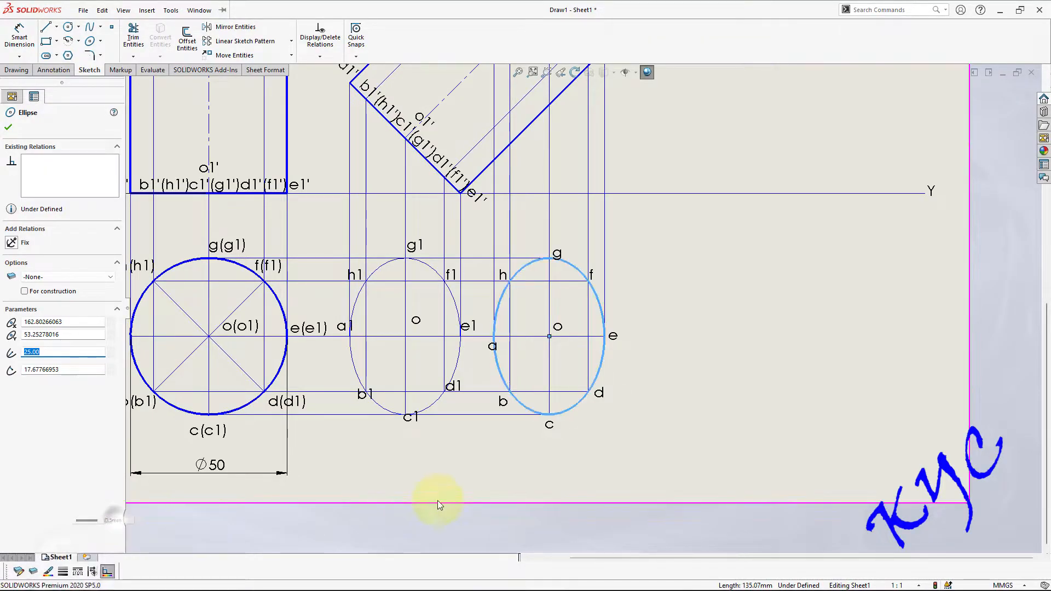
{"action": "left_click", "coordinate": [498, 470]}
- Thicken the horizontal lines g1–g and c1–c to form the cylinder's outer edges in the new top view
{"action": "left_click", "coordinate": [481, 259]}
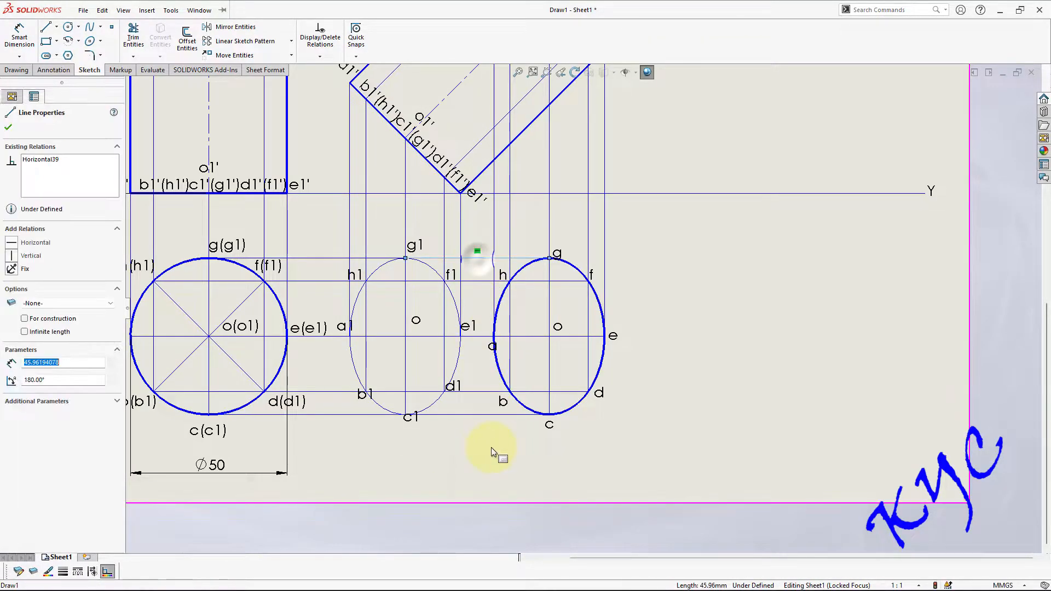
{"action": "left_click", "coordinate": [481, 415], "text": "ctrl"}
{"action": "left_click", "coordinate": [63, 571]}
{"action": "left_click", "coordinate": [123, 519]}
{"action": "left_click", "coordinate": [554, 485]}
- Trim away the half of the lower end ellipse that passes through f1, e1 and d1
{"action": "scroll", "coordinate": [554, 481], "scroll_direction": "up", "scroll_amount": 3}
{"action": "scroll", "coordinate": [535, 215], "scroll_direction": "down", "scroll_amount": 2}
{"action": "scroll", "coordinate": [532, 157], "scroll_direction": "up", "scroll_amount": 2}
{"action": "scroll", "coordinate": [520, 176], "scroll_direction": "down", "scroll_amount": 3}
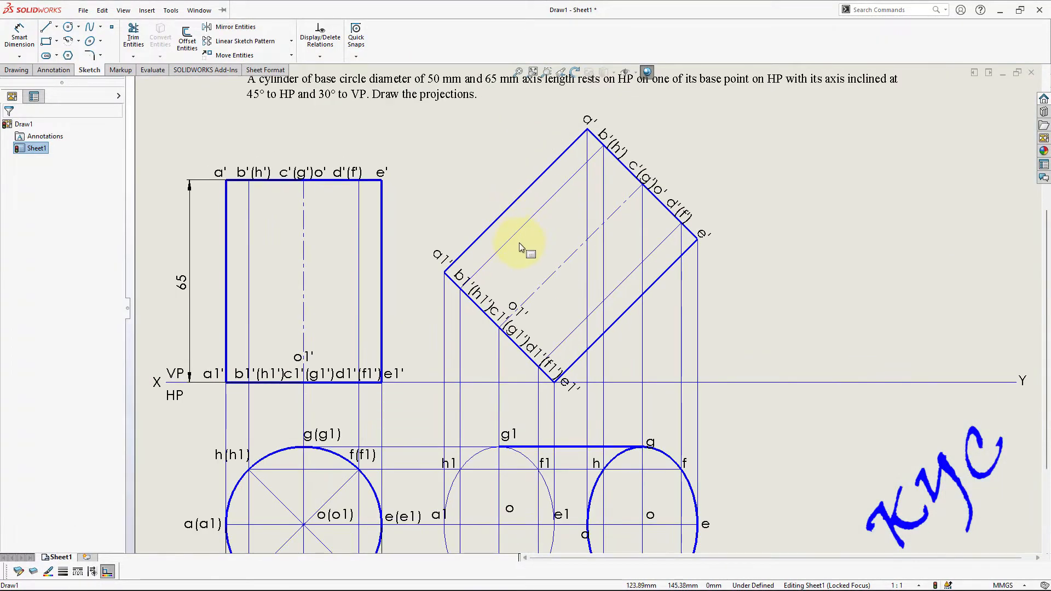
{"action": "scroll", "coordinate": [511, 429], "scroll_direction": "up", "scroll_amount": 3}
{"action": "scroll", "coordinate": [572, 392], "scroll_direction": "down", "scroll_amount": 1}
{"action": "scroll", "coordinate": [572, 392], "scroll_direction": "down", "scroll_amount": 2}
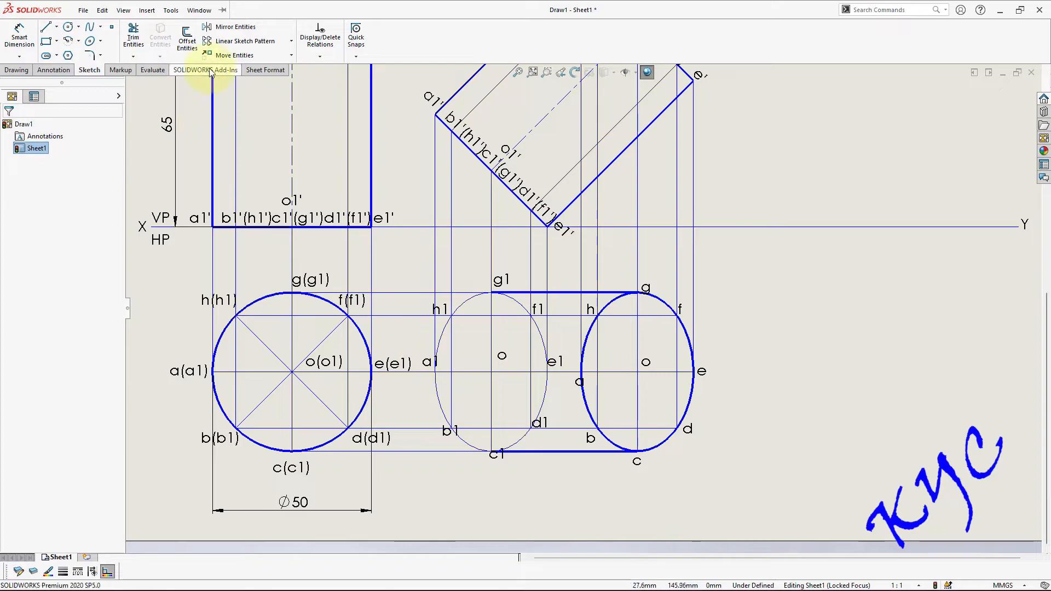
{"action": "left_click", "coordinate": [133, 37]}
{"action": "scroll", "coordinate": [523, 328], "scroll_direction": "down", "scroll_amount": 3}
{"action": "mouse_move", "coordinate": [514, 292]}
{"action": "left_mouse_down"}
{"action": "mouse_move", "coordinate": [517, 284]}
{"action": "mouse_move", "coordinate": [544, 340]}
{"action": "mouse_move", "coordinate": [555, 335]}
{"action": "mouse_move", "coordinate": [560, 451]}
{"action": "mouse_move", "coordinate": [503, 501]}
{"action": "mouse_move", "coordinate": [467, 498]}
{"action": "left_mouse_up"}
{"action": "key", "text": "Escape"}
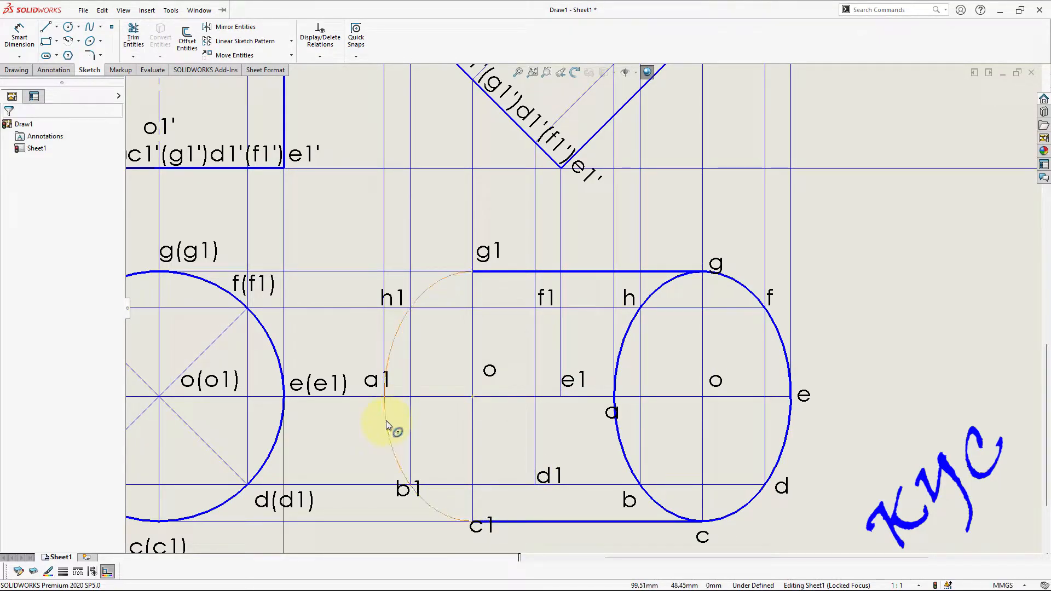
- Thicken the remaining half-ellipse through h1, a1 and b1 to match the visible outlines, and move notes a1 and b1 clear of it
{"action": "left_click", "coordinate": [386, 421]}
{"action": "left_click", "coordinate": [63, 572]}
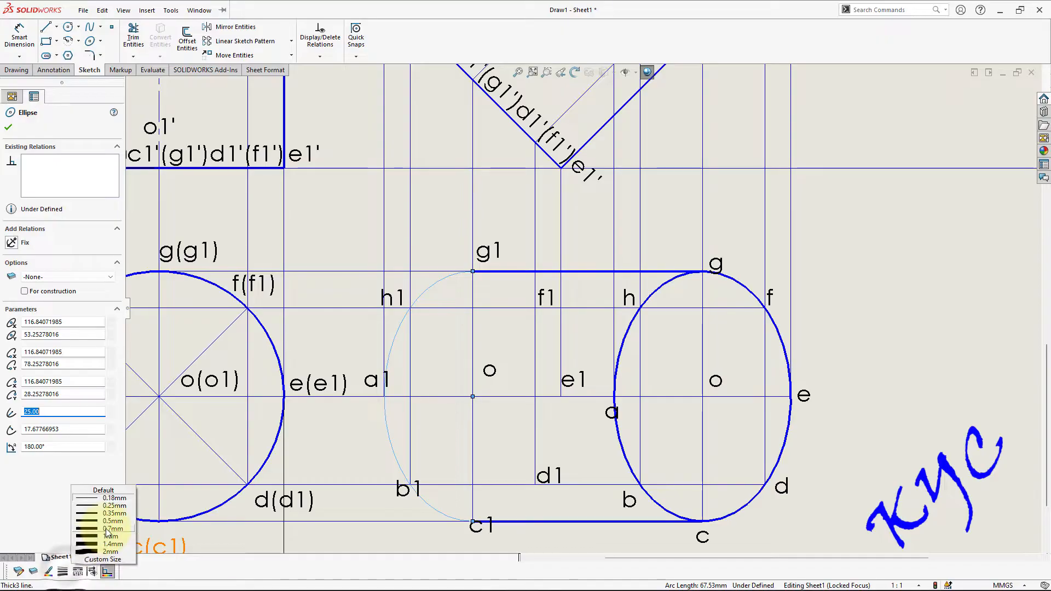
{"action": "left_click", "coordinate": [93, 533]}
{"action": "left_click", "coordinate": [377, 270]}
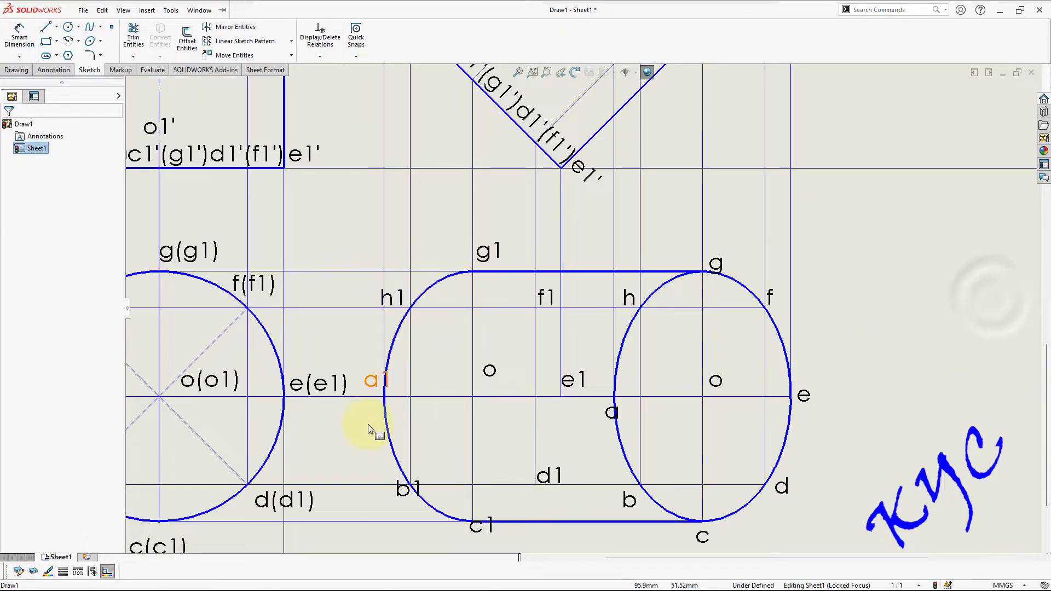
{"action": "left_click_drag", "start_coordinate": [365, 380], "coordinate": [360, 385]}
{"action": "left_click_drag", "start_coordinate": [404, 490], "coordinate": [390, 501]}
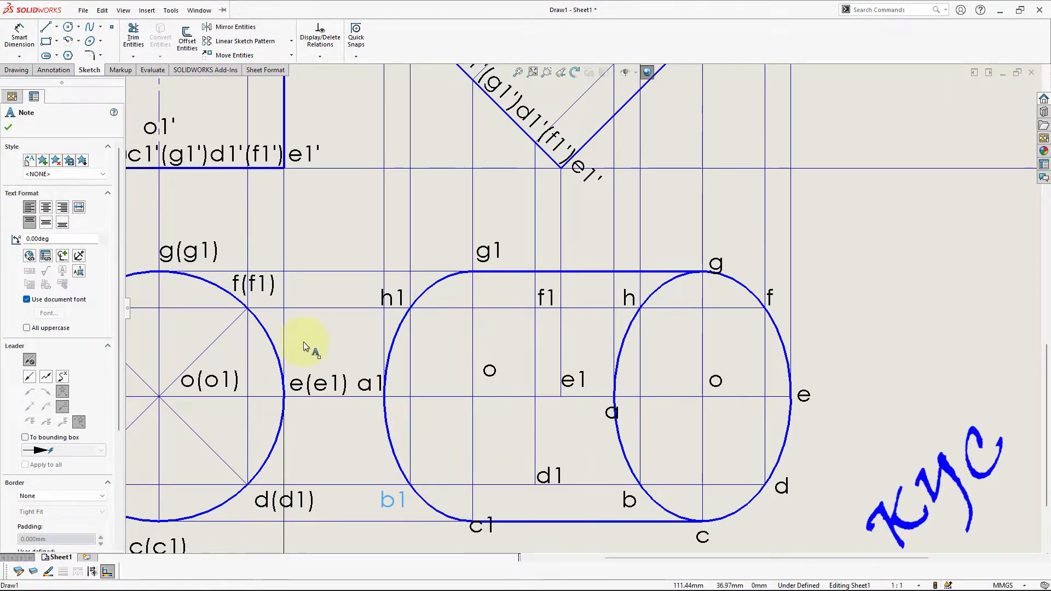
- Redraw the missing half of the lower end ellipse as a partial ellipse from g1 through e1 to c1
{"action": "left_click", "coordinate": [101, 41]}
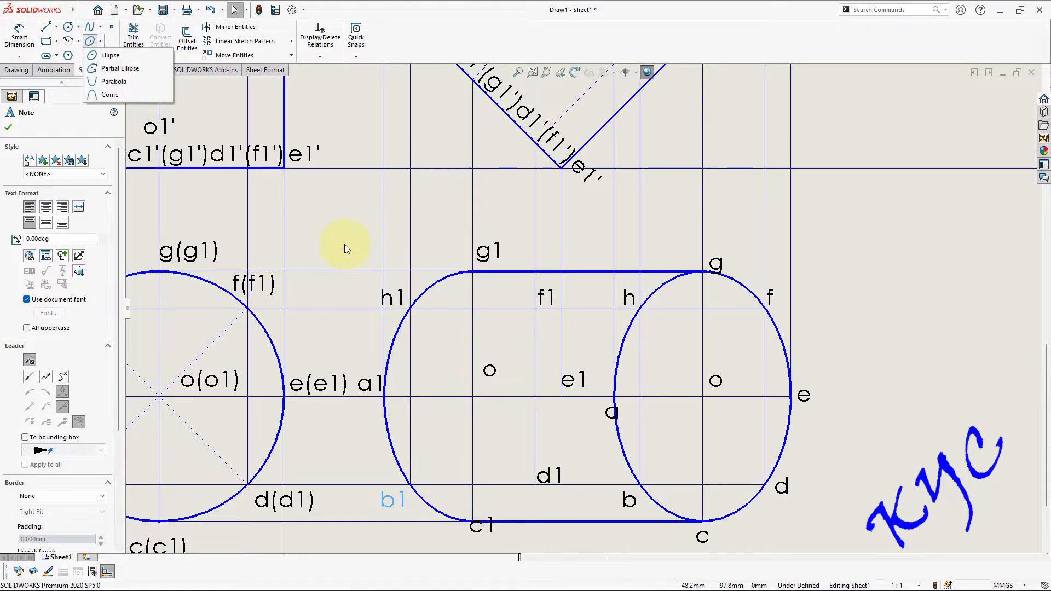
{"action": "left_click", "coordinate": [133, 71]}
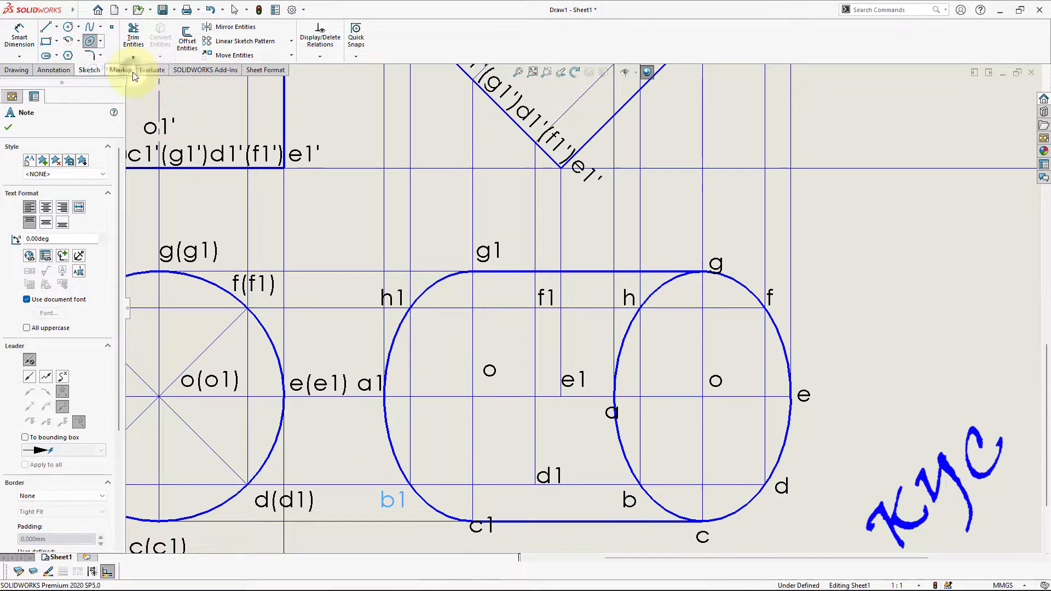
{"action": "left_click", "coordinate": [472, 396]}
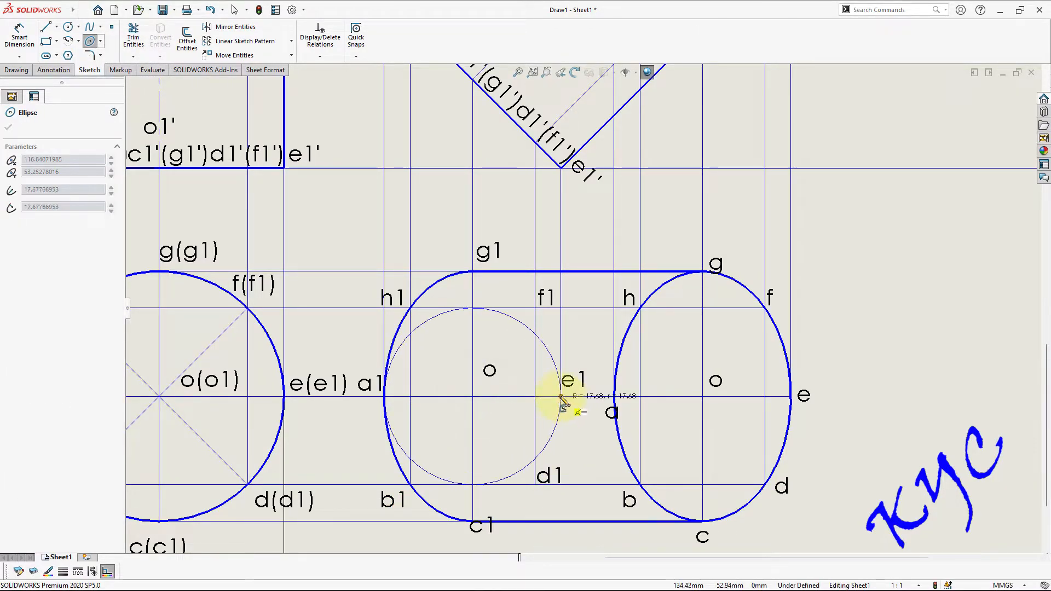
{"action": "left_click", "coordinate": [560, 397]}
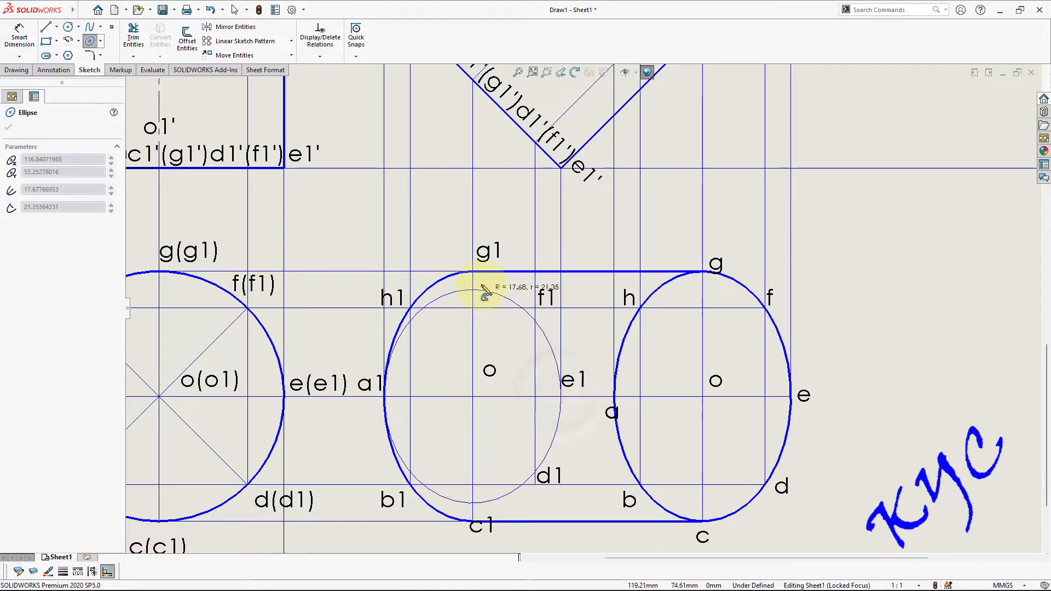
{"action": "left_click", "coordinate": [473, 520]}
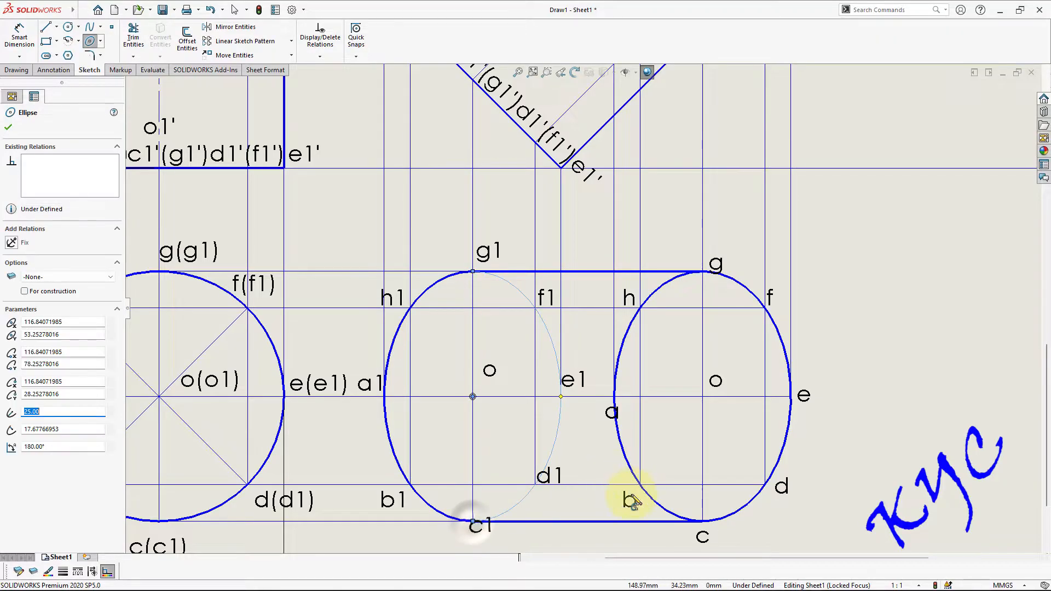
{"action": "key", "text": "Escape"}
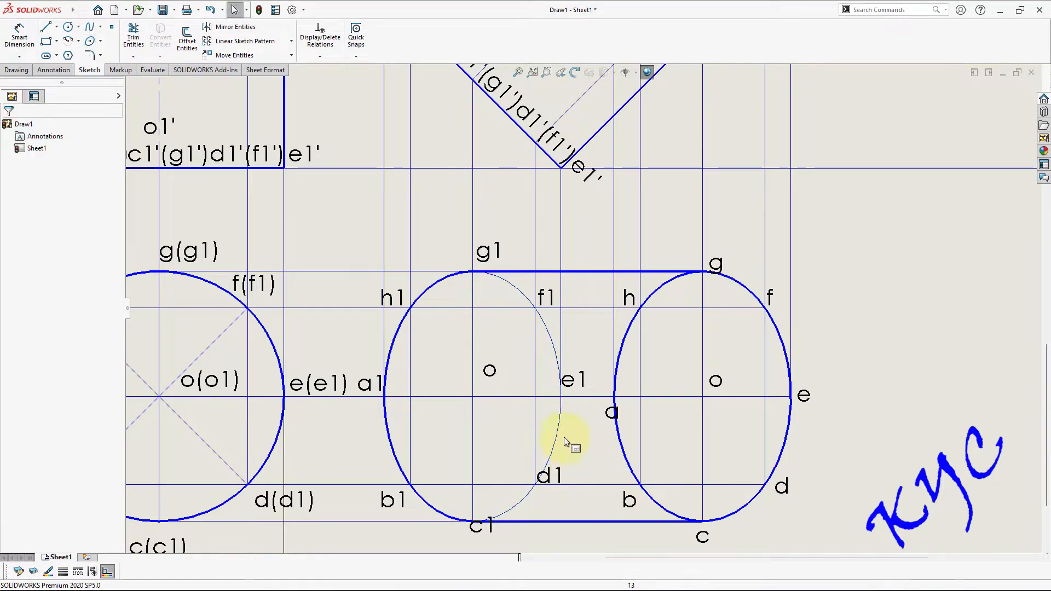
- Give the half-ellipse through f1, e1 and d1 a heavier thickness and a dashed line style as a hidden edge
{"action": "left_click", "coordinate": [559, 428]}
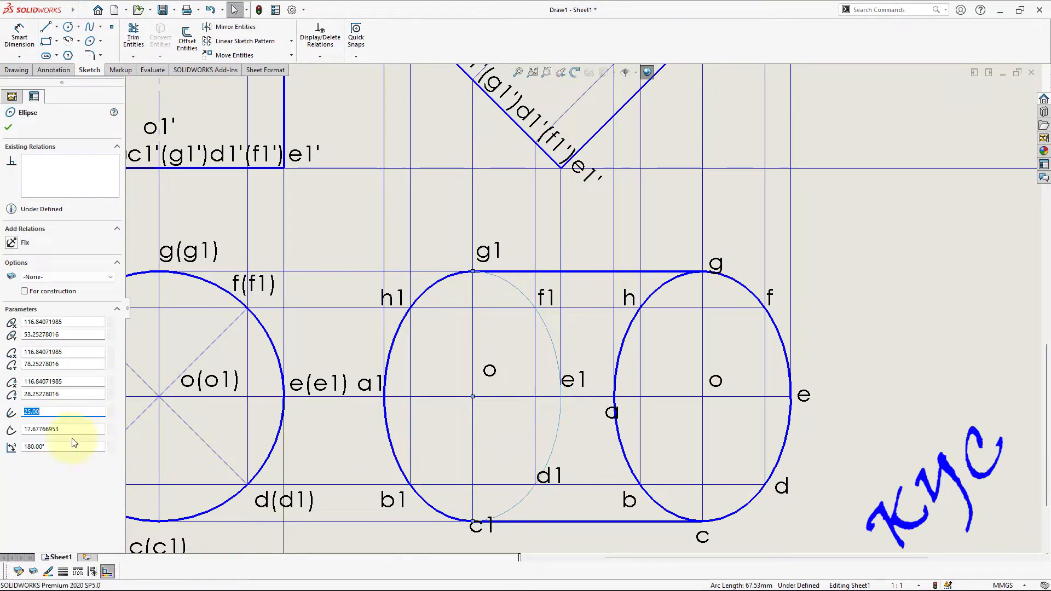
{"action": "left_click", "coordinate": [64, 572]}
{"action": "left_click", "coordinate": [89, 544]}
{"action": "left_click", "coordinate": [78, 571]}
{"action": "left_click", "coordinate": [104, 494]}
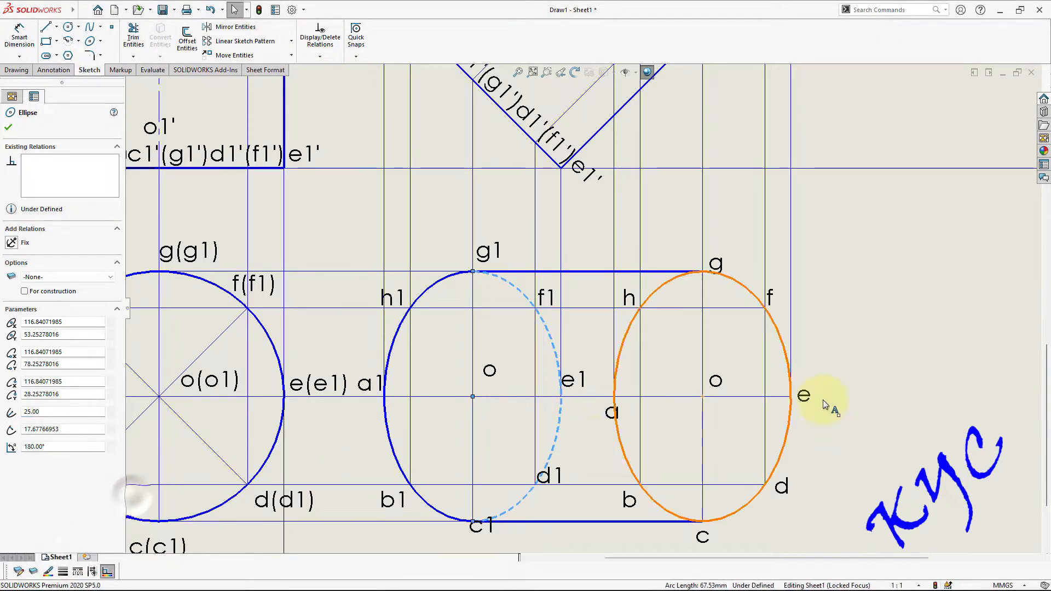
- Move the label a above the horizontal axis line, just inside the leftmost edge of the second ellipse
{"action": "left_click", "coordinate": [924, 353]}
{"action": "scroll", "coordinate": [584, 319], "scroll_direction": "up", "scroll_amount": 2}
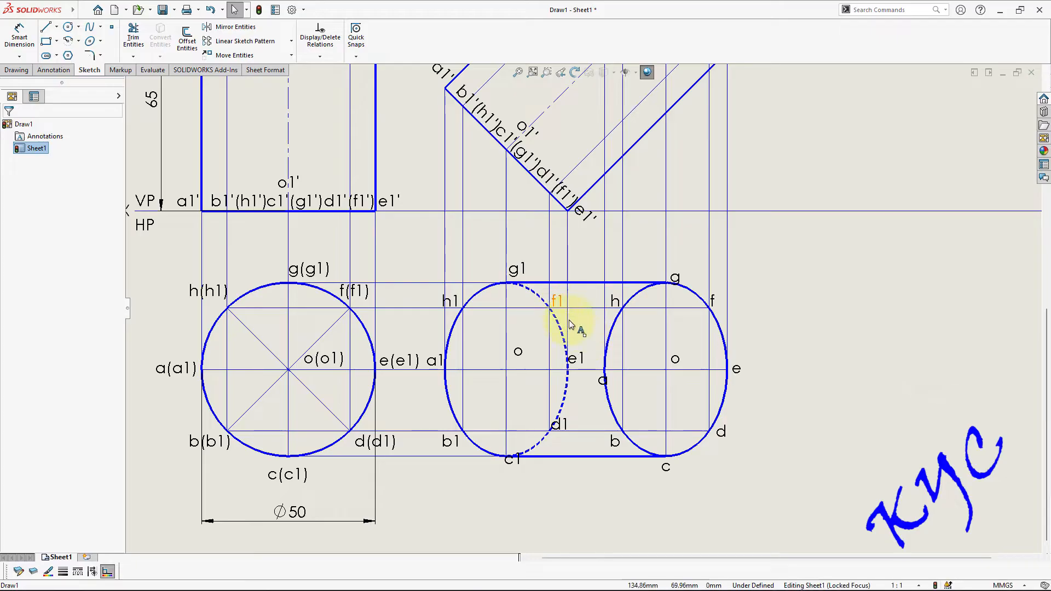
{"action": "scroll", "coordinate": [582, 370], "scroll_direction": "down", "scroll_amount": 2}
{"action": "left_click_drag", "start_coordinate": [629, 398], "coordinate": [646, 366]}
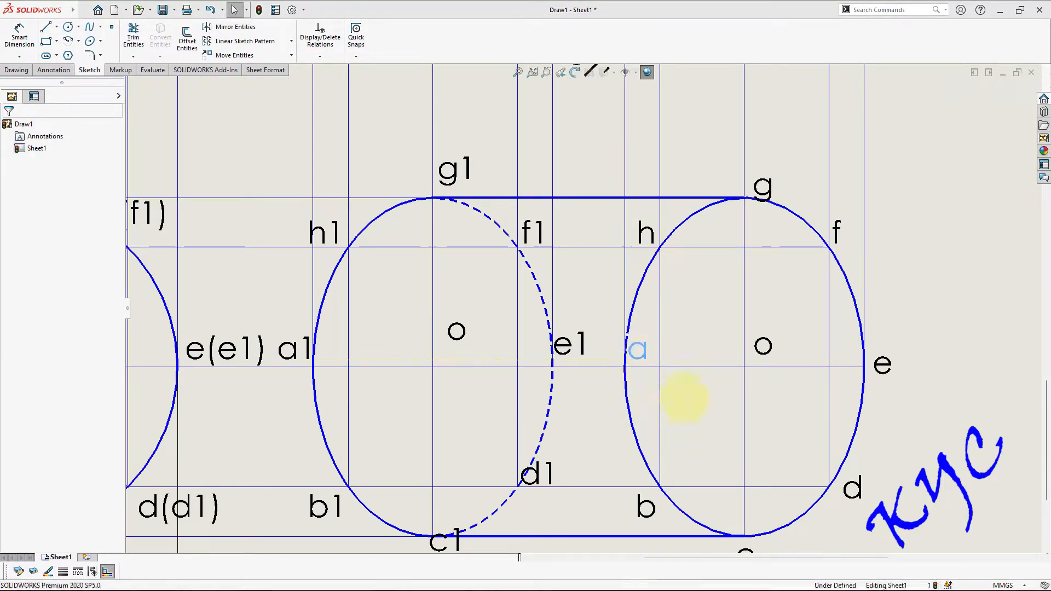
- Change the three axis line segments between the two ellipse centres to a dash-dot centre line style
{"action": "left_click", "coordinate": [495, 368]}
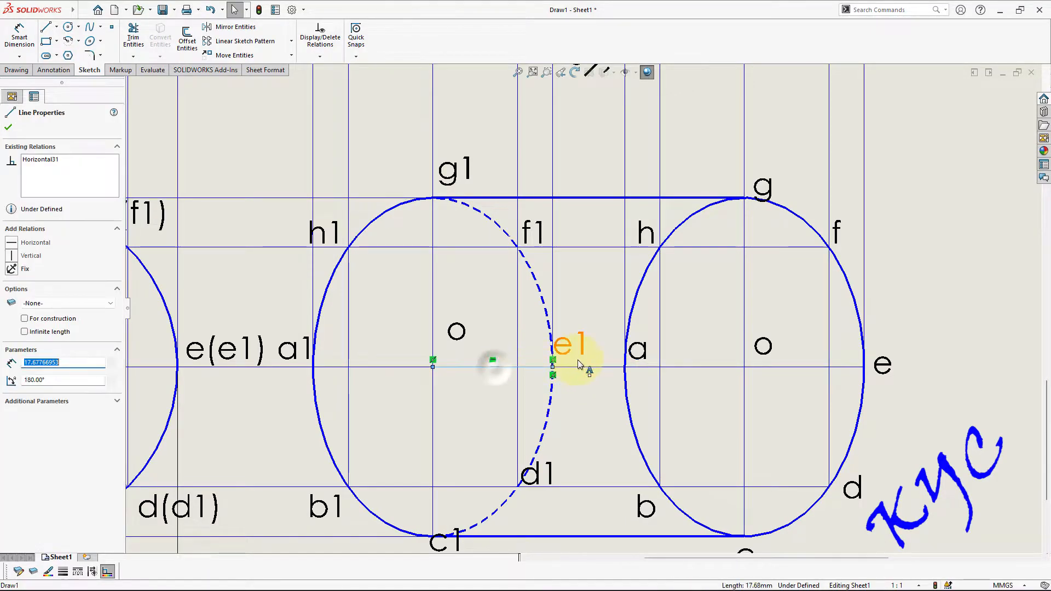
{"action": "left_click", "coordinate": [589, 367], "text": "ctrl"}
{"action": "left_click", "coordinate": [679, 368], "text": "ctrl"}
{"action": "left_click", "coordinate": [68, 574]}
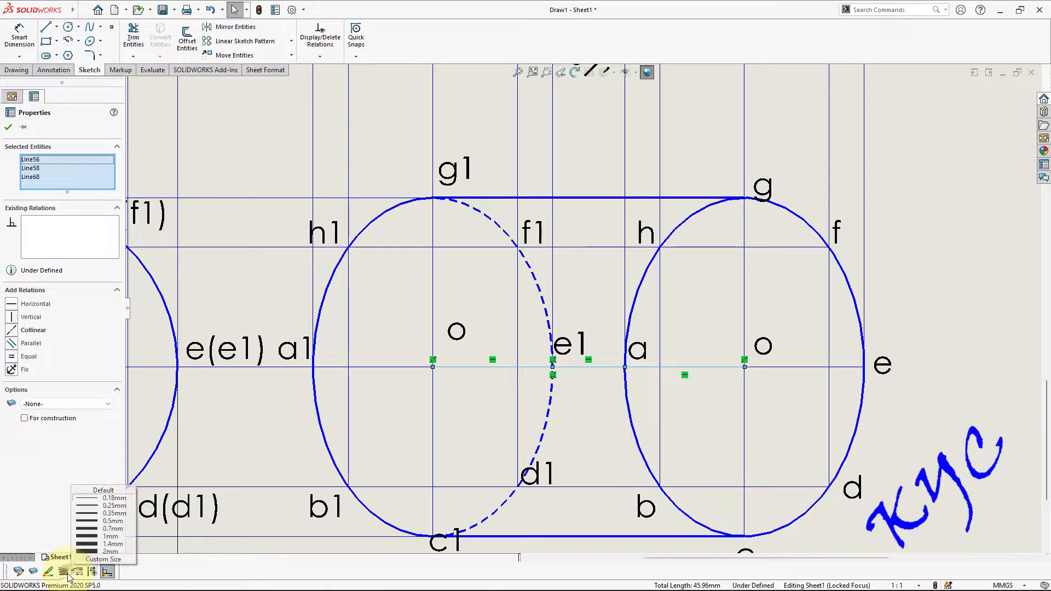
{"action": "left_click", "coordinate": [79, 573]}
{"action": "left_click", "coordinate": [126, 517]}
{"action": "left_click", "coordinate": [964, 353]}
{"action": "scroll", "coordinate": [867, 390], "scroll_direction": "up", "scroll_amount": 5}
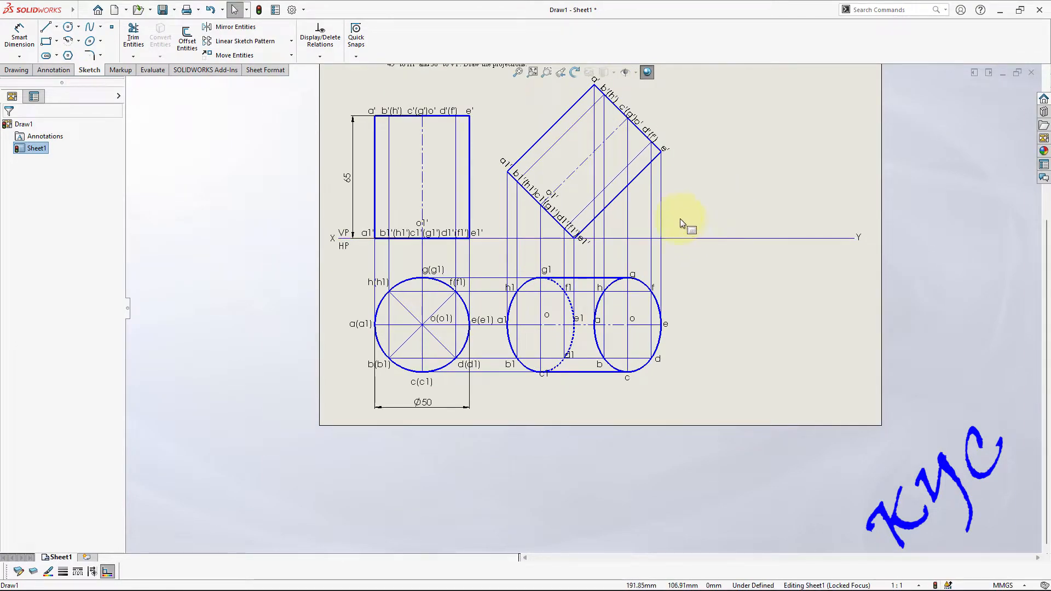
- Dimension the horizontal distance between the two ellipse centres, placing the dimension below the top view
{"action": "scroll", "coordinate": [591, 145], "scroll_direction": "up", "scroll_amount": 2}
{"action": "scroll", "coordinate": [586, 145], "scroll_direction": "down", "scroll_amount": 6}
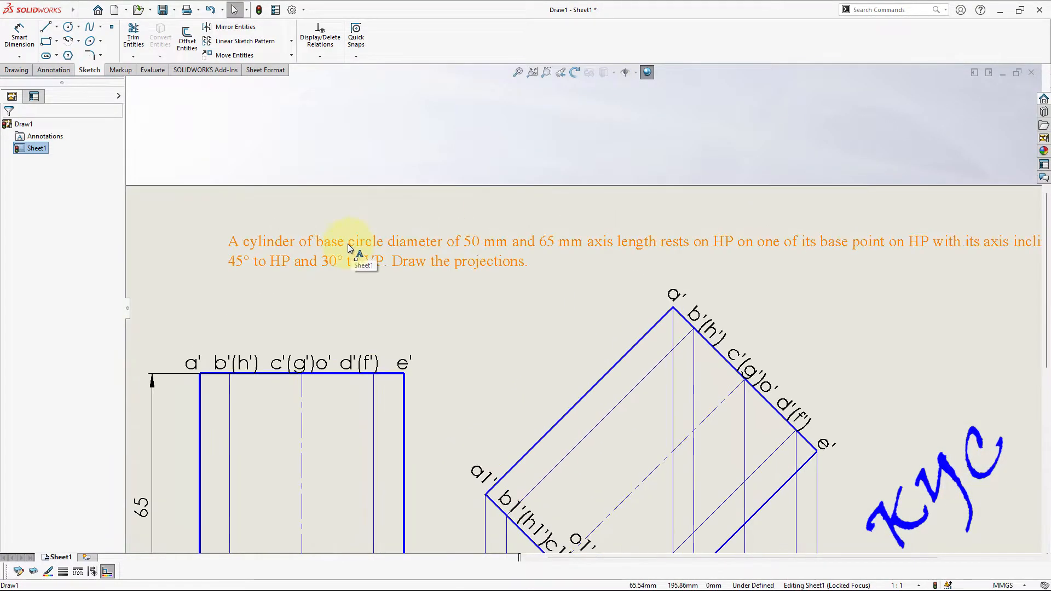
{"action": "scroll", "coordinate": [394, 263], "scroll_direction": "up", "scroll_amount": 5}
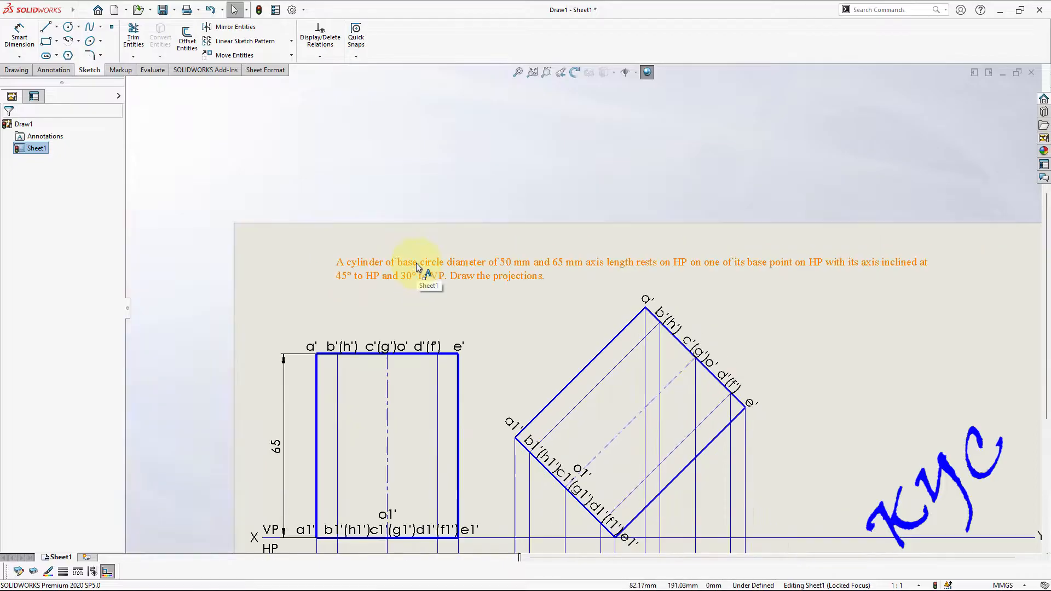
{"action": "scroll", "coordinate": [706, 427], "scroll_direction": "down", "scroll_amount": 1}
{"action": "scroll", "coordinate": [512, 481], "scroll_direction": "down", "scroll_amount": 1}
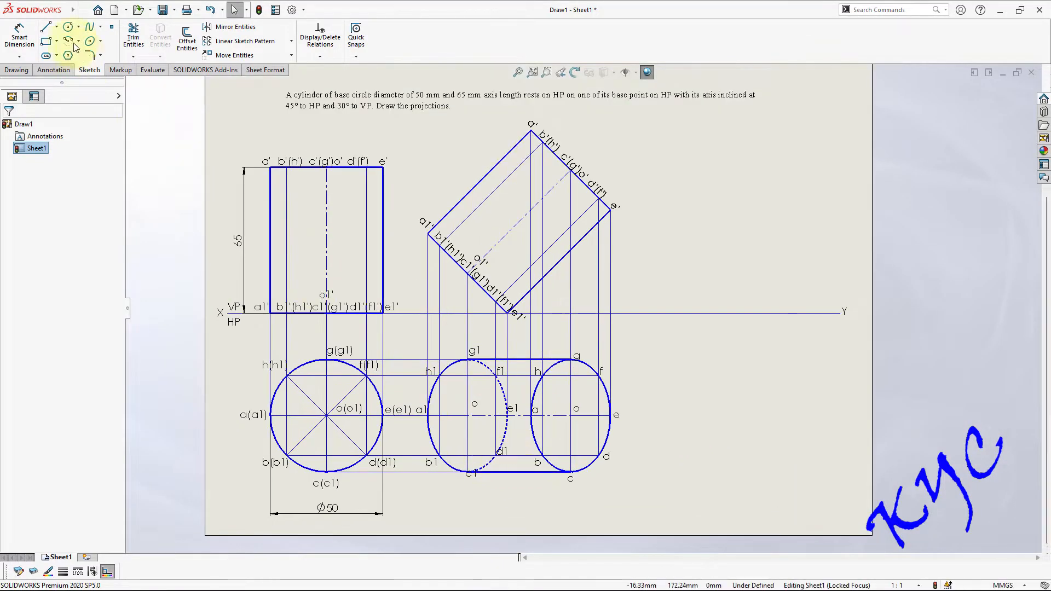
{"action": "left_click", "coordinate": [19, 35]}
{"action": "left_click", "coordinate": [566, 419]}
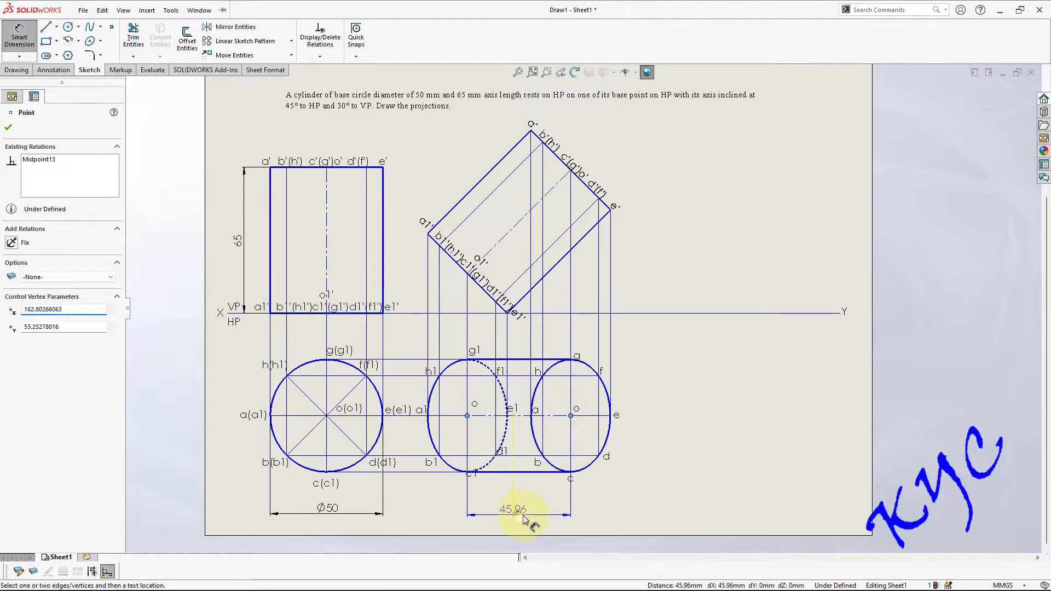
{"action": "left_click", "coordinate": [519, 518]}
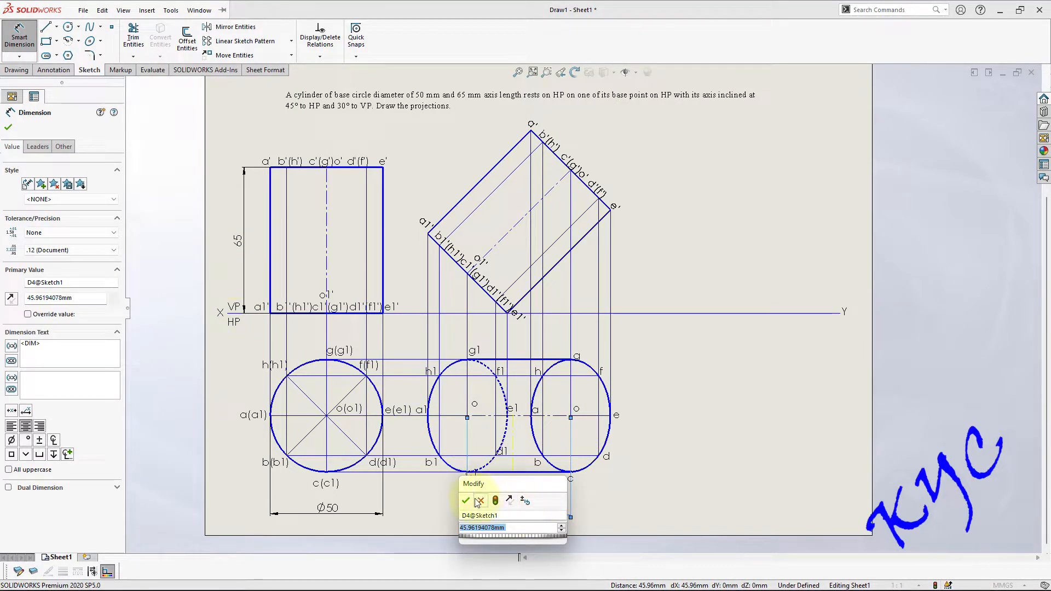
{"action": "left_click", "coordinate": [480, 501]}
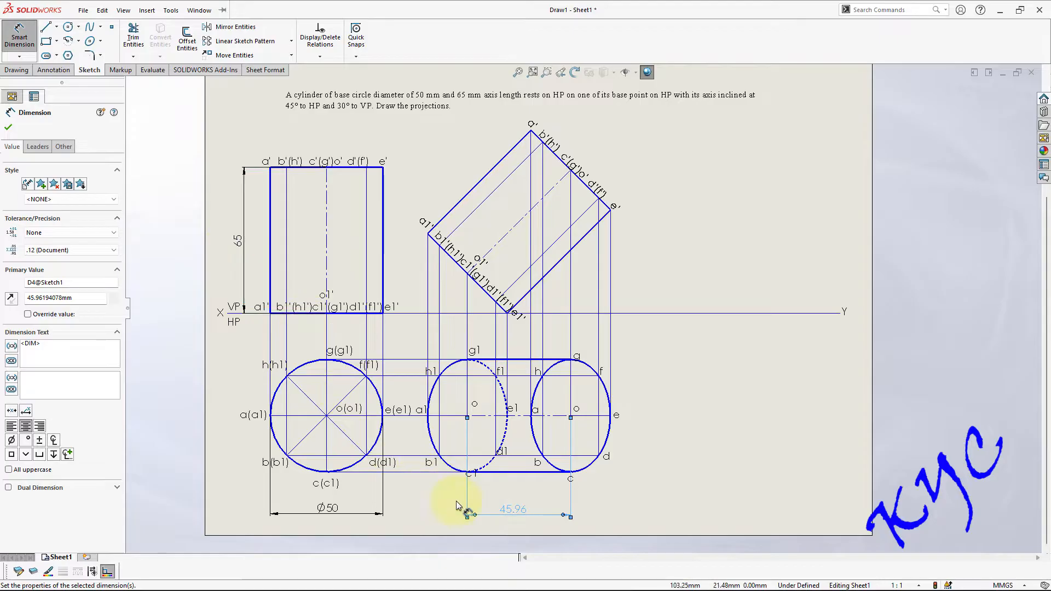
{"action": "left_click", "coordinate": [577, 499]}
{"action": "scroll", "coordinate": [774, 410], "scroll_direction": "up", "scroll_amount": 3}
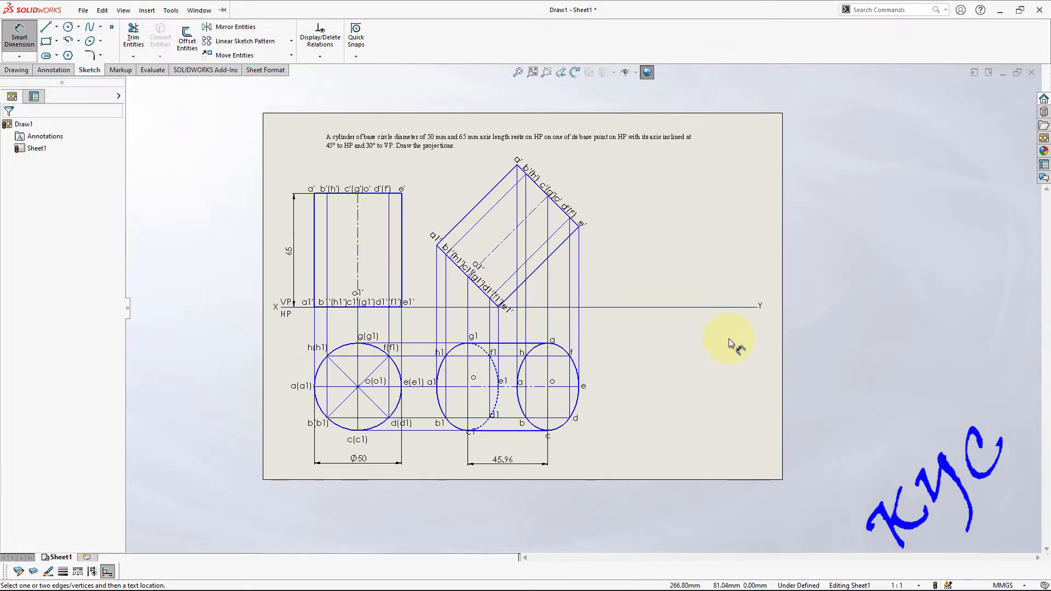
{"action": "scroll", "coordinate": [730, 343], "scroll_direction": "down", "scroll_amount": 1}
{"action": "left_click", "coordinate": [475, 483]}
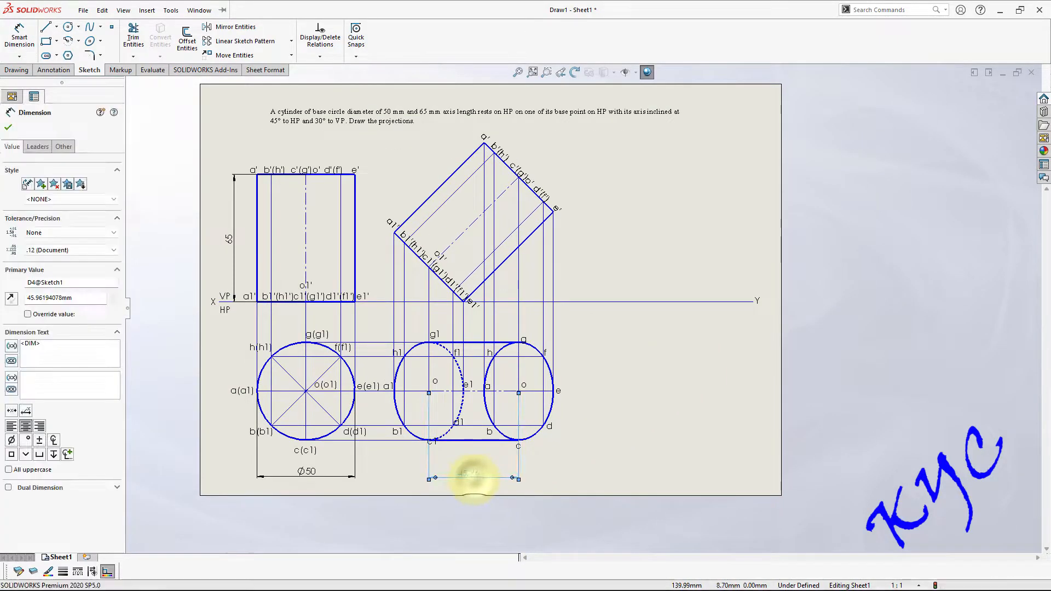
{"action": "left_click", "coordinate": [673, 437]}
- Draw a line about 112 mm long, sloping down toward the ellipses at about 45° from near the Y end of the XY line
{"action": "scroll", "coordinate": [580, 309], "scroll_direction": "up", "scroll_amount": 2}
{"action": "scroll", "coordinate": [628, 258], "scroll_direction": "down", "scroll_amount": 1}
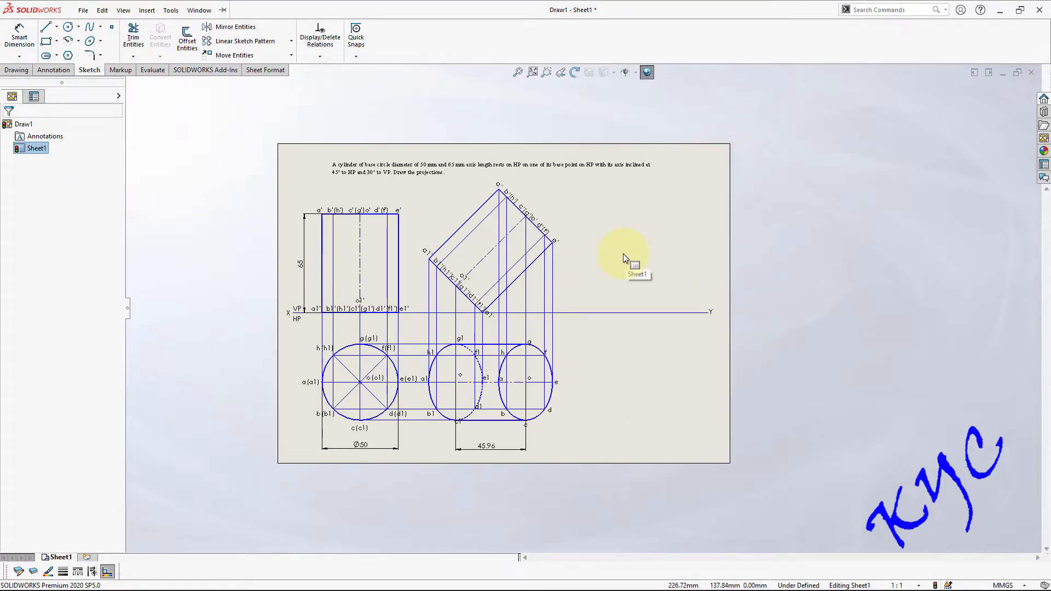
{"action": "scroll", "coordinate": [662, 330], "scroll_direction": "down", "scroll_amount": 1}
{"action": "scroll", "coordinate": [644, 305], "scroll_direction": "down", "scroll_amount": 1}
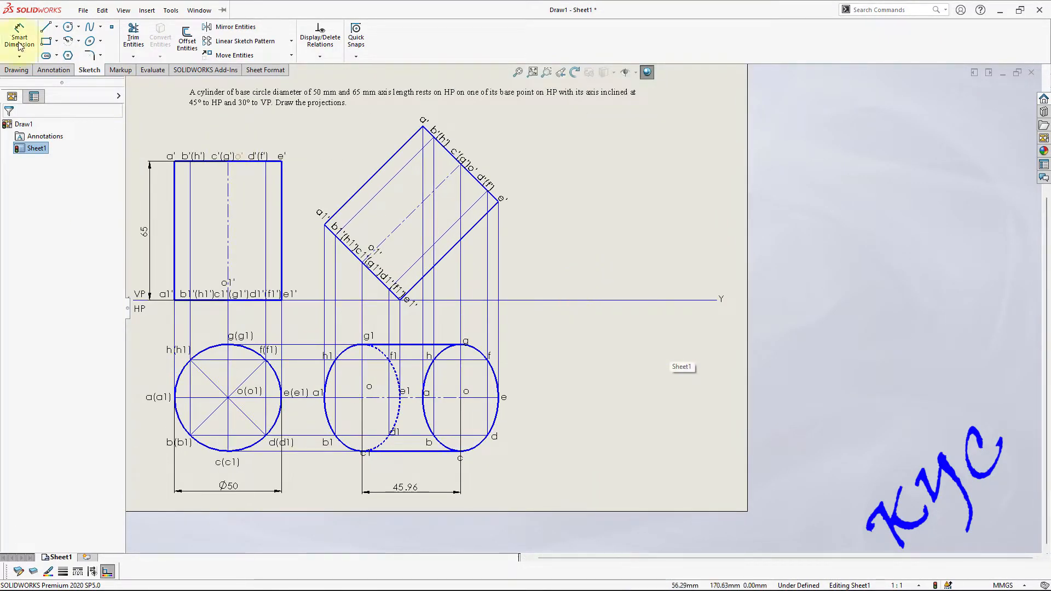
{"action": "left_click", "coordinate": [46, 27]}
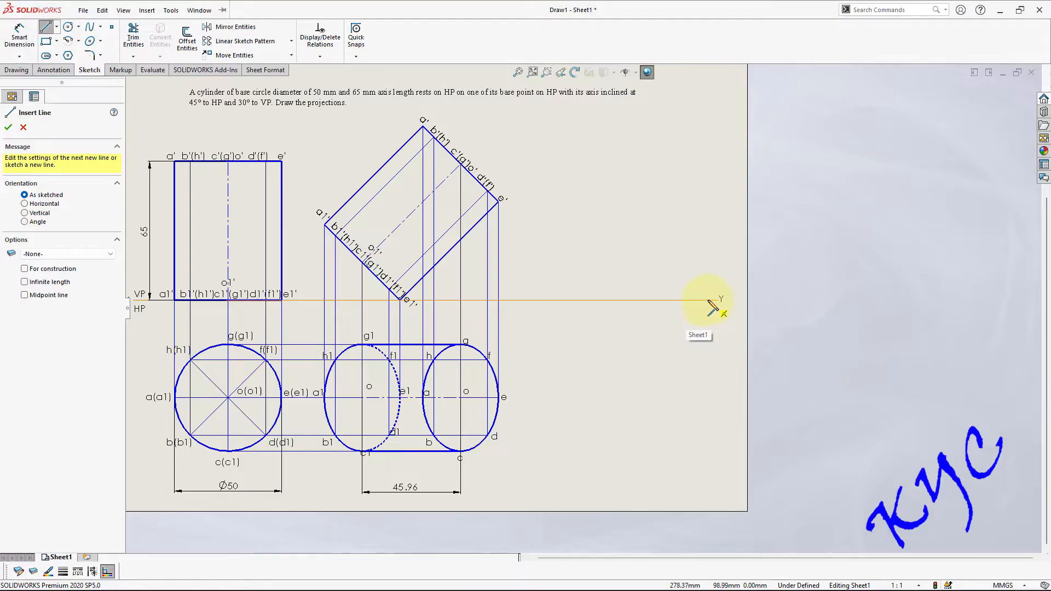
{"action": "left_click", "coordinate": [707, 300]}
{"action": "left_click", "coordinate": [538, 469]}
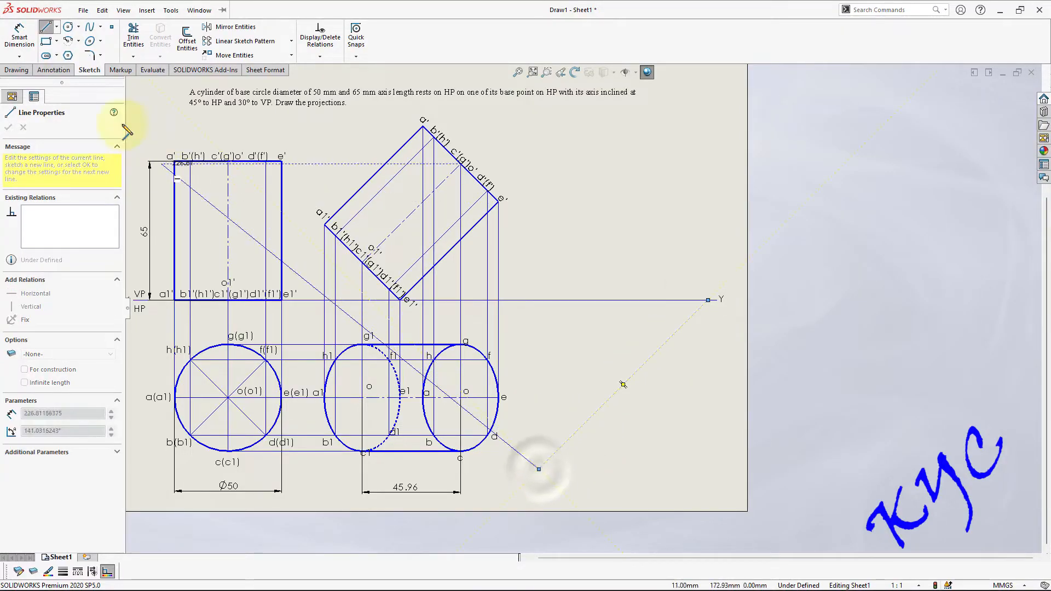
- Dimension the angle between the XY line and the inclined line and set it to 30°
{"action": "left_click", "coordinate": [23, 46]}
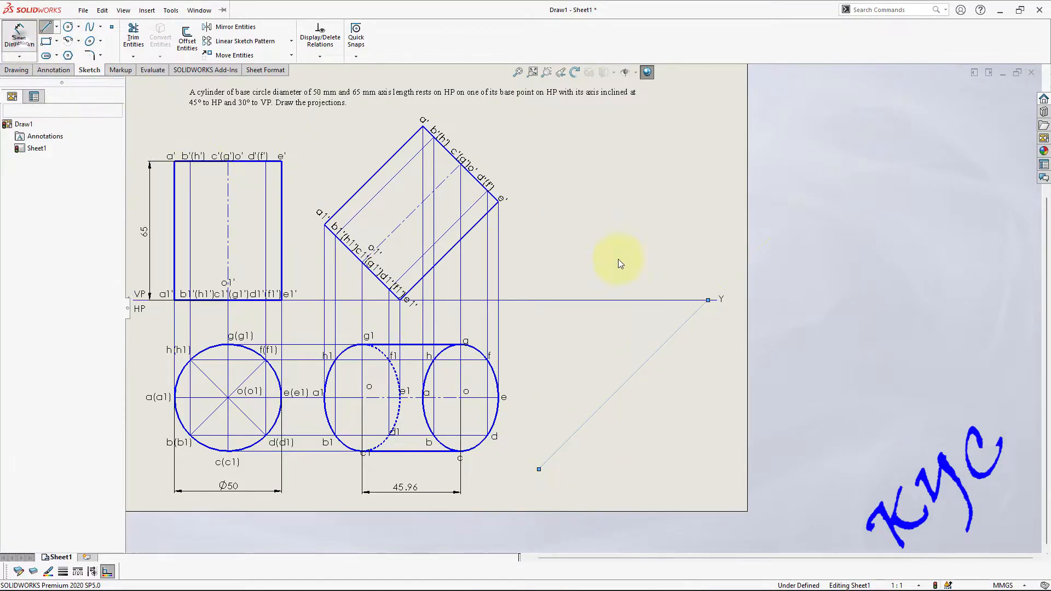
{"action": "left_click", "coordinate": [696, 316]}
{"action": "left_click", "coordinate": [661, 301]}
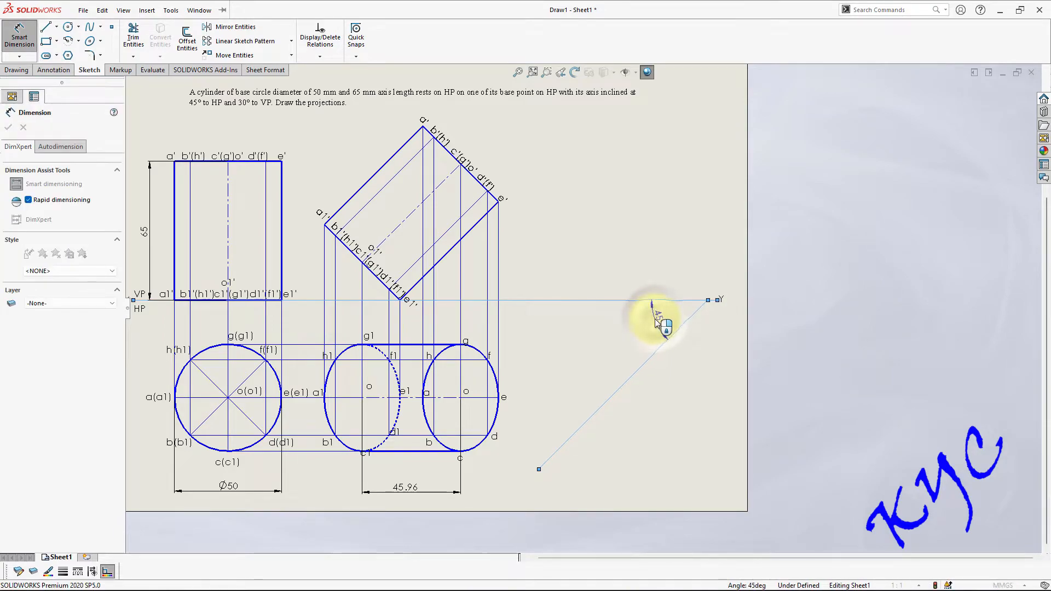
{"action": "left_click", "coordinate": [659, 324]}
{"action": "type", "text": "30"}
{"action": "key", "text": "Return"}
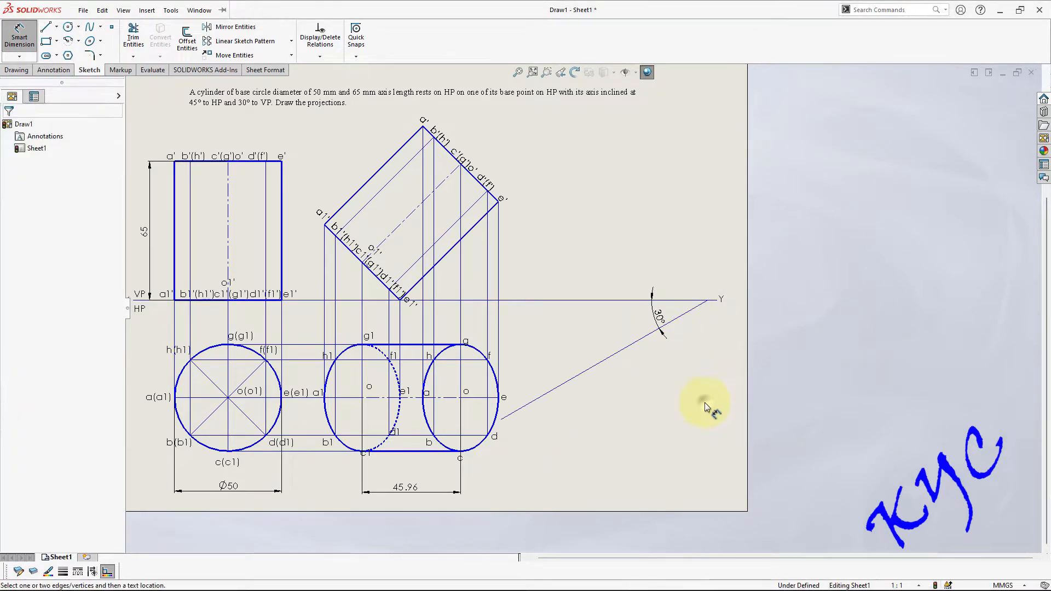
{"action": "left_click", "coordinate": [68, 40]}
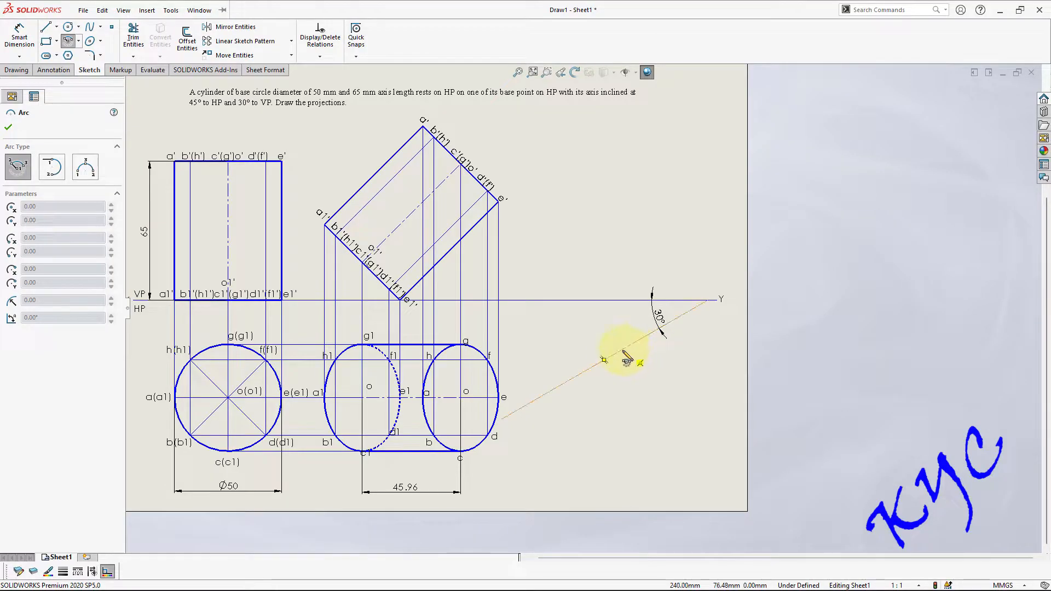
{"action": "left_click_drag", "start_coordinate": [603, 359], "coordinate": [508, 418]}
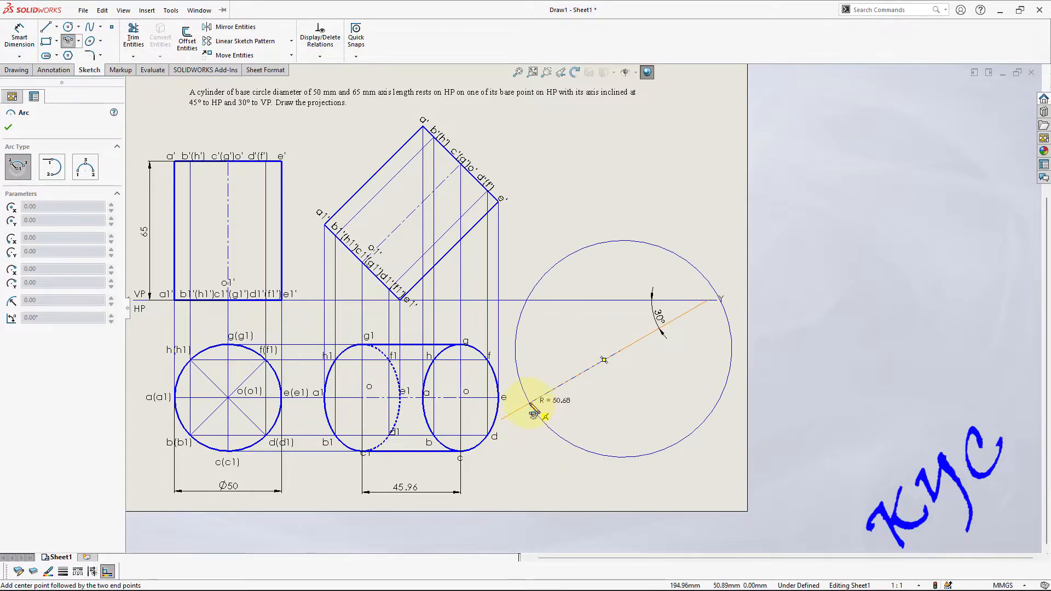
{"action": "key", "text": "Escape"}
- Move the Y label farther out beyond the end of the XY line
{"action": "scroll", "coordinate": [572, 400], "scroll_direction": "up", "scroll_amount": 2}
{"action": "scroll", "coordinate": [538, 247], "scroll_direction": "down", "scroll_amount": 1}
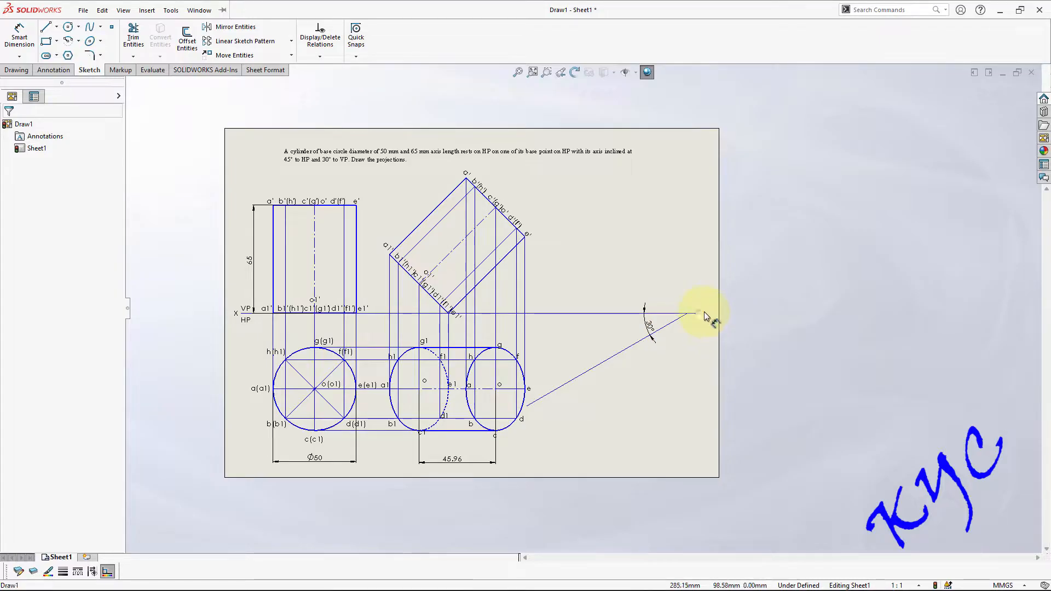
{"action": "right_click", "coordinate": [764, 340]}
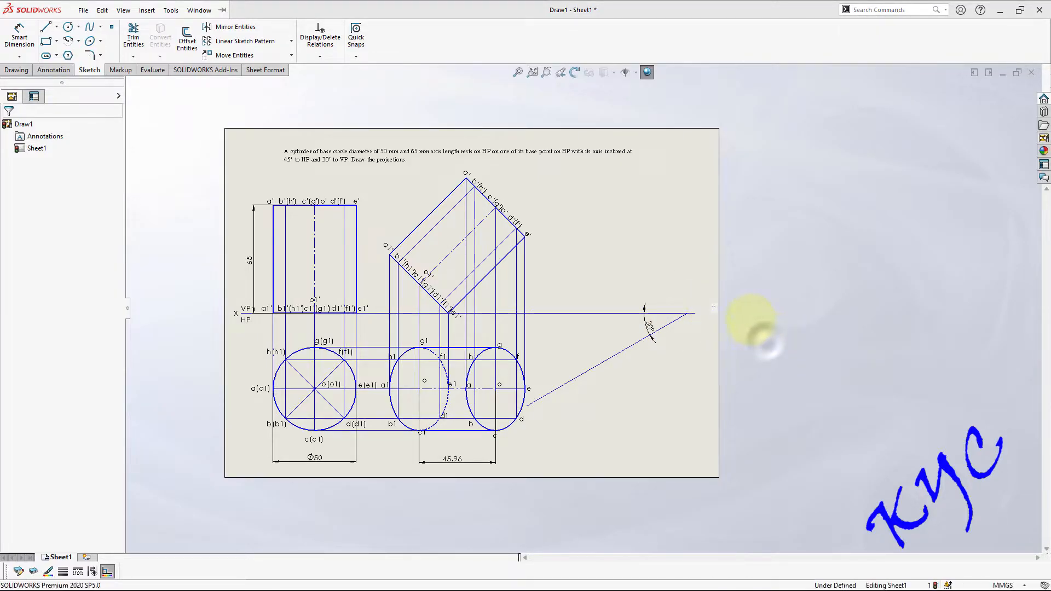
- Draw a short vertical line beside the Y label and extend the XY line to meet it
{"action": "scroll", "coordinate": [739, 300], "scroll_direction": "down", "scroll_amount": 5}
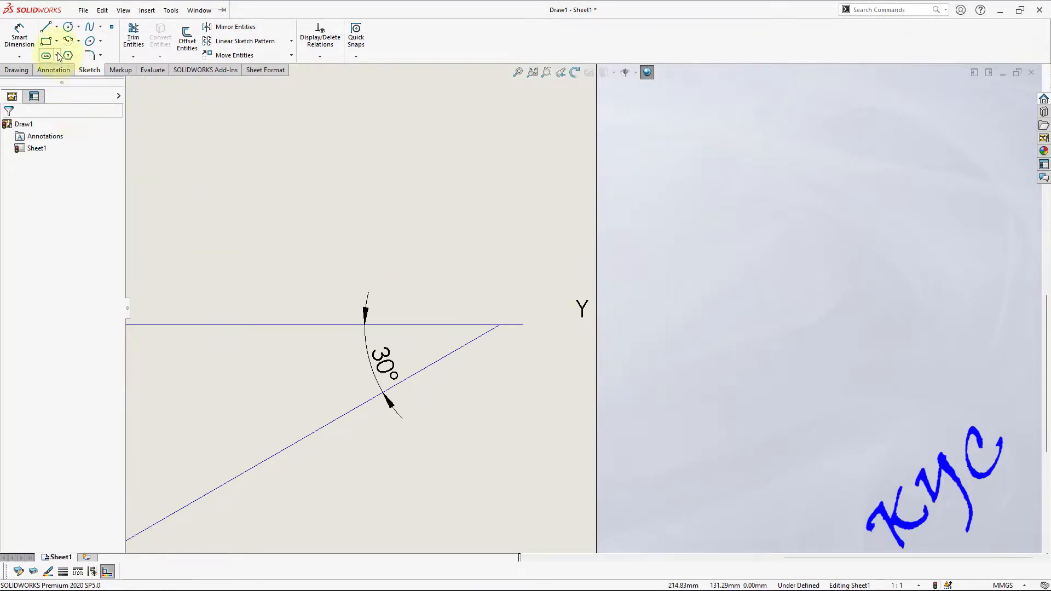
{"action": "left_click", "coordinate": [46, 32]}
{"action": "left_click", "coordinate": [571, 288]}
{"action": "left_click", "coordinate": [571, 363]}
{"action": "left_click", "coordinate": [133, 56]}
{"action": "left_click", "coordinate": [149, 67]}
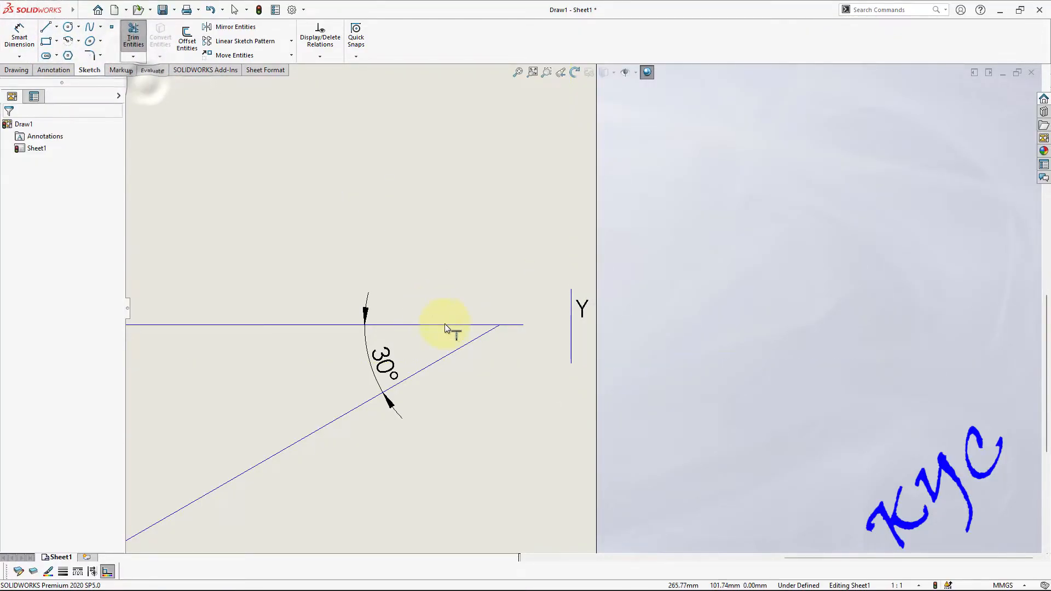
{"action": "left_click", "coordinate": [458, 327]}
{"action": "key", "text": "Escape"}
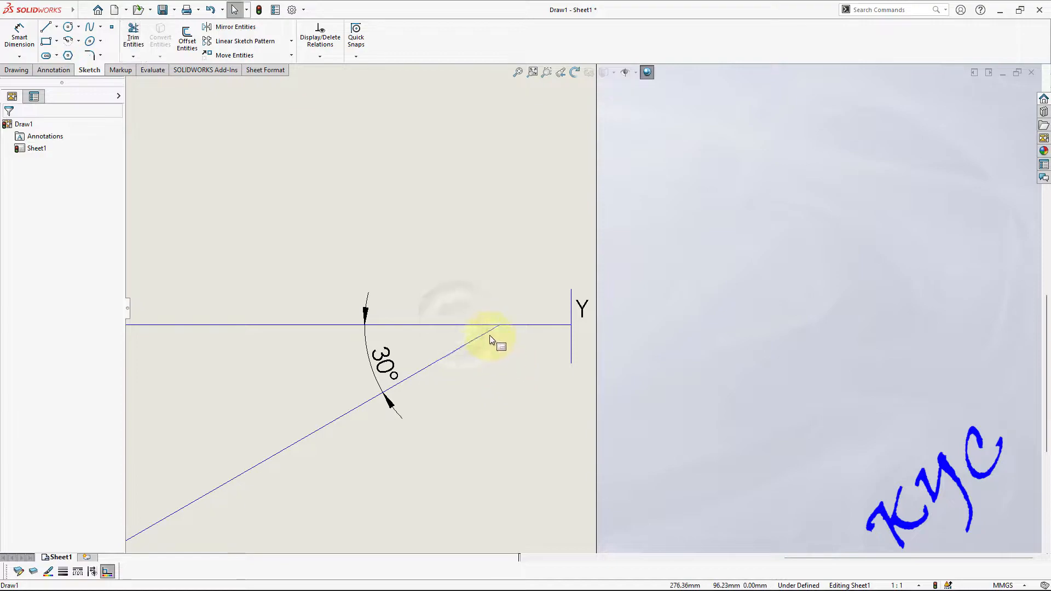
- Try to shift the inclined line's upper endpoint along the XY line toward Y, and undo the shift
{"action": "left_click", "coordinate": [490, 331]}
{"action": "left_click_drag", "start_coordinate": [499, 326], "coordinate": [537, 326]}
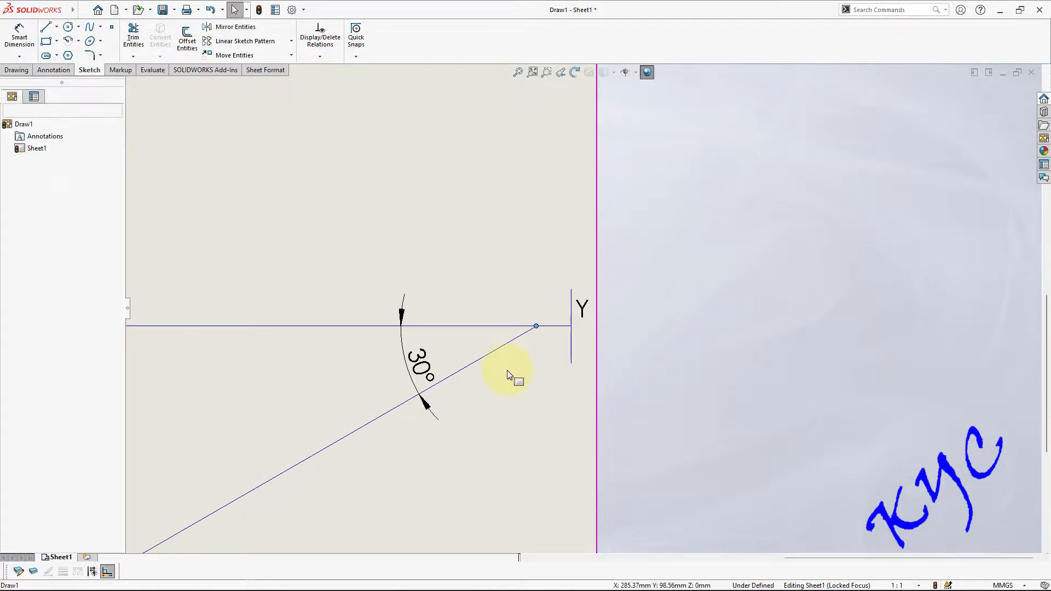
{"action": "key", "text": "ctrl+z"}
{"action": "left_click", "coordinate": [520, 389]}
- Move the 30° line so its upper endpoint sits on the XY line's Y end, and delete the short vertical helper line
{"action": "left_click", "coordinate": [473, 340]}
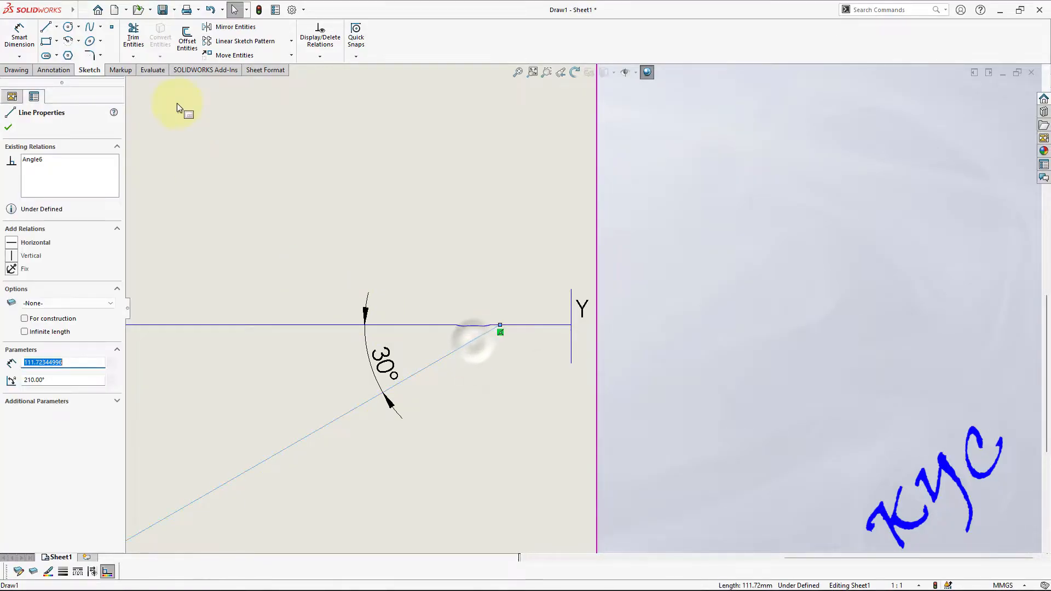
{"action": "left_click", "coordinate": [499, 324]}
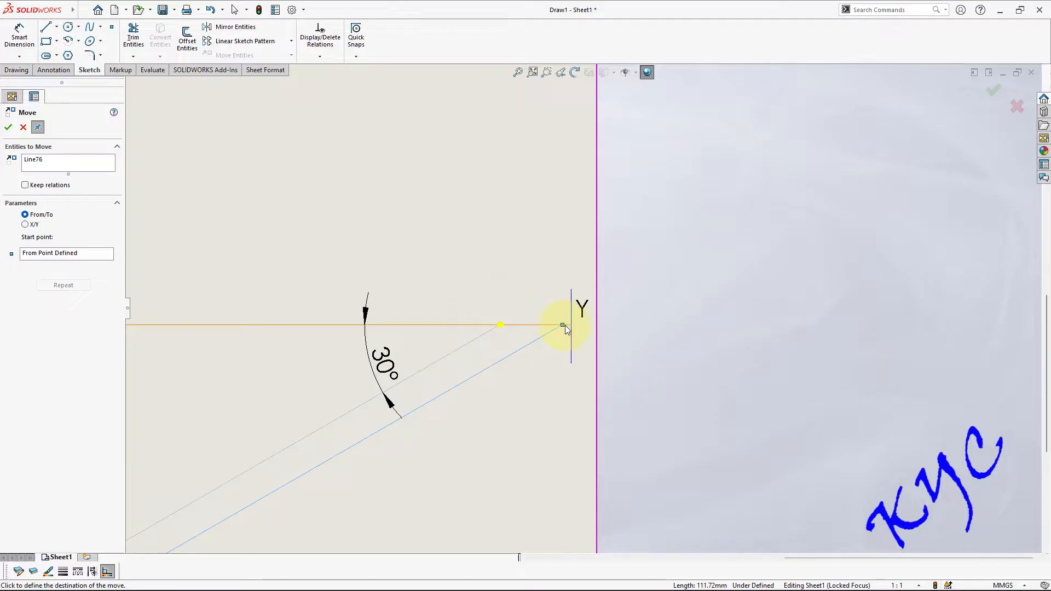
{"action": "left_click", "coordinate": [571, 325]}
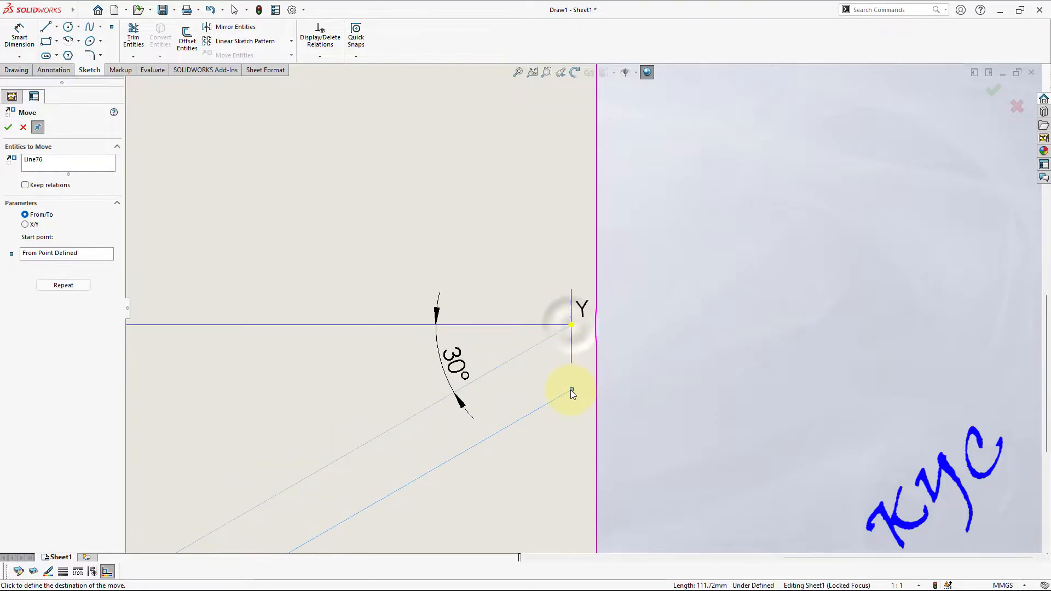
{"action": "left_click", "coordinate": [9, 128]}
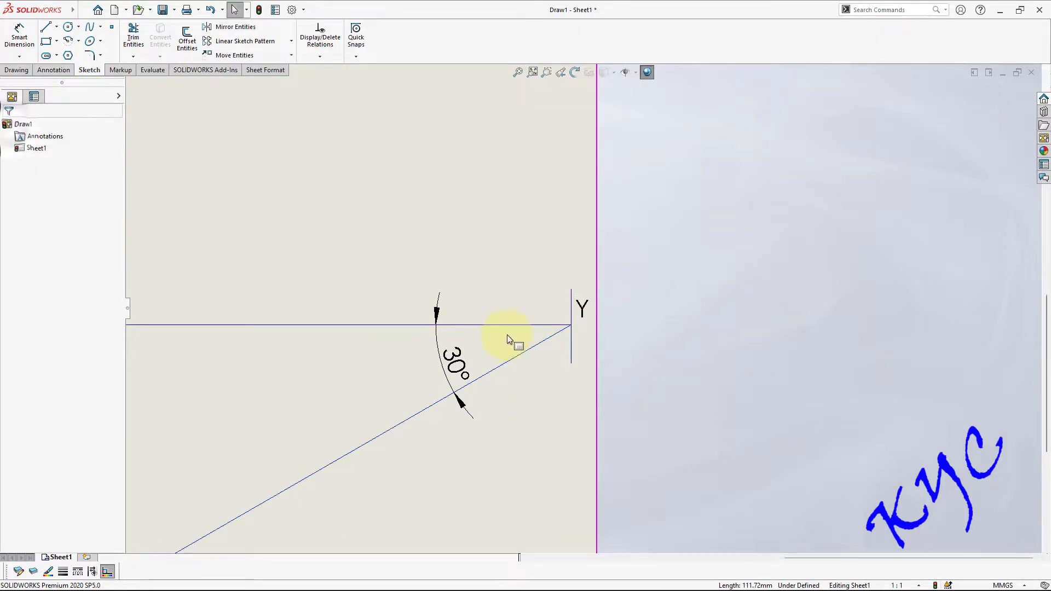
{"action": "left_click", "coordinate": [571, 350]}
{"action": "key", "text": "Delete"}
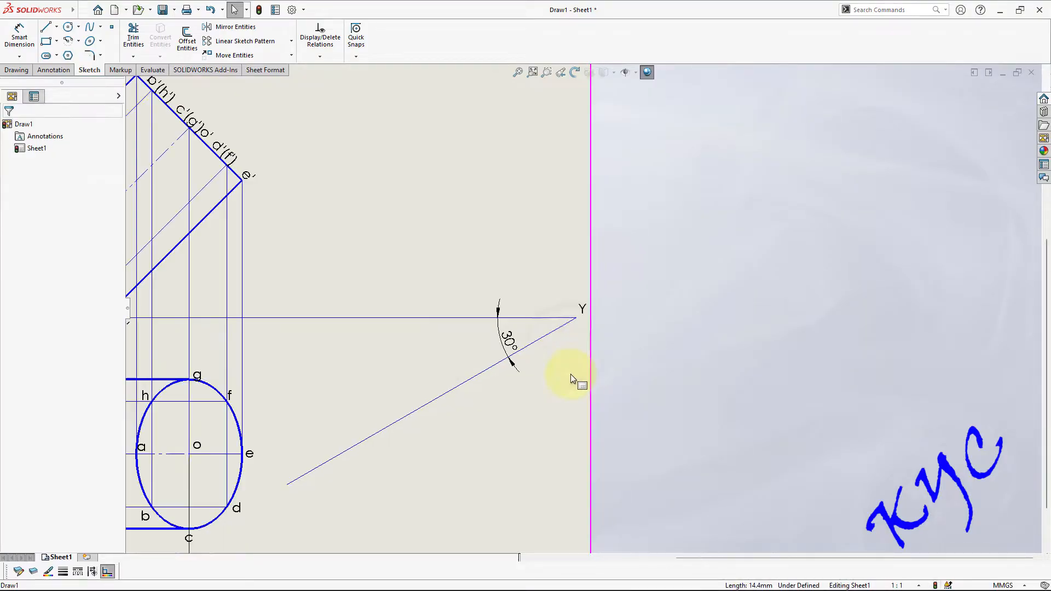
- Draw an arc of about 66 mm radius centred on the 30° line, crossing just beyond the line's lower end
{"action": "scroll", "coordinate": [512, 353], "scroll_direction": "up", "scroll_amount": 5}
{"action": "scroll", "coordinate": [537, 328], "scroll_direction": "down", "scroll_amount": 5}
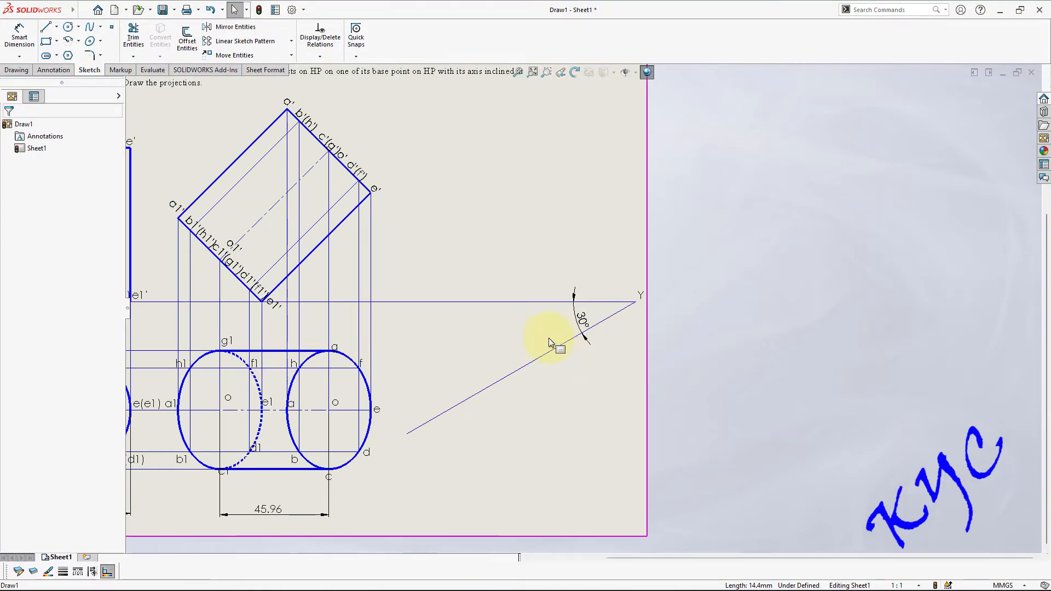
{"action": "key", "text": "f"}
{"action": "left_click", "coordinate": [68, 41]}
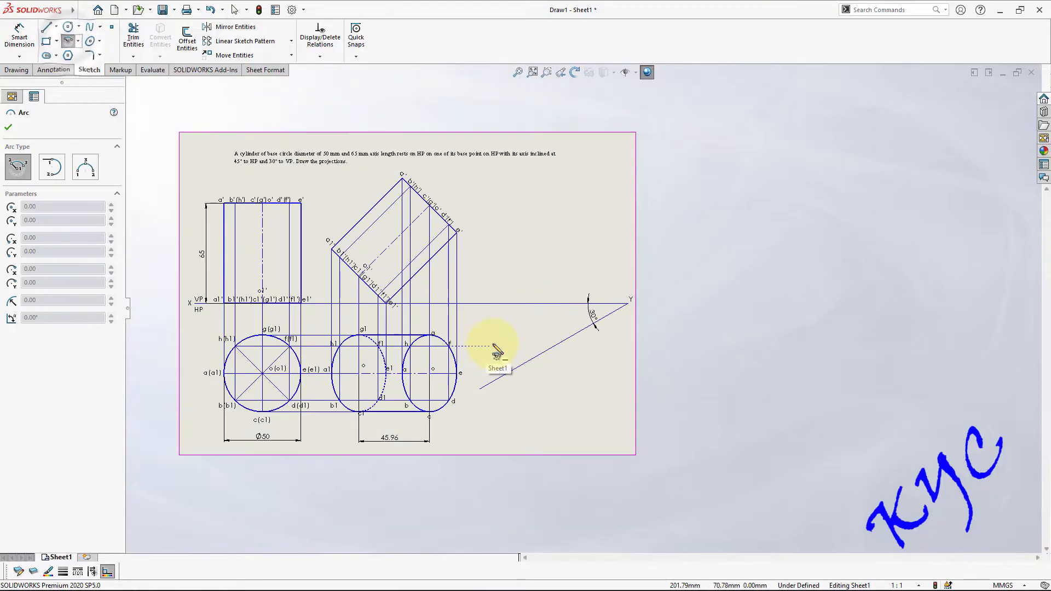
{"action": "scroll", "coordinate": [496, 350], "scroll_direction": "down", "scroll_amount": 2}
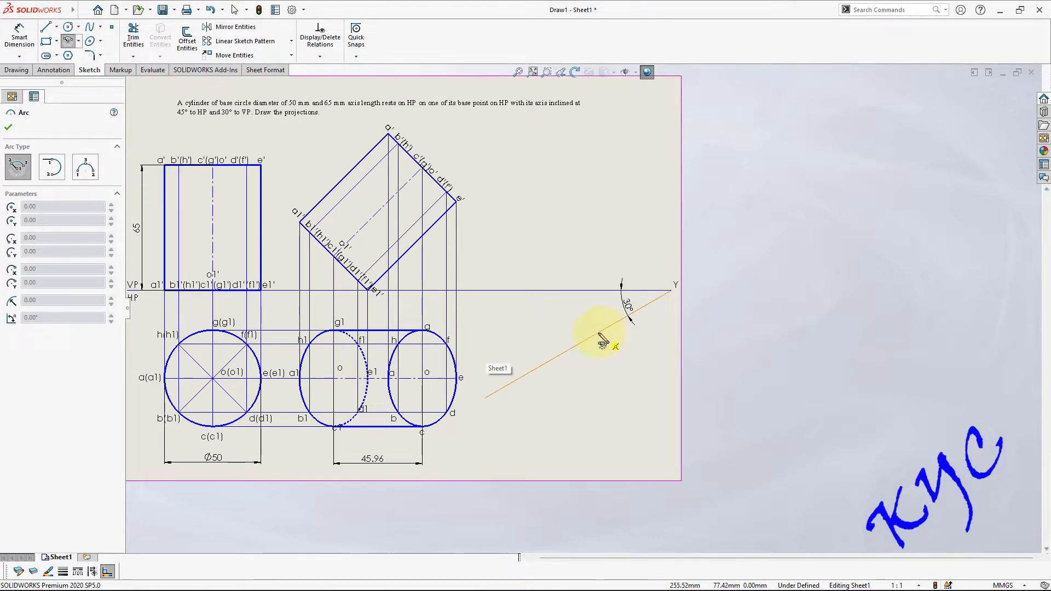
{"action": "left_click", "coordinate": [579, 343]}
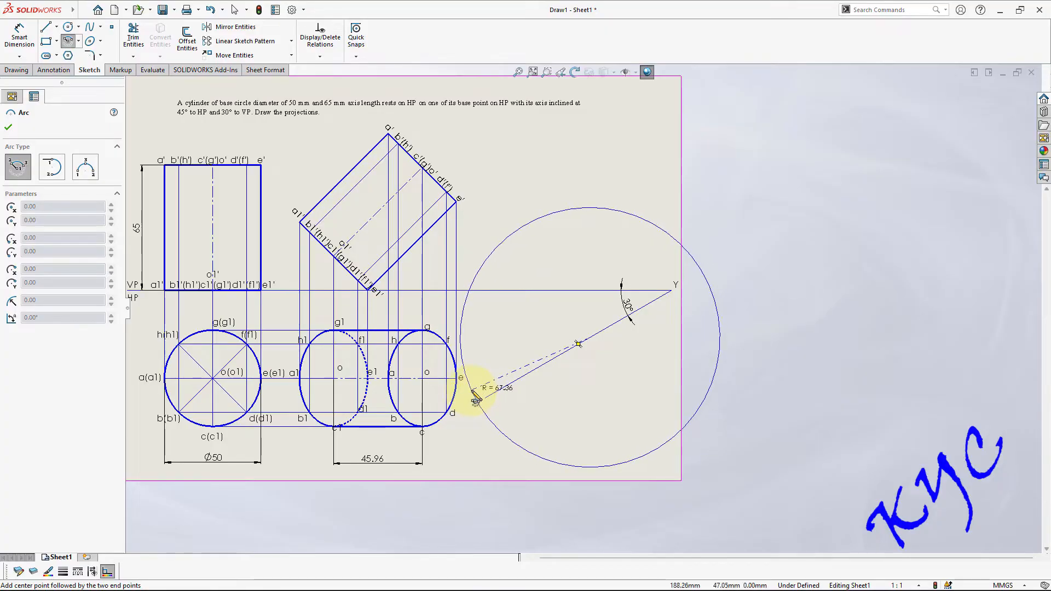
{"action": "left_click", "coordinate": [474, 390]}
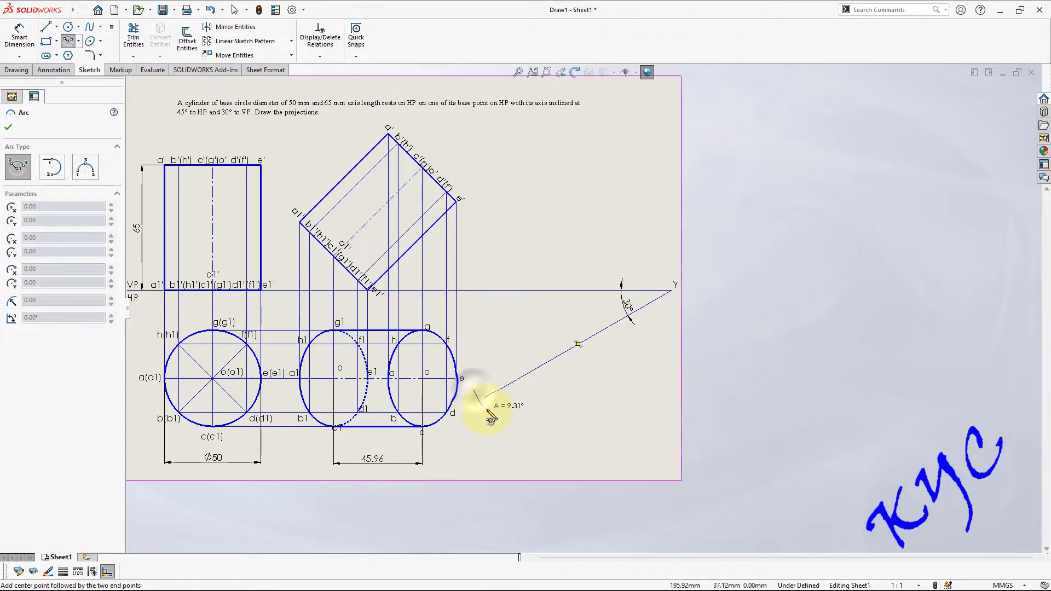
{"action": "left_click", "coordinate": [490, 417]}
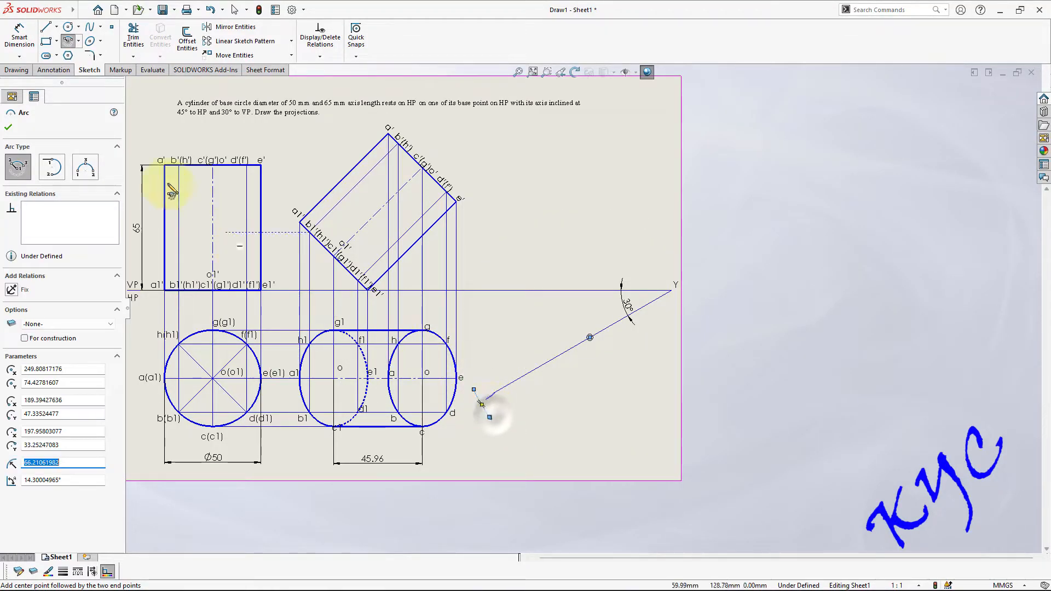
- Extend the 30° line to meet the arc, and dimension the arc's radius at 65 mm
{"action": "left_click", "coordinate": [138, 58]}
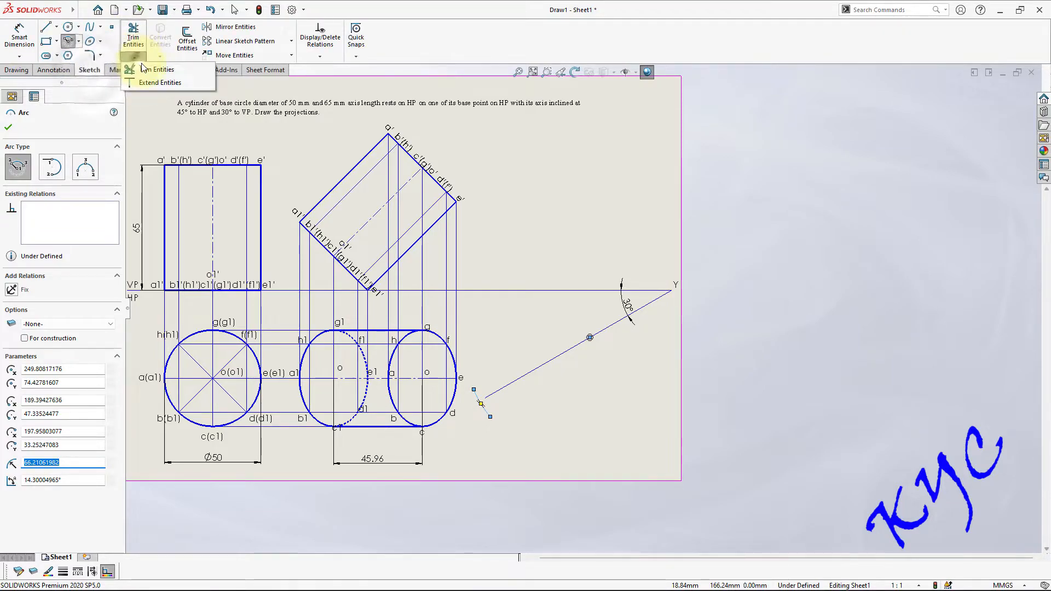
{"action": "left_click", "coordinate": [146, 81]}
{"action": "left_click", "coordinate": [502, 387]}
{"action": "left_click", "coordinate": [19, 35]}
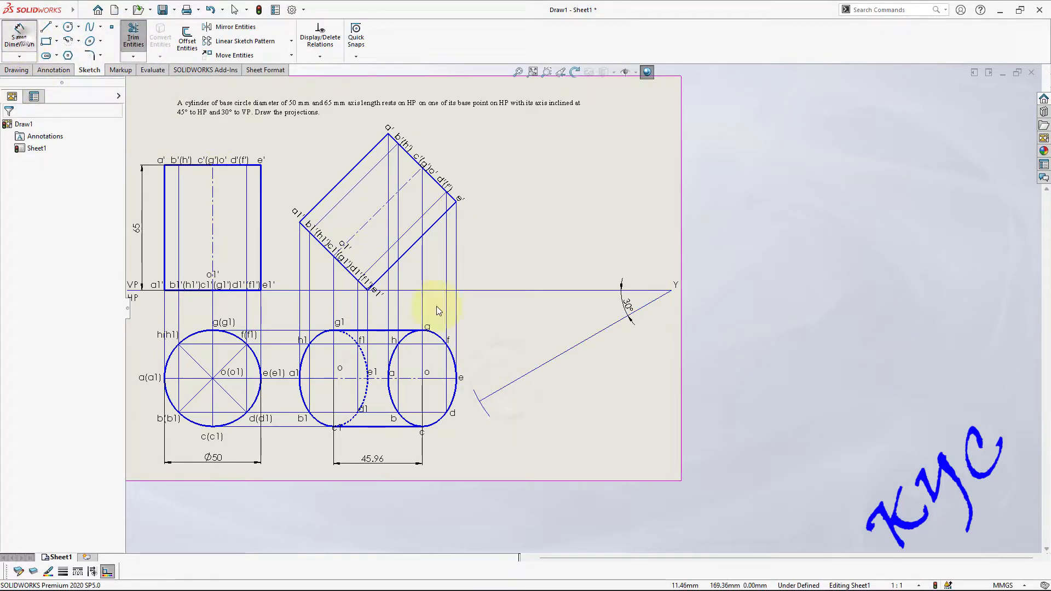
{"action": "left_click", "coordinate": [486, 413]}
{"action": "left_click", "coordinate": [559, 425]}
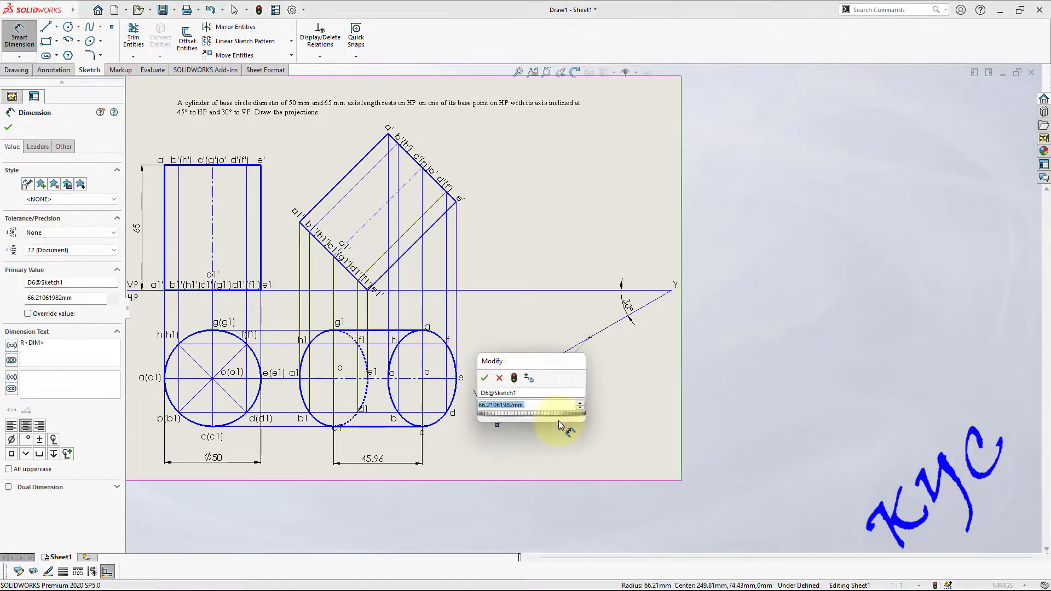
{"action": "type", "text": "65"}
{"action": "key", "text": "Return"}
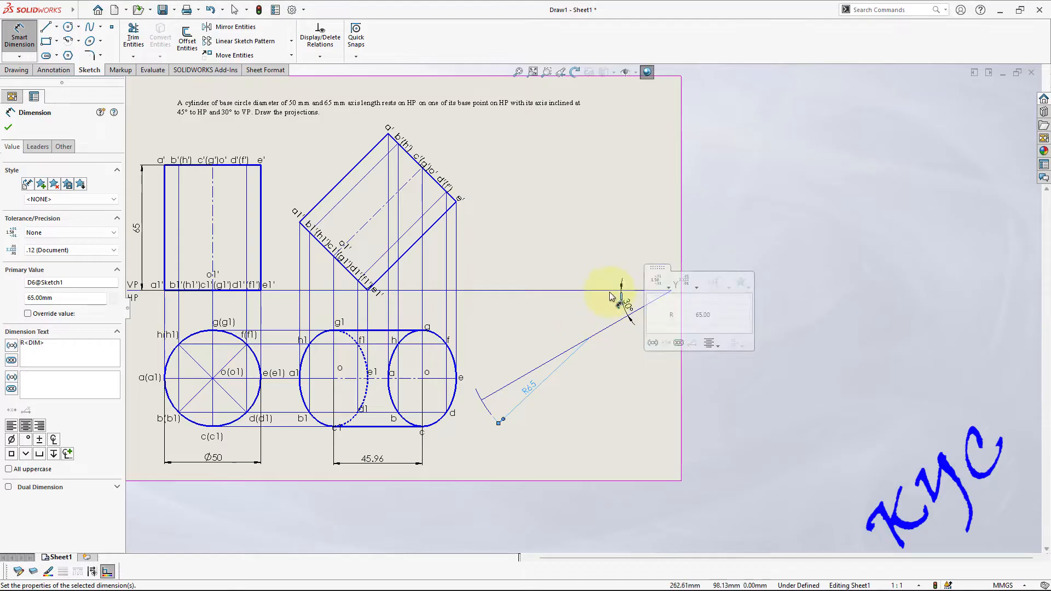
{"action": "key", "text": "Escape"}
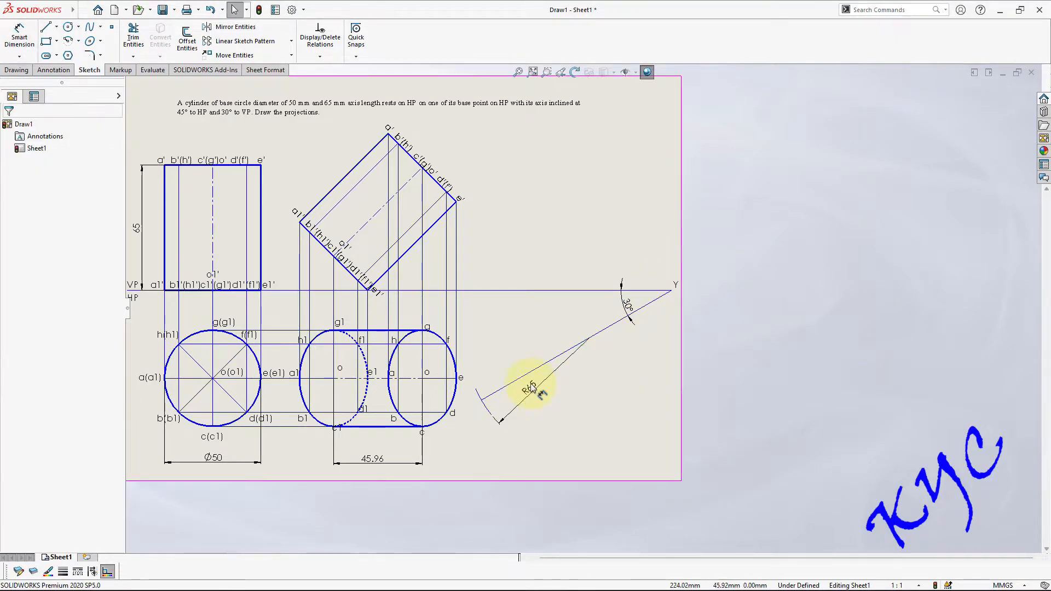
- Draw a horizontal line toward Y from the intersection of the R65 arc and the 30° line
{"action": "left_click", "coordinate": [46, 31]}
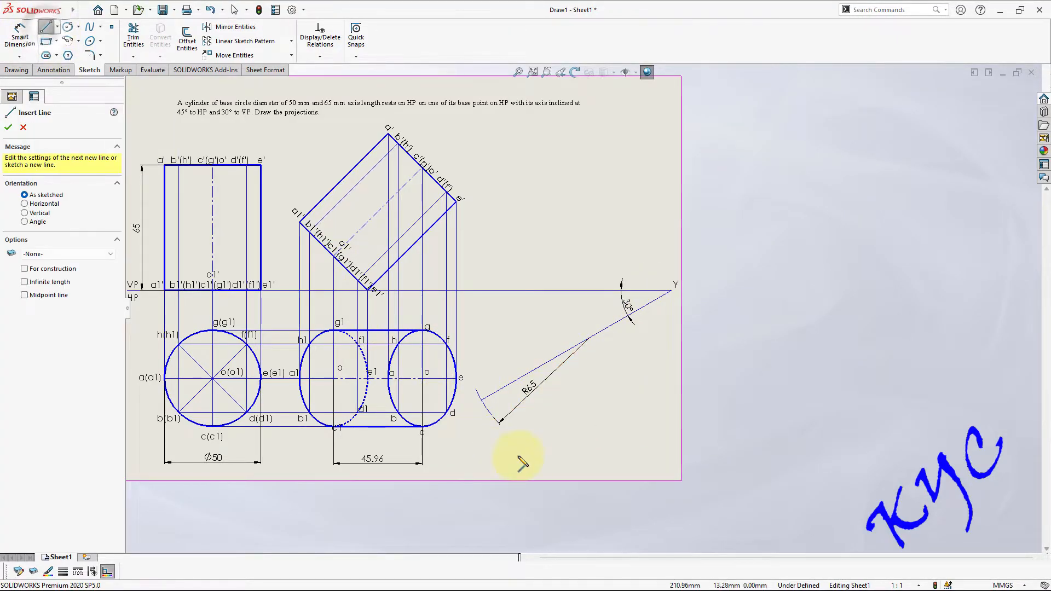
{"action": "left_click", "coordinate": [482, 400]}
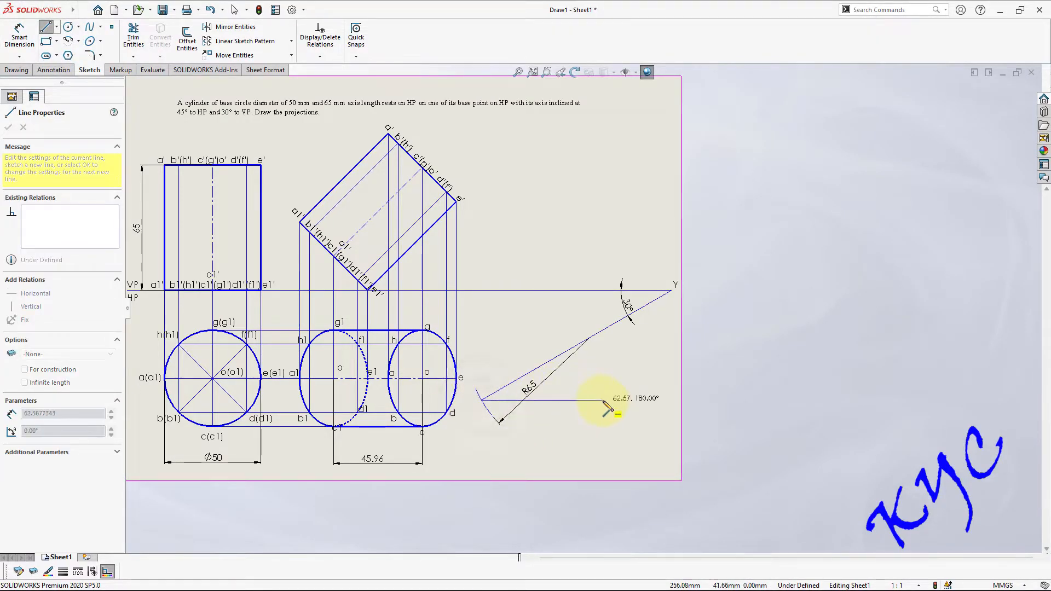
{"action": "double_click", "coordinate": [624, 400]}
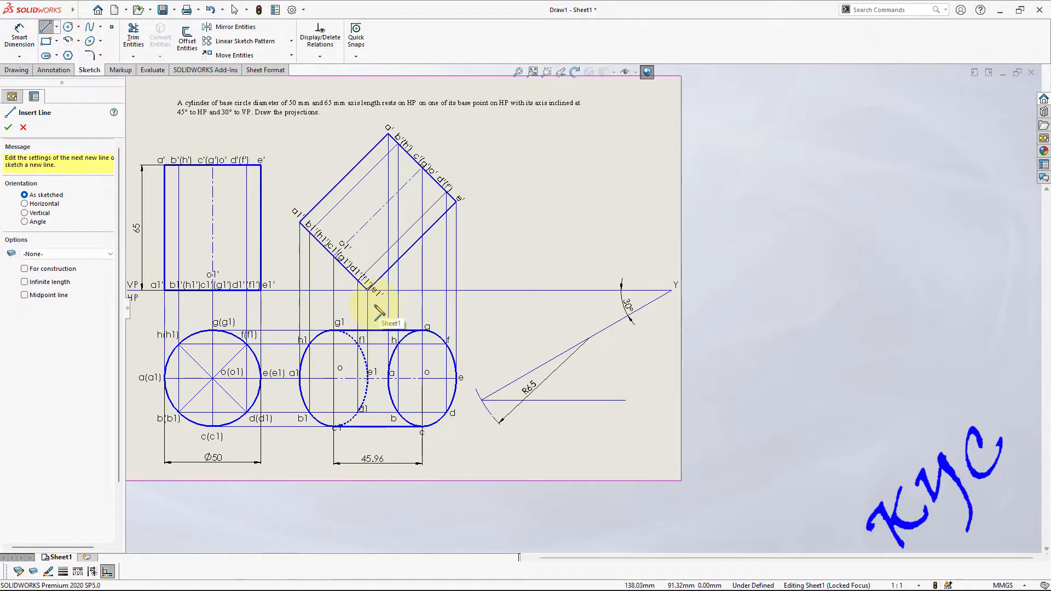
{"action": "key", "text": "Escape"}
- Copy the value of the 45.96 dimension, and draw an arc of about 45 mm radius from the R65 arc's centre across the horizontal line
{"action": "left_click", "coordinate": [374, 464]}
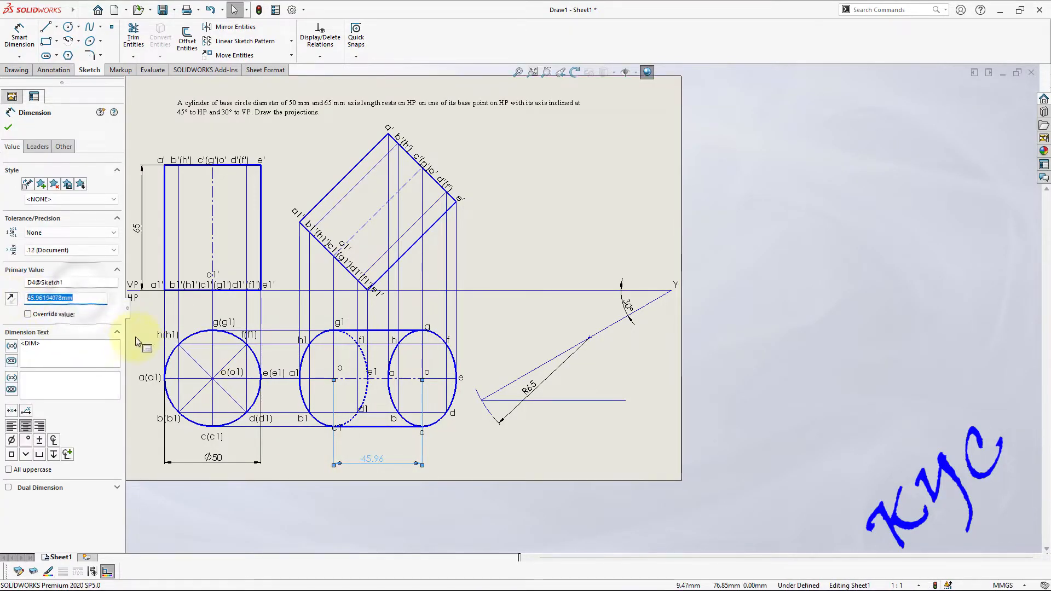
{"action": "key", "text": "Escape"}
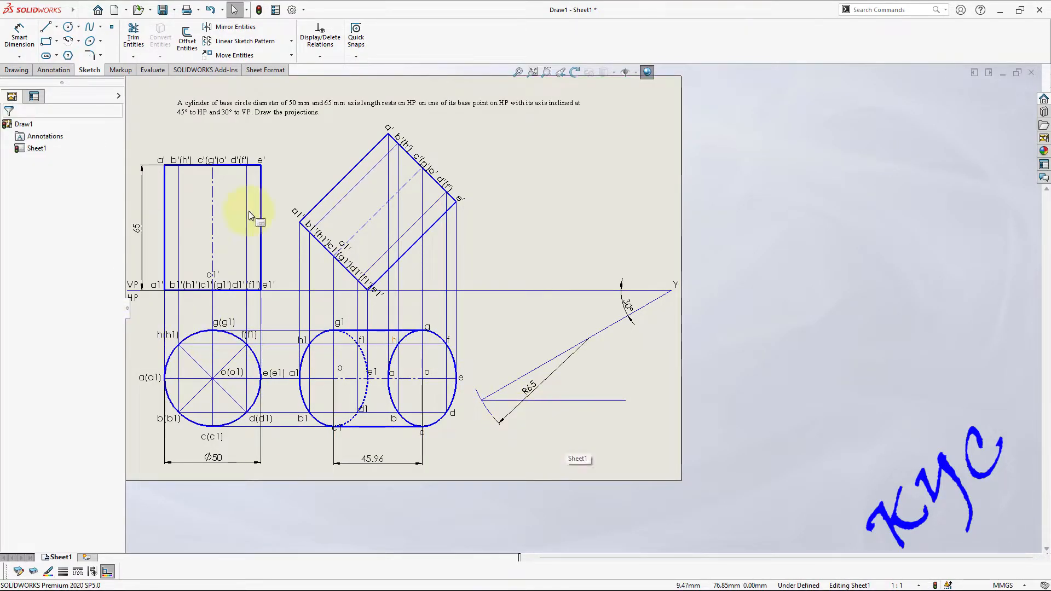
{"action": "left_click", "coordinate": [68, 41]}
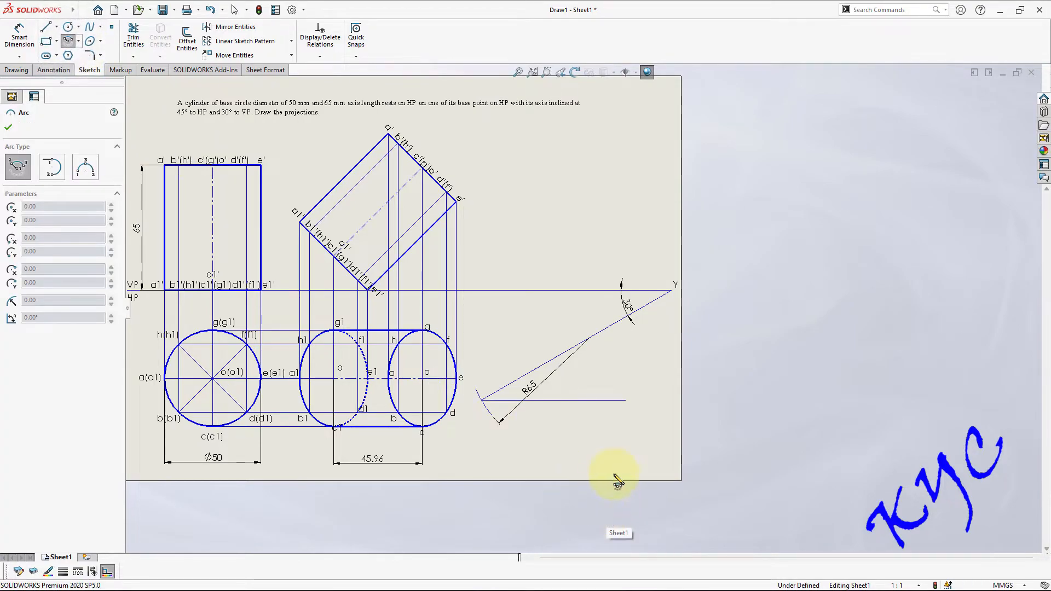
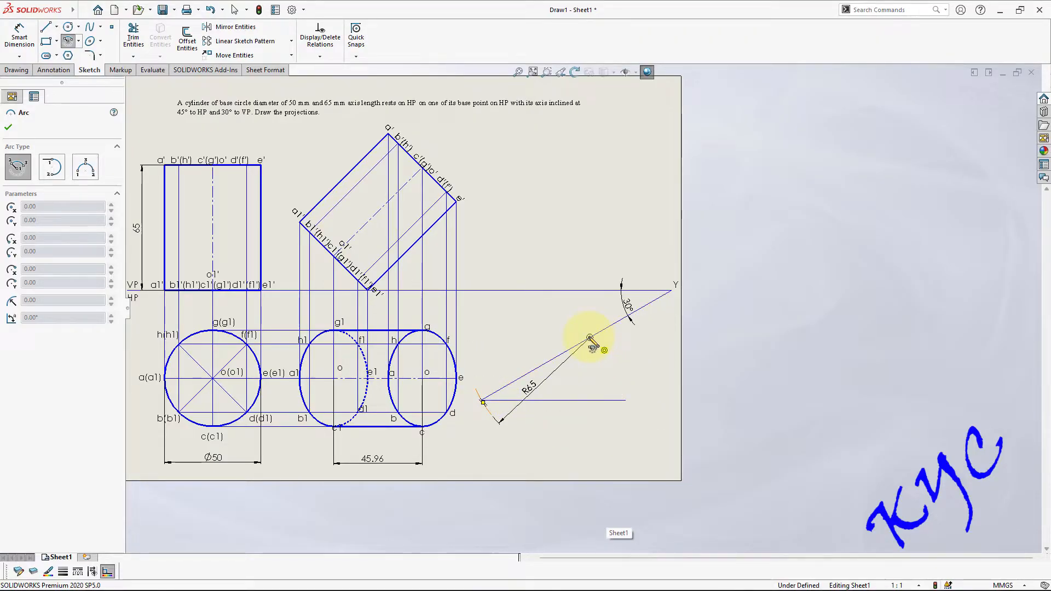
{"action": "left_click", "coordinate": [589, 337]}
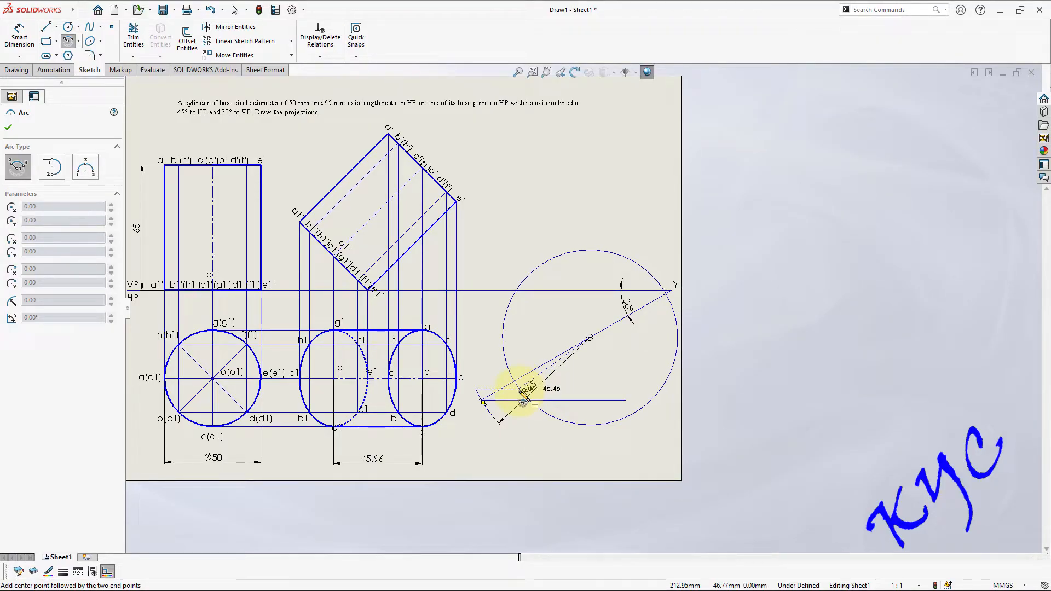
{"action": "left_click", "coordinate": [515, 384]}
{"action": "left_click", "coordinate": [547, 414]}
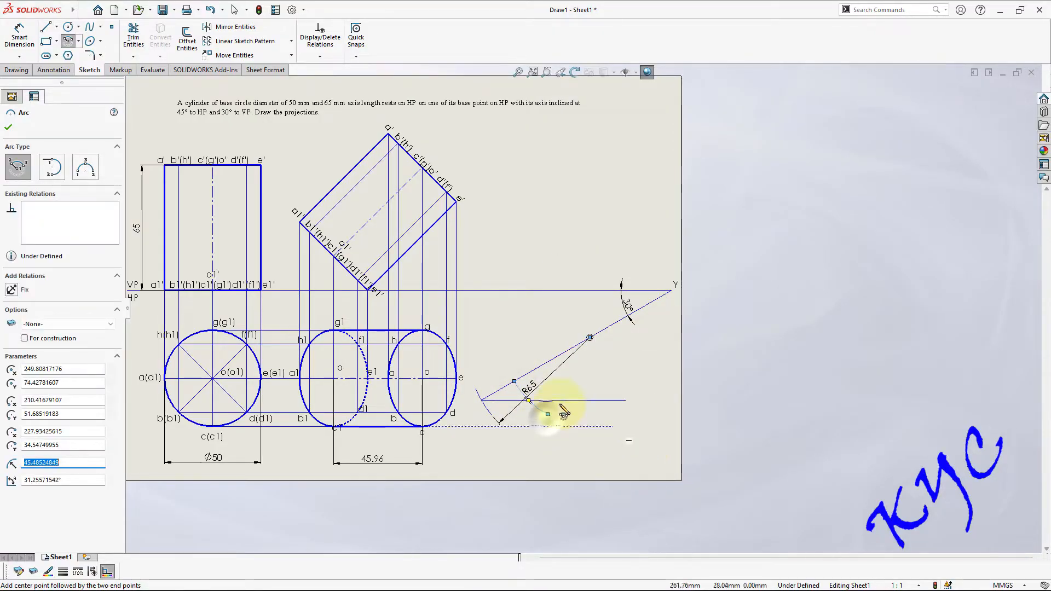
- Dimension the smaller arc's radius and set it to 45.96194078 mm
{"action": "left_click", "coordinate": [19, 37]}
{"action": "scroll", "coordinate": [550, 408], "scroll_direction": "down", "scroll_amount": 3}
{"action": "left_click", "coordinate": [542, 400]}
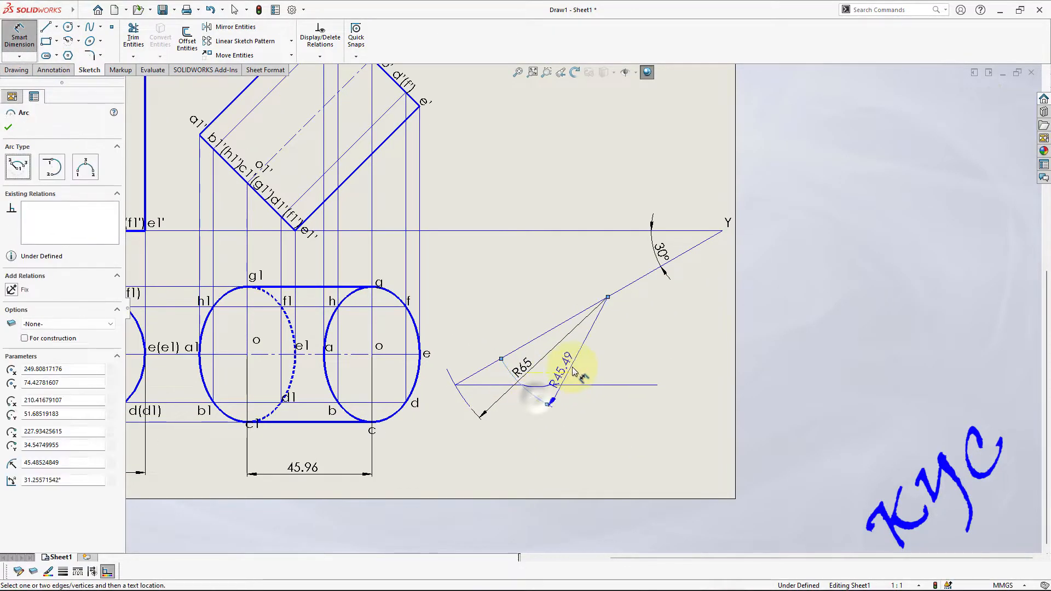
{"action": "left_click", "coordinate": [579, 362]}
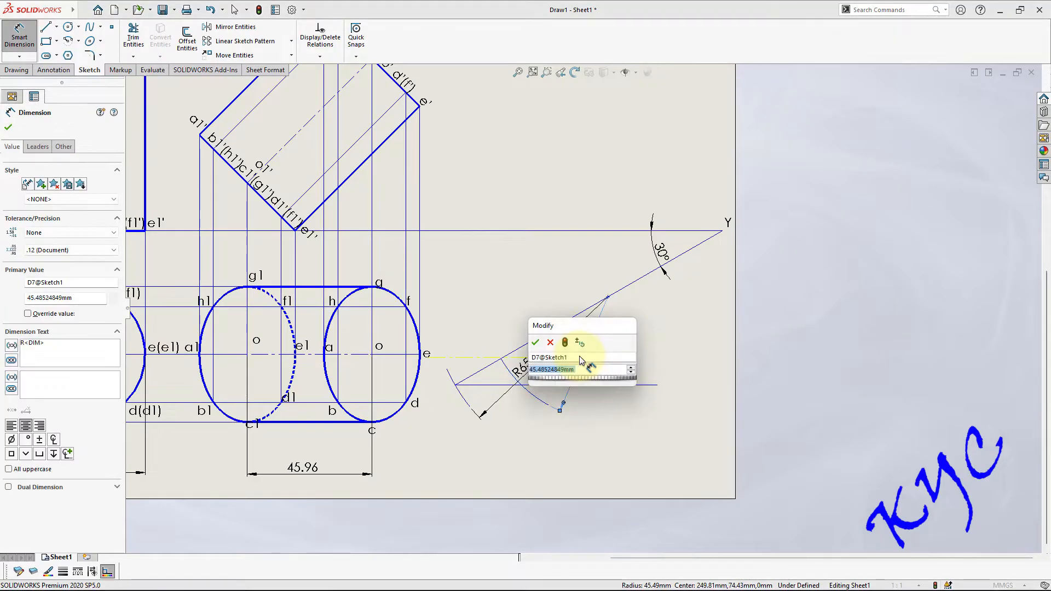
{"action": "left_click", "coordinate": [535, 345]}
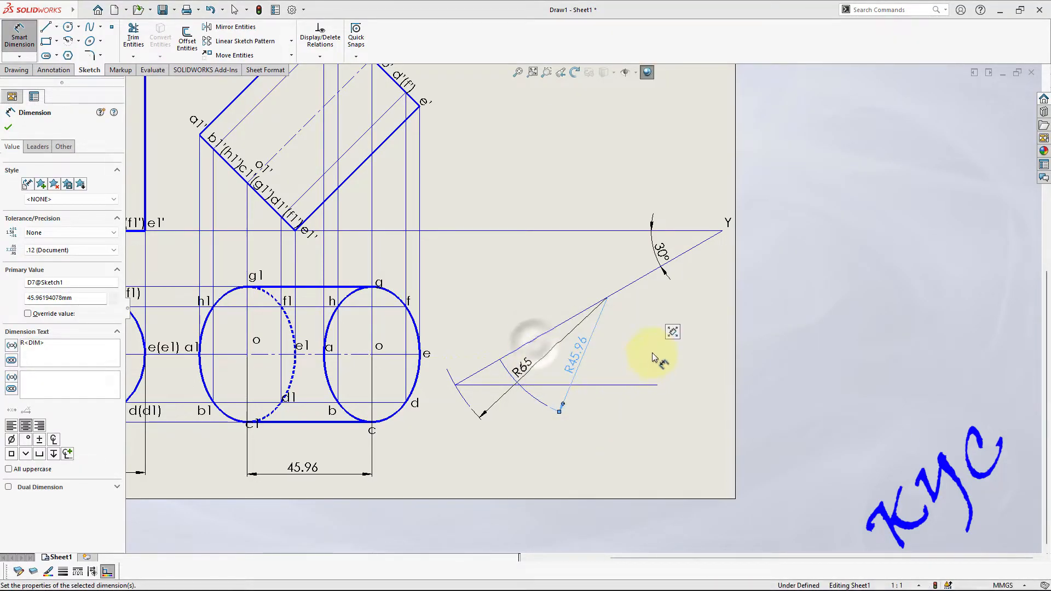
- Draw a line from the smaller arc's intersection with the horizontal line through the arcs' common centre up to the XY line
{"action": "left_click", "coordinate": [132, 37]}
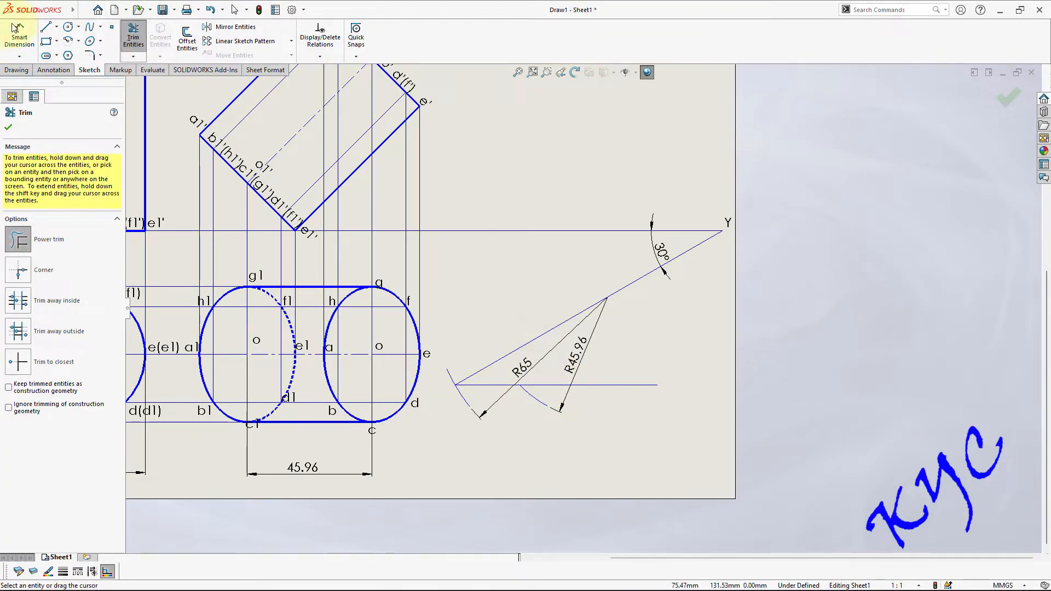
{"action": "left_click", "coordinate": [48, 28]}
{"action": "left_click", "coordinate": [518, 386]}
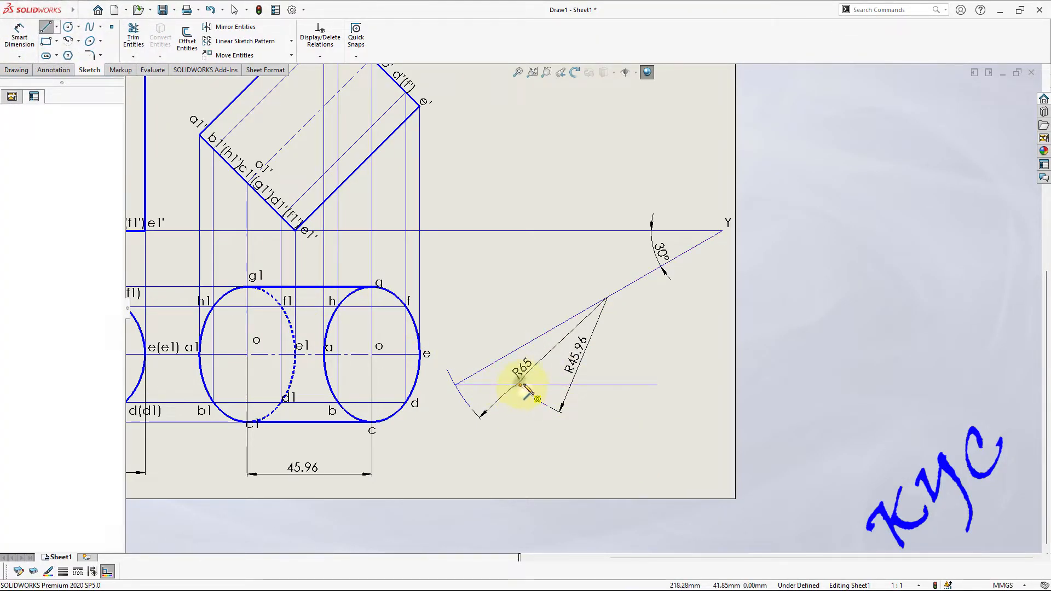
{"action": "left_click", "coordinate": [607, 297]}
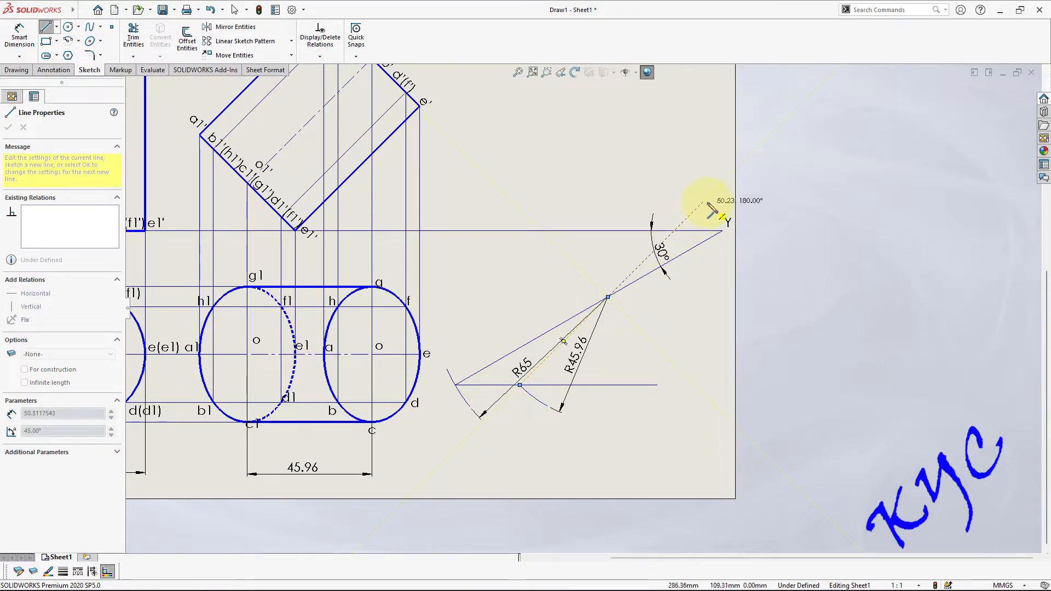
{"action": "right_click_drag", "start_coordinate": [700, 192], "coordinate": [676, 184]}
{"action": "key", "text": "Escape"}
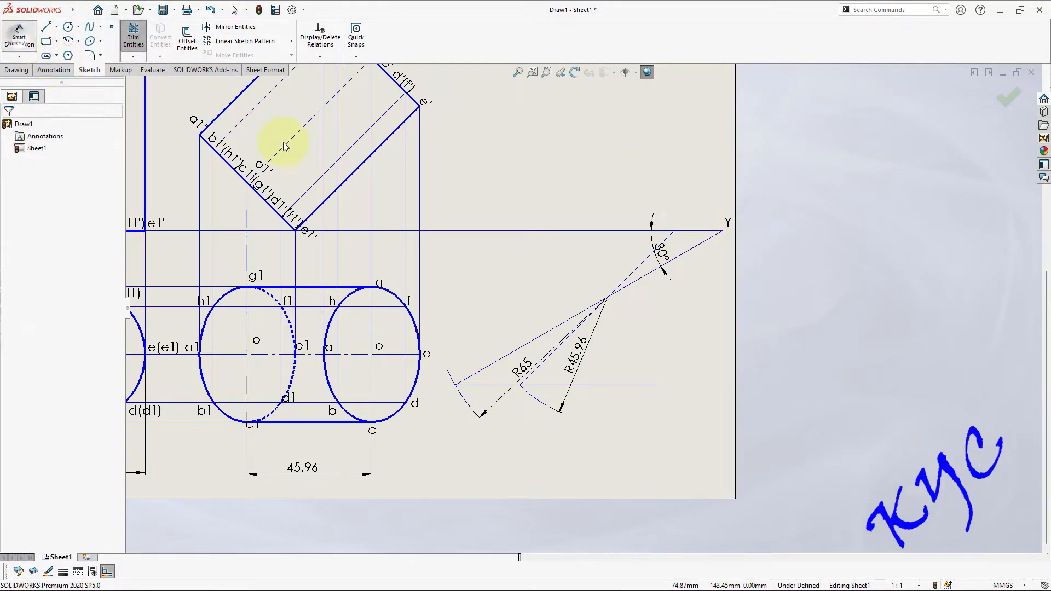
- Dimension the angle between the new inclined line and the XY line as a driven dimension
{"action": "left_click", "coordinate": [20, 35]}
{"action": "left_click", "coordinate": [644, 272]}
{"action": "left_click", "coordinate": [596, 231]}
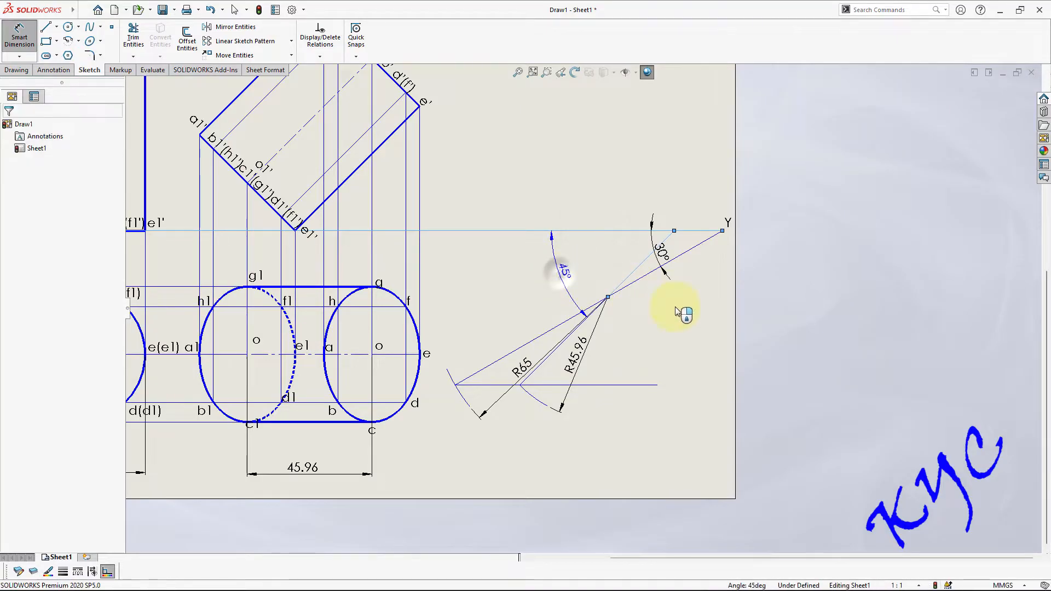
{"action": "left_click", "coordinate": [563, 269]}
{"action": "left_click", "coordinate": [383, 202]}
{"action": "left_click", "coordinate": [731, 371]}
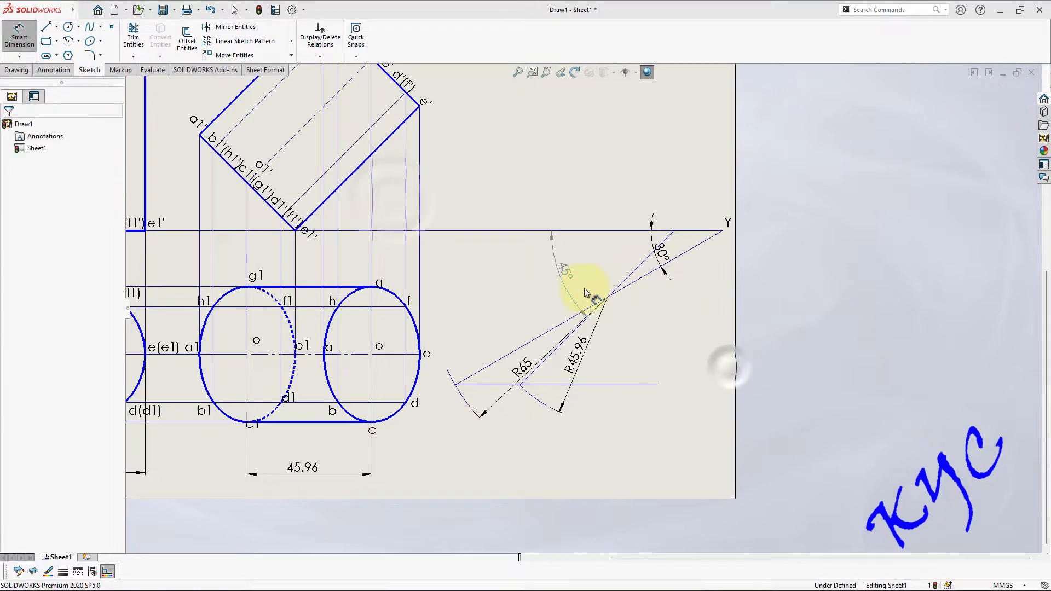
- Reposition the 30° and 45° angle dimensions side by side below the XY line
{"action": "left_click", "coordinate": [651, 222]}
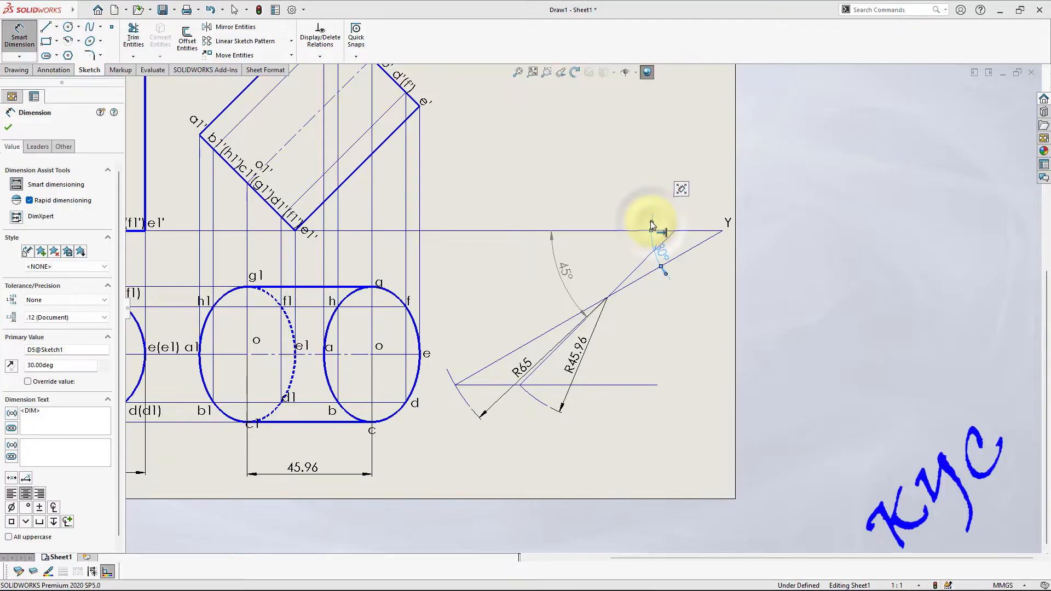
{"action": "left_click_drag", "start_coordinate": [663, 240], "coordinate": [630, 258]}
{"action": "left_click_drag", "start_coordinate": [559, 272], "coordinate": [621, 263]}
{"action": "left_click", "coordinate": [664, 345]}
- Delete the R65 and R45.96 radius dimensions from the two arcs
{"action": "left_click", "coordinate": [524, 366]}
{"action": "key", "text": "Delete"}
{"action": "left_click", "coordinate": [581, 352]}
{"action": "key", "text": "Delete"}
{"action": "scroll", "coordinate": [655, 438], "scroll_direction": "up", "scroll_amount": 3}
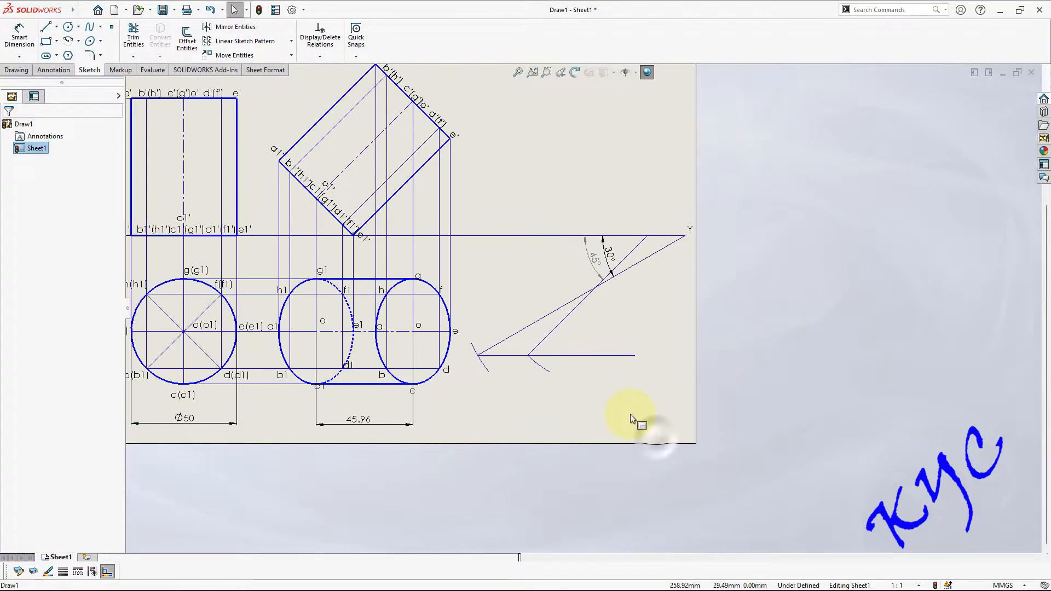
- Copy the second top view with its labels from its o-end ellipse centre to the intersection of the two inclined lines below XY
{"action": "scroll", "coordinate": [375, 270], "scroll_direction": "down", "scroll_amount": 2}
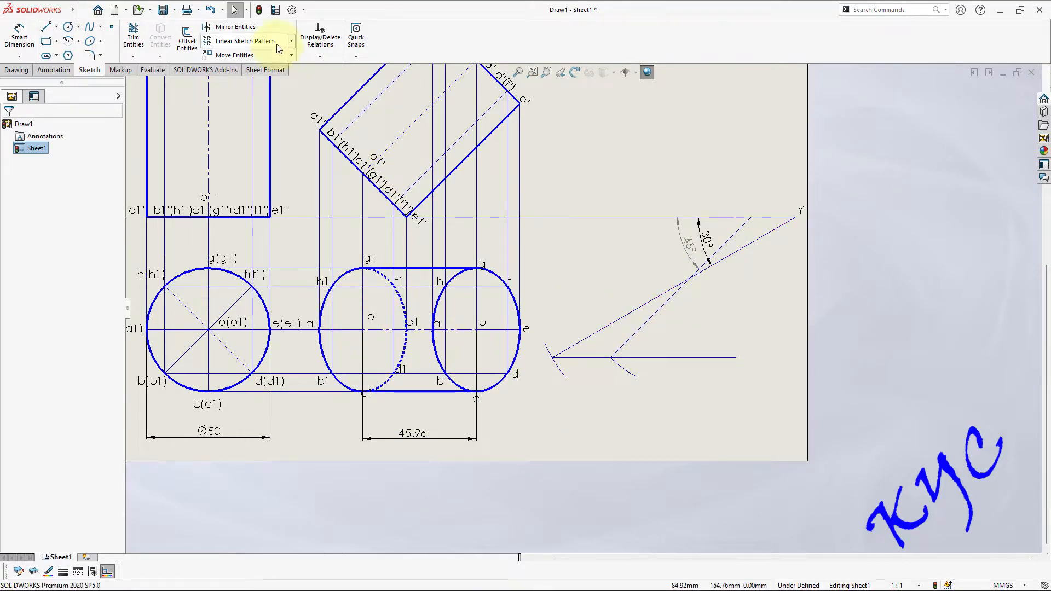
{"action": "left_click", "coordinate": [292, 54]}
{"action": "left_click", "coordinate": [268, 83]}
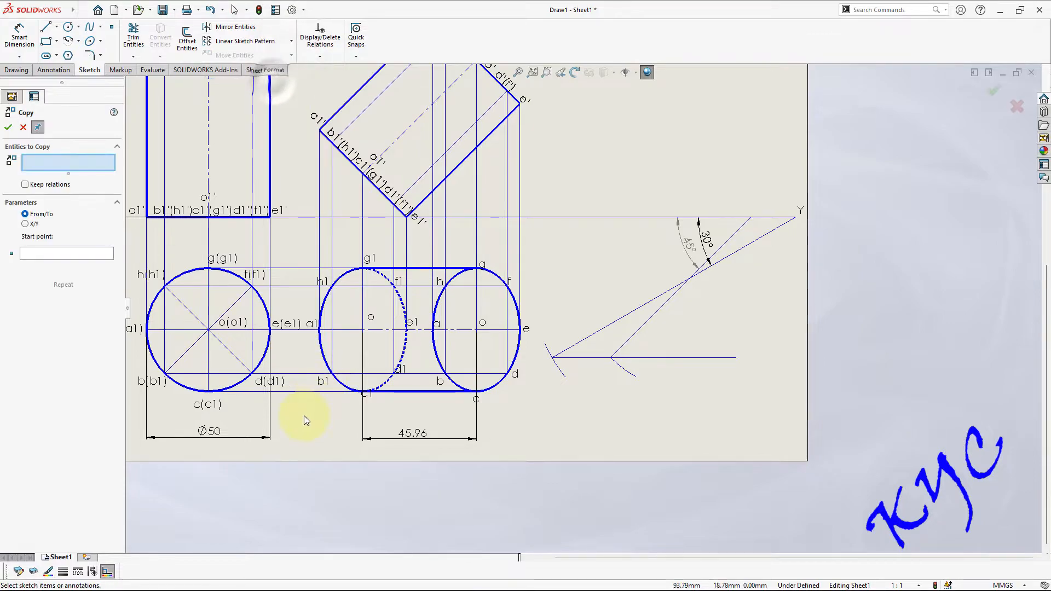
{"action": "left_click_drag", "start_coordinate": [305, 428], "coordinate": [551, 247]}
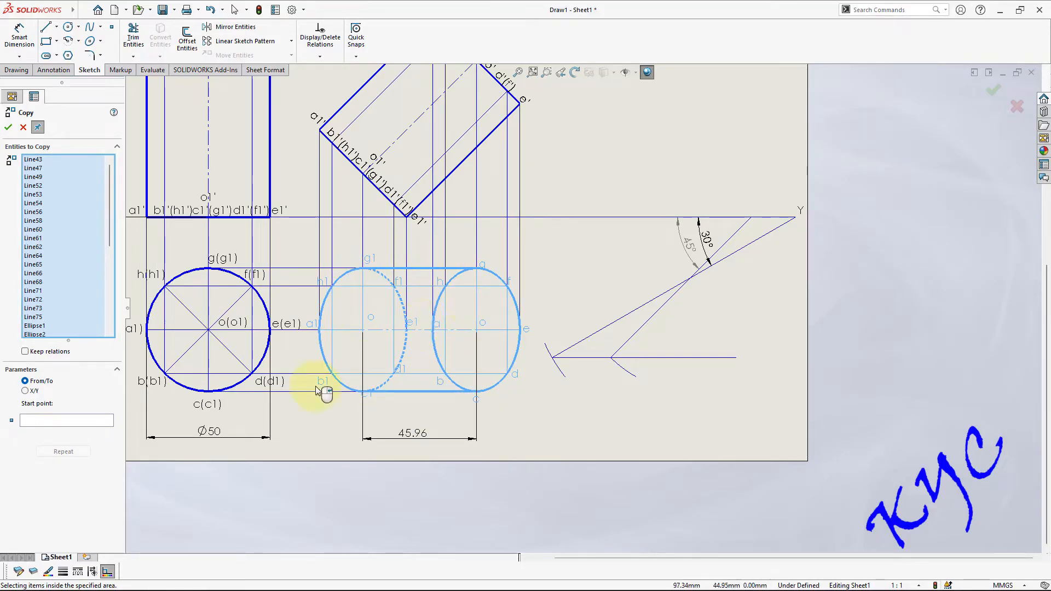
{"action": "left_click", "coordinate": [77, 421]}
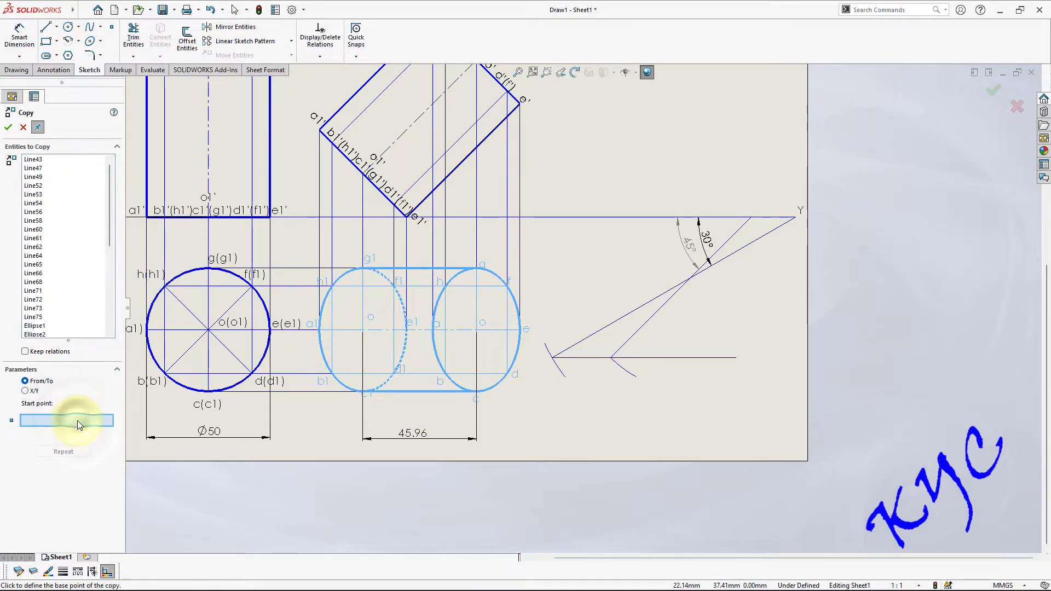
{"action": "left_click", "coordinate": [476, 330]}
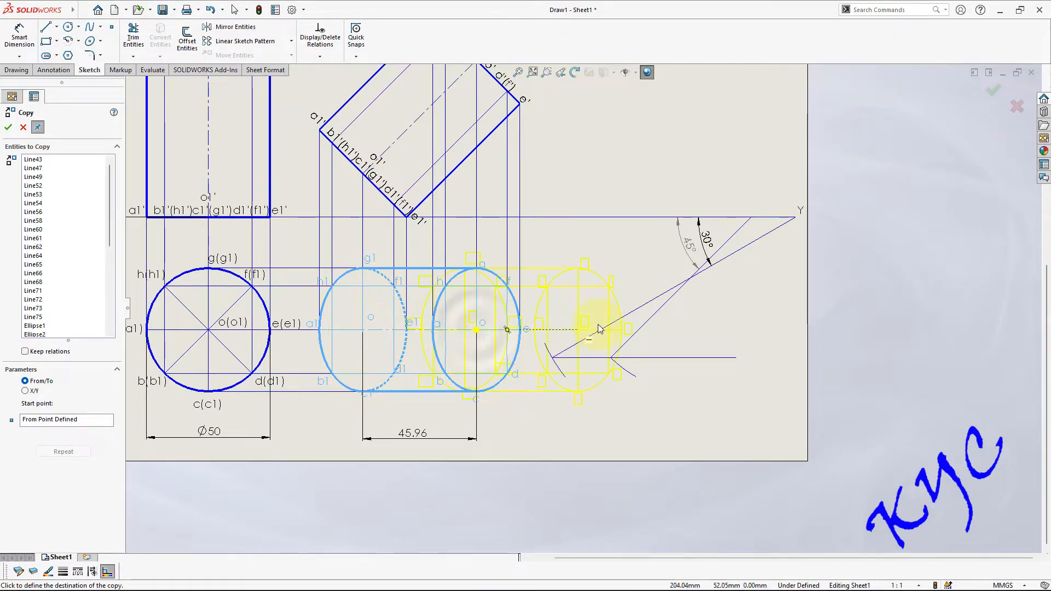
{"action": "left_click", "coordinate": [691, 279]}
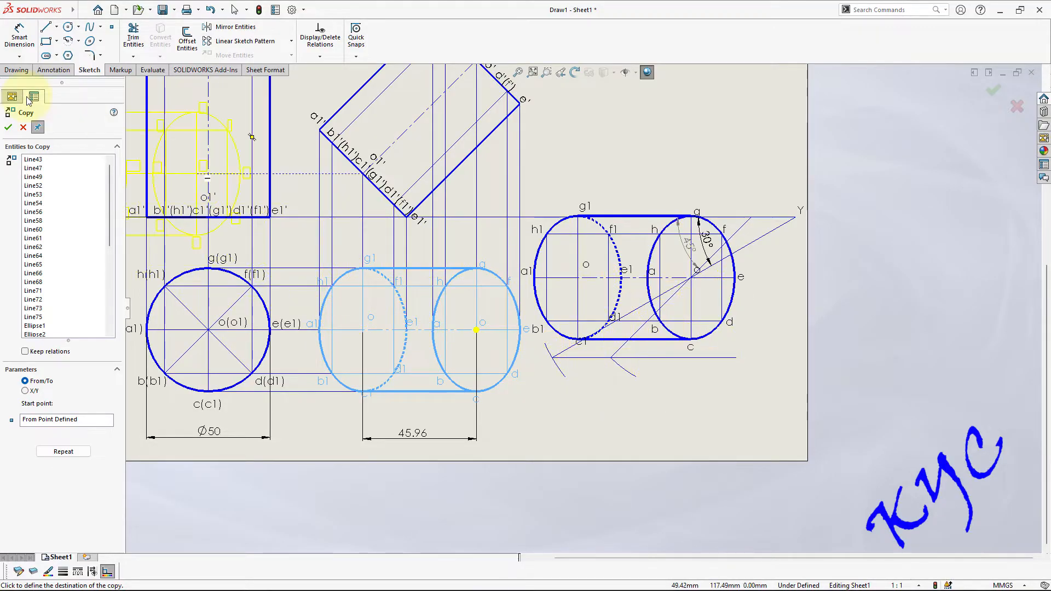
{"action": "left_click", "coordinate": [9, 127]}
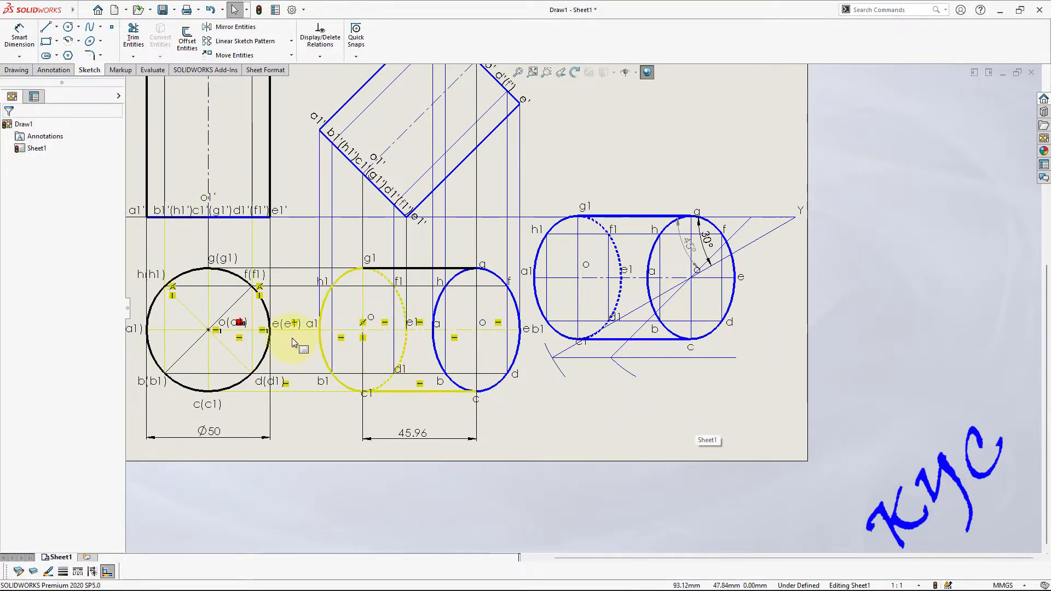
- Delete the conflicting sketch relation near the centre of the circle in the first top view
{"action": "left_click", "coordinate": [241, 325]}
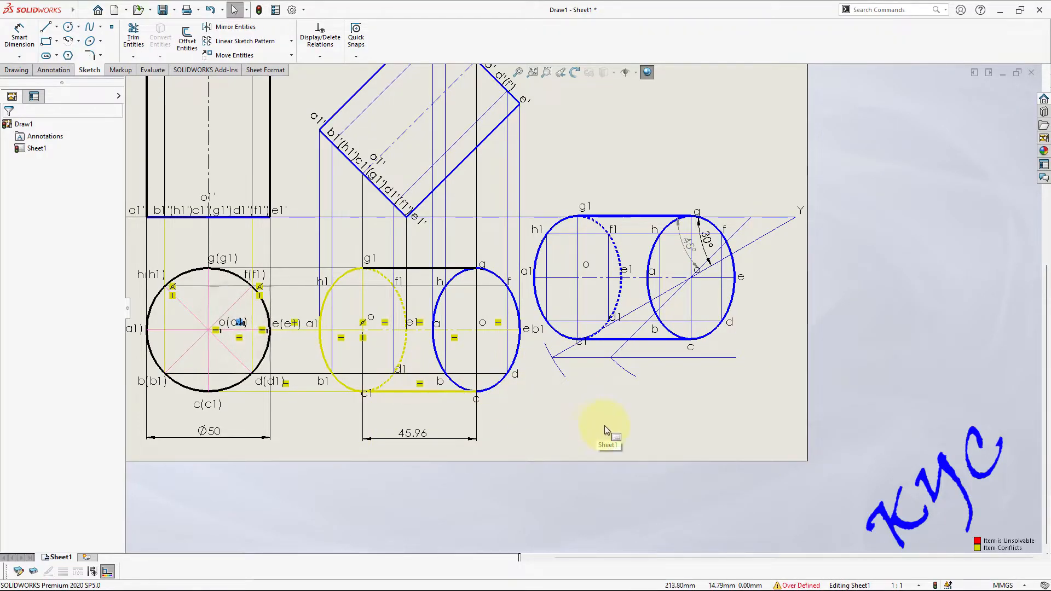
{"action": "left_click", "coordinate": [826, 464]}
{"action": "scroll", "coordinate": [665, 235], "scroll_direction": "down", "scroll_amount": 2}
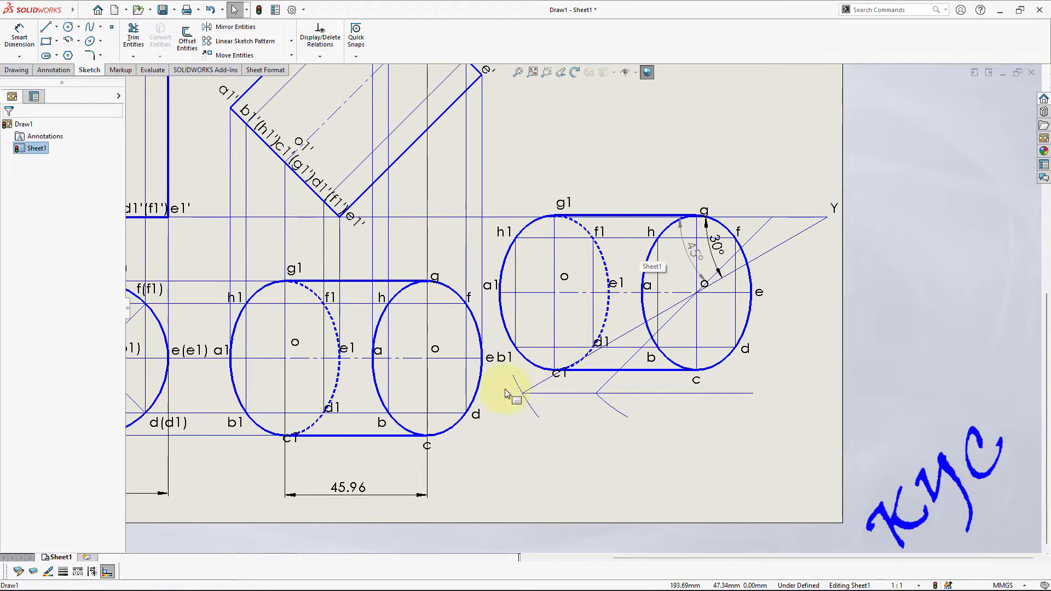
- Rotate the copied top view with all its labels by 45° about its o-end ellipse centre, leaving the 45° inclined line out of the selection
{"action": "left_click", "coordinate": [291, 55]}
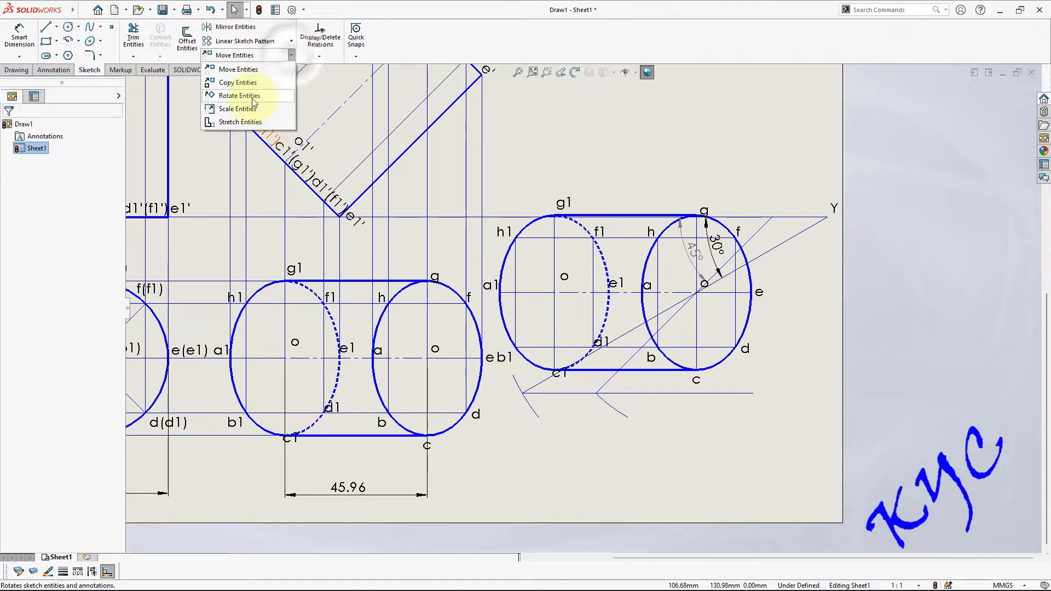
{"action": "left_click", "coordinate": [270, 92]}
{"action": "left_click_drag", "start_coordinate": [498, 382], "coordinate": [799, 176]}
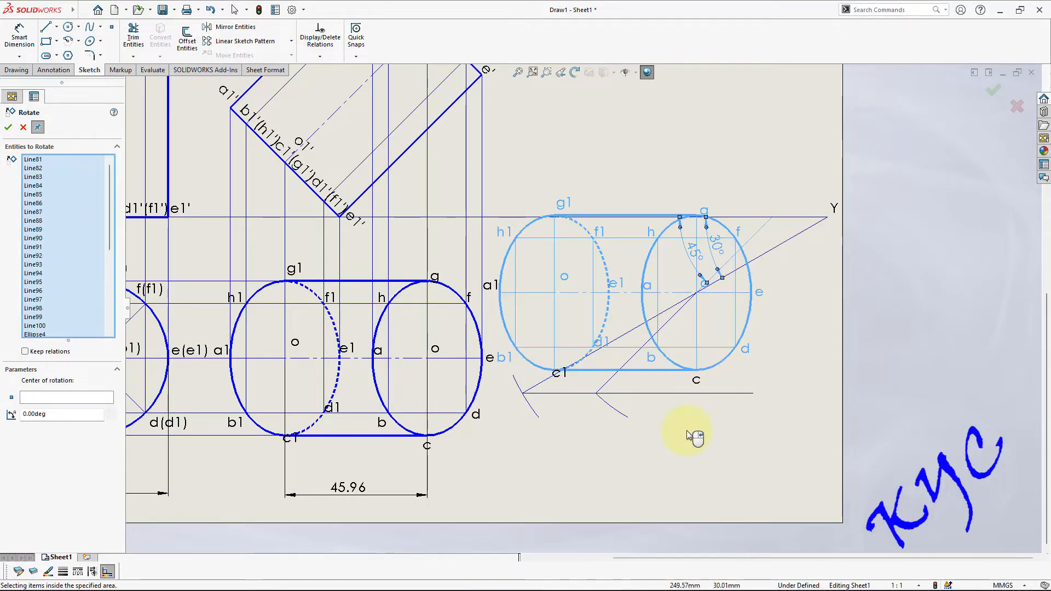
{"action": "left_click", "coordinate": [492, 285]}
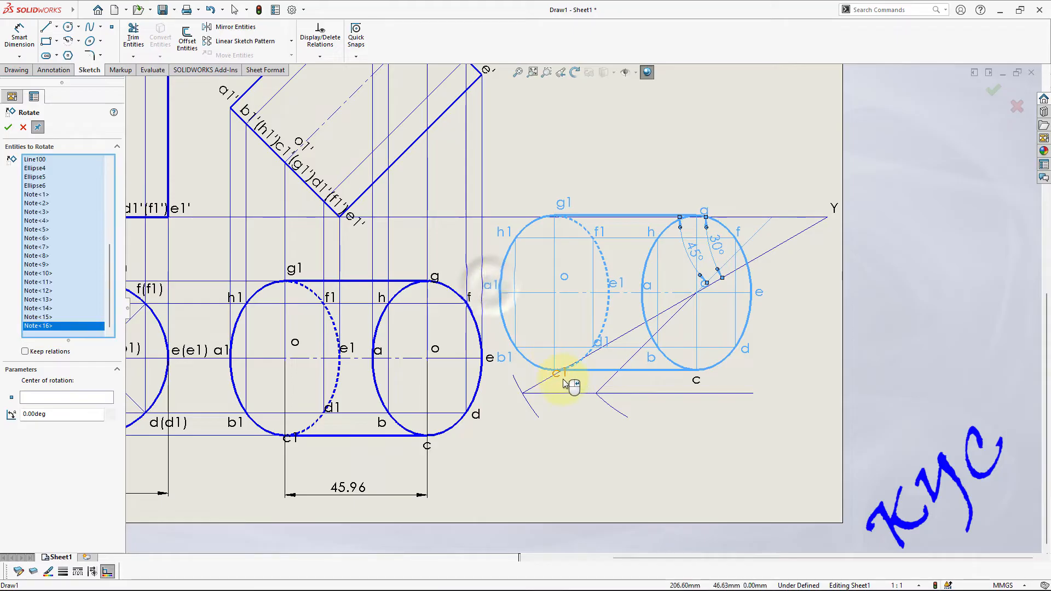
{"action": "left_click", "coordinate": [696, 381]}
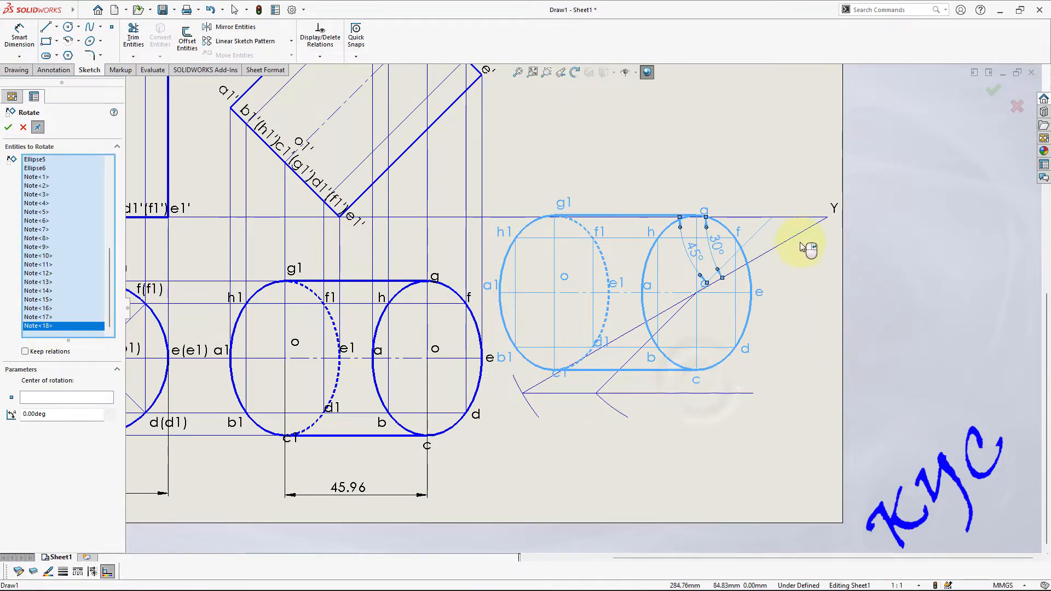
{"action": "left_click", "coordinate": [765, 234]}
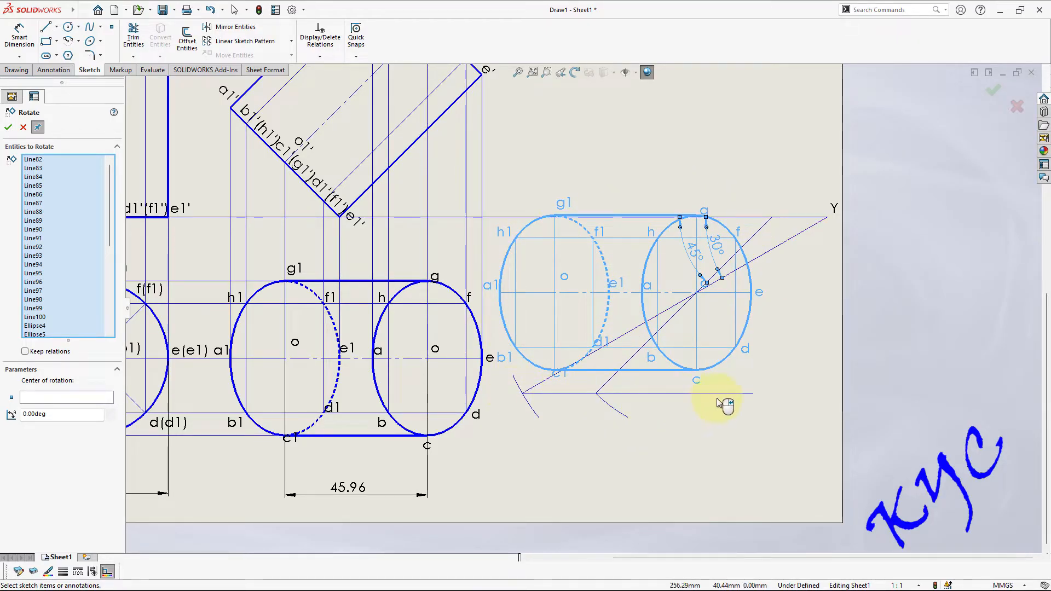
{"action": "left_click", "coordinate": [63, 397]}
{"action": "left_click", "coordinate": [696, 294]}
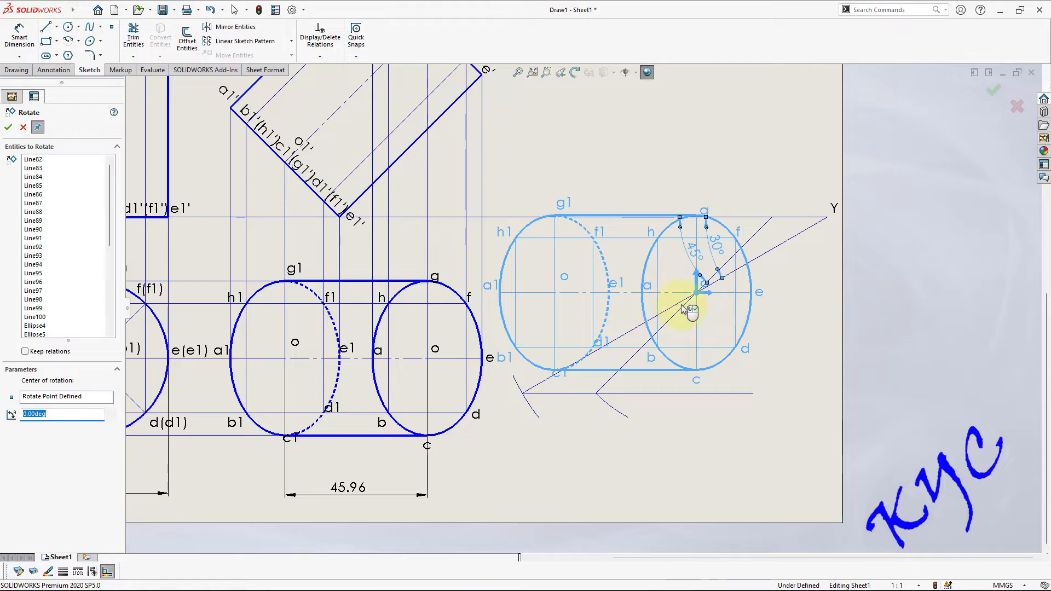
{"action": "left_click_drag", "start_coordinate": [714, 299], "coordinate": [714, 282]}
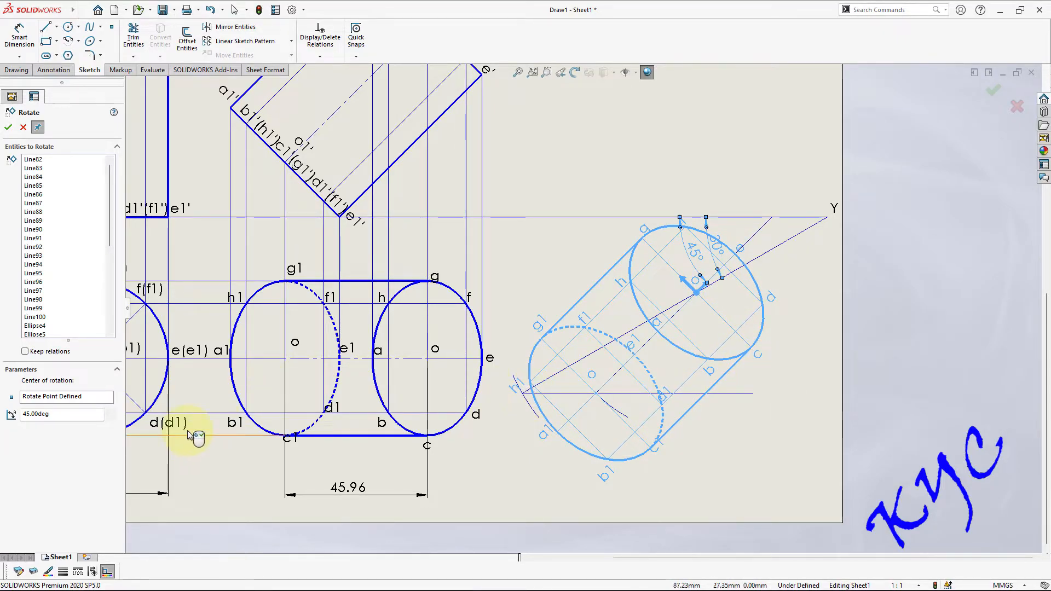
{"action": "left_click", "coordinate": [69, 419]}
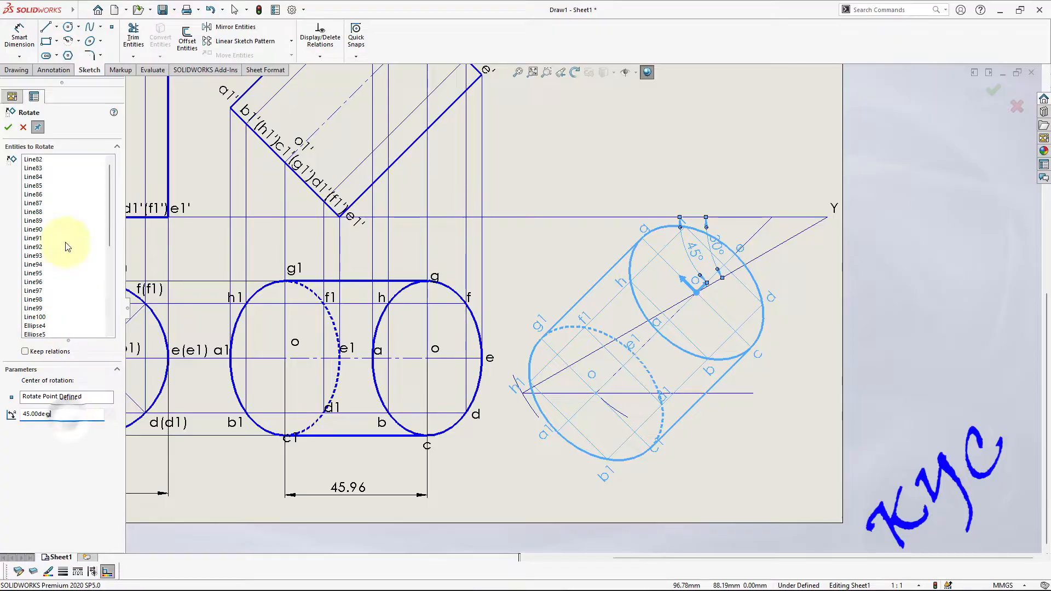
{"action": "left_click", "coordinate": [8, 128]}
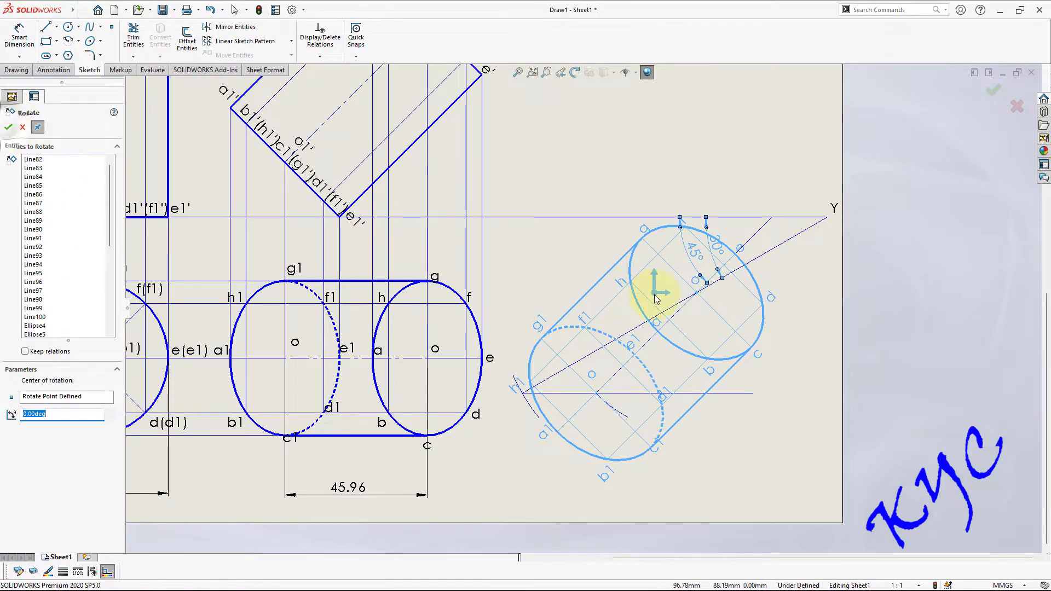
{"action": "key", "text": "Escape"}
{"action": "key", "text": "Escape"}
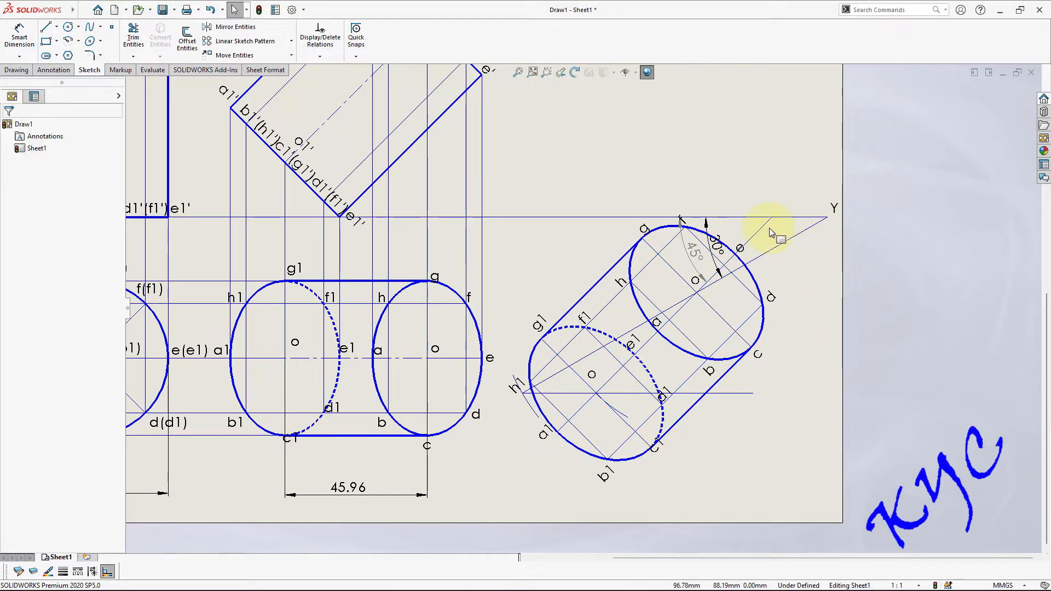
- Draw a vertical projector from a1 in the rotated top view to the level of a1' and join it horizontally to a1' in the tilted front view
{"action": "scroll", "coordinate": [746, 234], "scroll_direction": "up", "scroll_amount": 4}
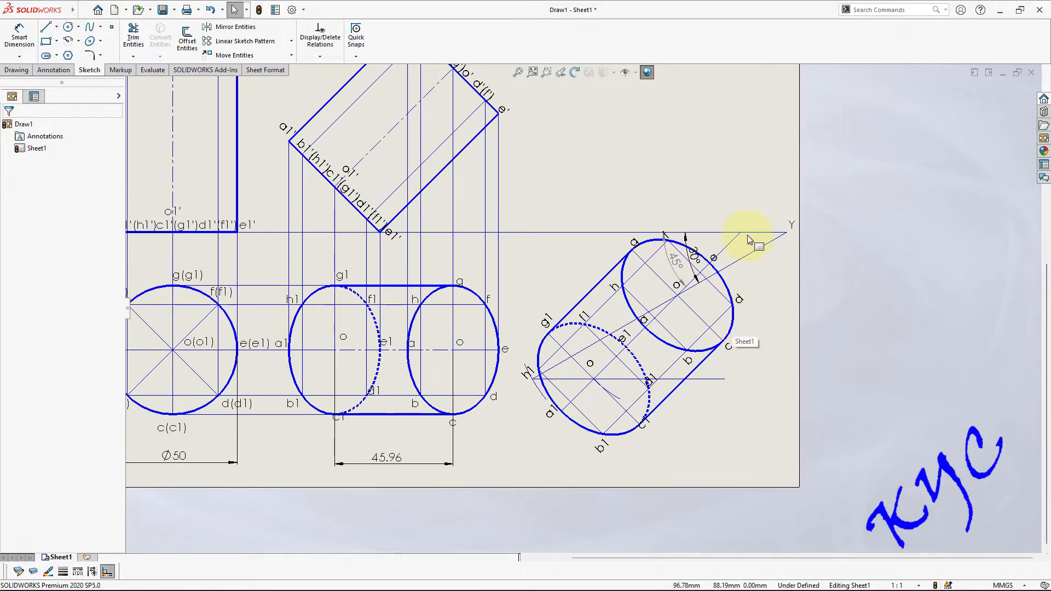
{"action": "scroll", "coordinate": [628, 269], "scroll_direction": "down", "scroll_amount": 3}
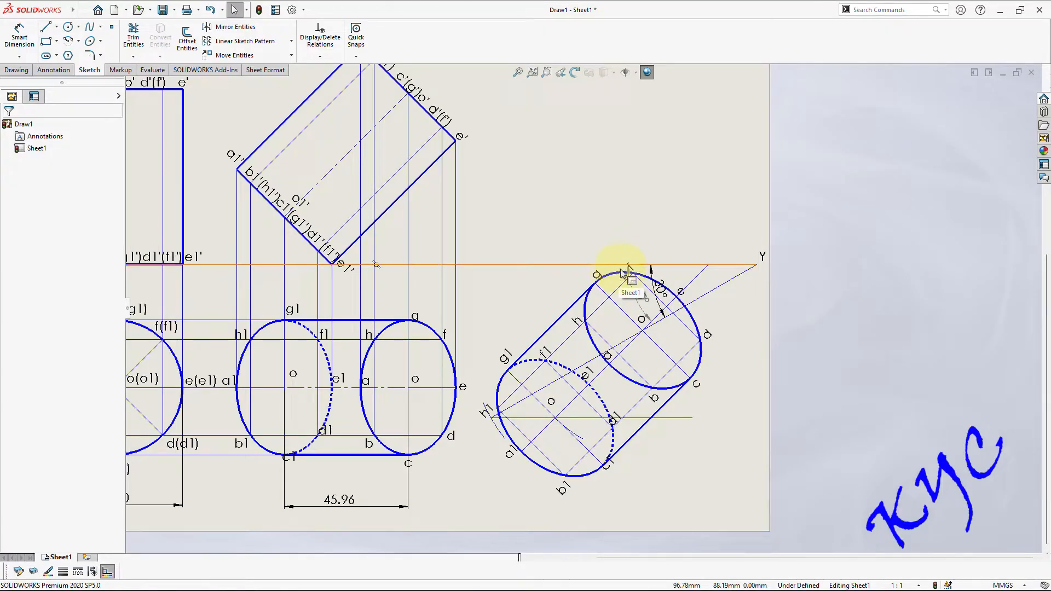
{"action": "scroll", "coordinate": [616, 272], "scroll_direction": "up", "scroll_amount": 2}
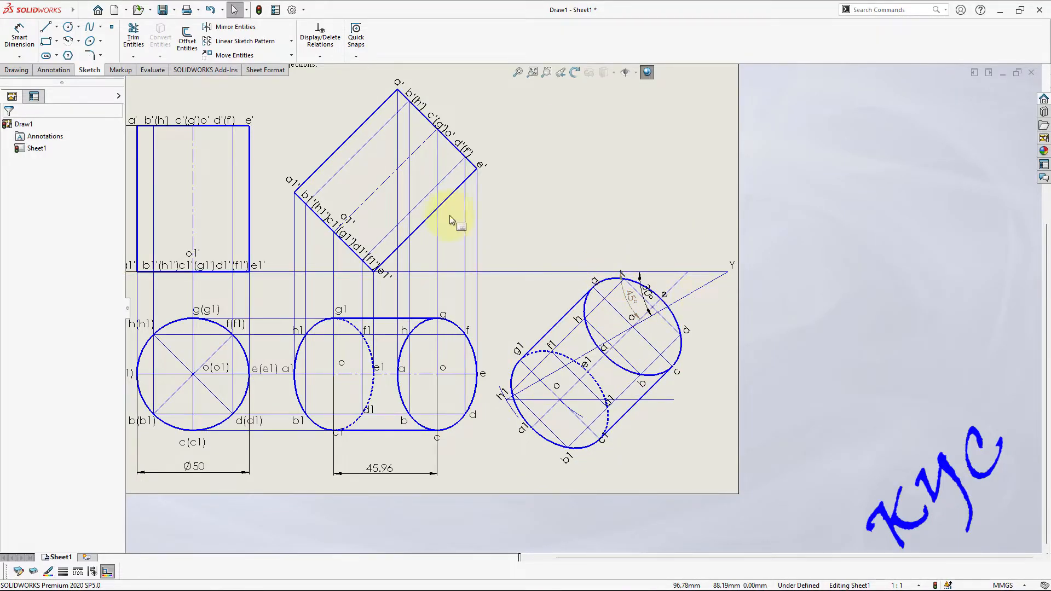
{"action": "left_click", "coordinate": [44, 30]}
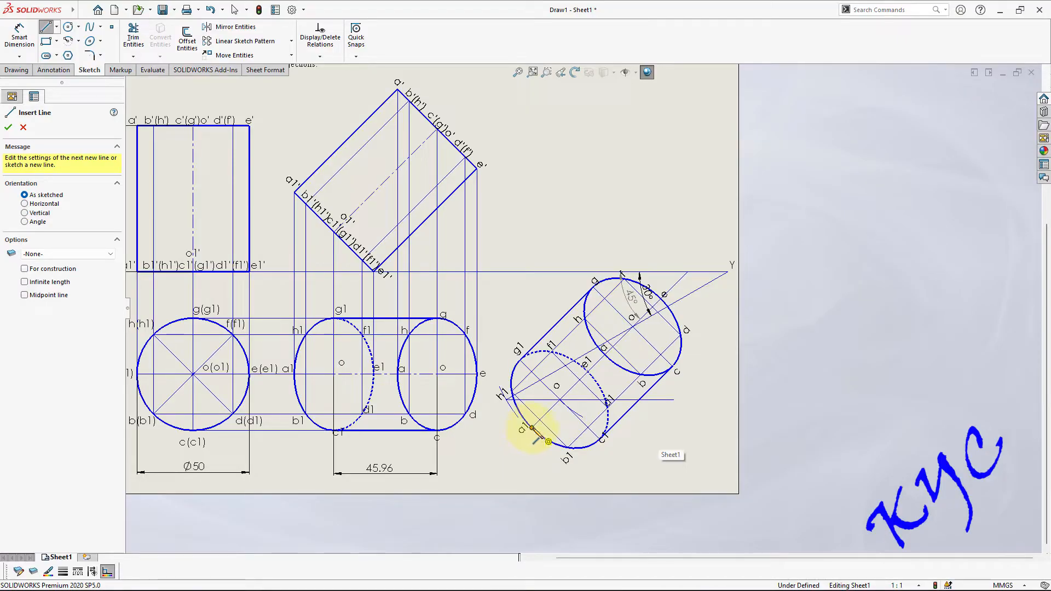
{"action": "left_click", "coordinate": [532, 428]}
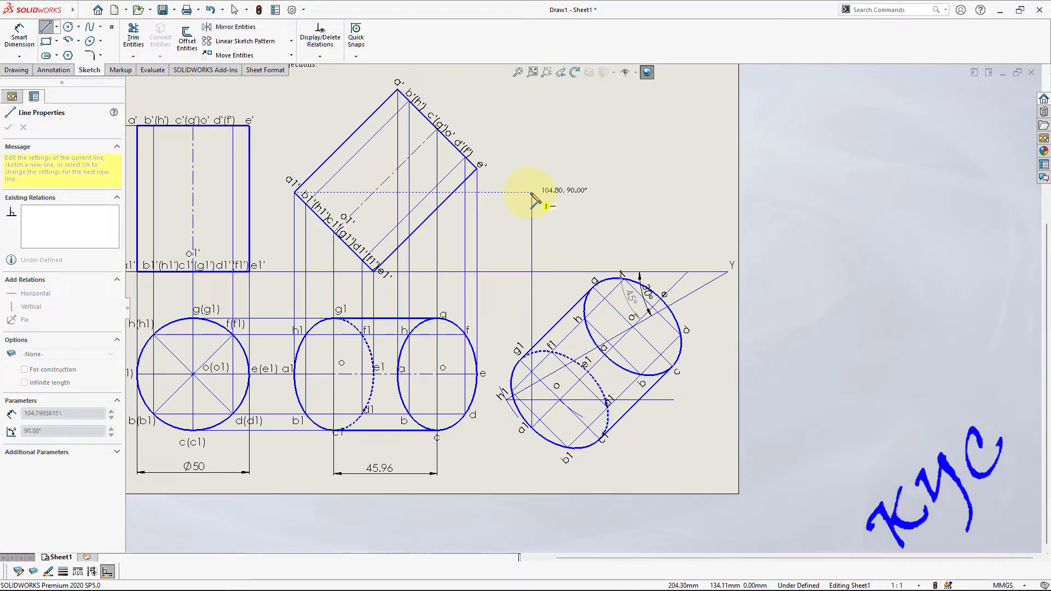
{"action": "left_click", "coordinate": [532, 193]}
{"action": "double_click", "coordinate": [295, 193]}
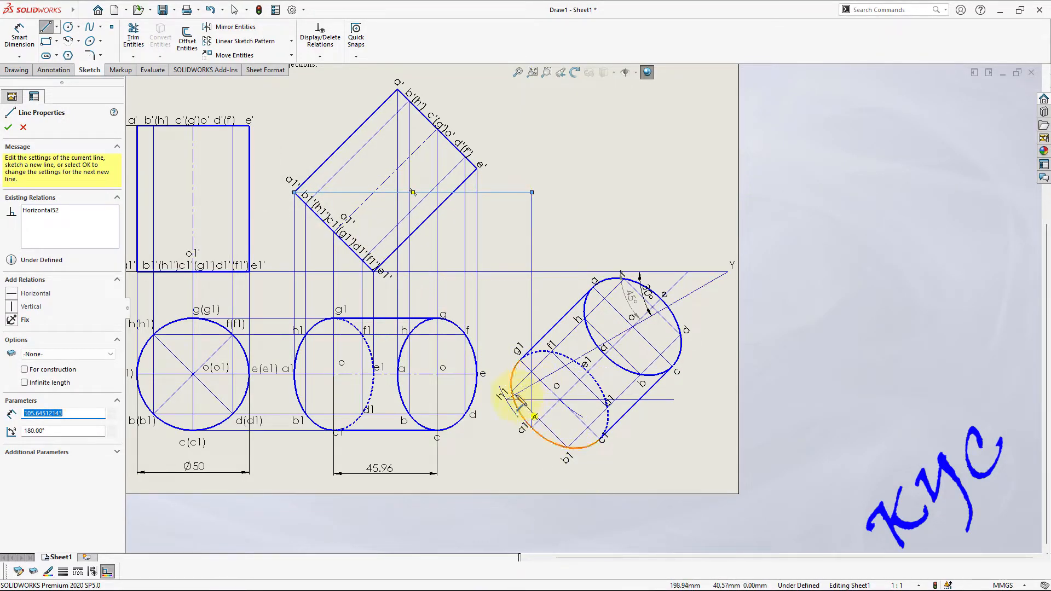
- Draw vertical projectors from h1 and b1 in the rotated top view to the b1'(h1') level and join them horizontally to b1'(h1')
{"action": "left_click", "coordinate": [511, 393]}
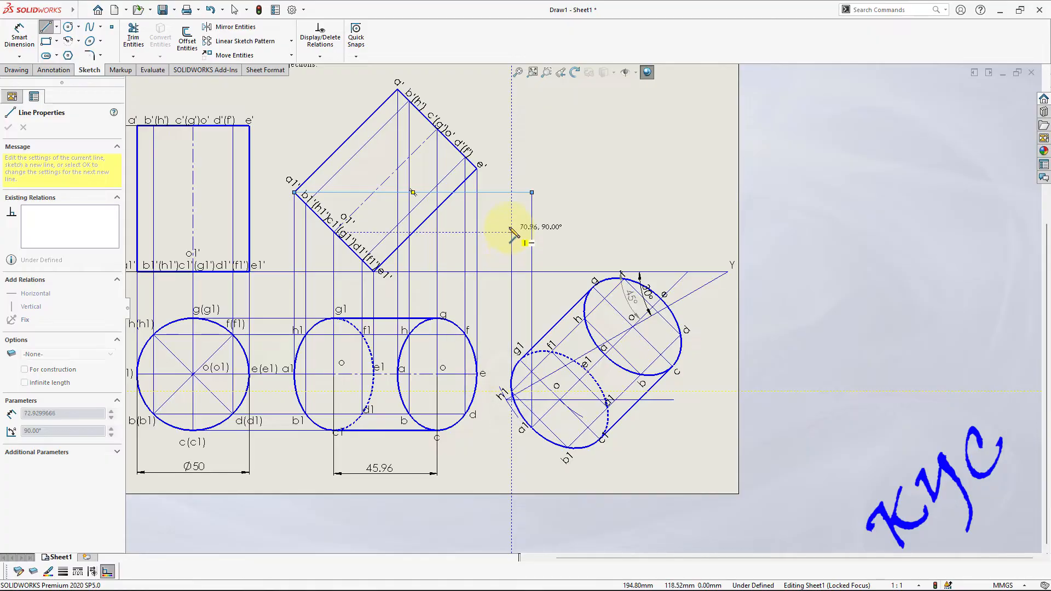
{"action": "left_click", "coordinate": [511, 204]}
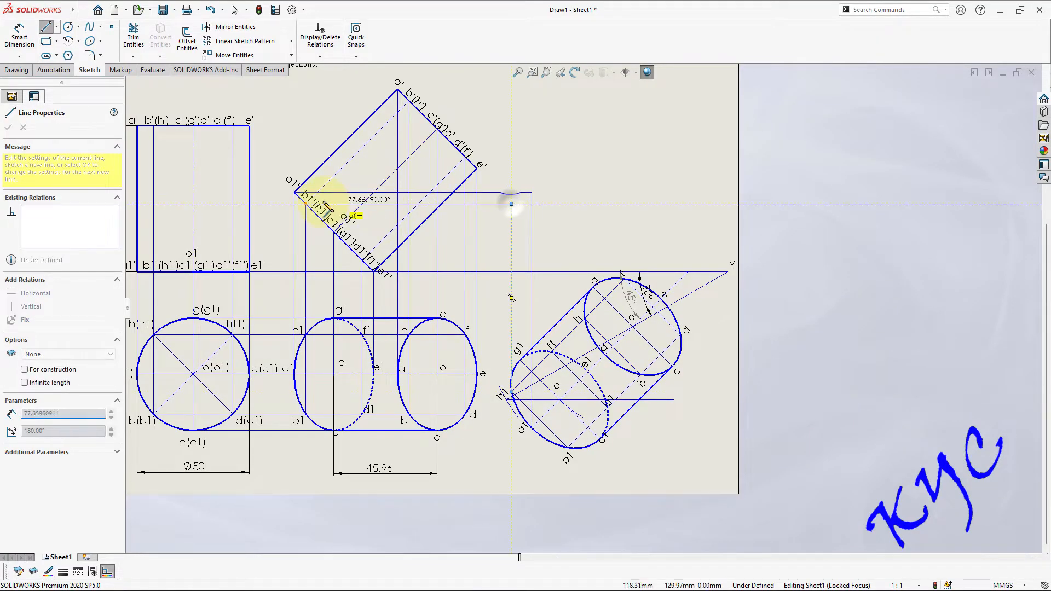
{"action": "double_click", "coordinate": [305, 204]}
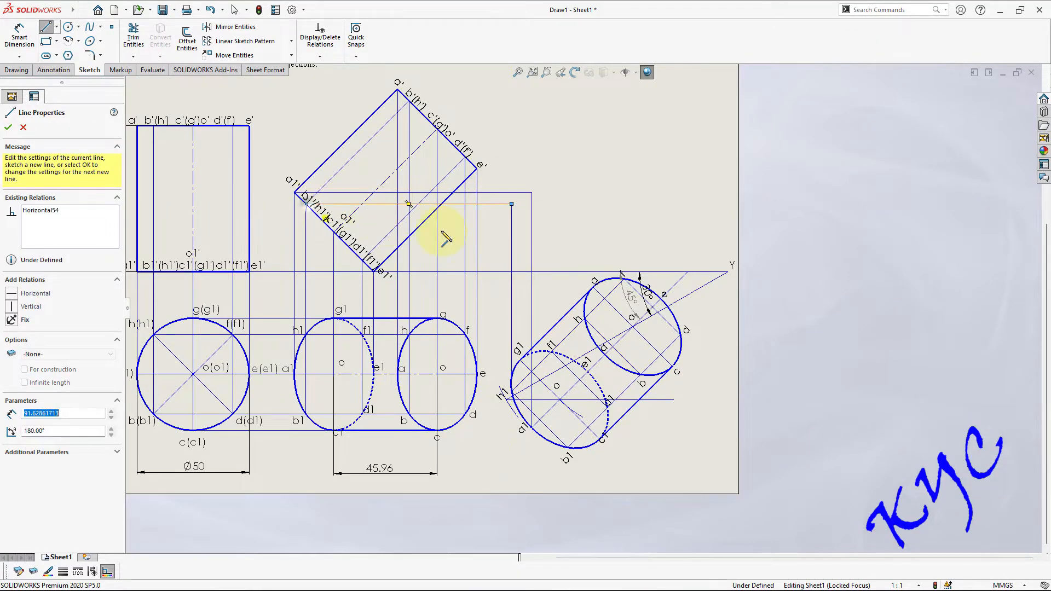
{"action": "left_click", "coordinate": [568, 447]}
{"action": "left_click", "coordinate": [568, 204]}
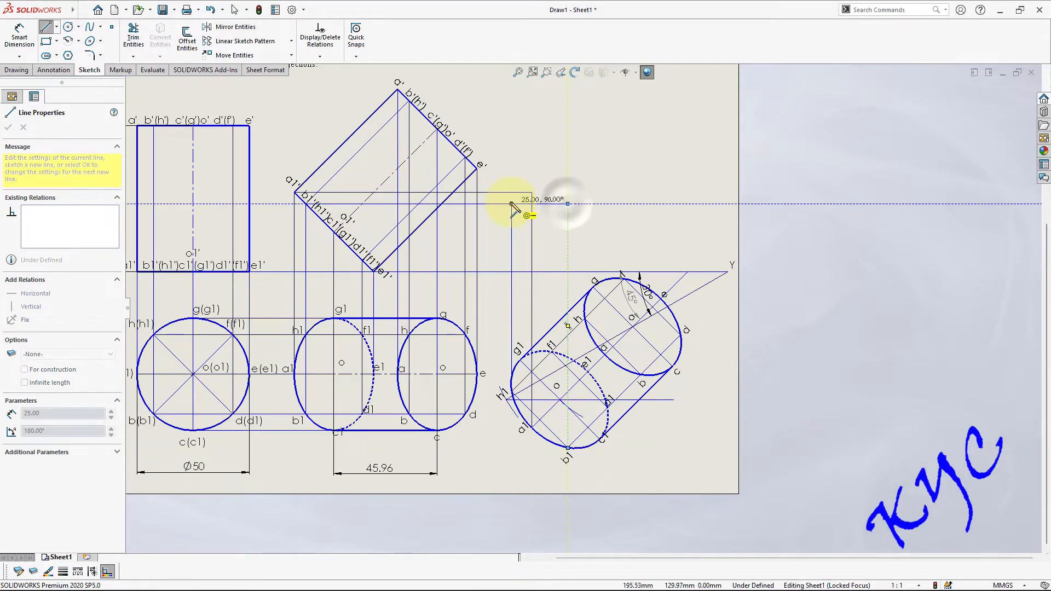
{"action": "double_click", "coordinate": [511, 203]}
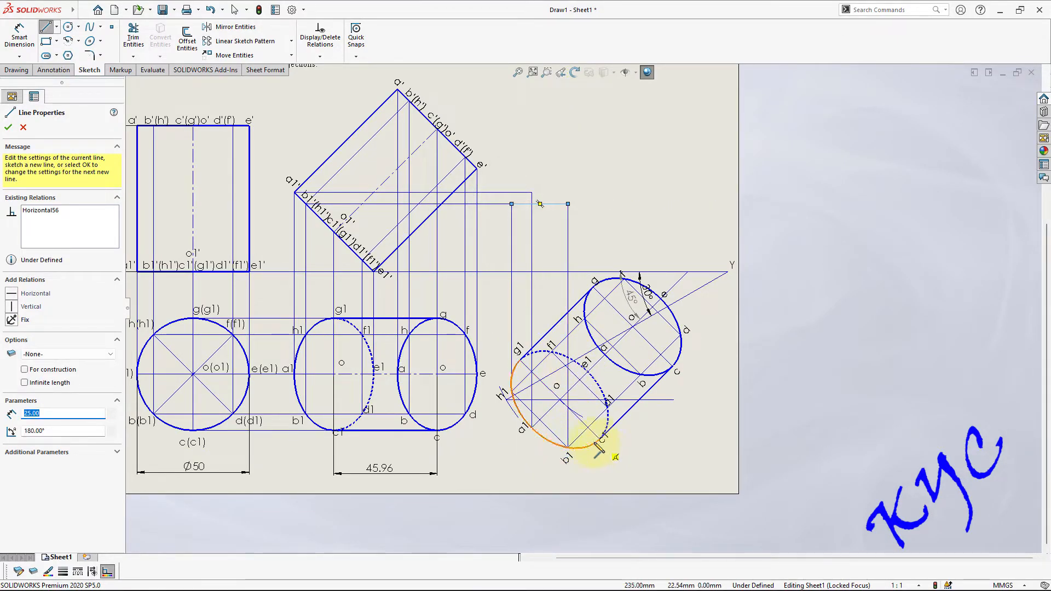
- Draw vertical projectors from g1, c1 and o1 in the rotated top view to the c1'(g1') level and join them horizontally to c1'(g1')
{"action": "left_click", "coordinate": [519, 360]}
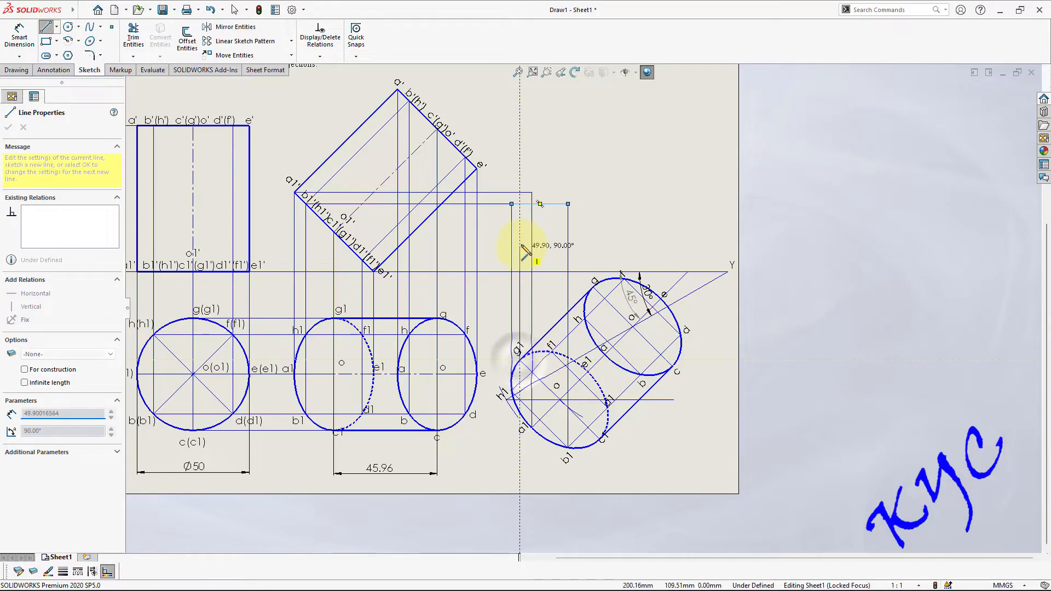
{"action": "left_click", "coordinate": [519, 232]}
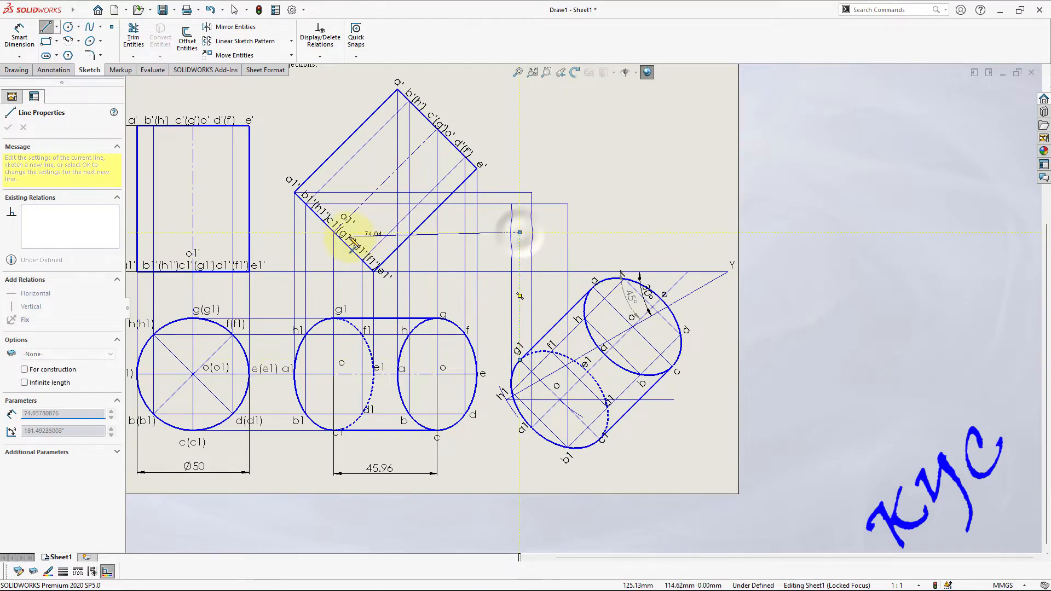
{"action": "left_click", "coordinate": [333, 232]}
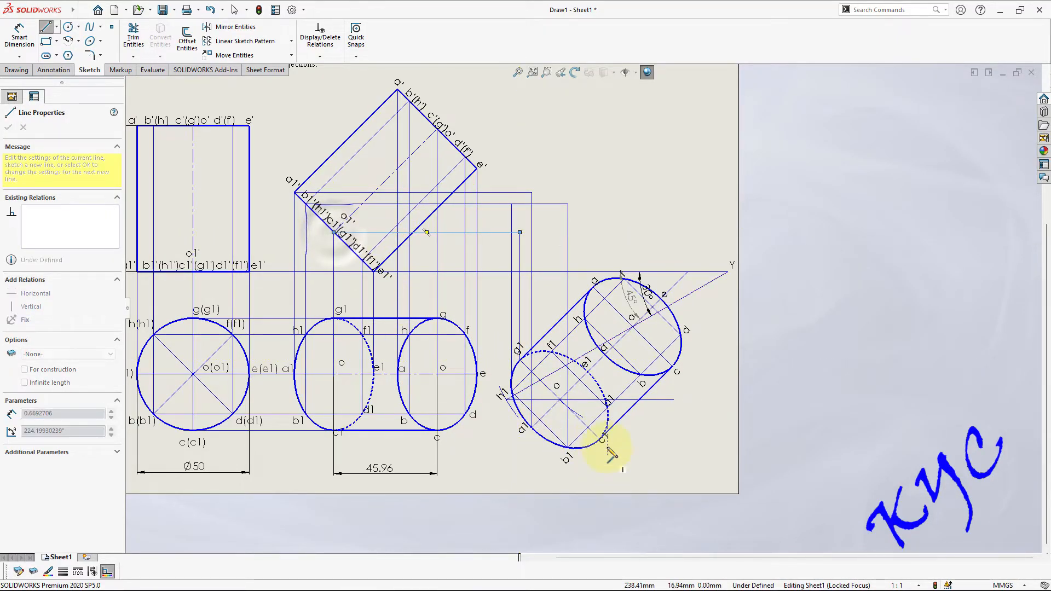
{"action": "left_click", "coordinate": [600, 439]}
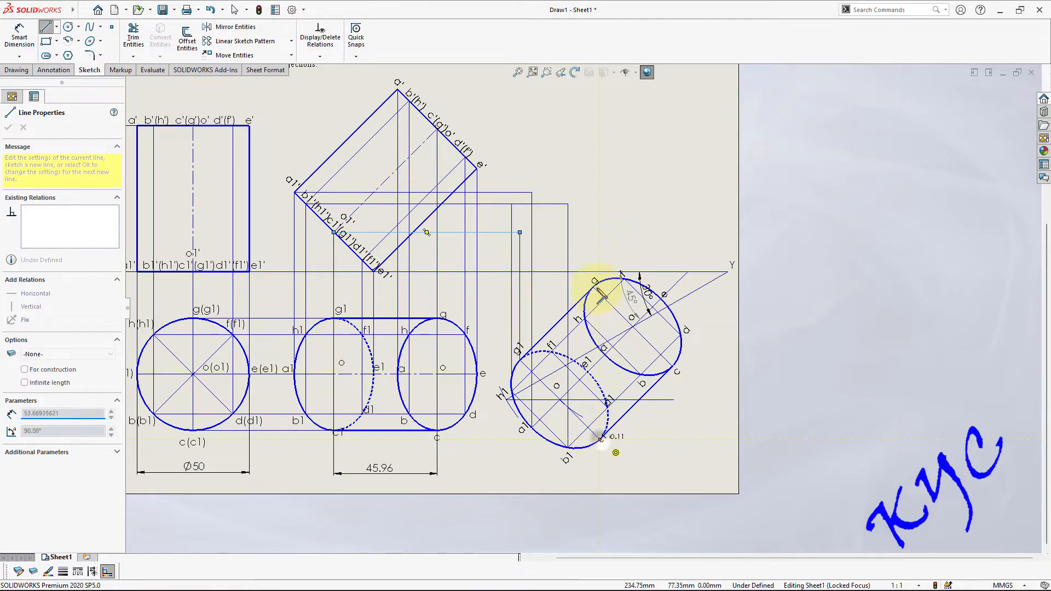
{"action": "left_click", "coordinate": [599, 233]}
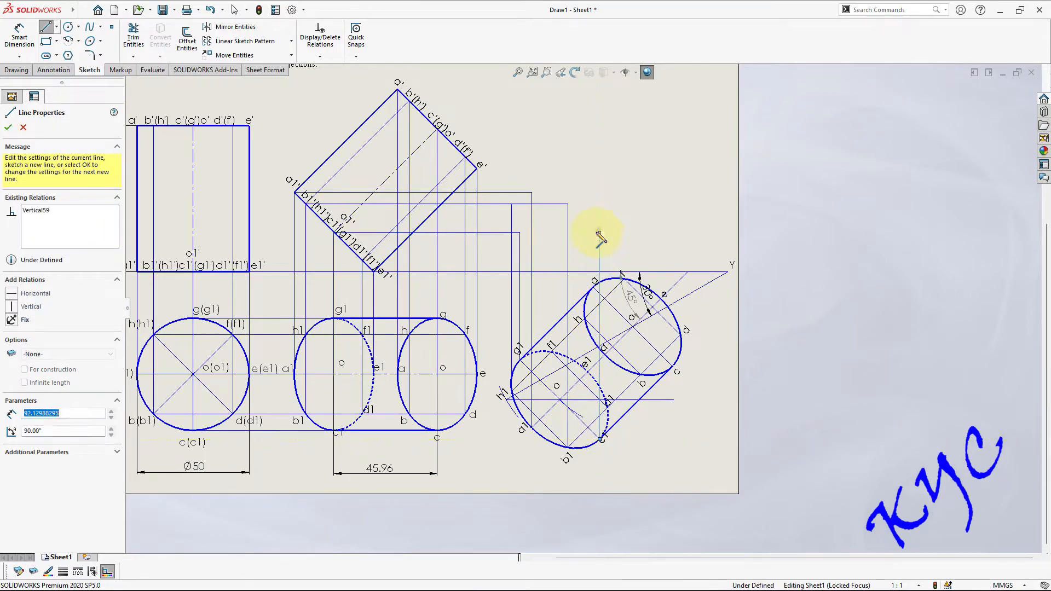
{"action": "left_click", "coordinate": [560, 232]}
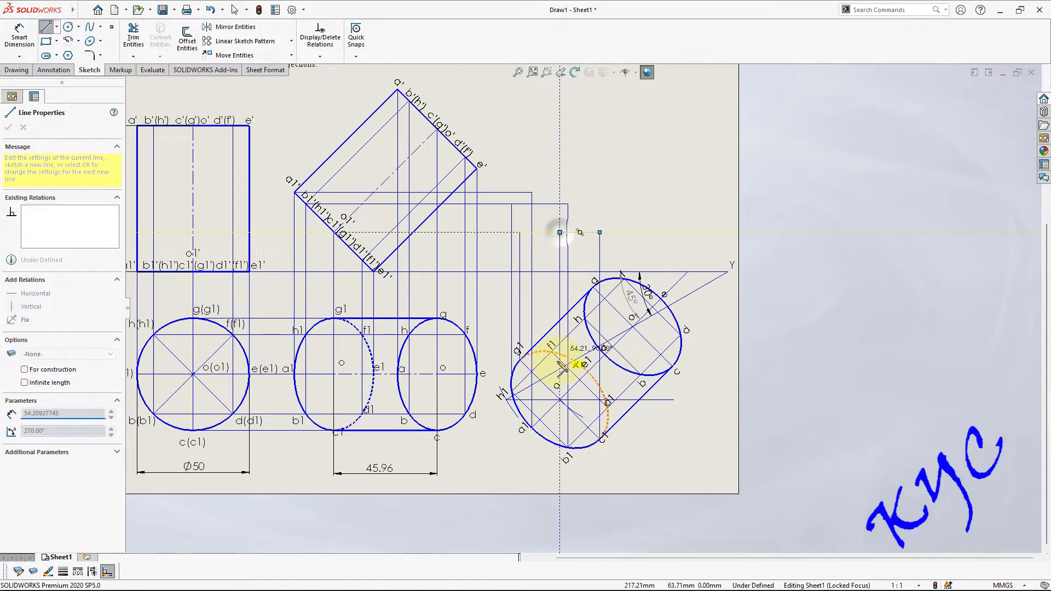
{"action": "double_click", "coordinate": [560, 399]}
{"action": "left_click", "coordinate": [559, 232]}
{"action": "double_click", "coordinate": [519, 232]}
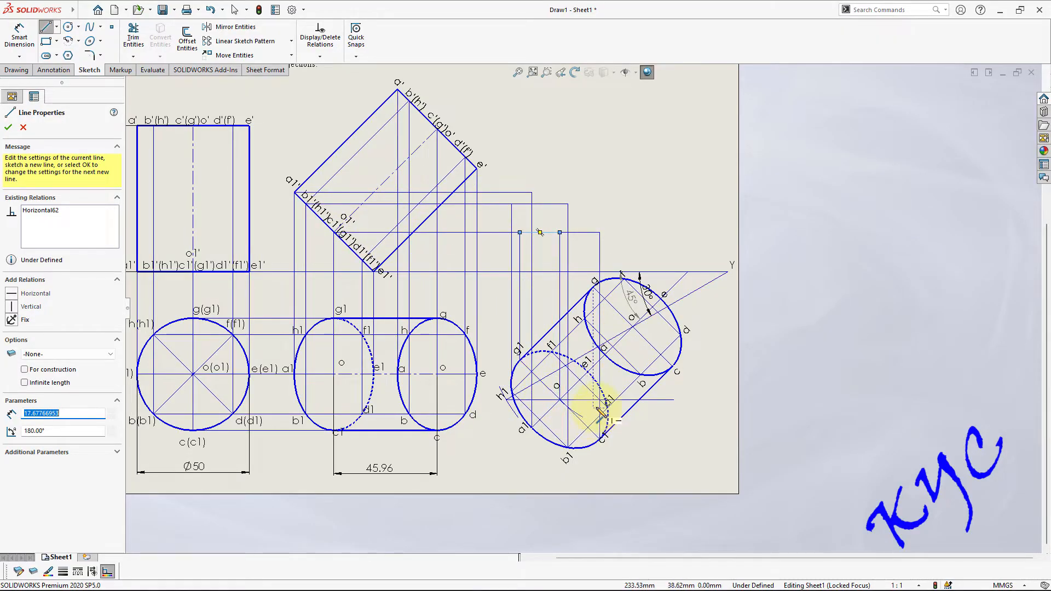
{"action": "scroll", "coordinate": [600, 413], "scroll_direction": "down", "scroll_amount": 2}
{"action": "key", "text": "Escape"}
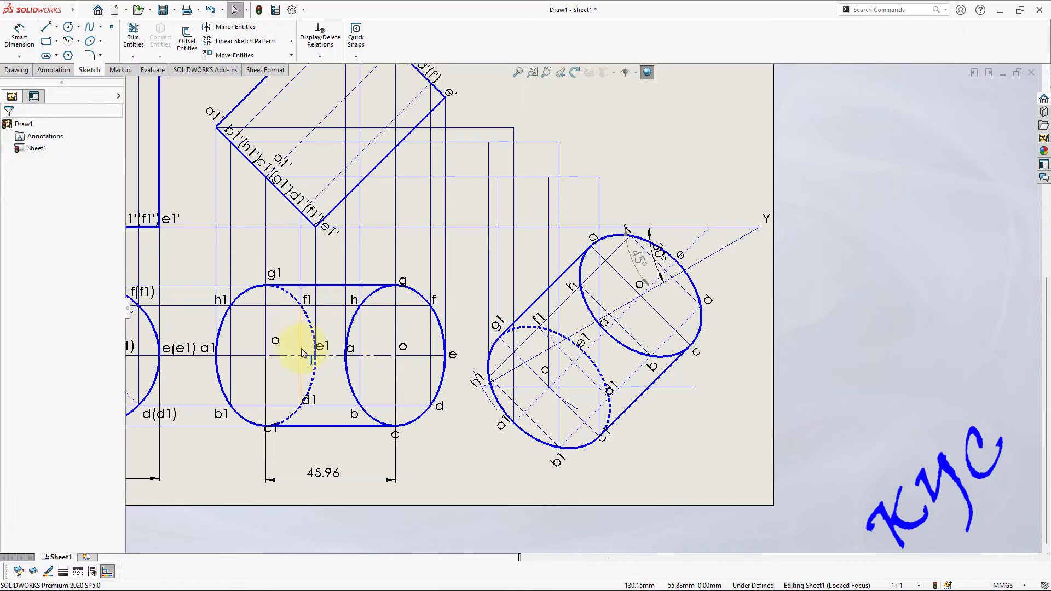
- Change the o labels at the dashed ellipses of the second and rotated top views to o1, nudging the second view's label towards its centre
{"action": "double_click", "coordinate": [278, 341]}
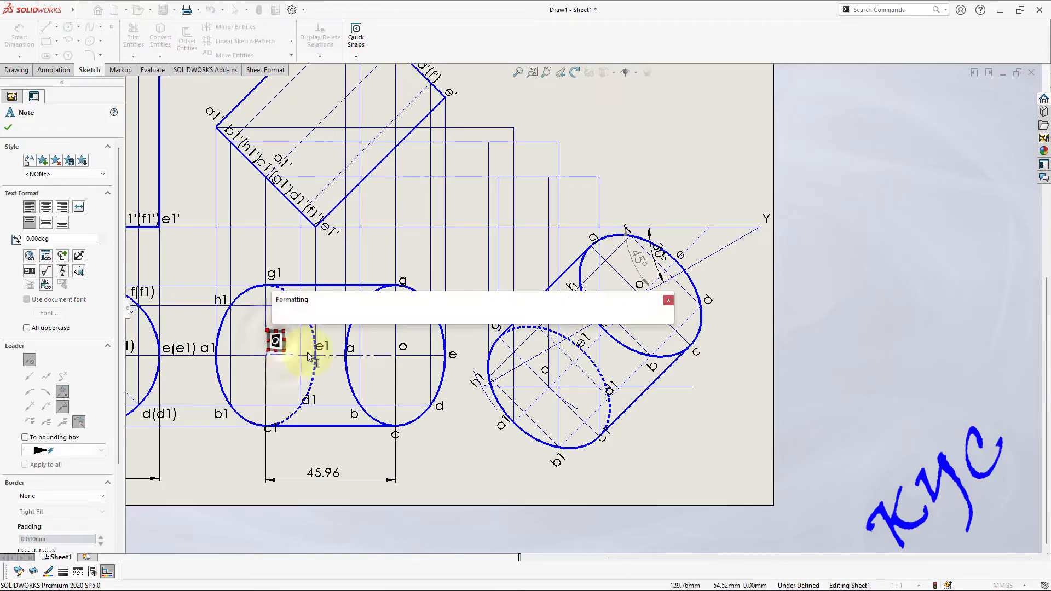
{"action": "type", "text": "o1"}
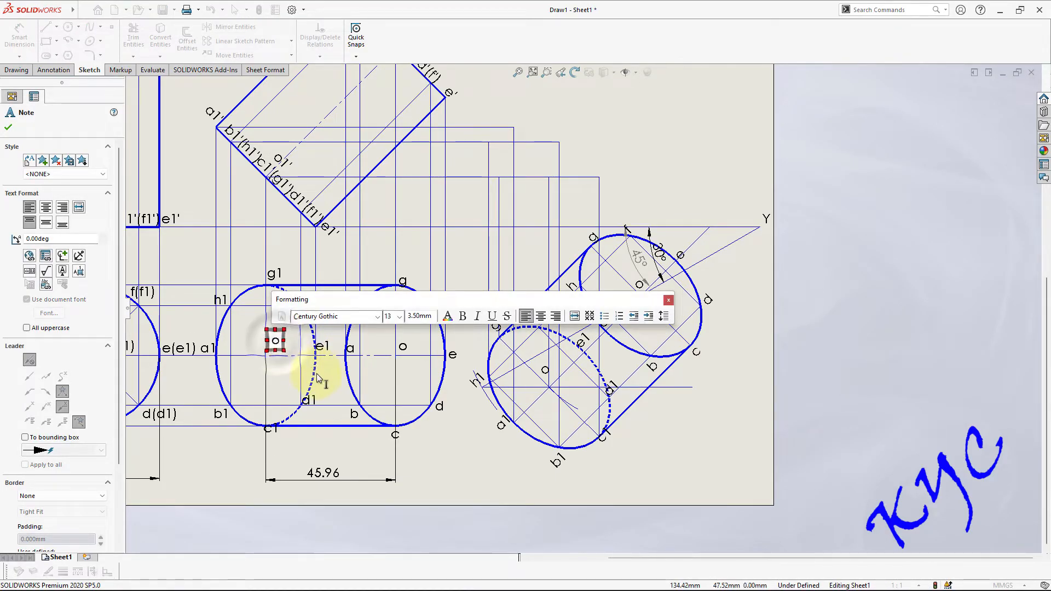
{"action": "left_click", "coordinate": [669, 423]}
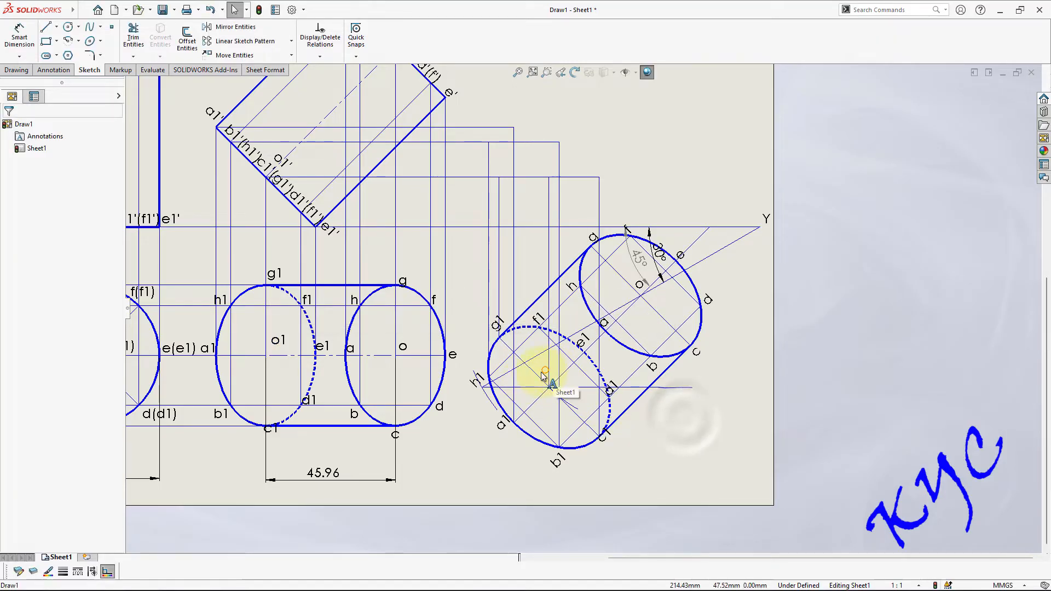
{"action": "left_click", "coordinate": [545, 370]}
{"action": "double_click", "coordinate": [544, 370]}
{"action": "type", "text": "1"}
{"action": "left_click", "coordinate": [818, 424]}
{"action": "scroll", "coordinate": [530, 332], "scroll_direction": "up", "scroll_amount": 2}
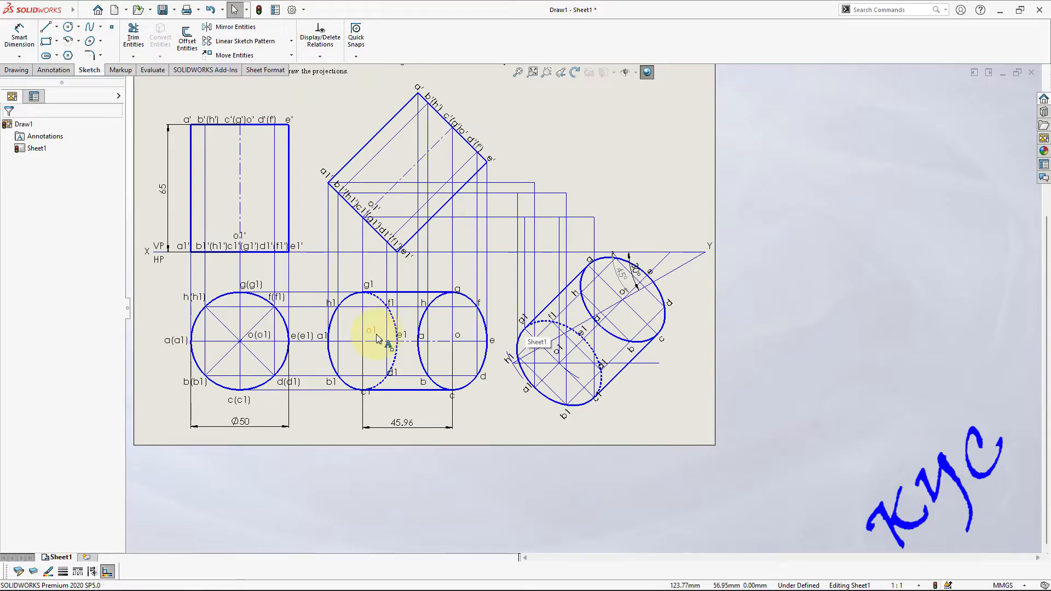
{"action": "scroll", "coordinate": [376, 337], "scroll_direction": "down", "scroll_amount": 3}
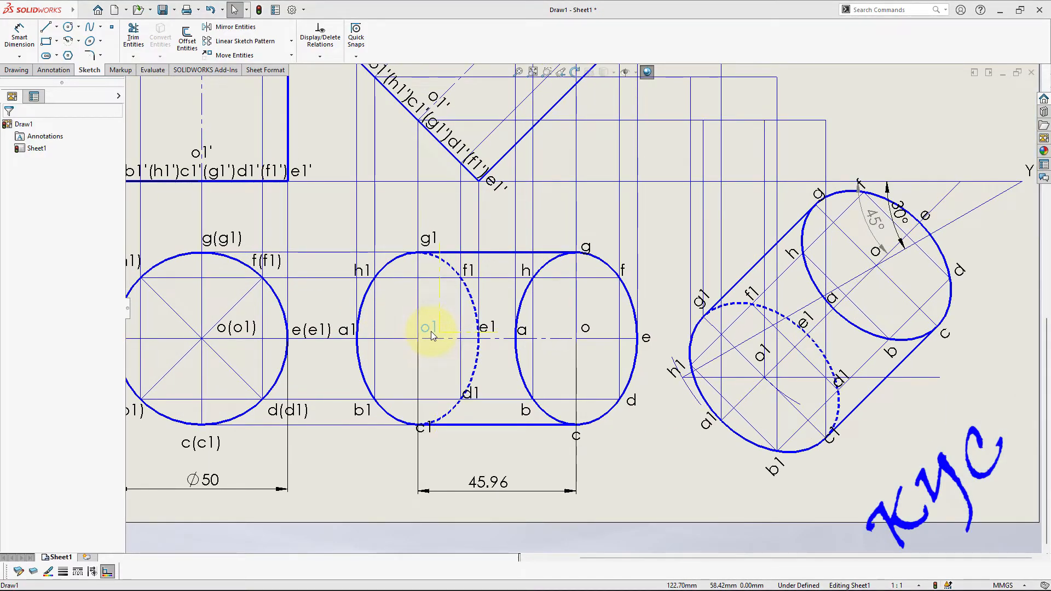
{"action": "left_click", "coordinate": [830, 439]}
{"action": "left_click", "coordinate": [847, 446]}
{"action": "scroll", "coordinate": [913, 361], "scroll_direction": "up", "scroll_amount": 2}
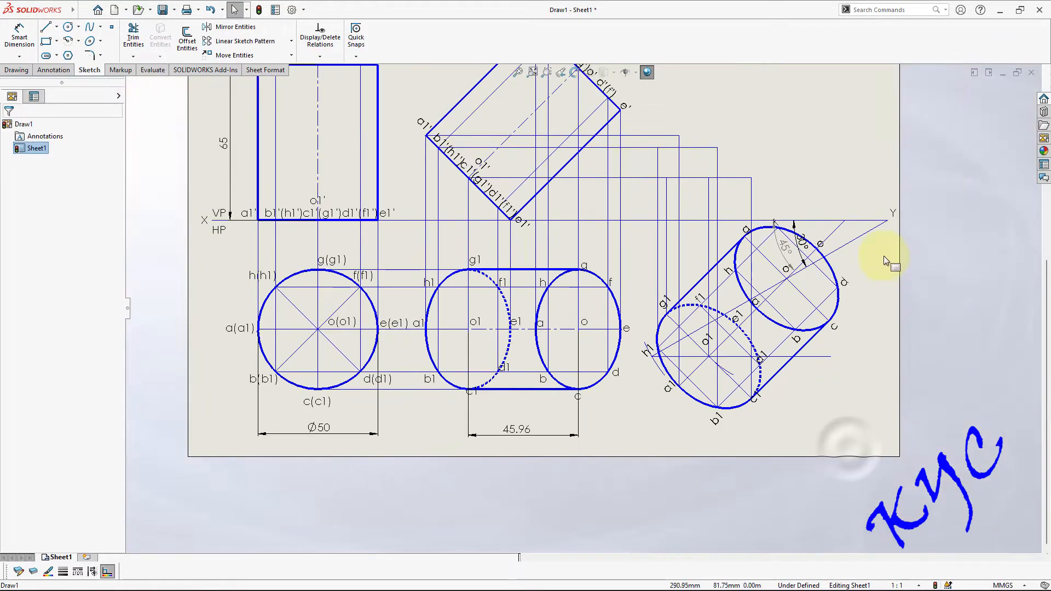
- Draw vertical projectors from d1 and f1 in the rotated top view to the d1'(f1') level, joined horizontally to d1'(f1')
{"action": "scroll", "coordinate": [740, 160], "scroll_direction": "down", "scroll_amount": 2}
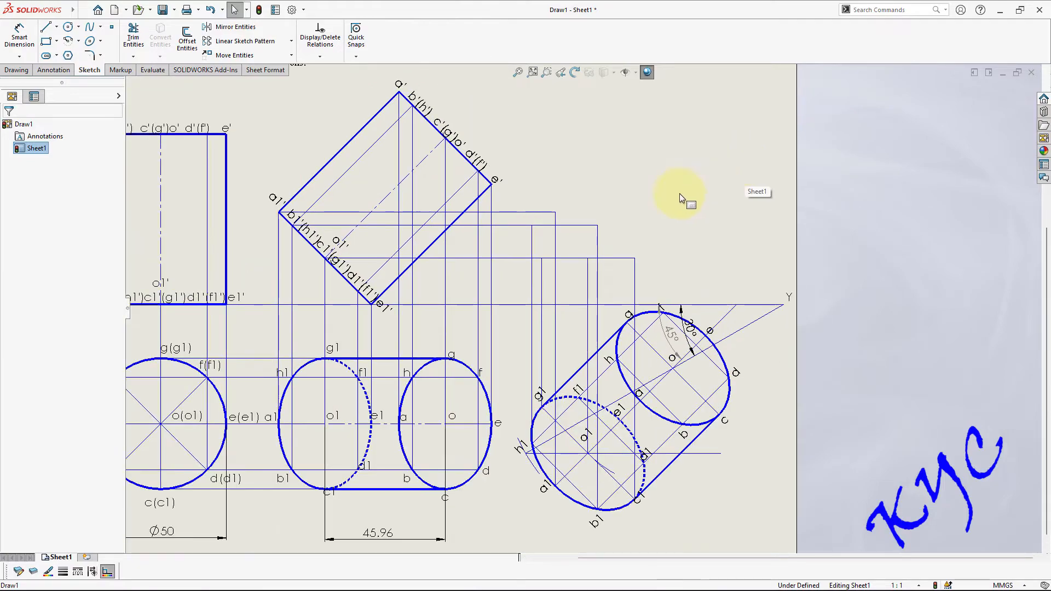
{"action": "left_click", "coordinate": [45, 27]}
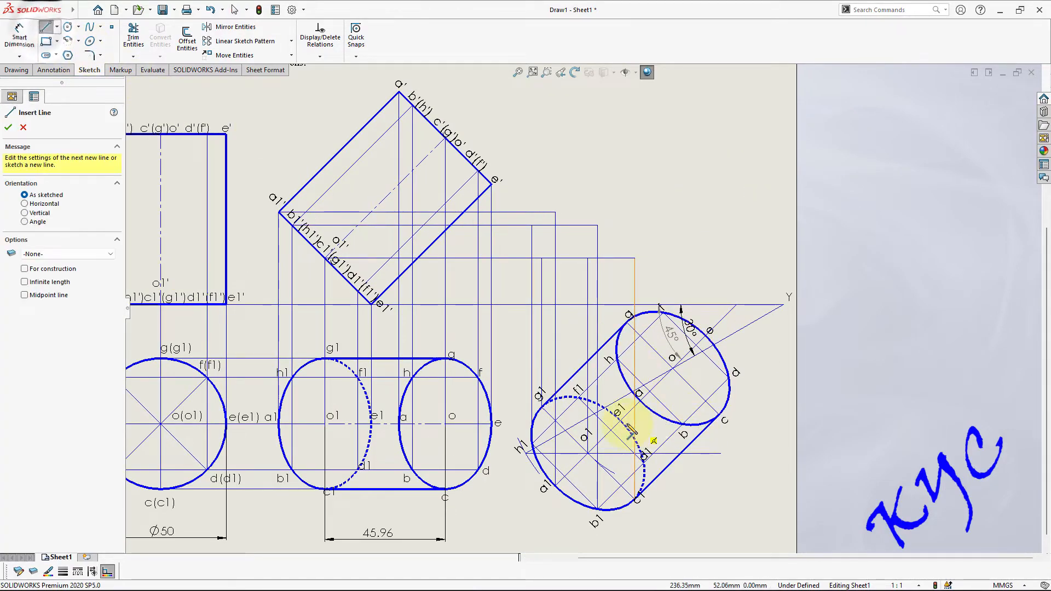
{"action": "left_click", "coordinate": [644, 461]}
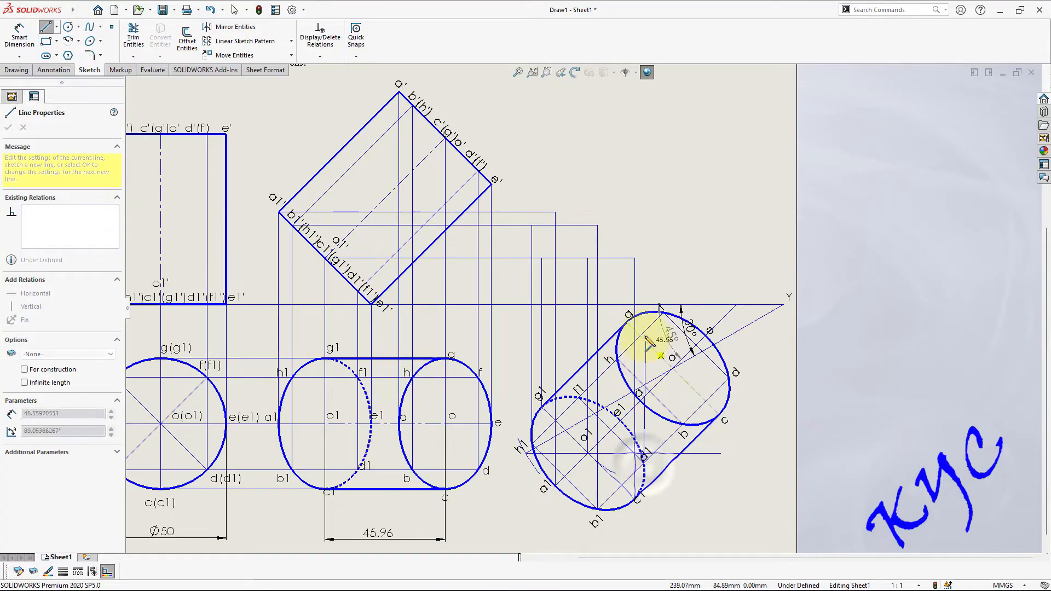
{"action": "left_click", "coordinate": [643, 291]}
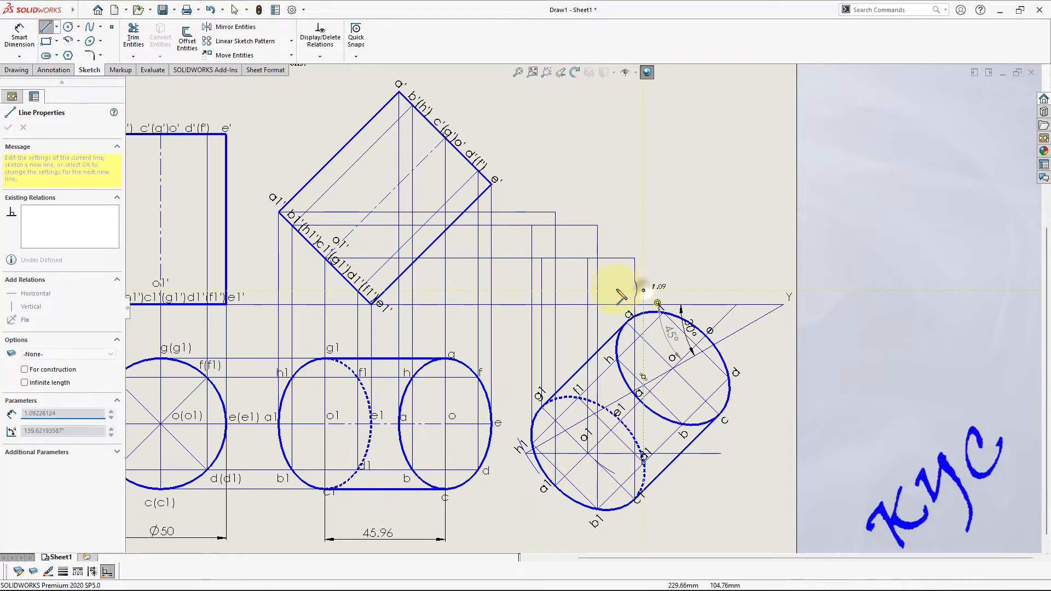
{"action": "left_click", "coordinate": [579, 290]}
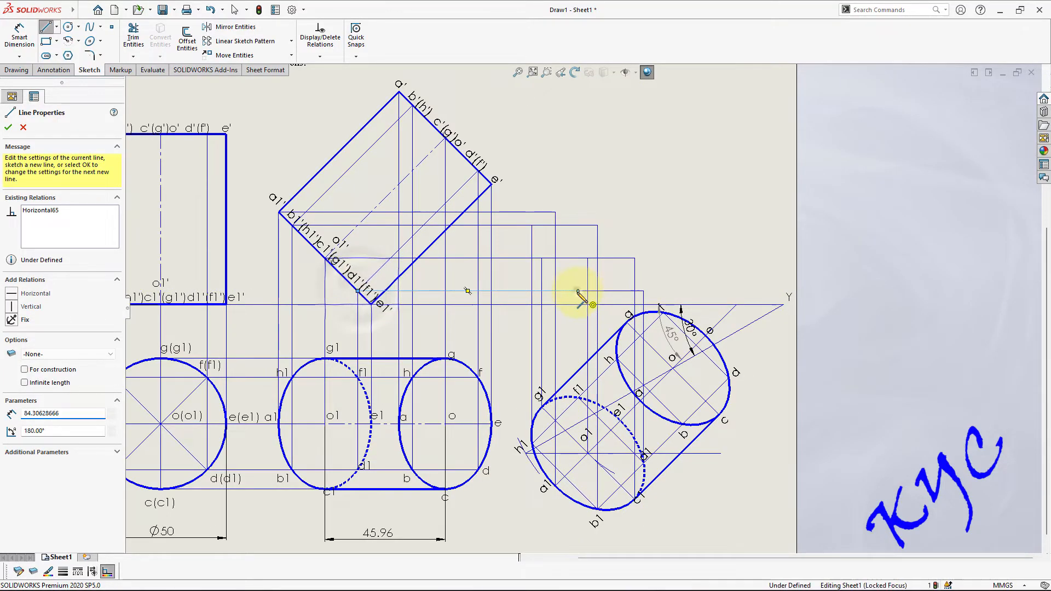
{"action": "left_click", "coordinate": [578, 397]}
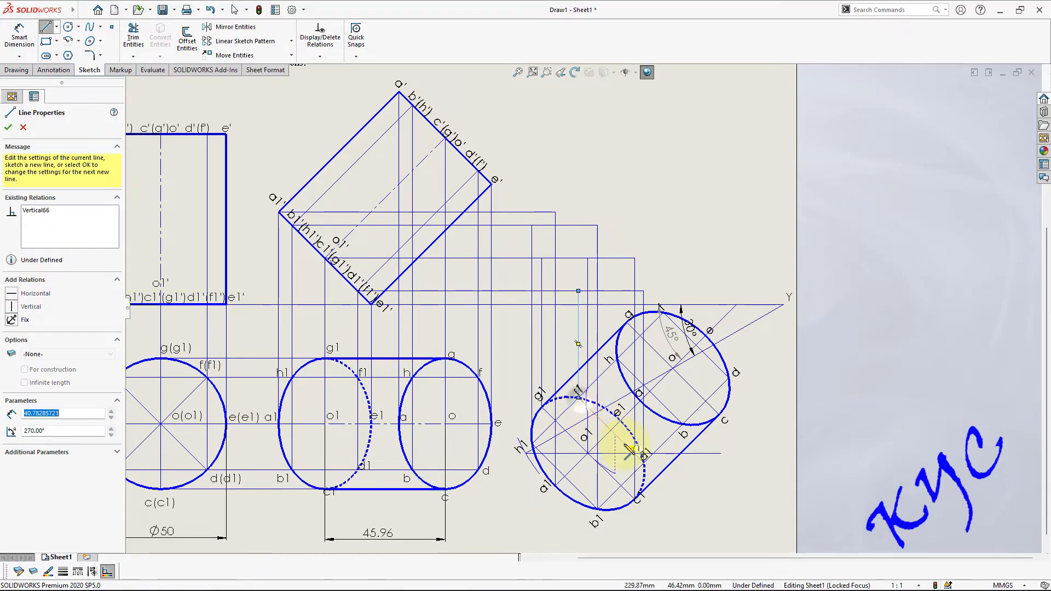
- Draw a vertical projector from e1 in the rotated top view up to the XY line
{"action": "left_click", "coordinate": [620, 421]}
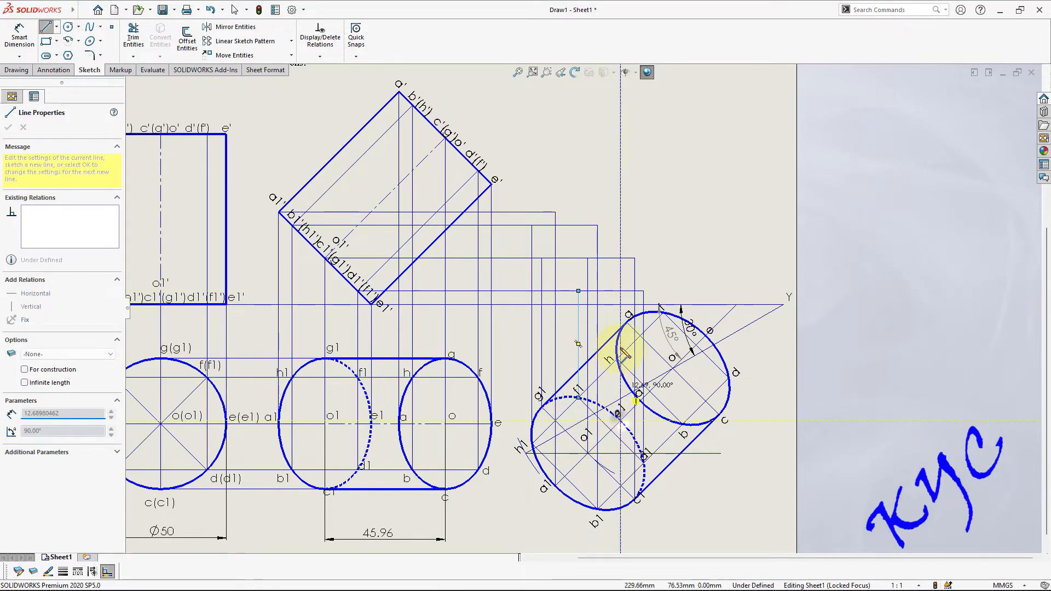
{"action": "left_click", "coordinate": [620, 305]}
{"action": "double_click", "coordinate": [690, 212]}
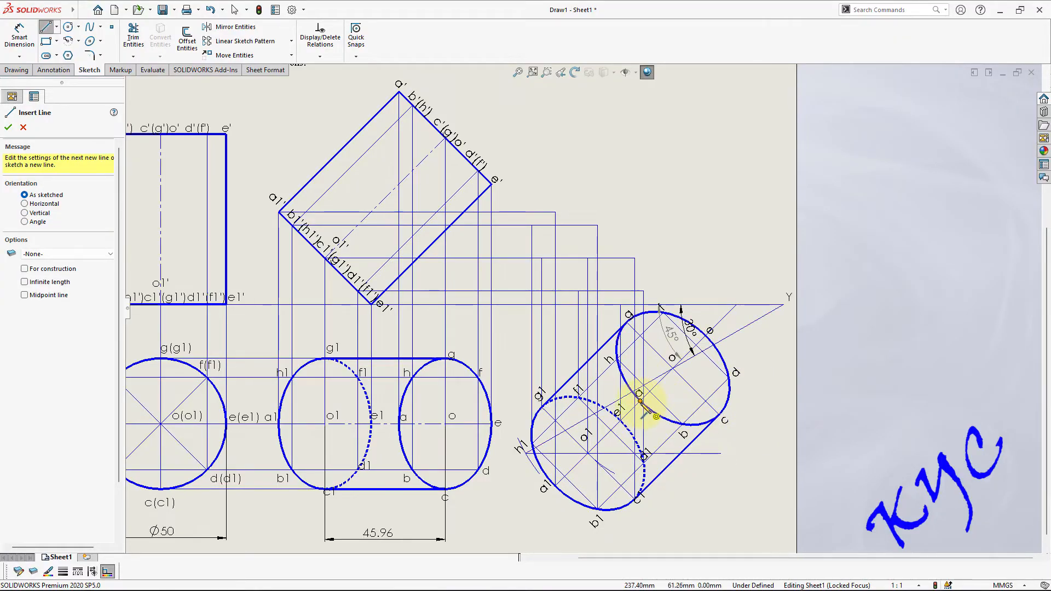
- Draw a vertical projector from a in the rotated top view to the level of a' and join it horizontally to a' in the tilted front view
{"action": "left_click", "coordinate": [639, 395]}
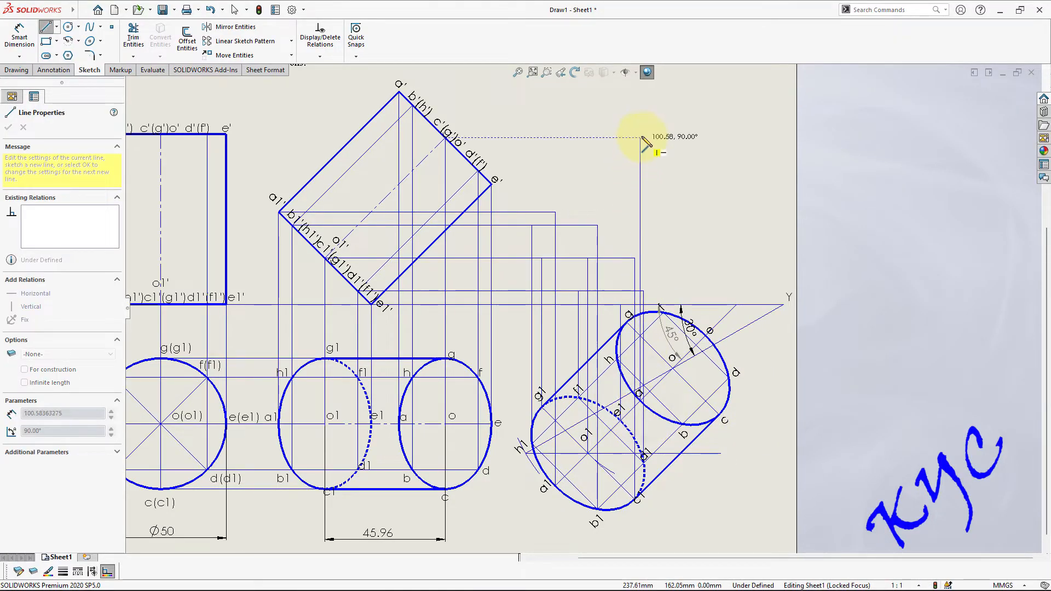
{"action": "left_click", "coordinate": [640, 92]}
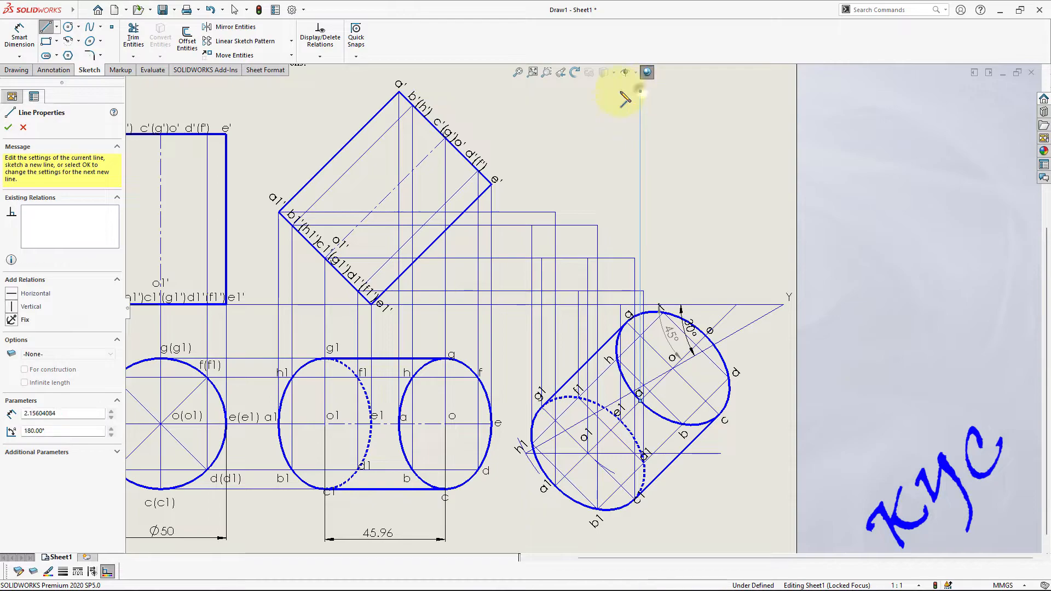
{"action": "double_click", "coordinate": [399, 91]}
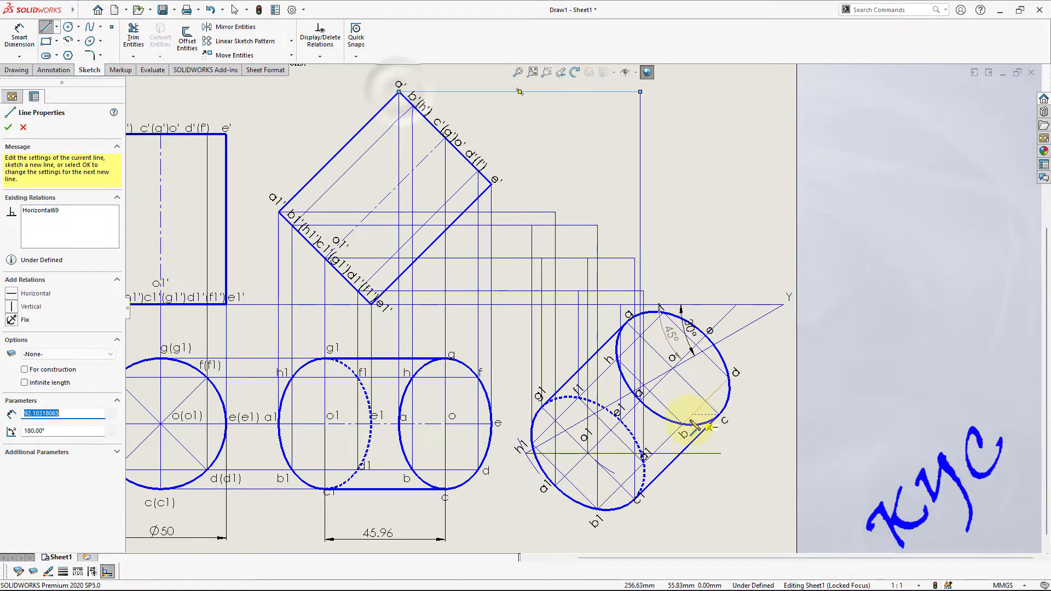
- Draw vertical projectors from h and b in the rotated top view to the b'(h') level and join them horizontally to b'(h')
{"action": "left_click", "coordinate": [618, 360]}
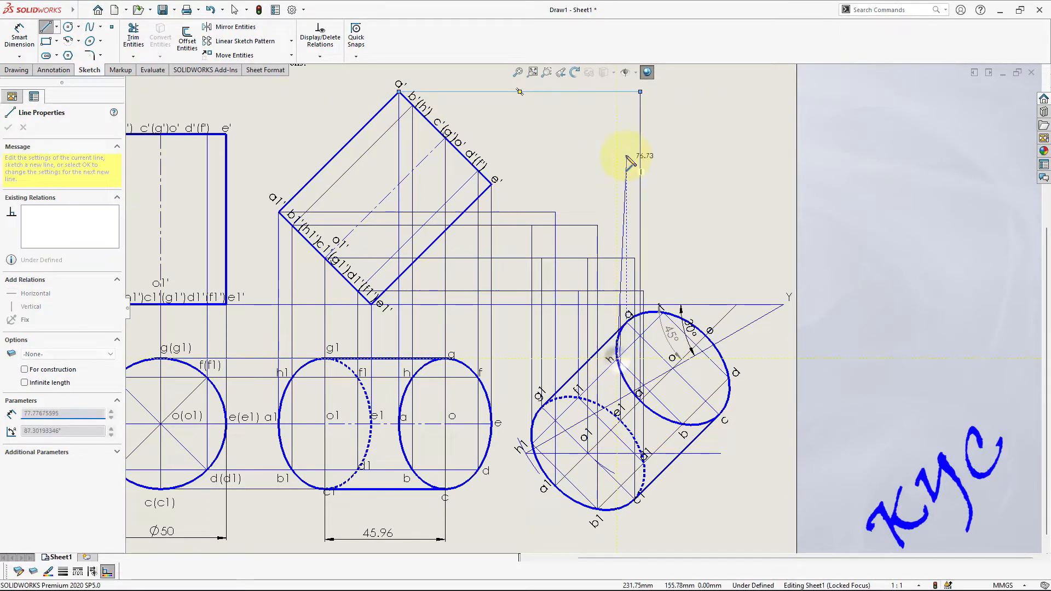
{"action": "left_click", "coordinate": [616, 105]}
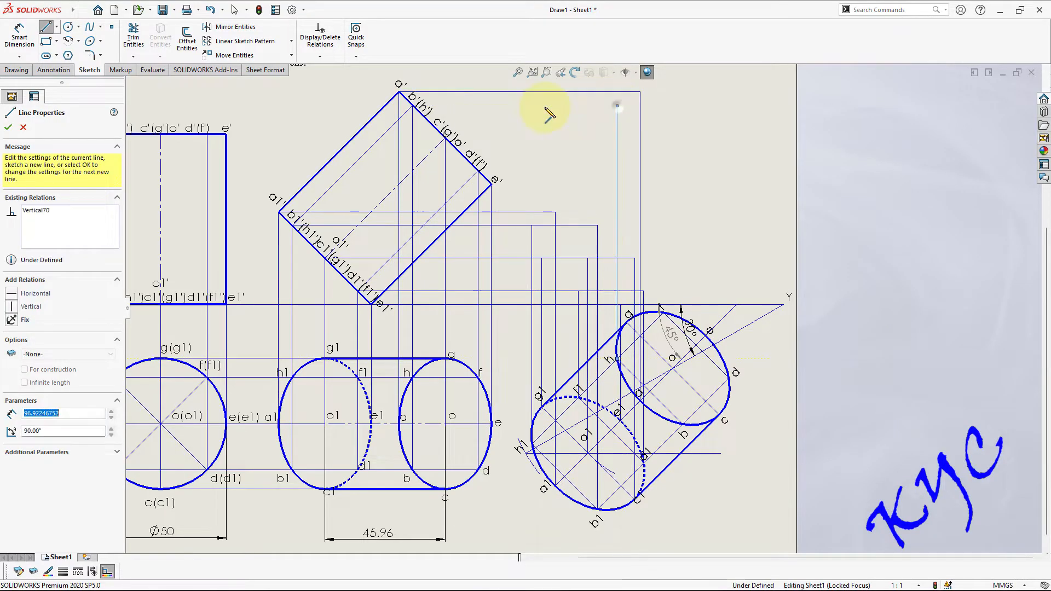
{"action": "double_click", "coordinate": [411, 105]}
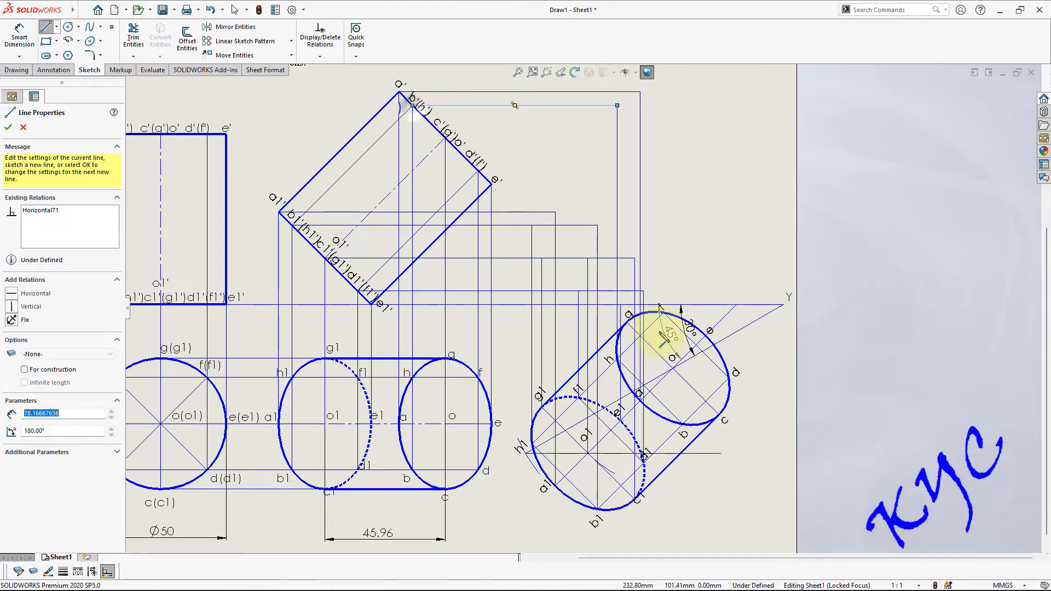
{"action": "left_click", "coordinate": [682, 423]}
{"action": "left_click", "coordinate": [682, 105]}
{"action": "double_click", "coordinate": [617, 106]}
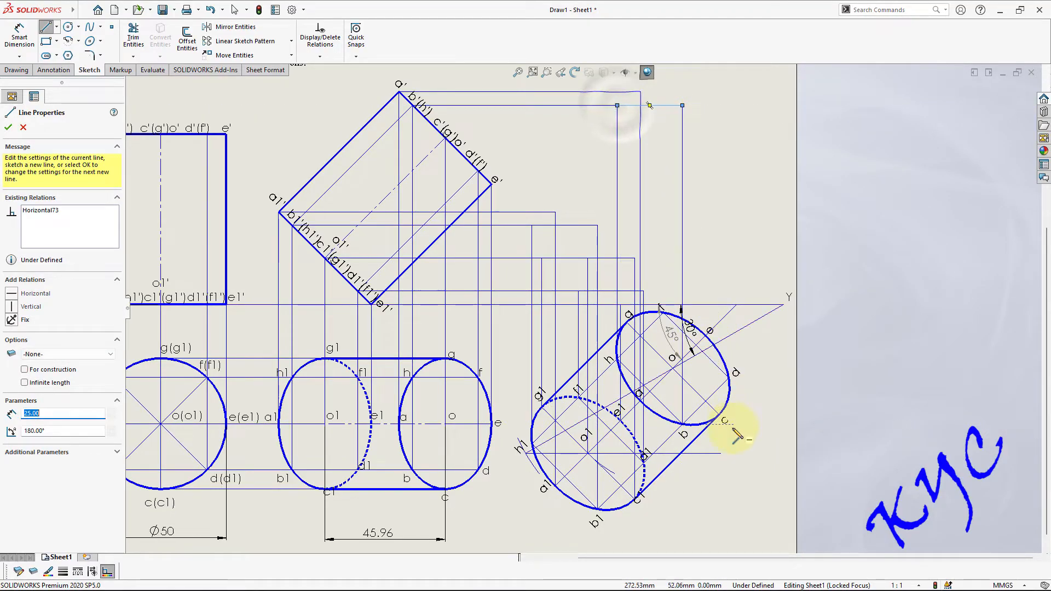
- Draw vertical projectors from g, o and c in the rotated top view to the c'(g') level and join them horizontally to c'(g')
{"action": "left_click", "coordinate": [628, 322]}
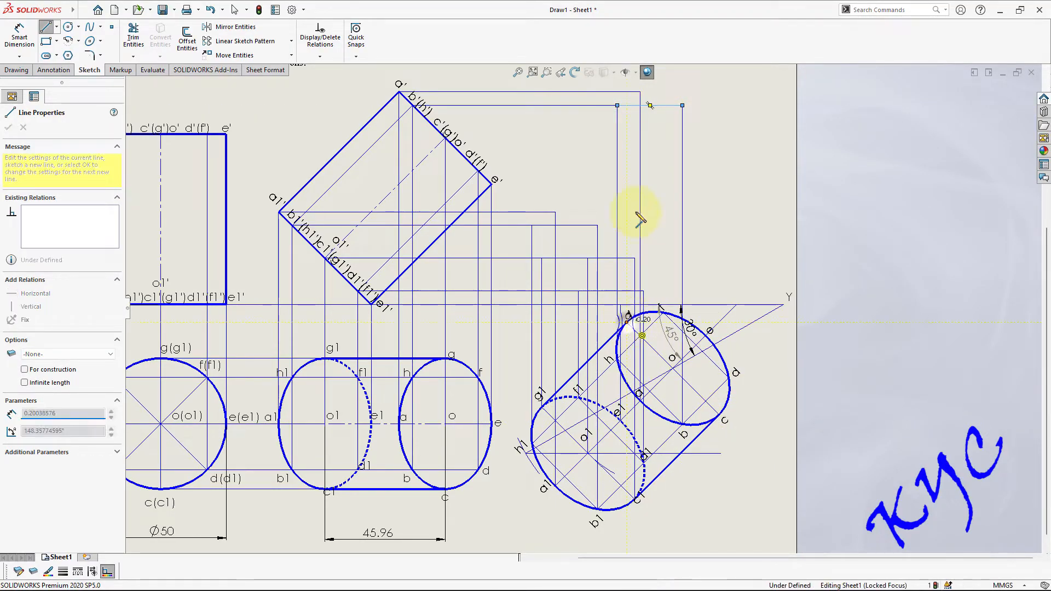
{"action": "left_click", "coordinate": [626, 138]}
{"action": "double_click", "coordinate": [445, 137]}
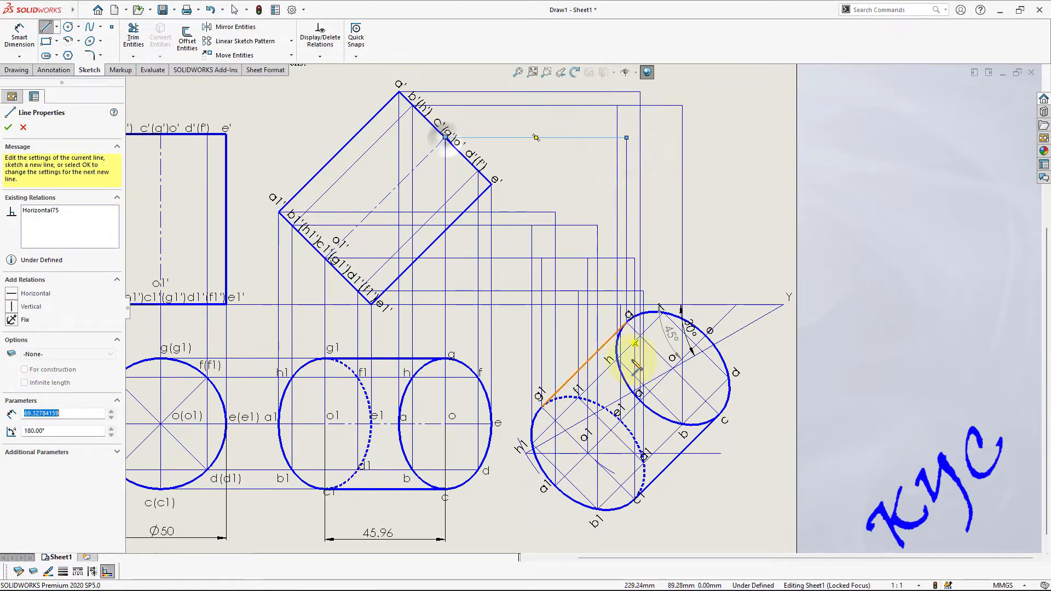
{"action": "left_click", "coordinate": [673, 368]}
{"action": "left_click", "coordinate": [674, 138]}
{"action": "double_click", "coordinate": [626, 137]}
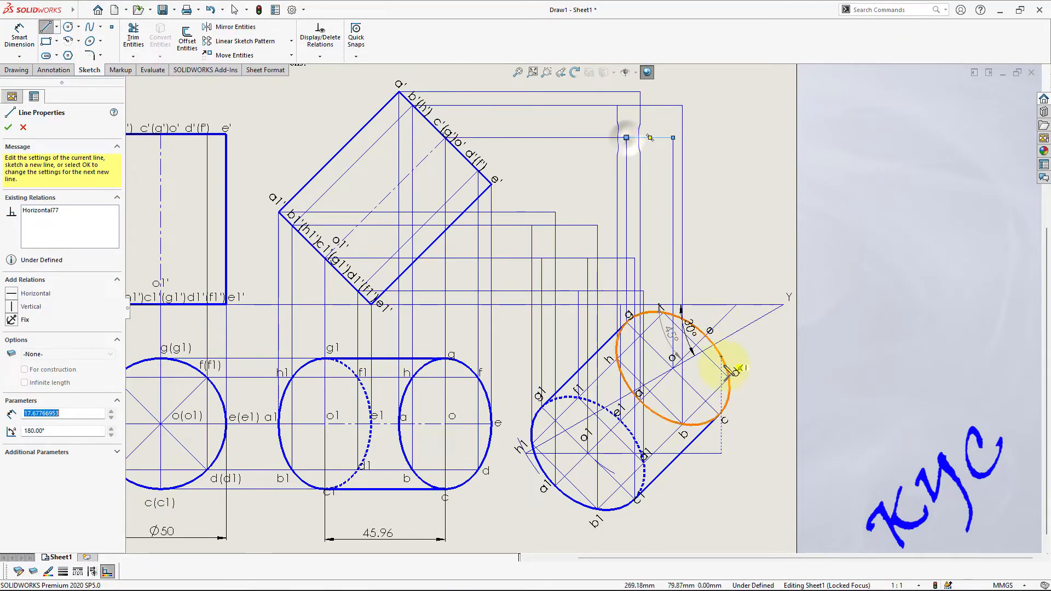
{"action": "left_click", "coordinate": [719, 415]}
{"action": "left_click", "coordinate": [719, 137]}
{"action": "double_click", "coordinate": [673, 137]}
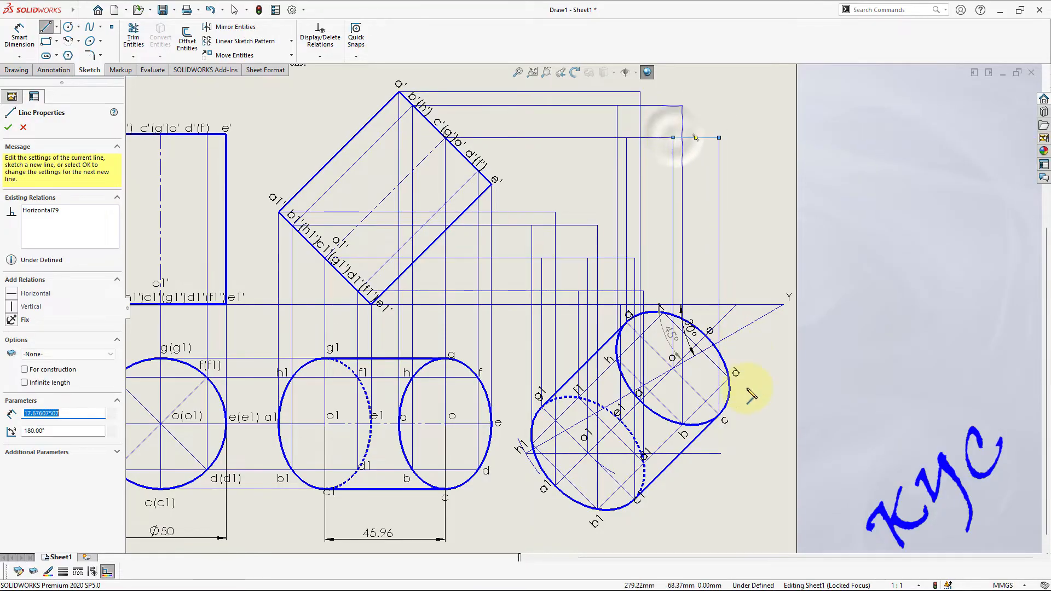
- Draw vertical projectors from f and d in the rotated top view to the d'(f') level and join them horizontally to d'(f')
{"action": "left_click", "coordinate": [662, 311]}
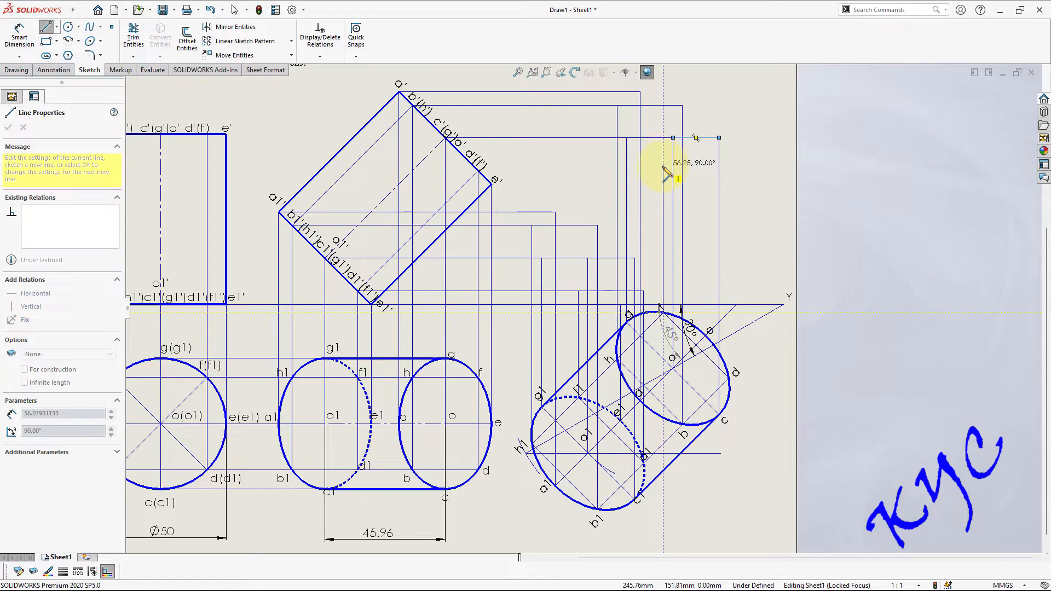
{"action": "left_click", "coordinate": [662, 170]}
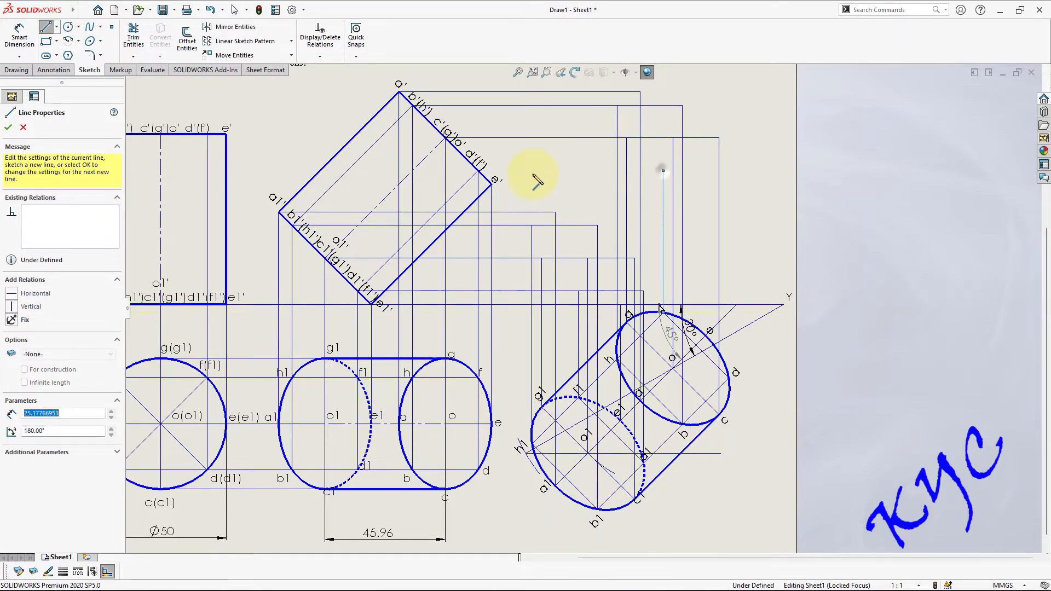
{"action": "double_click", "coordinate": [478, 170]}
{"action": "left_click", "coordinate": [730, 378]}
{"action": "left_click", "coordinate": [730, 170]}
{"action": "double_click", "coordinate": [663, 170]}
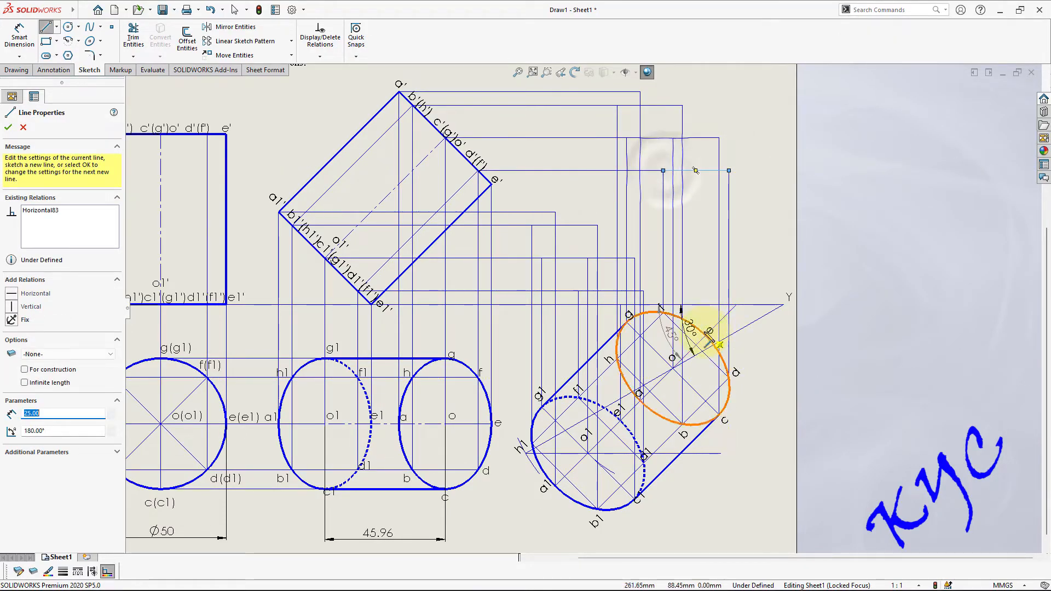
- Draw a vertical projector from e in the rotated top view to the level of e' and join it horizontally to e'
{"action": "left_click", "coordinate": [705, 336]}
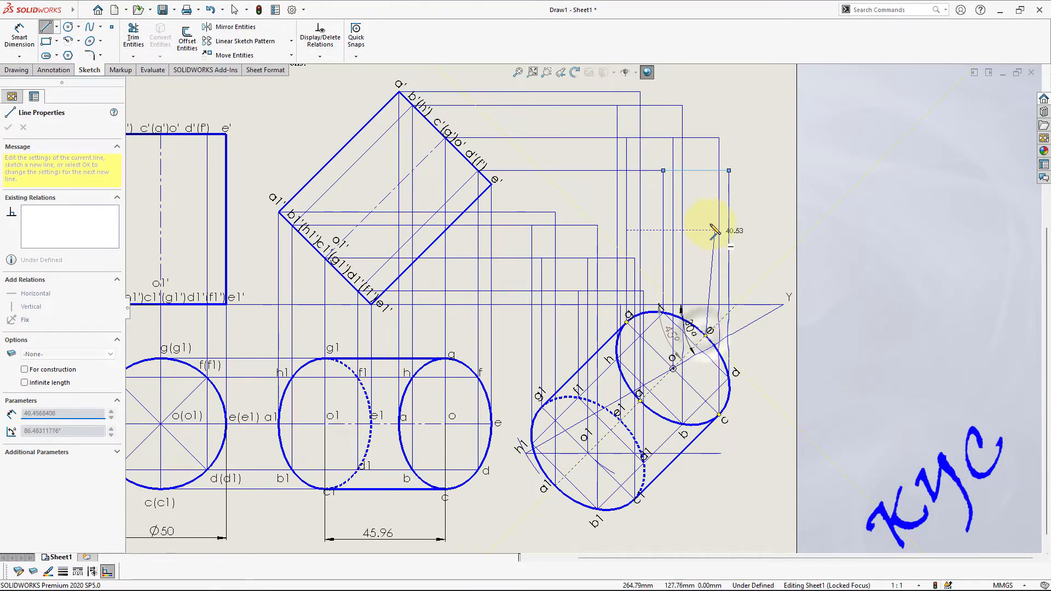
{"action": "left_click", "coordinate": [705, 184]}
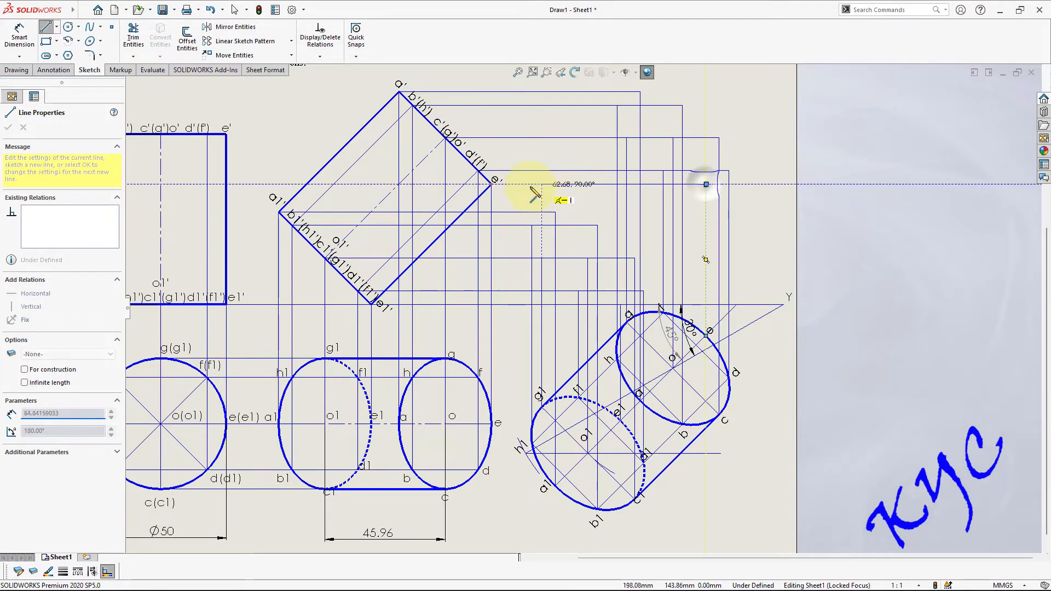
{"action": "double_click", "coordinate": [490, 183]}
{"action": "scroll", "coordinate": [668, 145], "scroll_direction": "up", "scroll_amount": 3}
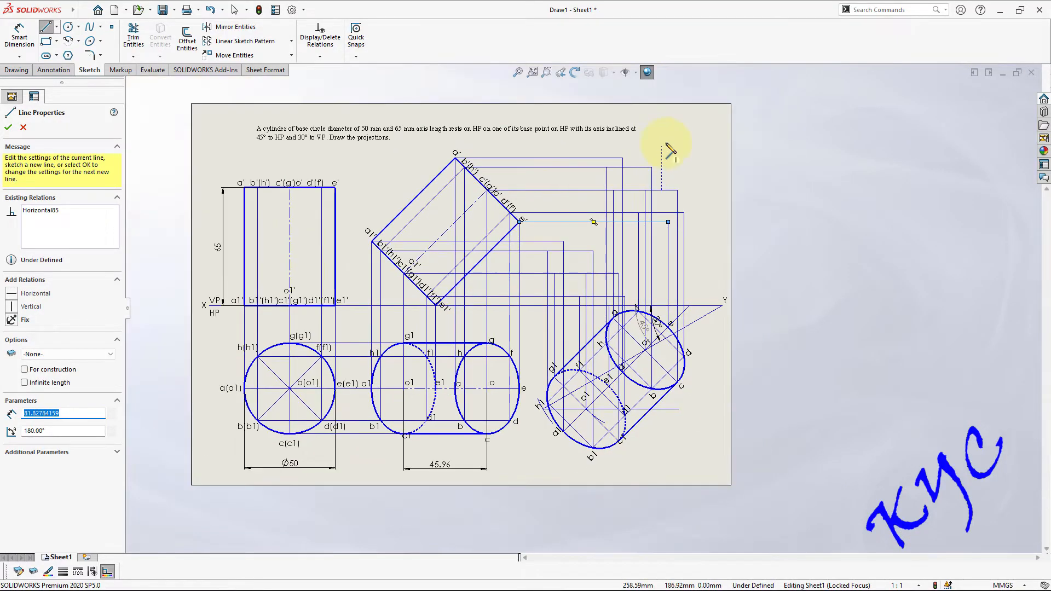
{"action": "key", "text": "Escape"}
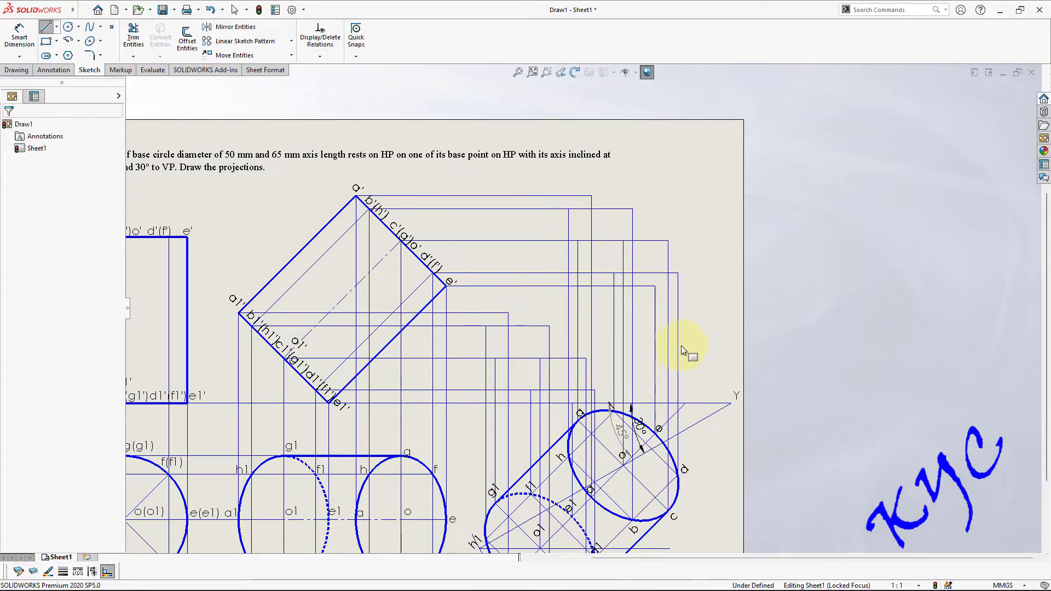
- Add separate notes a', b', c', d' and e' in the empty space beside the new front-view projectors
{"action": "left_click", "coordinate": [54, 70]}
{"action": "left_click", "coordinate": [126, 34]}
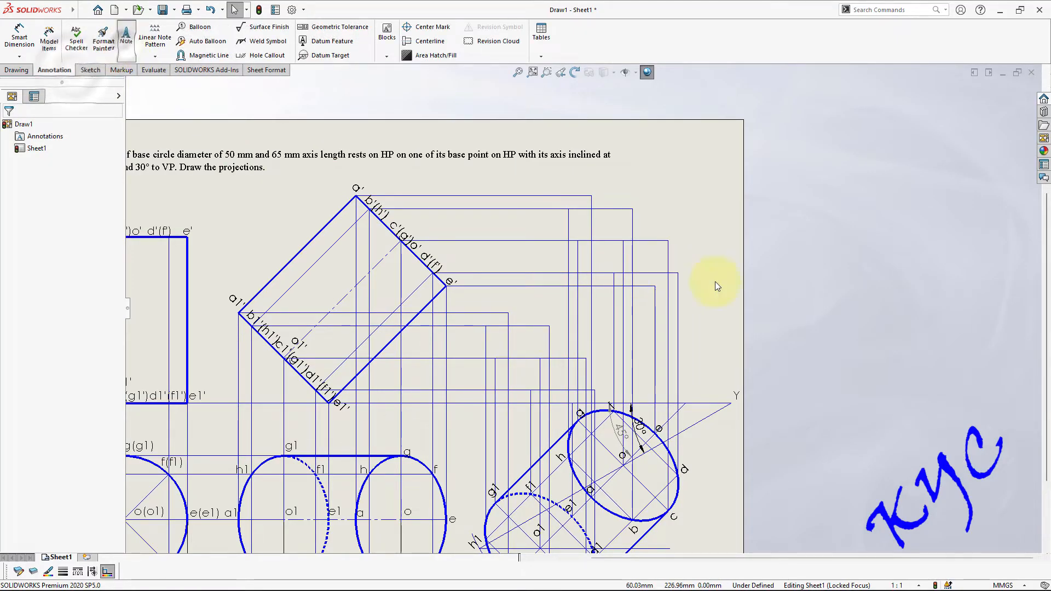
{"action": "left_click", "coordinate": [645, 176]}
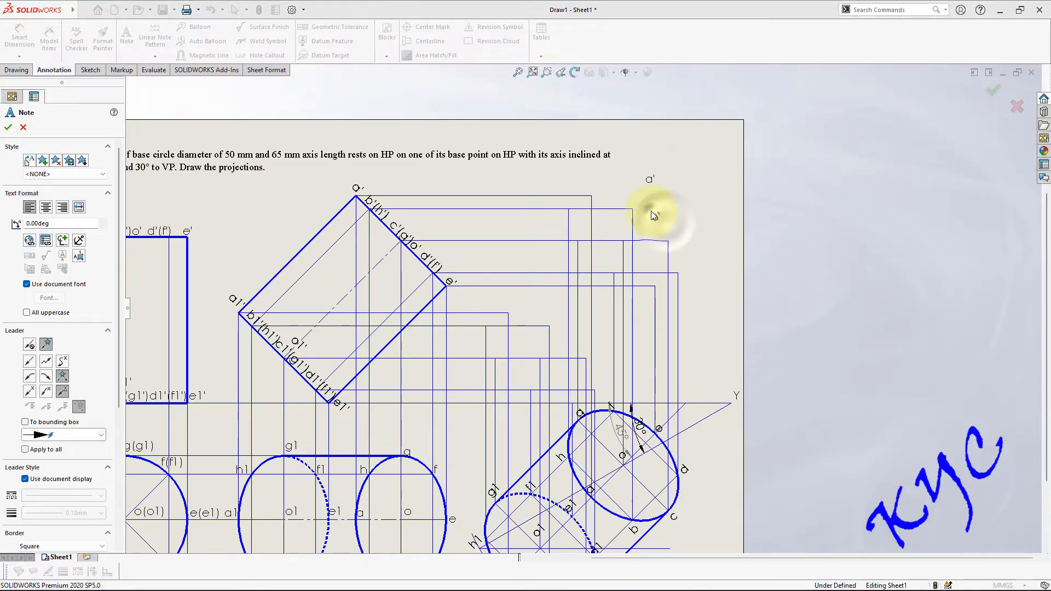
{"action": "left_click", "coordinate": [652, 213]}
{"action": "type", "text": "b'"}
{"action": "left_click", "coordinate": [681, 215]}
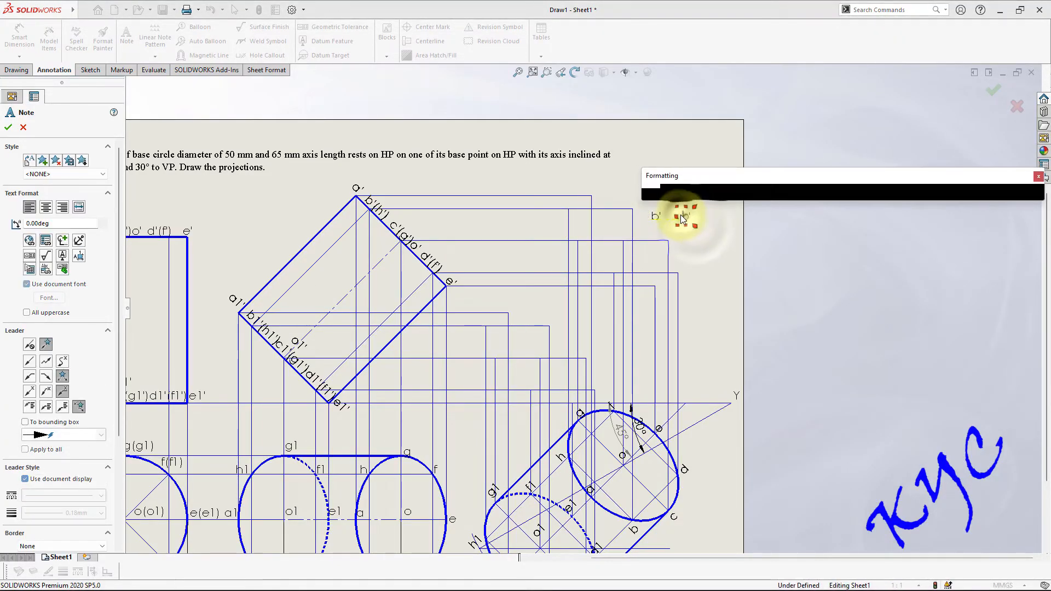
{"action": "type", "text": "c'"}
{"action": "left_click", "coordinate": [688, 248]}
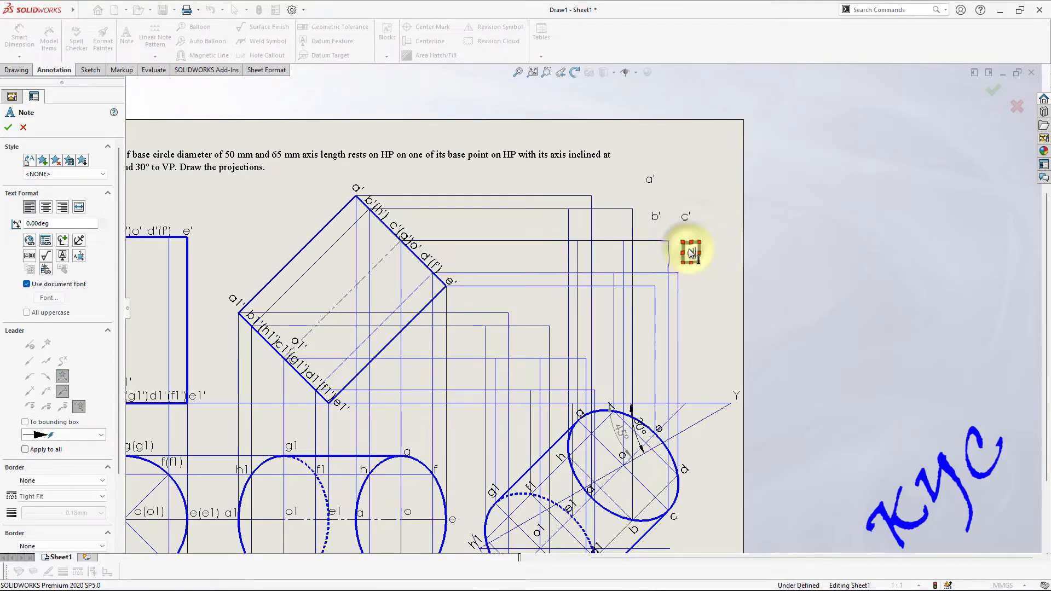
{"action": "type", "text": "d'"}
{"action": "left_click", "coordinate": [696, 285]}
{"action": "type", "text": "e'"}
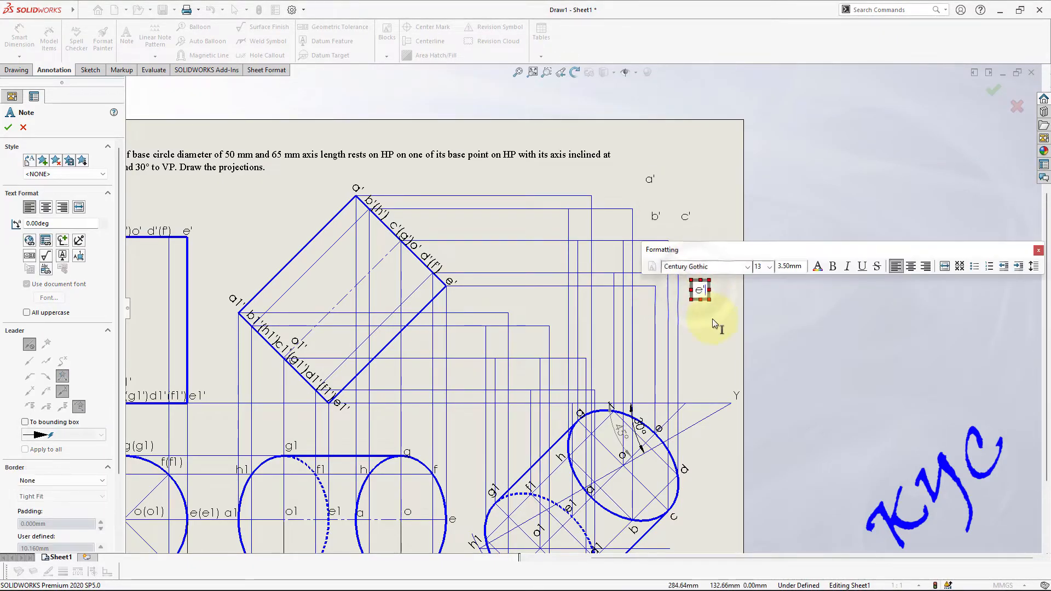
- Add separate notes f', g', h' and o' in the empty space beside the new front-view projectors
{"action": "left_click", "coordinate": [696, 328]}
{"action": "type", "text": "f'"}
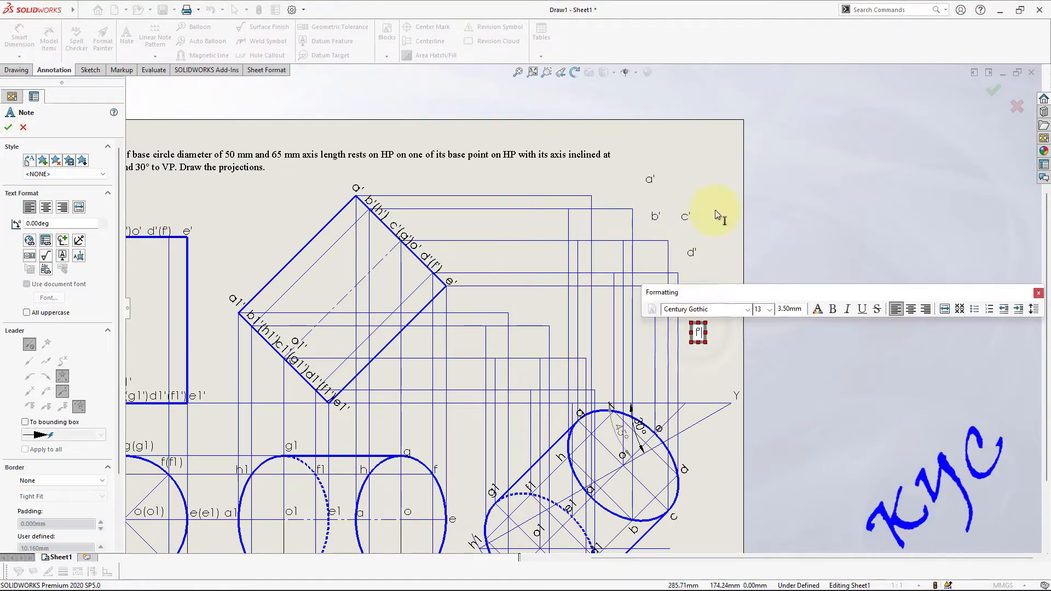
{"action": "left_click", "coordinate": [695, 179]}
{"action": "type", "text": "g'"}
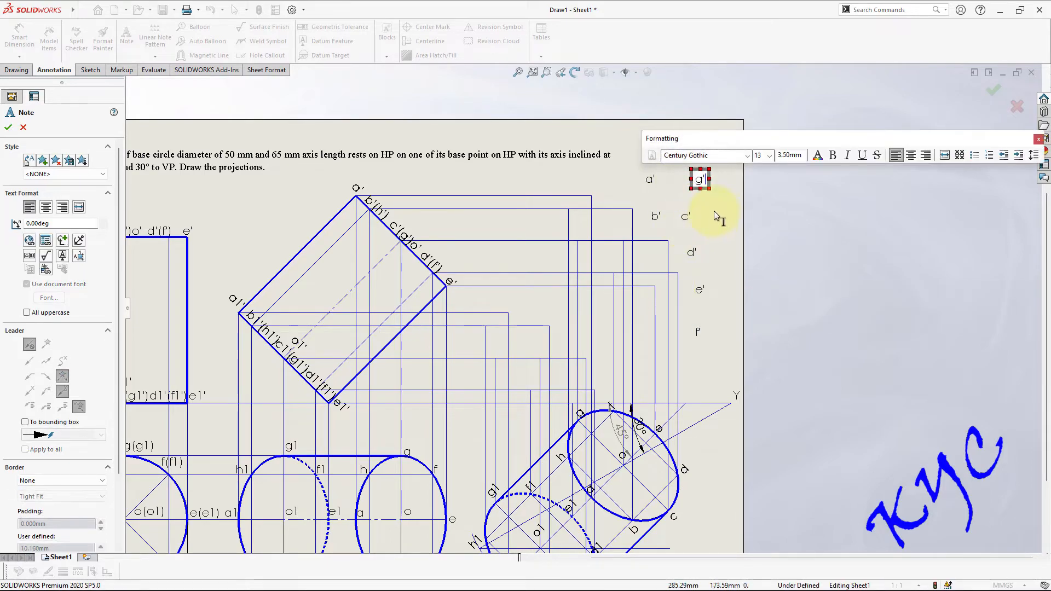
{"action": "left_click", "coordinate": [707, 213]}
{"action": "type", "text": "h'"}
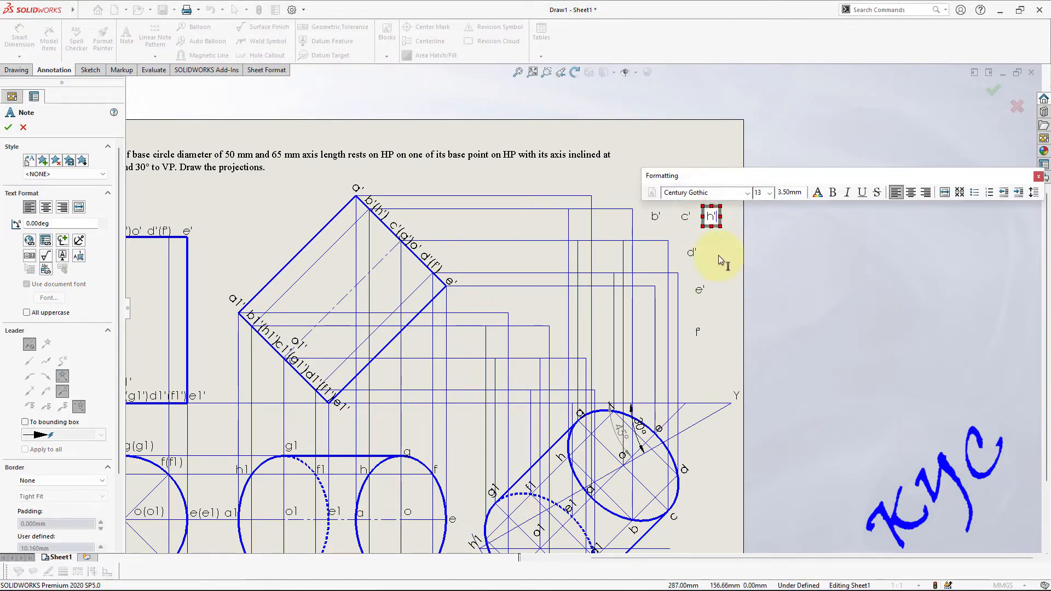
{"action": "left_click", "coordinate": [718, 252]}
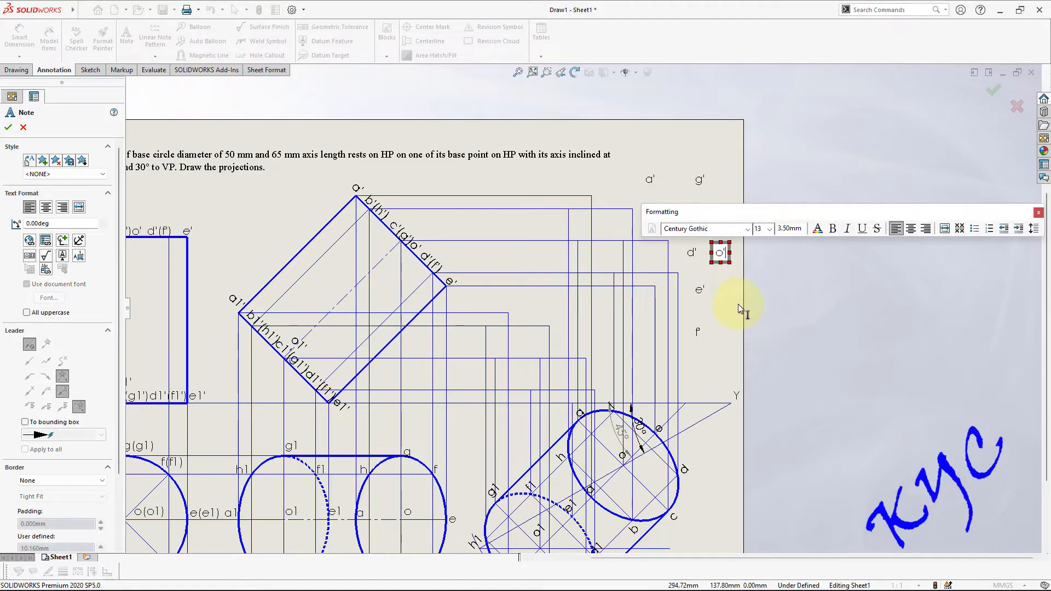
{"action": "key", "text": "Escape"}
- Move the labels a', b', c', d', e' and f' to their projector intersections in the final front view
{"action": "left_click_drag", "start_coordinate": [654, 181], "coordinate": [594, 189]}
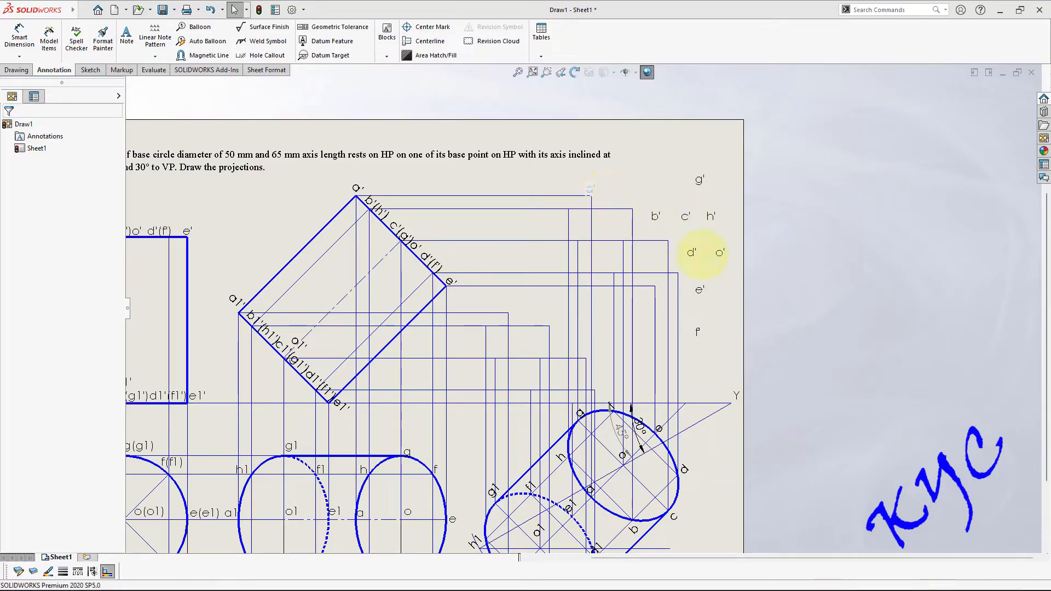
{"action": "left_click", "coordinate": [720, 254]}
{"action": "left_click_drag", "start_coordinate": [648, 208], "coordinate": [640, 200]}
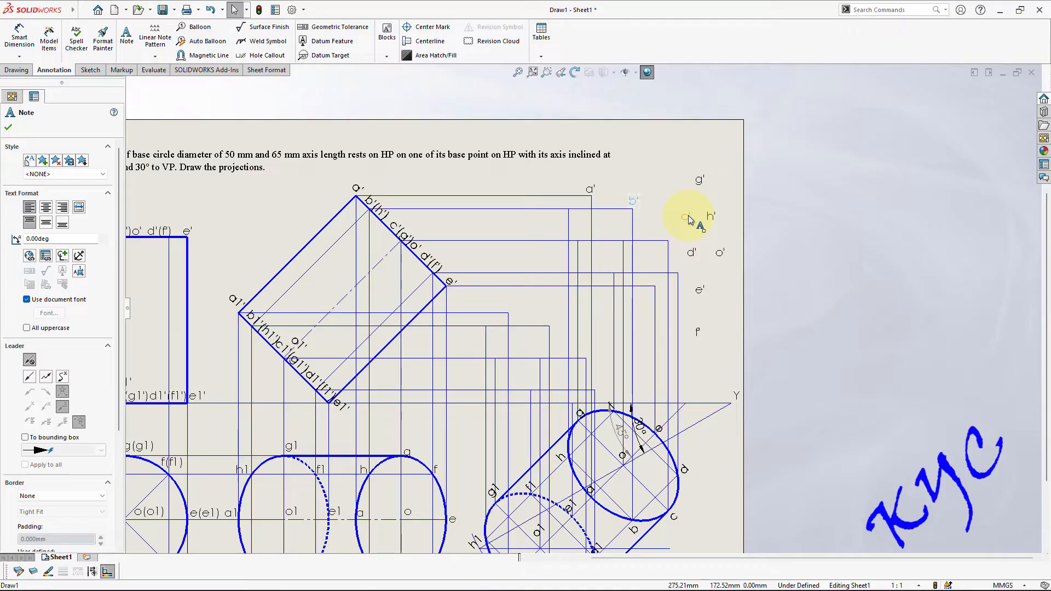
{"action": "left_click_drag", "start_coordinate": [677, 222], "coordinate": [649, 299]}
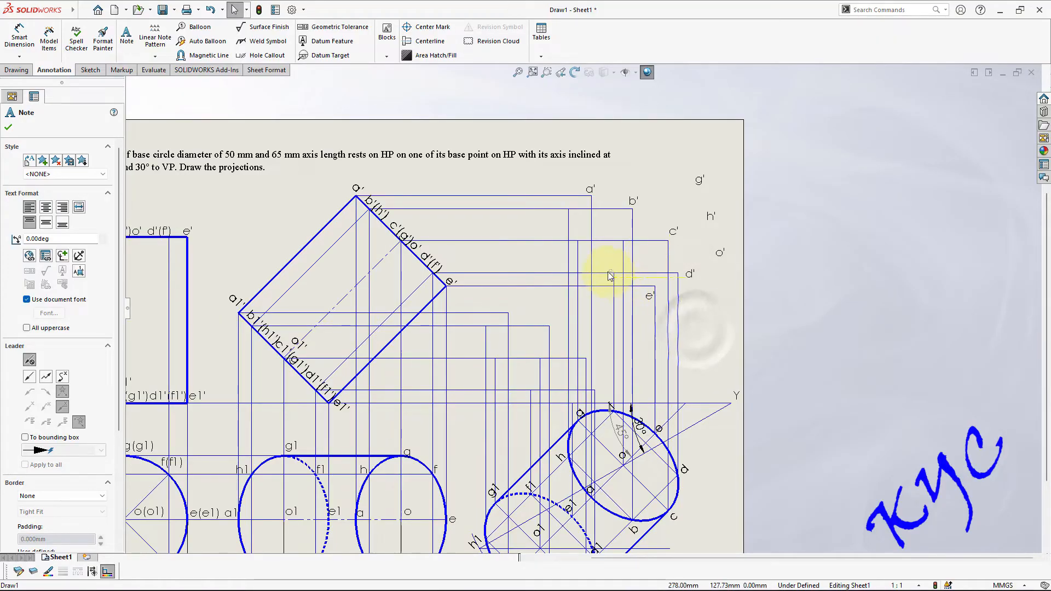
{"action": "left_click_drag", "start_coordinate": [608, 271], "coordinate": [608, 265]}
{"action": "left_click_drag", "start_coordinate": [687, 272], "coordinate": [689, 274]}
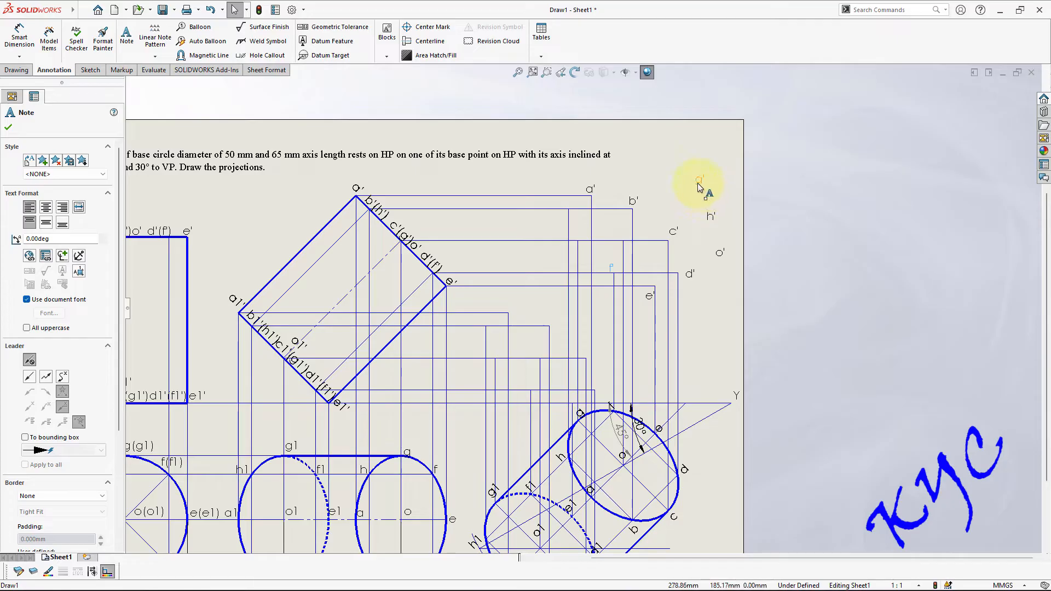
- Move the labels g', h' and o' to their projector intersections in the final front view
{"action": "left_click_drag", "start_coordinate": [567, 235], "coordinate": [562, 207]}
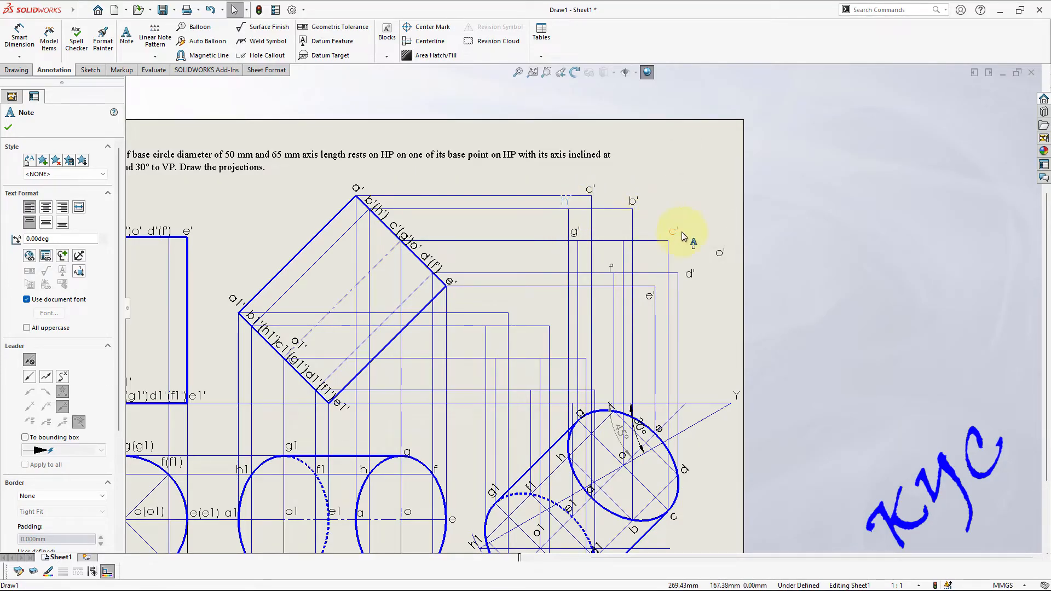
{"action": "left_click_drag", "start_coordinate": [615, 236], "coordinate": [619, 236]}
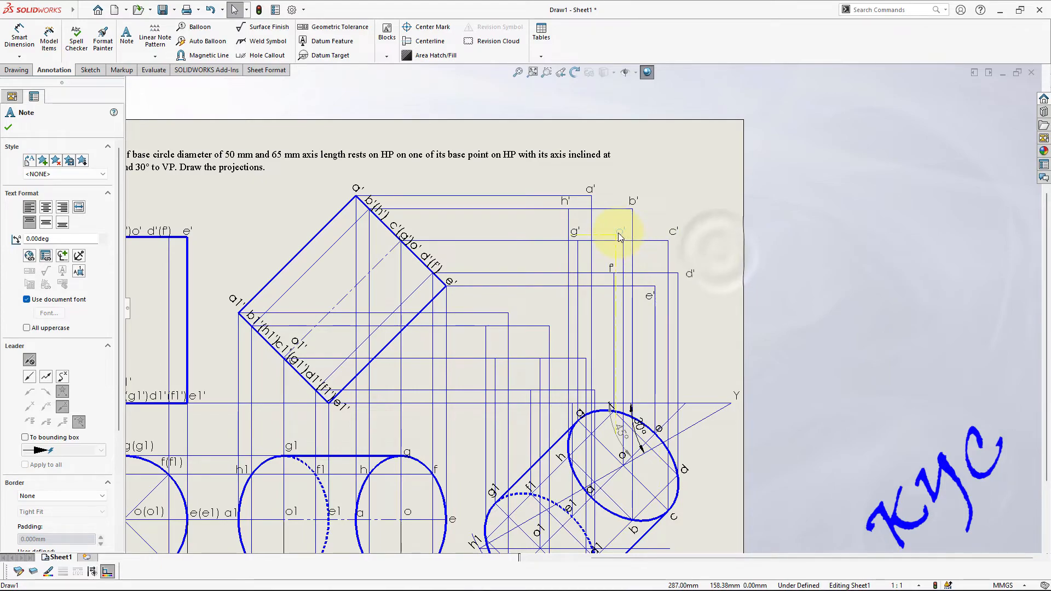
{"action": "left_click", "coordinate": [739, 310]}
- Copy the nine labels a' to h' and o' and paste them near the other base's projector intersections
{"action": "scroll", "coordinate": [680, 228], "scroll_direction": "down", "scroll_amount": 2}
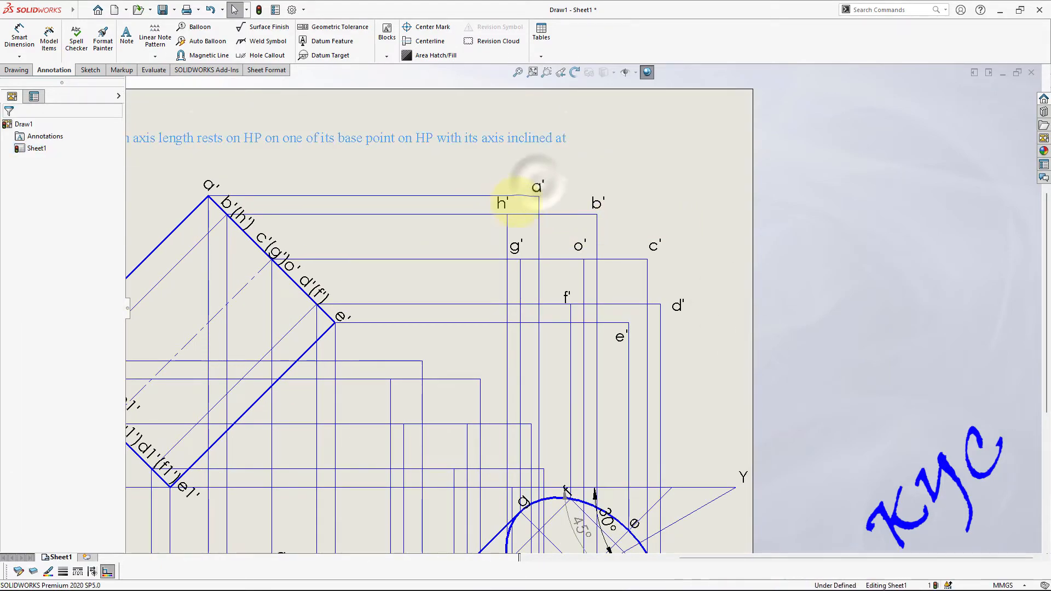
{"action": "left_click", "coordinate": [541, 187]}
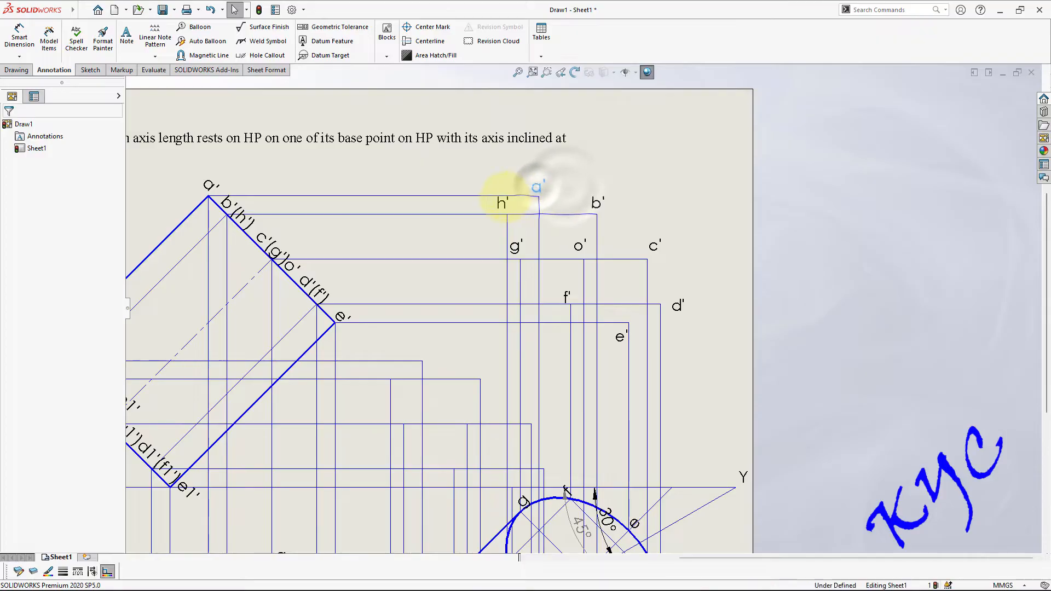
{"action": "left_click", "coordinate": [502, 204], "text": "ctrl"}
{"action": "left_click", "coordinate": [516, 247], "text": "ctrl"}
{"action": "left_click", "coordinate": [578, 246], "text": "ctrl"}
{"action": "left_click", "coordinate": [597, 204], "text": "ctrl"}
{"action": "left_click", "coordinate": [654, 246], "text": "ctrl"}
{"action": "left_click", "coordinate": [678, 306], "text": "ctrl"}
{"action": "left_click", "coordinate": [624, 339], "text": "ctrl"}
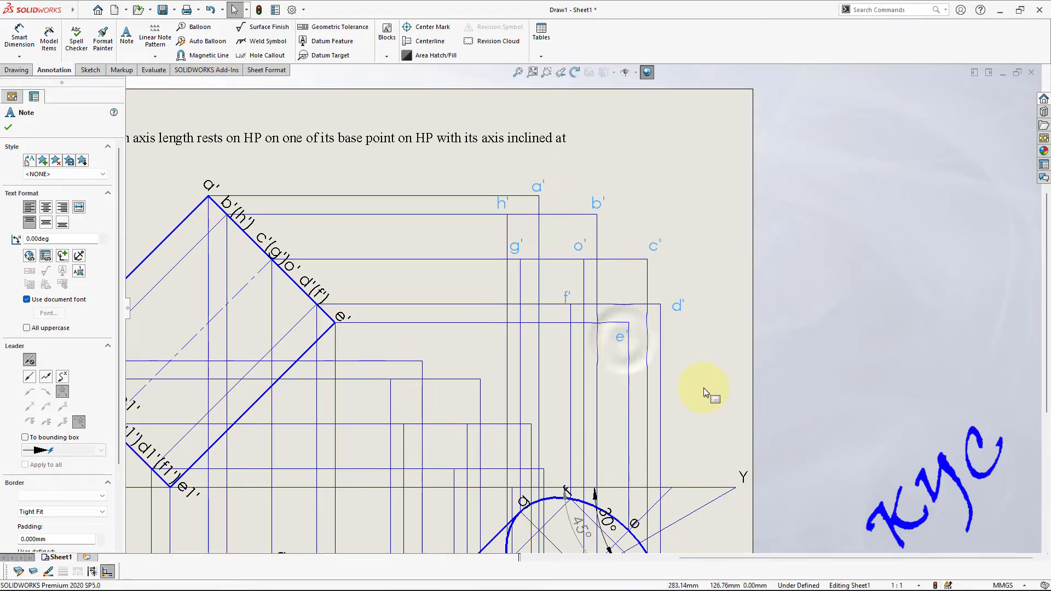
{"action": "left_click", "coordinate": [464, 416]}
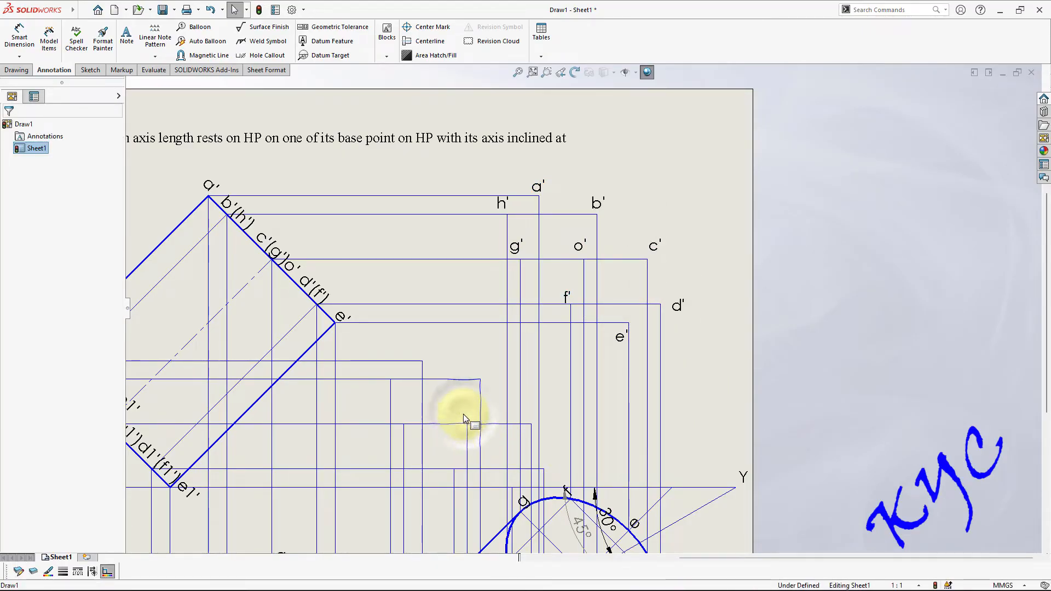
{"action": "key", "text": "ctrl+v"}
- Place the pasted e' label just above the XY line and rename the pasted e' and c' labels e1' and c1'
{"action": "scroll", "coordinate": [546, 481], "scroll_direction": "up", "scroll_amount": 3}
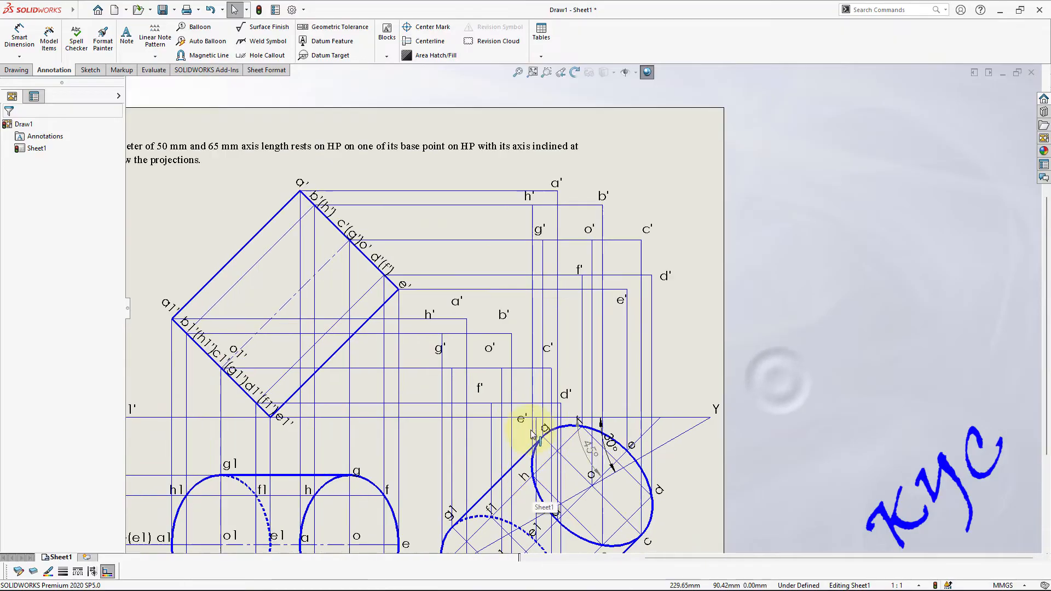
{"action": "scroll", "coordinate": [528, 434], "scroll_direction": "down", "scroll_amount": 5}
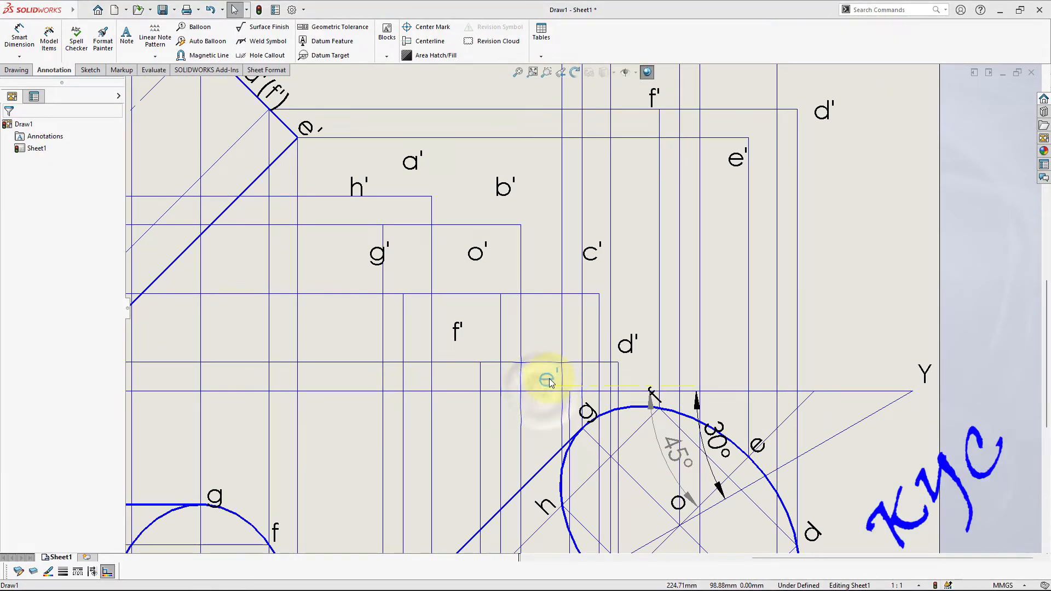
{"action": "left_click", "coordinate": [546, 378]}
{"action": "double_click", "coordinate": [546, 379]}
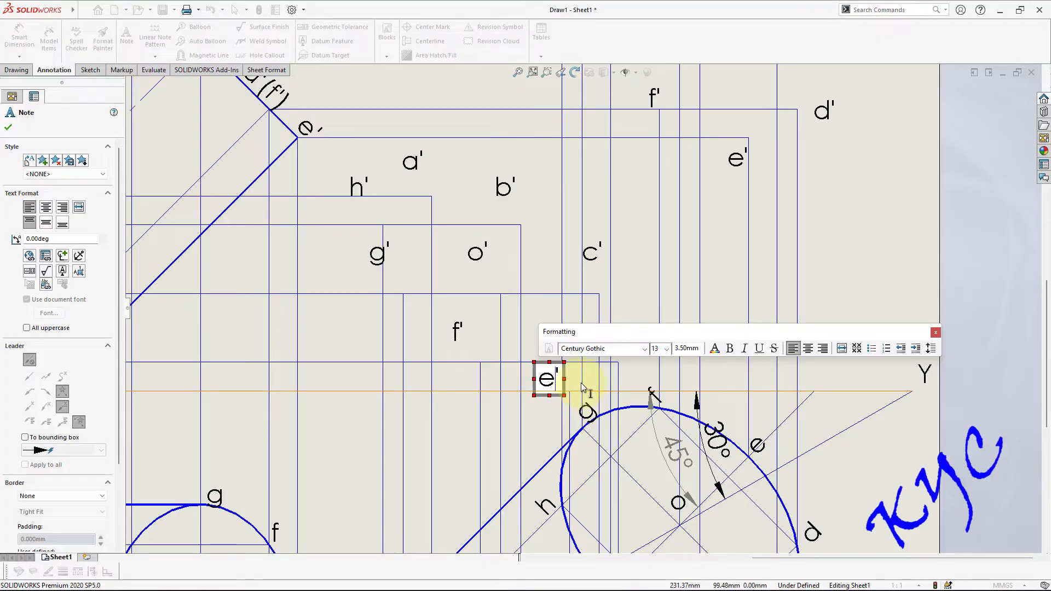
{"action": "left_click", "coordinate": [598, 254]}
{"action": "left_click", "coordinate": [597, 253]}
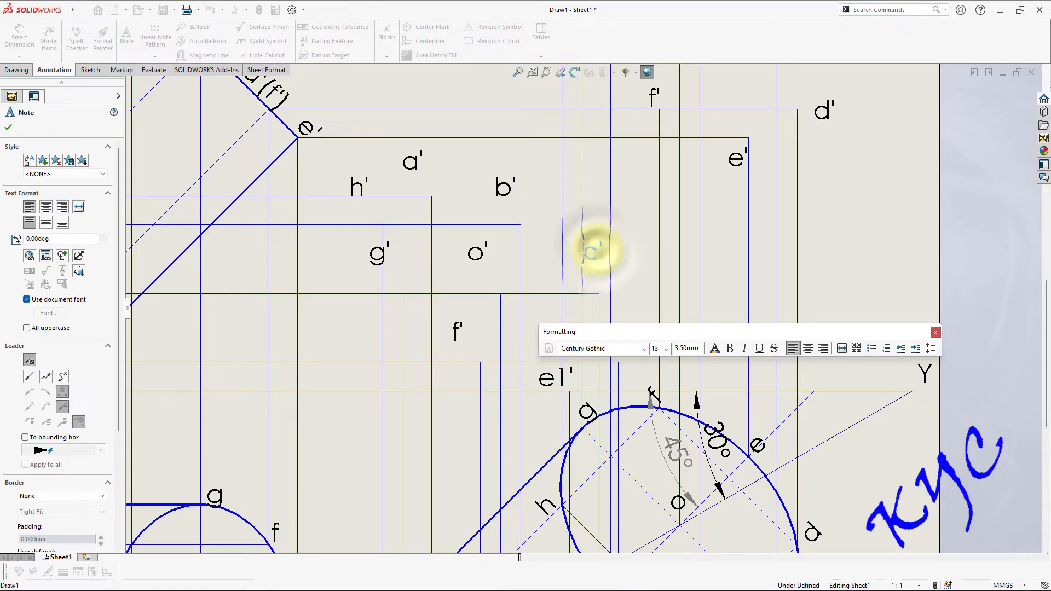
{"action": "double_click", "coordinate": [598, 253]}
{"action": "type", "text": "1"}
- Rename the pasted d' label d1' and move d1' and c1' to the ends of their projectors
{"action": "left_click", "coordinate": [630, 344]}
{"action": "left_click", "coordinate": [629, 344]}
{"action": "double_click", "coordinate": [635, 346]}
{"action": "type", "text": "1"}
{"action": "left_click", "coordinate": [629, 347]}
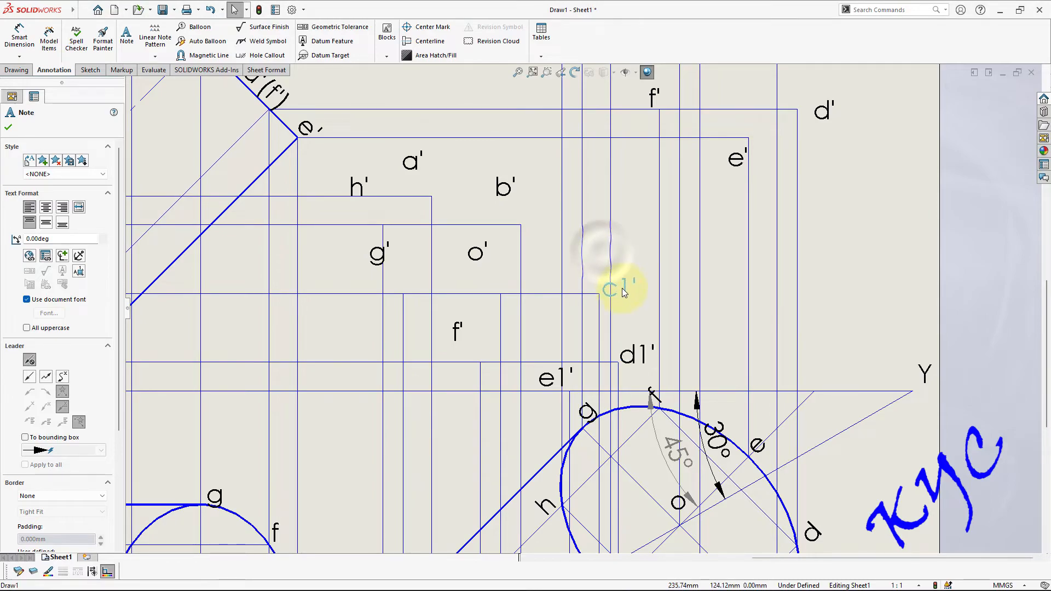
- Rename the pasted o' and b' labels o1' and b1' and place them at their projector intersections
{"action": "double_click", "coordinate": [500, 284]}
{"action": "type", "text": "1"}
{"action": "double_click", "coordinate": [509, 192]}
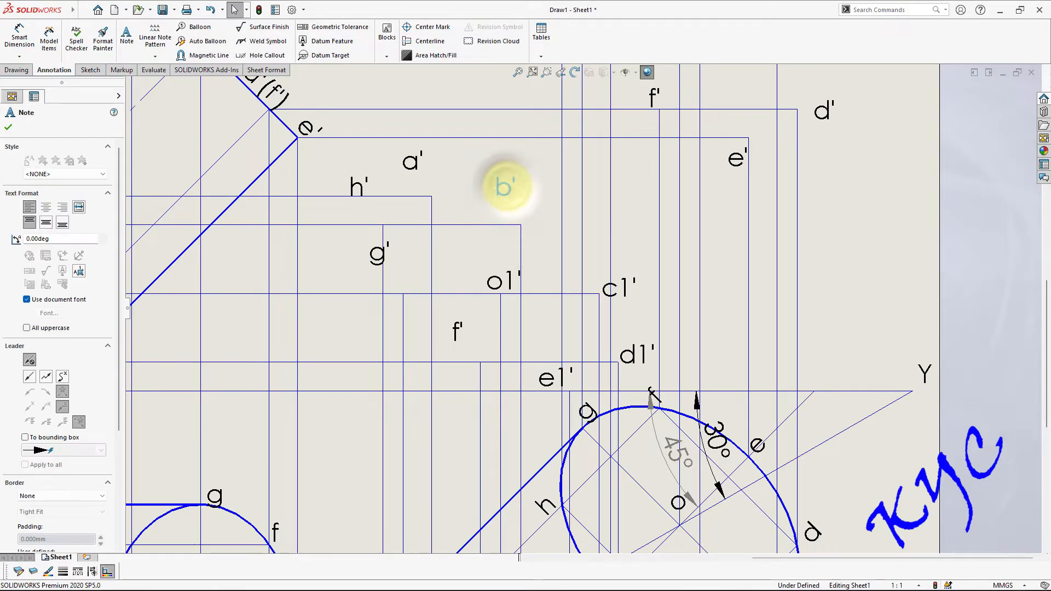
{"action": "type", "text": "1"}
{"action": "left_click", "coordinate": [585, 219]}
{"action": "left_click_drag", "start_coordinate": [511, 188], "coordinate": [539, 216]}
- Rename the pasted a' and g' labels a1' and g1' and place them at their projector intersections
{"action": "double_click", "coordinate": [414, 160]}
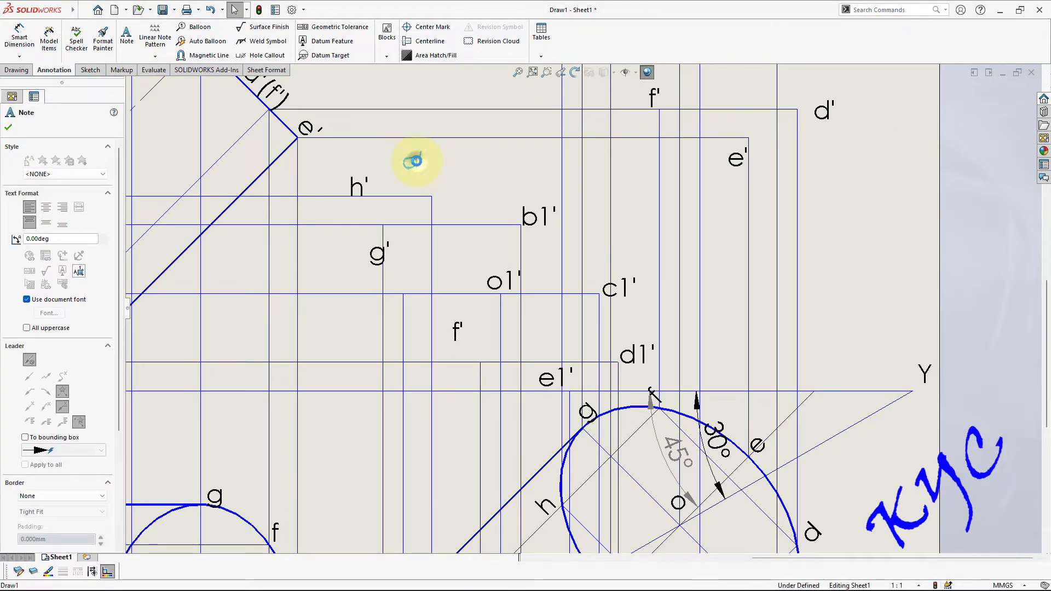
{"action": "type", "text": "1"}
{"action": "left_click", "coordinate": [462, 177]}
{"action": "left_click_drag", "start_coordinate": [426, 163], "coordinate": [451, 188]}
{"action": "left_click_drag", "start_coordinate": [389, 268], "coordinate": [398, 283]}
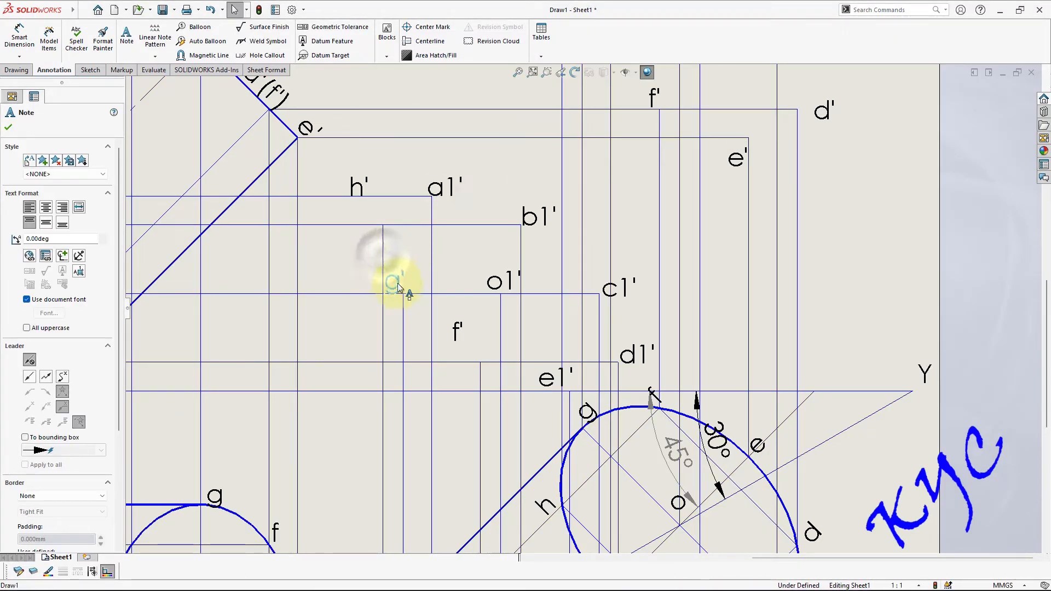
{"action": "double_click", "coordinate": [393, 282]}
{"action": "type", "text": "1"}
{"action": "left_click", "coordinate": [417, 323]}
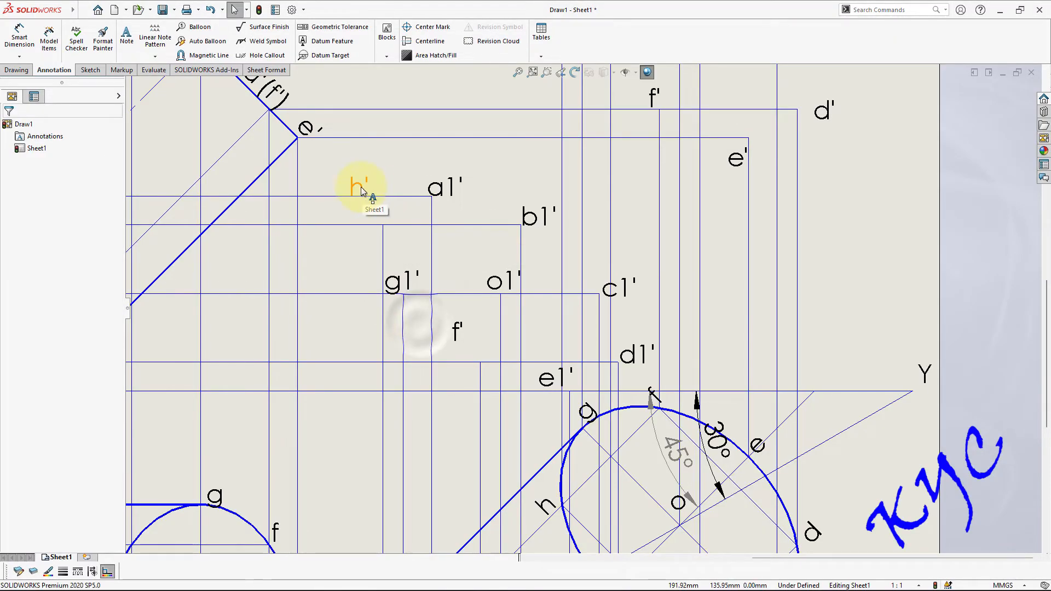
- Move the pasted h' label down to its projector intersection left of b1' and rename it h1'
{"action": "left_click_drag", "start_coordinate": [361, 190], "coordinate": [364, 223]}
{"action": "double_click", "coordinate": [363, 223]}
{"action": "type", "text": "1"}
{"action": "left_click", "coordinate": [802, 277]}
{"action": "scroll", "coordinate": [786, 288], "scroll_direction": "up", "scroll_amount": 3}
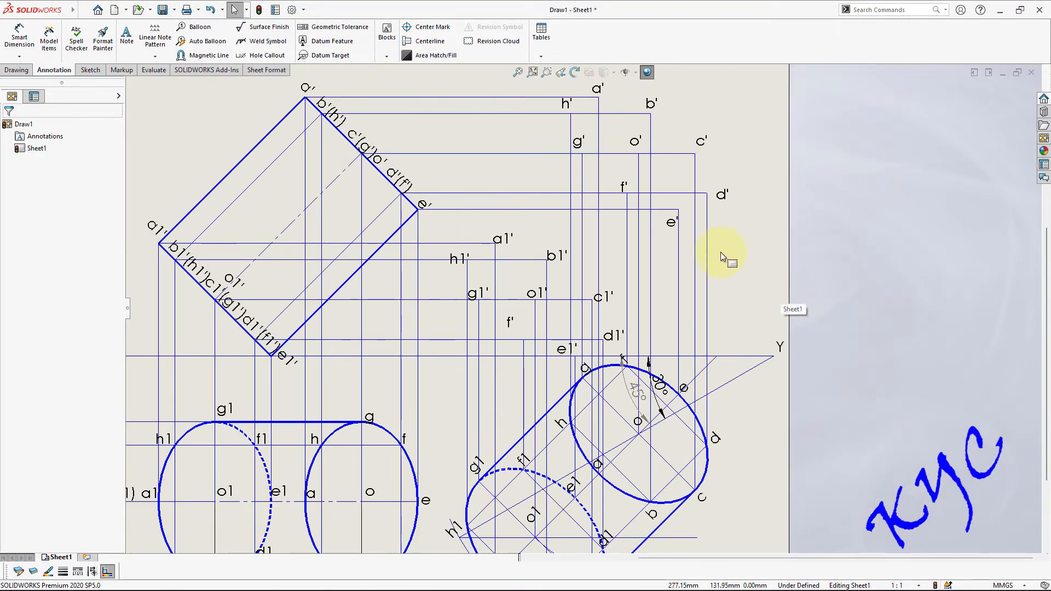
{"action": "scroll", "coordinate": [681, 285], "scroll_direction": "up", "scroll_amount": 2}
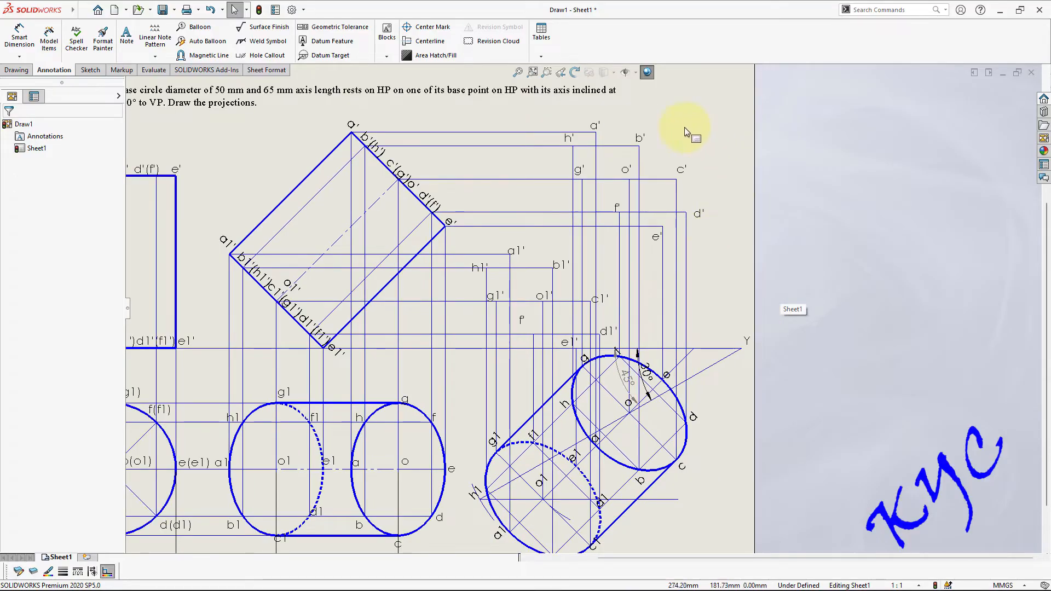
{"action": "scroll", "coordinate": [689, 137], "scroll_direction": "down", "scroll_amount": 2}
{"action": "scroll", "coordinate": [651, 354], "scroll_direction": "down", "scroll_amount": 1}
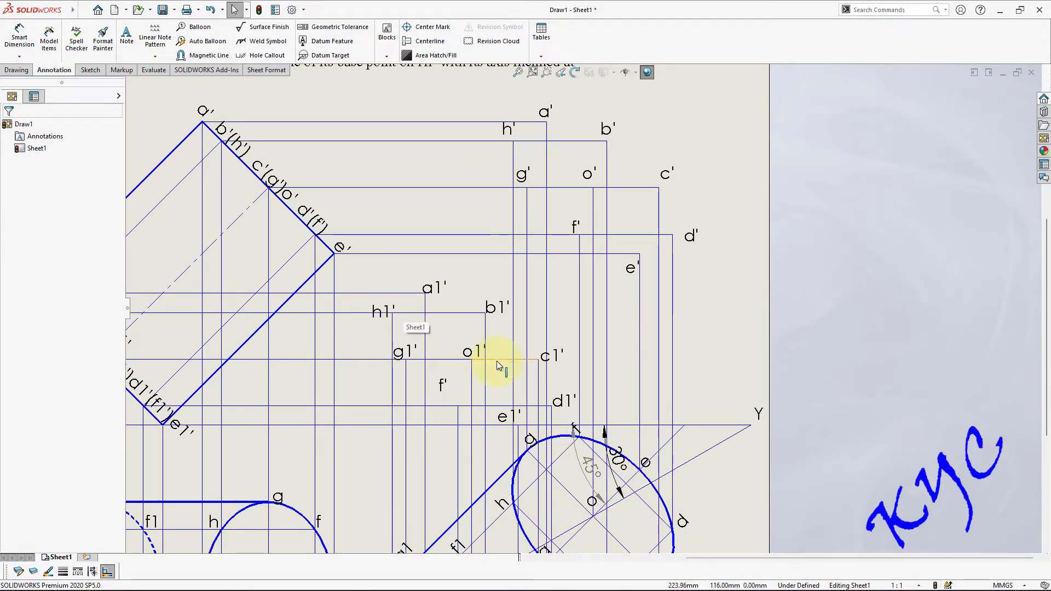
{"action": "scroll", "coordinate": [410, 175], "scroll_direction": "up", "scroll_amount": 3}
{"action": "scroll", "coordinate": [375, 122], "scroll_direction": "down", "scroll_amount": 1}
{"action": "left_click", "coordinate": [91, 71]}
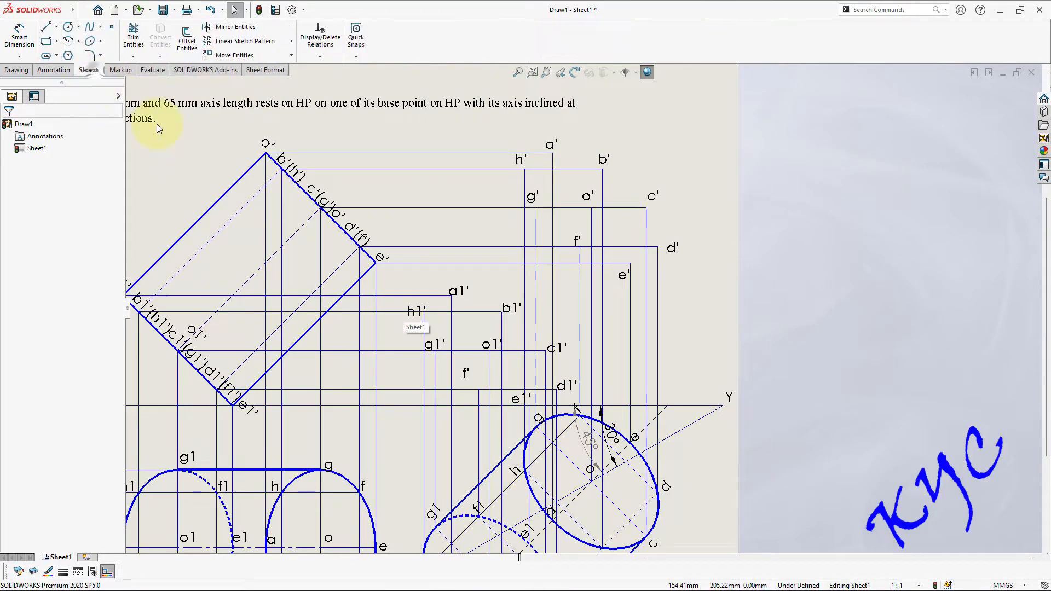
{"action": "scroll", "coordinate": [695, 211], "scroll_direction": "up", "scroll_amount": 1}
{"action": "scroll", "coordinate": [678, 207], "scroll_direction": "down", "scroll_amount": 1}
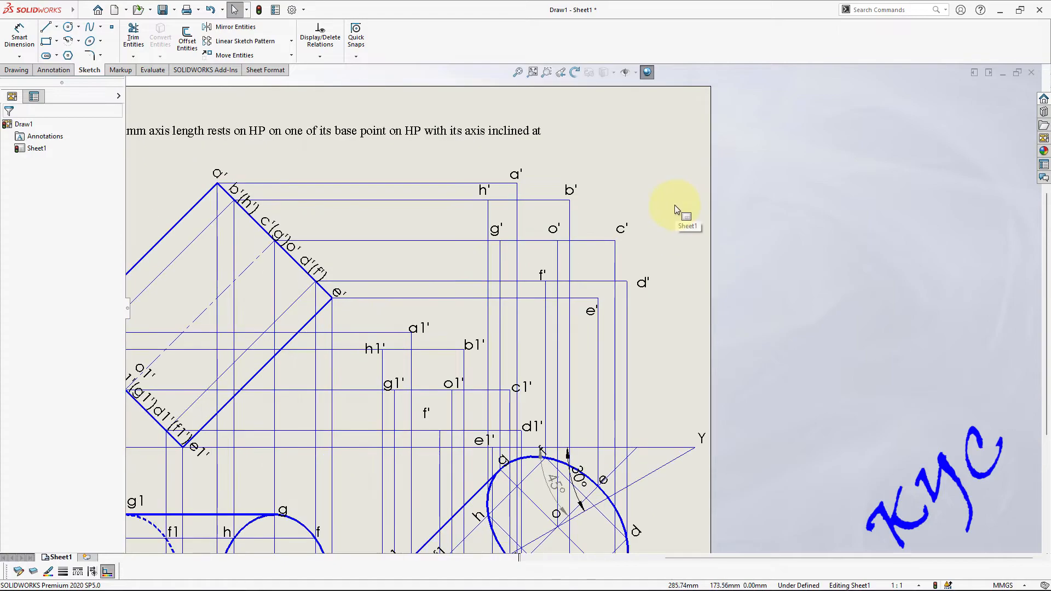
{"action": "scroll", "coordinate": [662, 285], "scroll_direction": "down", "scroll_amount": 1}
{"action": "scroll", "coordinate": [661, 291], "scroll_direction": "down", "scroll_amount": 1}
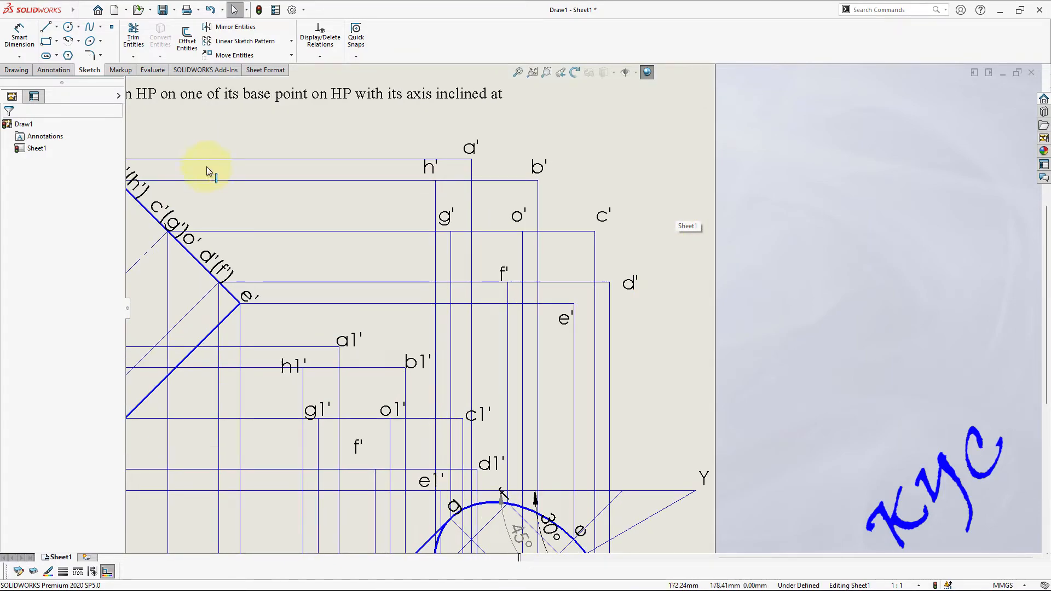
{"action": "left_click", "coordinate": [91, 30]}
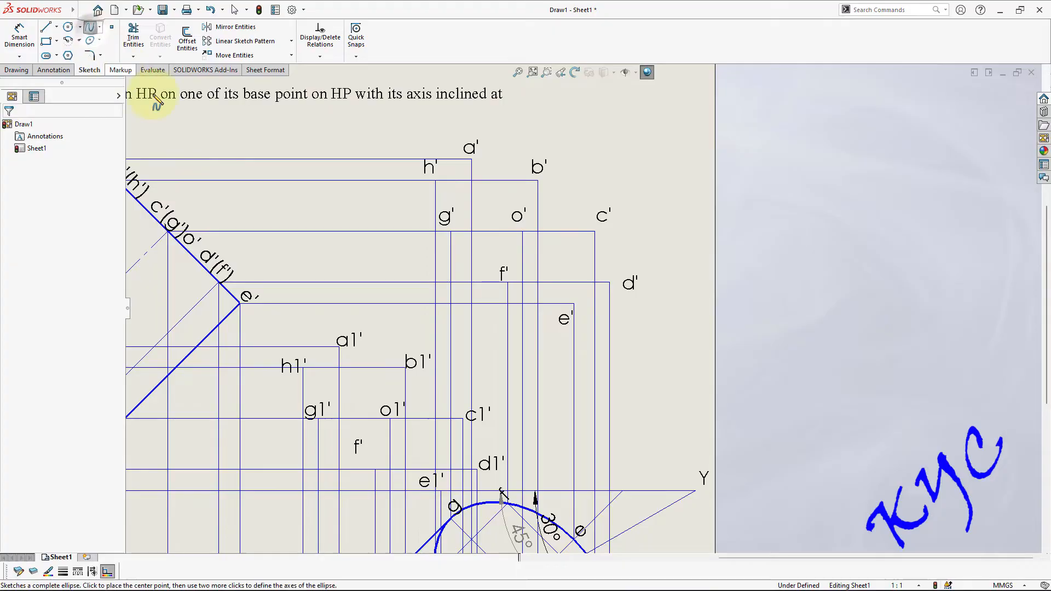
{"action": "left_click", "coordinate": [609, 283]}
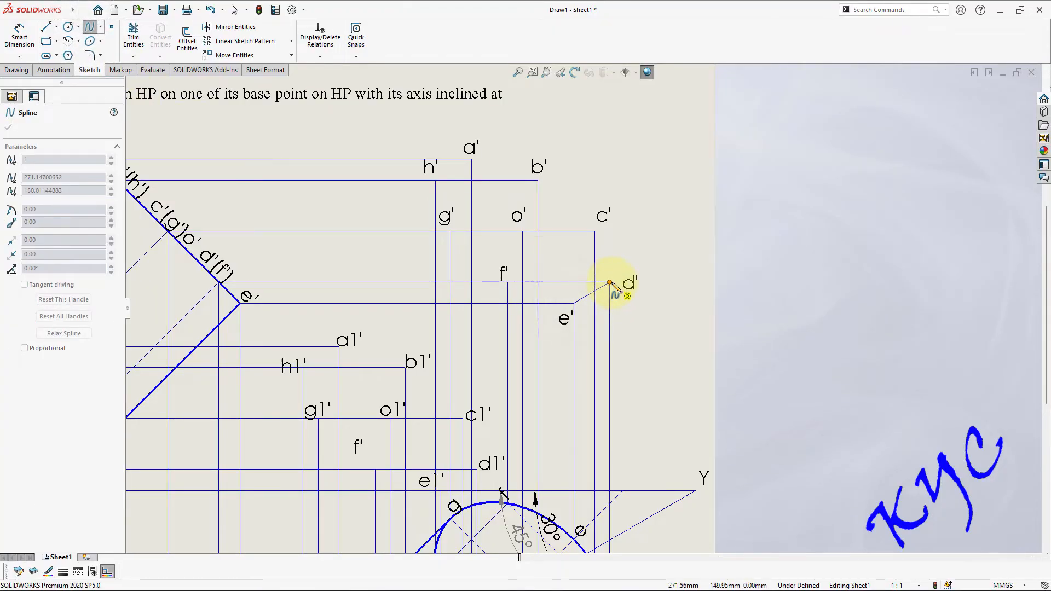
{"action": "double_click", "coordinate": [596, 231]}
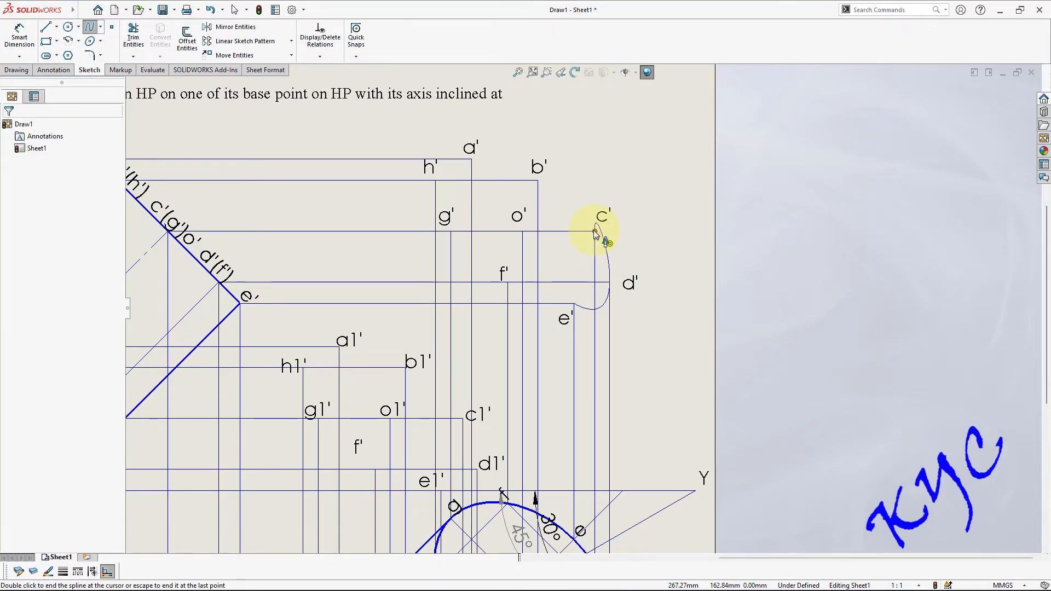
{"action": "left_click", "coordinate": [612, 252]}
{"action": "key", "text": "Delete"}
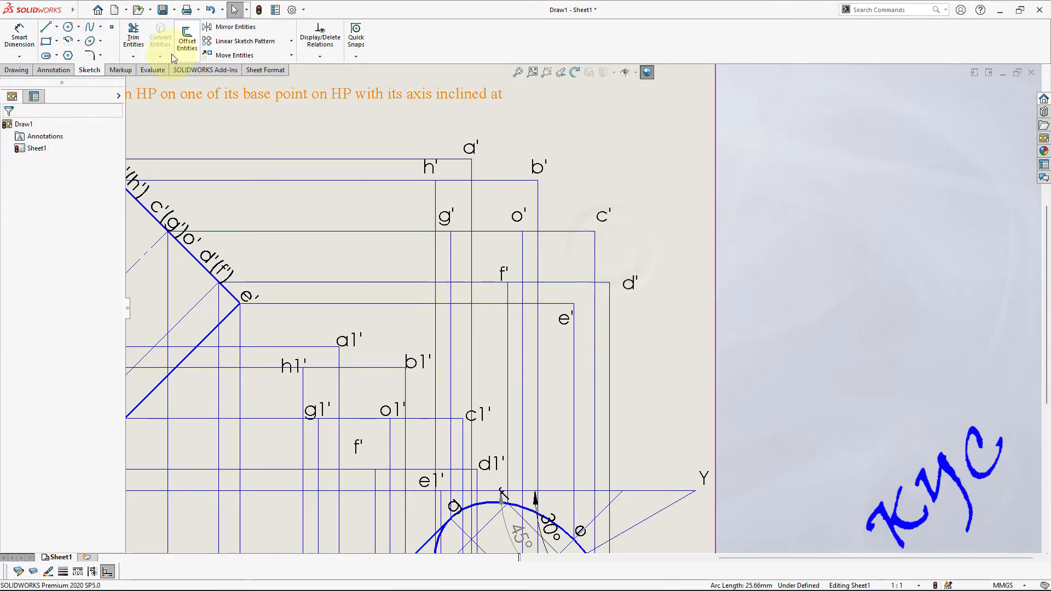
- Sketch a closed spline through points e', d', c', b', a', h', g' and f', ending back at e'
{"action": "left_click", "coordinate": [89, 28]}
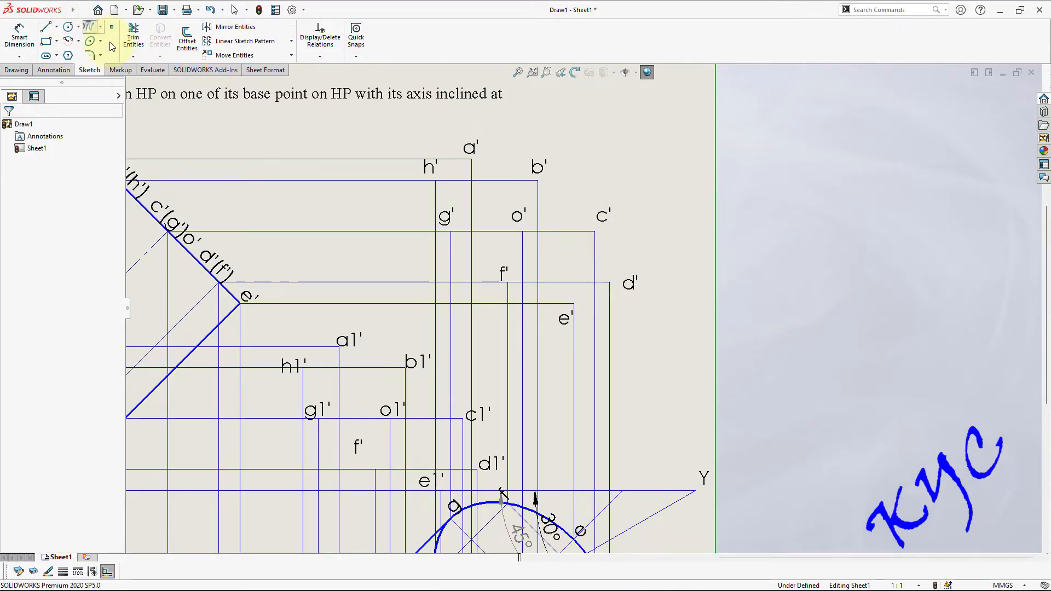
{"action": "left_click", "coordinate": [574, 303]}
{"action": "left_click", "coordinate": [609, 283]}
{"action": "left_click", "coordinate": [594, 232]}
{"action": "left_click", "coordinate": [472, 159]}
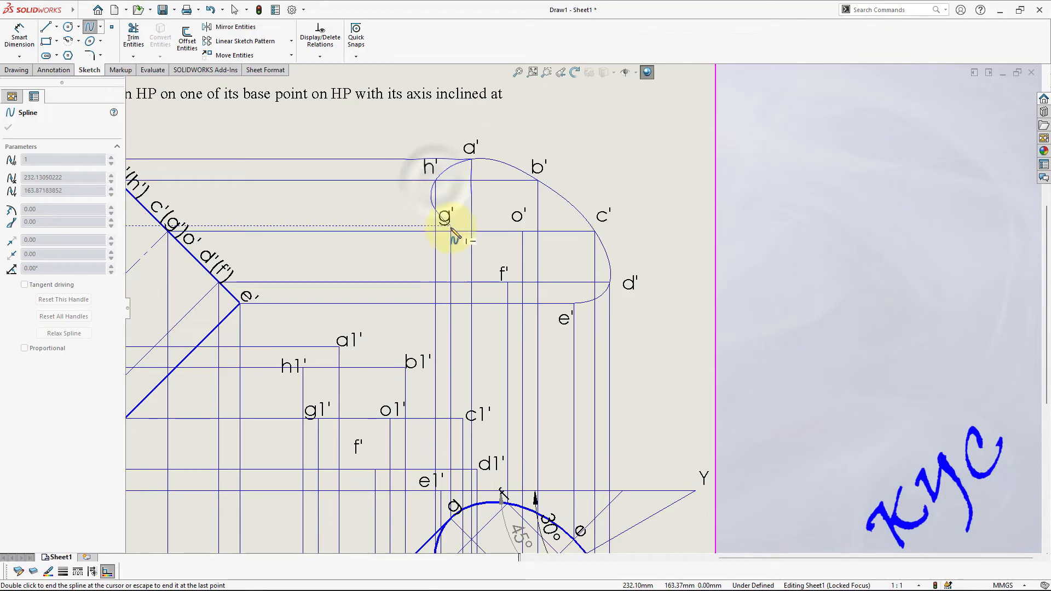
{"action": "left_click", "coordinate": [508, 283]}
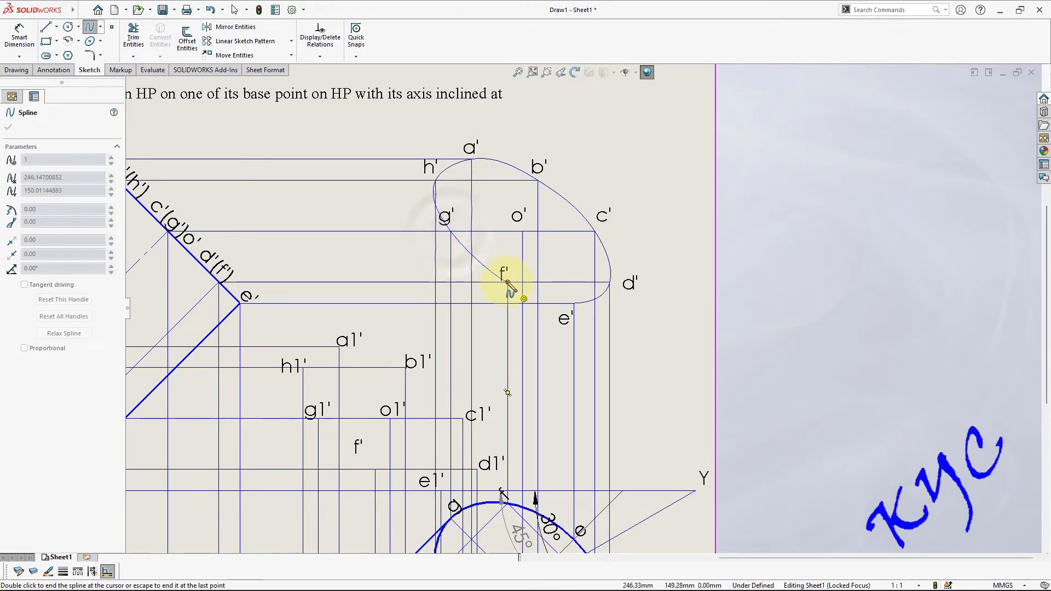
{"action": "double_click", "coordinate": [573, 303]}
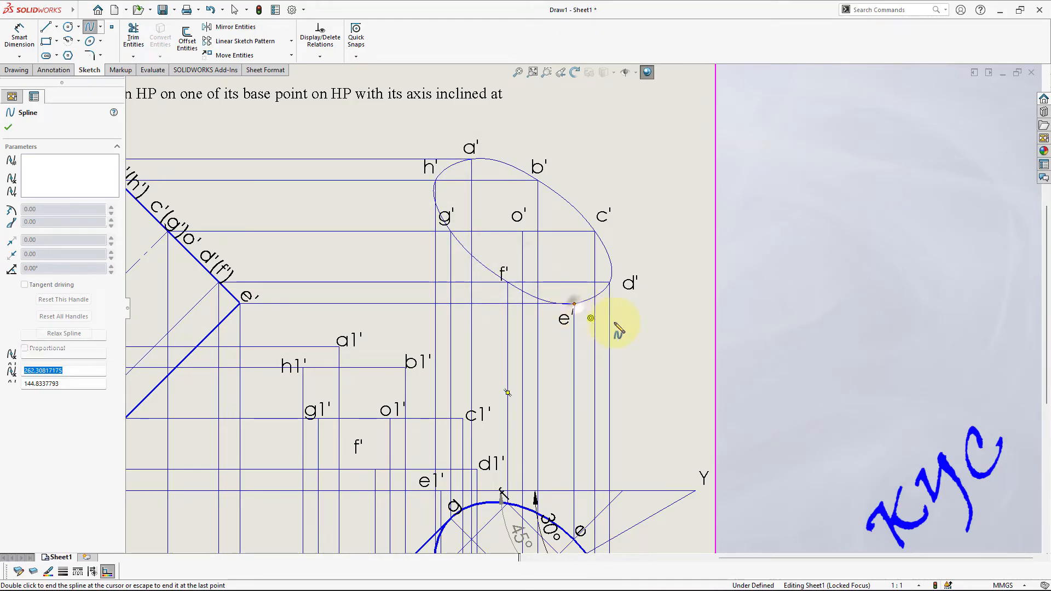
- Sketch a closed spline for the lower base from e1' through d1', c1', b1', a1', h1', g1' and the remaining f' point back to e1'
{"action": "left_click", "coordinate": [443, 491]}
{"action": "left_click", "coordinate": [477, 469]}
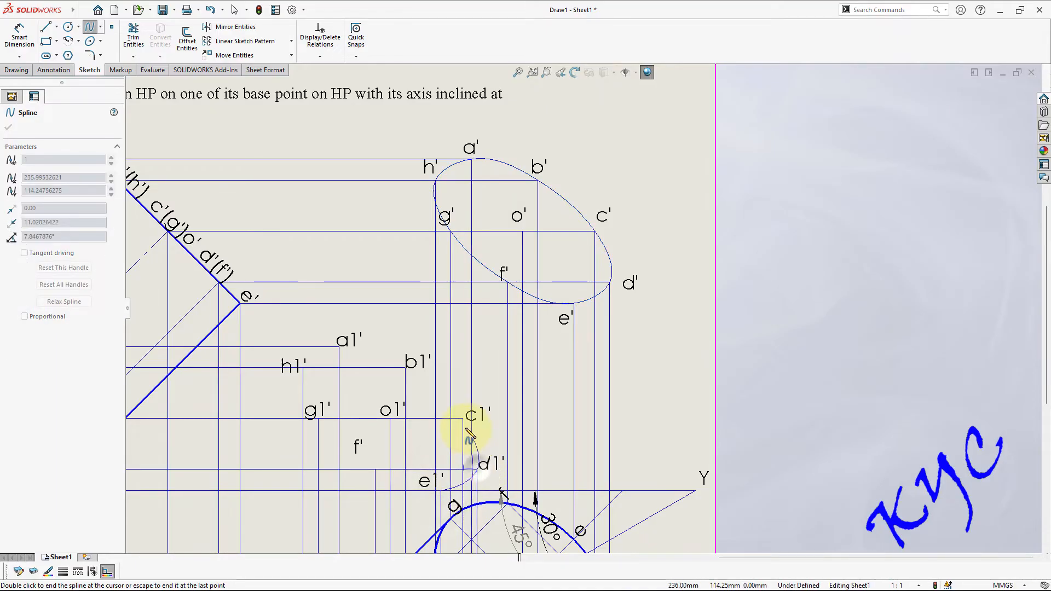
{"action": "left_click", "coordinate": [462, 419]}
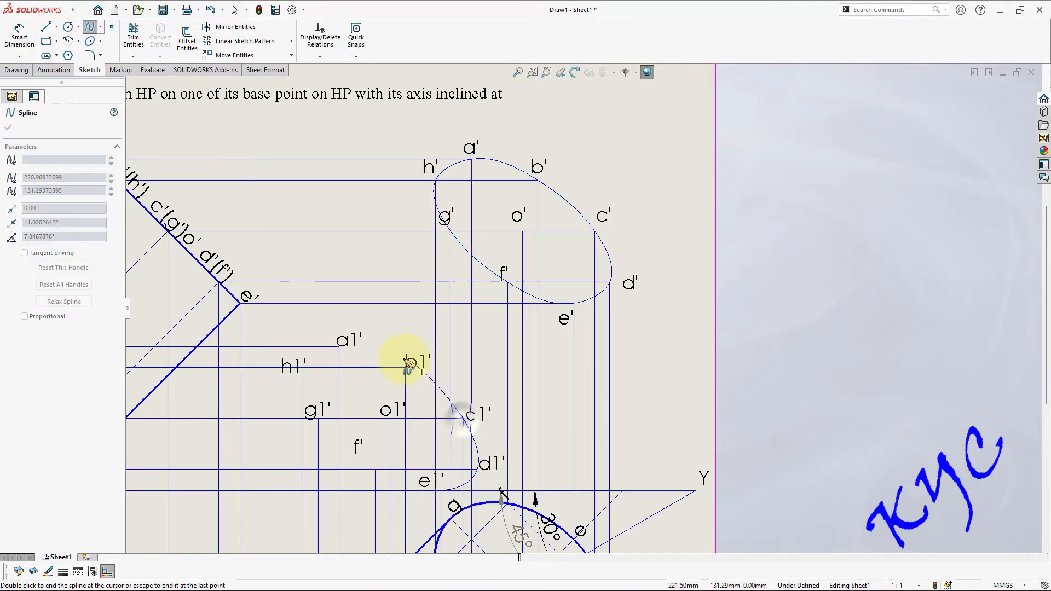
{"action": "left_click", "coordinate": [340, 347]}
{"action": "left_click", "coordinate": [303, 367]}
{"action": "left_click", "coordinate": [317, 419]}
{"action": "left_click", "coordinate": [374, 469]}
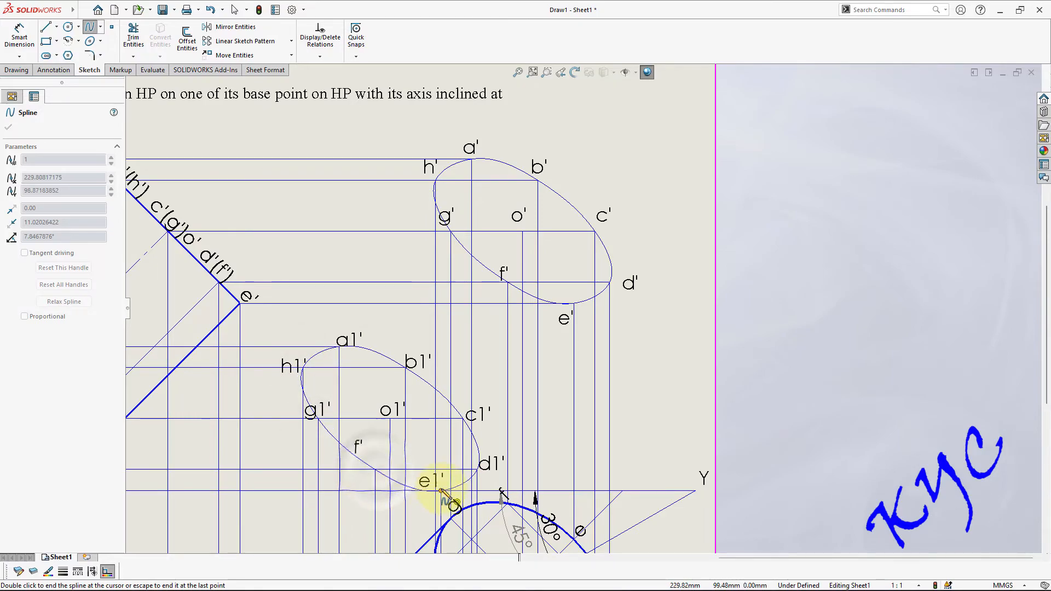
{"action": "double_click", "coordinate": [441, 490]}
{"action": "key", "text": "Escape"}
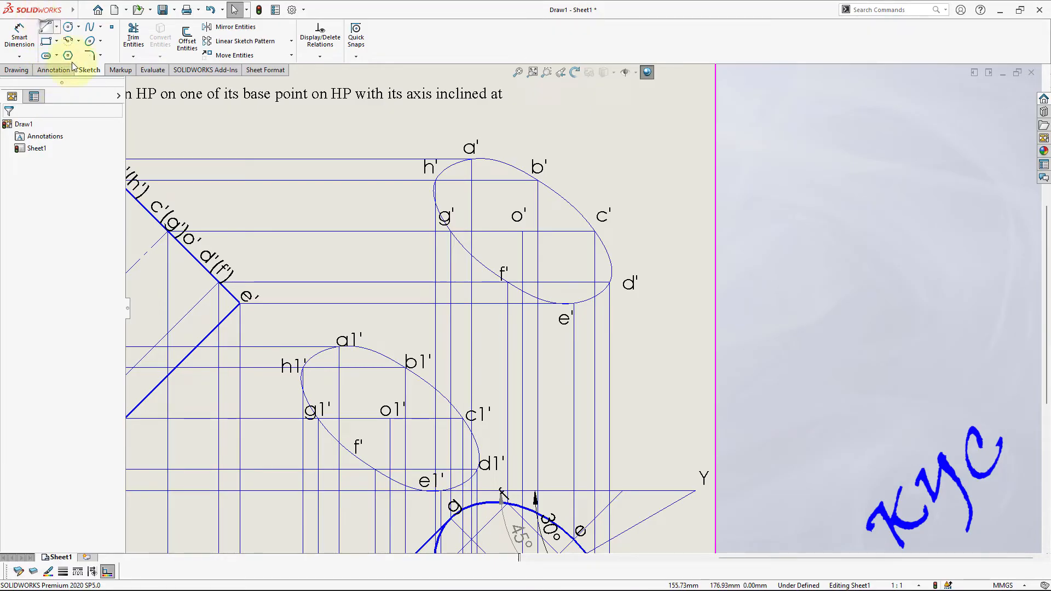
{"action": "left_click", "coordinate": [47, 29]}
{"action": "left_click_drag", "start_coordinate": [281, 380], "coordinate": [436, 180]}
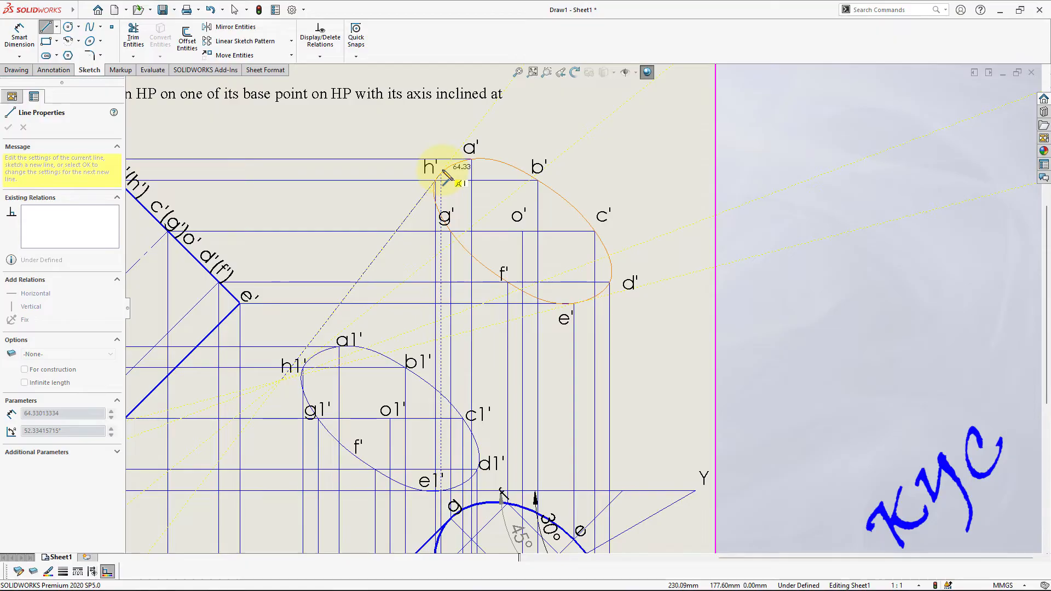
{"action": "left_click", "coordinate": [467, 135]}
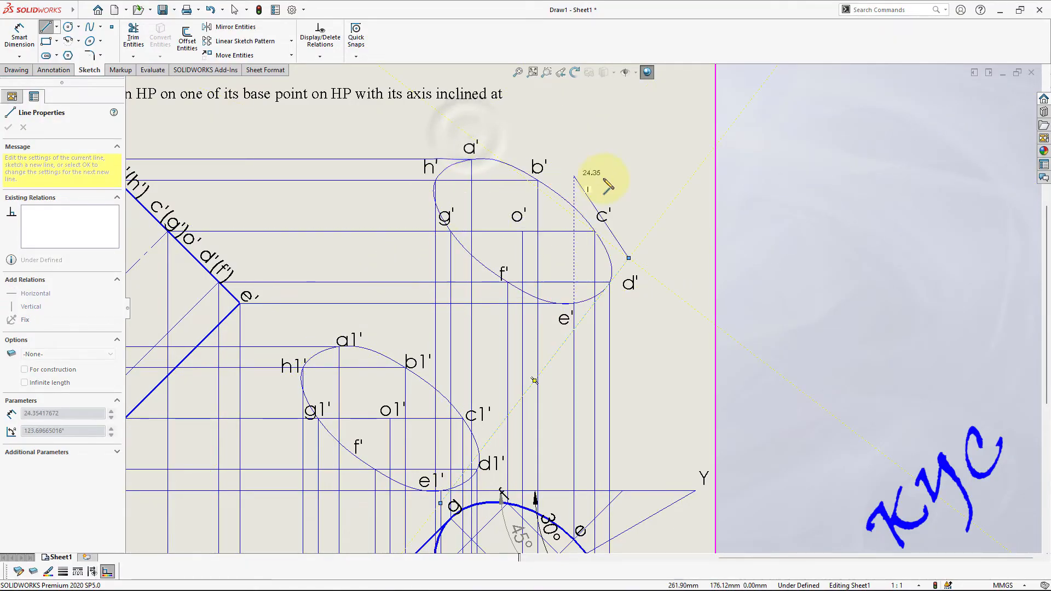
{"action": "key", "text": "Escape"}
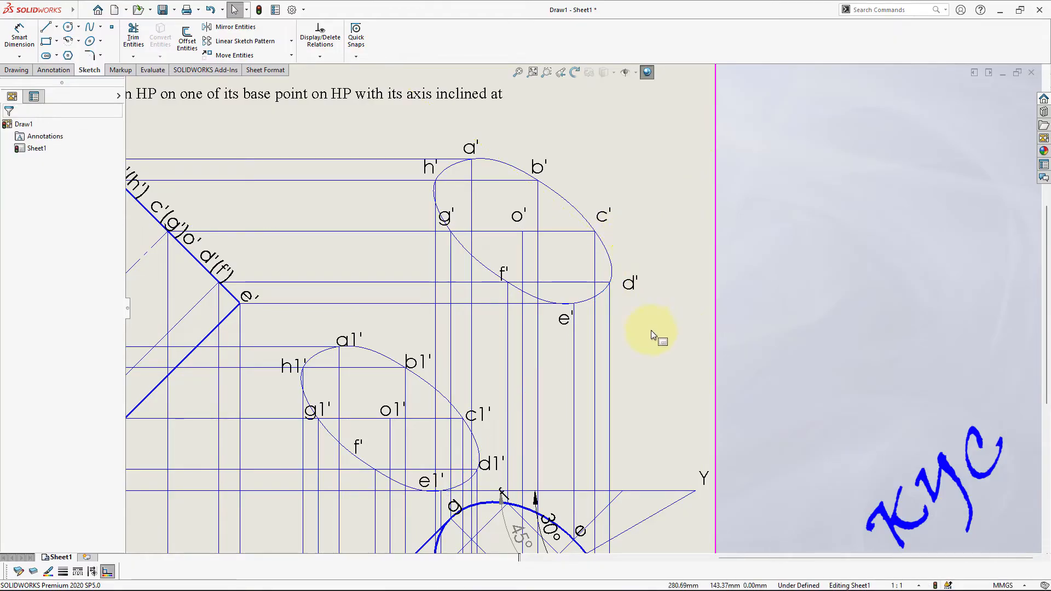
- Sketch a slanted line about 70 mm long from near d1' on the lower ellipse to beyond d' on the upper ellipse
{"action": "left_click", "coordinate": [45, 27]}
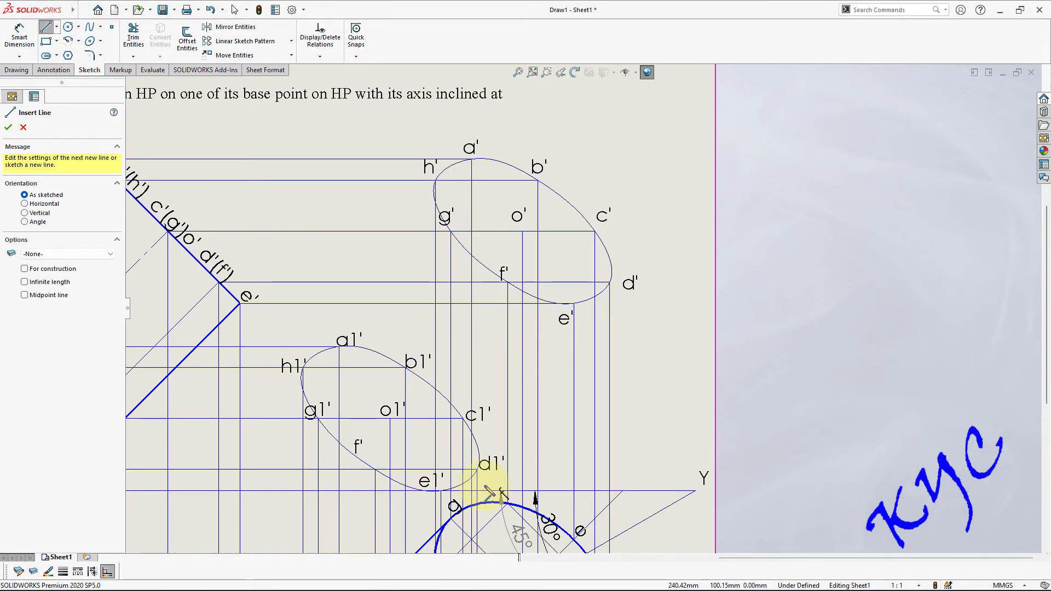
{"action": "scroll", "coordinate": [485, 488], "scroll_direction": "down", "scroll_amount": 3}
{"action": "left_click", "coordinate": [481, 446]}
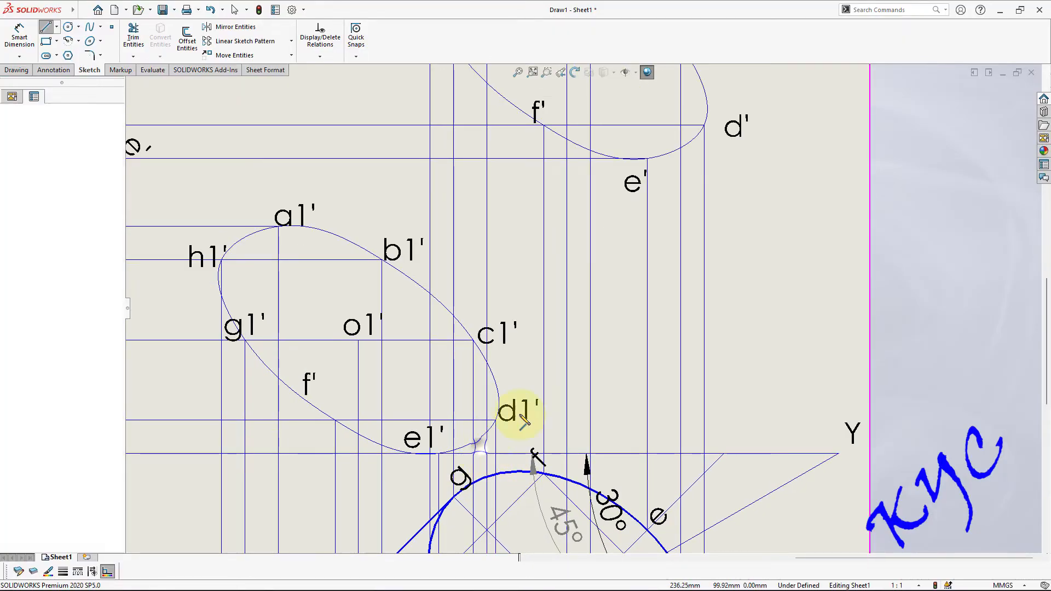
{"action": "left_click", "coordinate": [761, 94]}
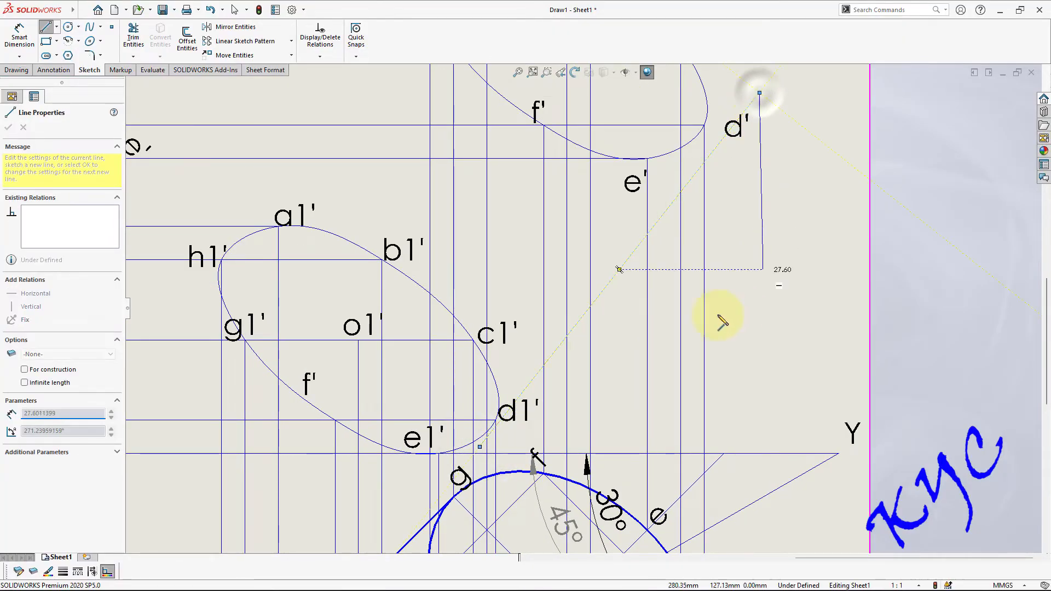
{"action": "key", "text": "Escape"}
{"action": "key", "text": "Escape"}
- Make the slanted line near d' and d1' tangent to both the upper and the lower ellipse splines
{"action": "left_click", "coordinate": [578, 326]}
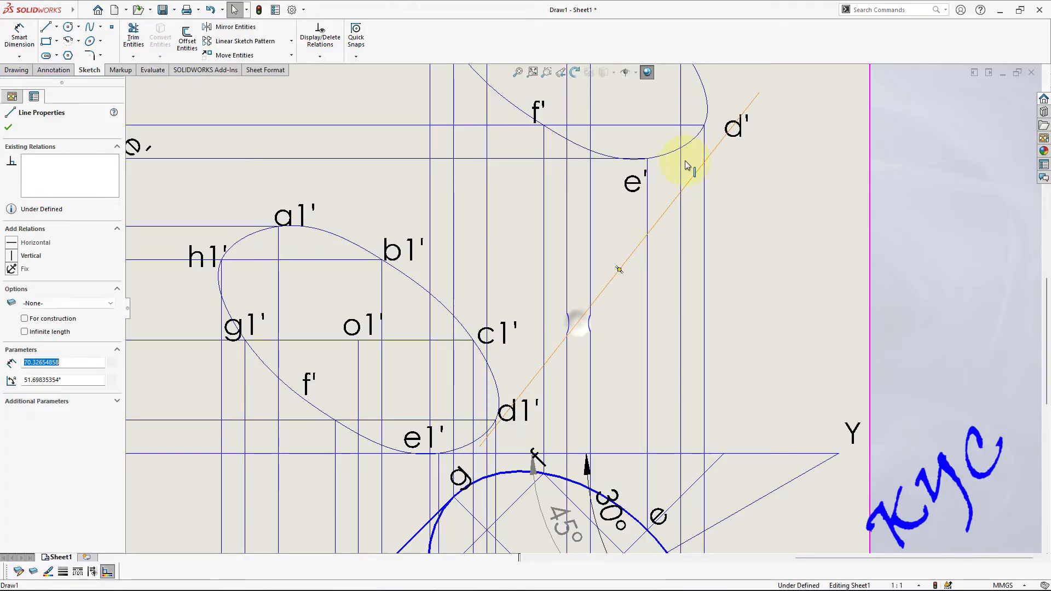
{"action": "left_click", "coordinate": [692, 142], "text": "ctrl"}
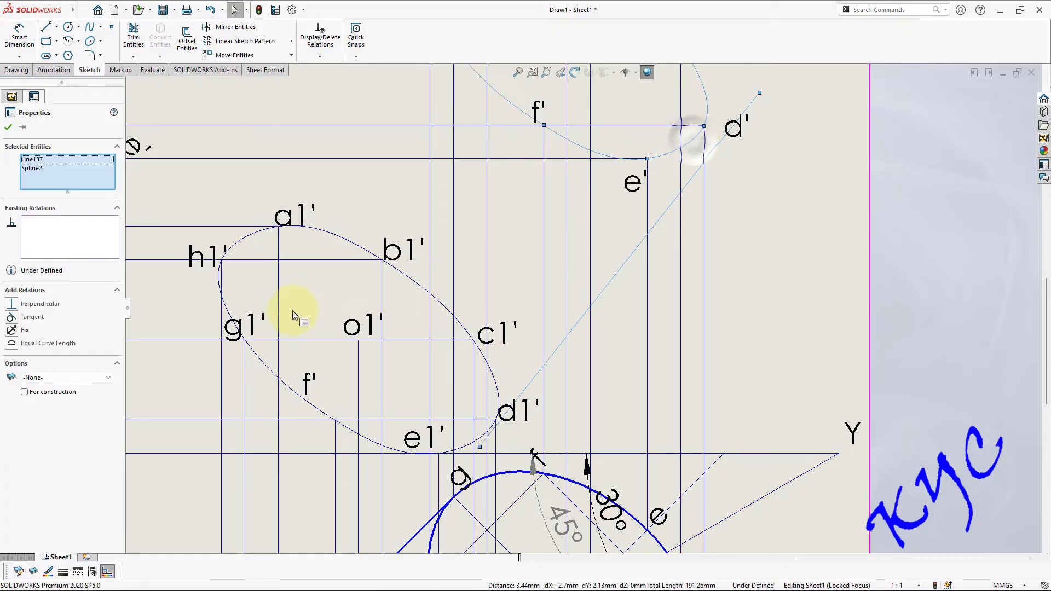
{"action": "left_click", "coordinate": [14, 318]}
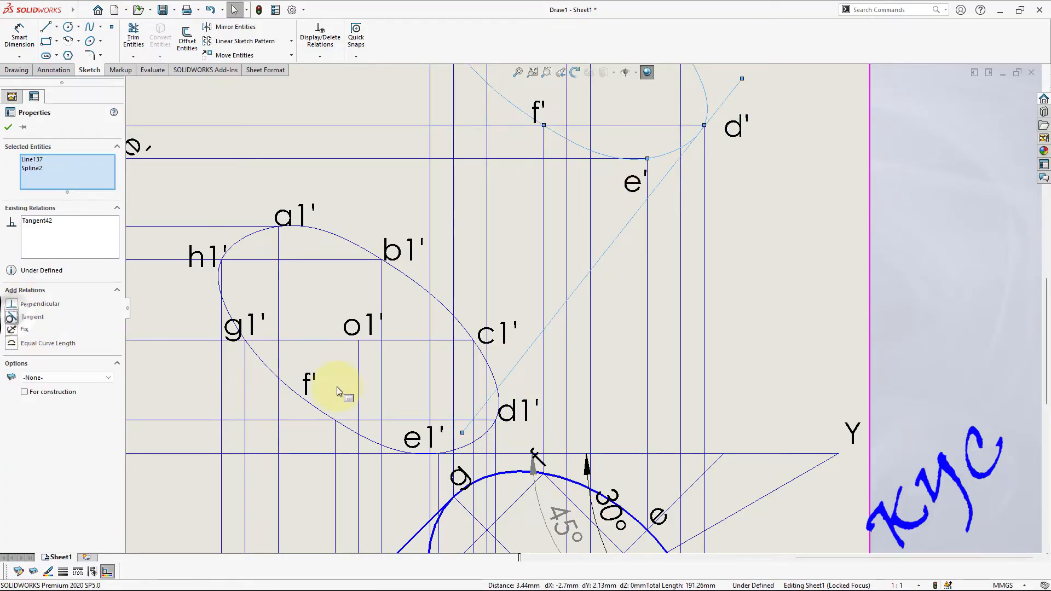
{"action": "left_click", "coordinate": [624, 336]}
{"action": "left_click", "coordinate": [528, 348]}
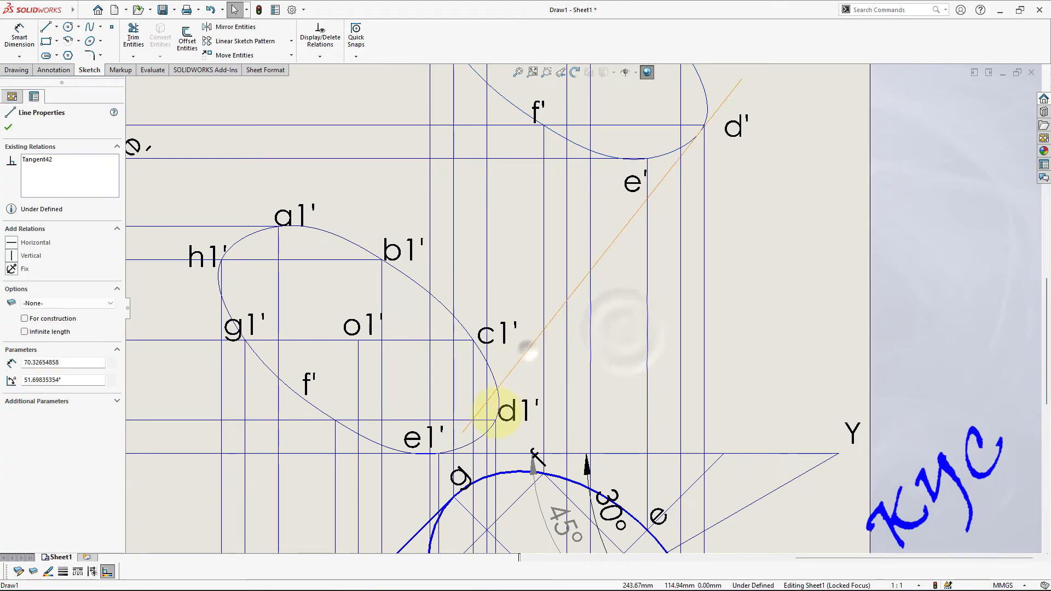
{"action": "left_click", "coordinate": [458, 451], "text": "ctrl"}
{"action": "left_click", "coordinate": [13, 318]}
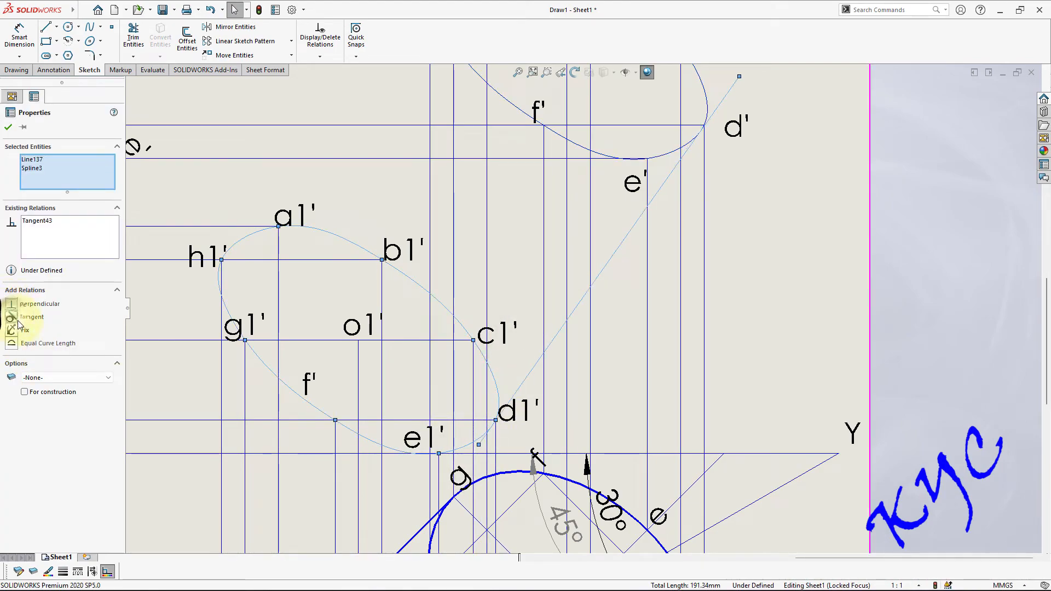
{"action": "left_click", "coordinate": [797, 265]}
- Trim the tangent line's overhanging ends near d' and d1' with Power trim
{"action": "left_click", "coordinate": [133, 36]}
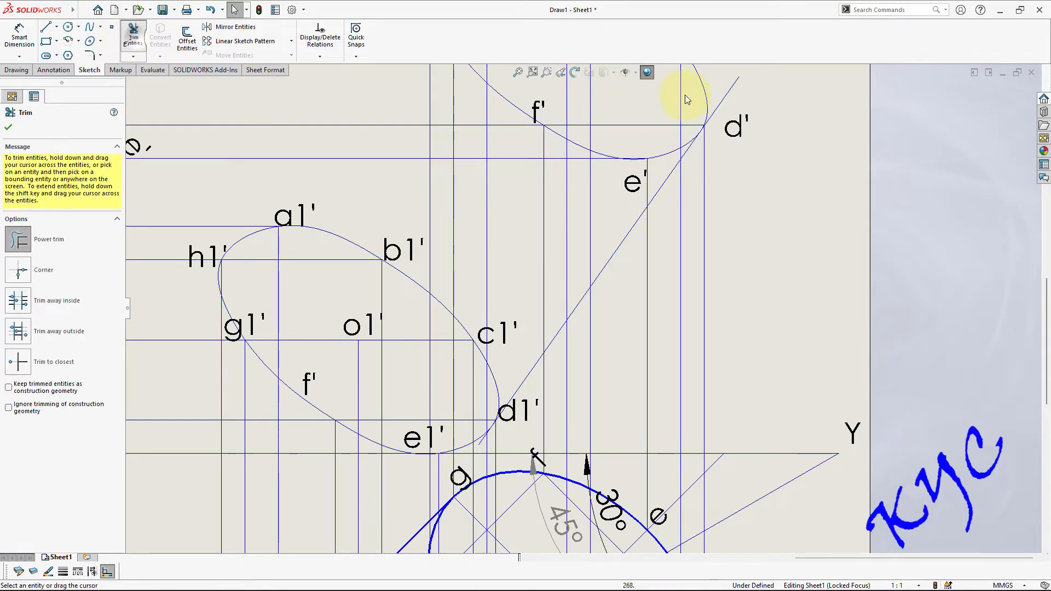
{"action": "scroll", "coordinate": [705, 129], "scroll_direction": "down", "scroll_amount": 2}
{"action": "scroll", "coordinate": [705, 131], "scroll_direction": "down", "scroll_amount": 6}
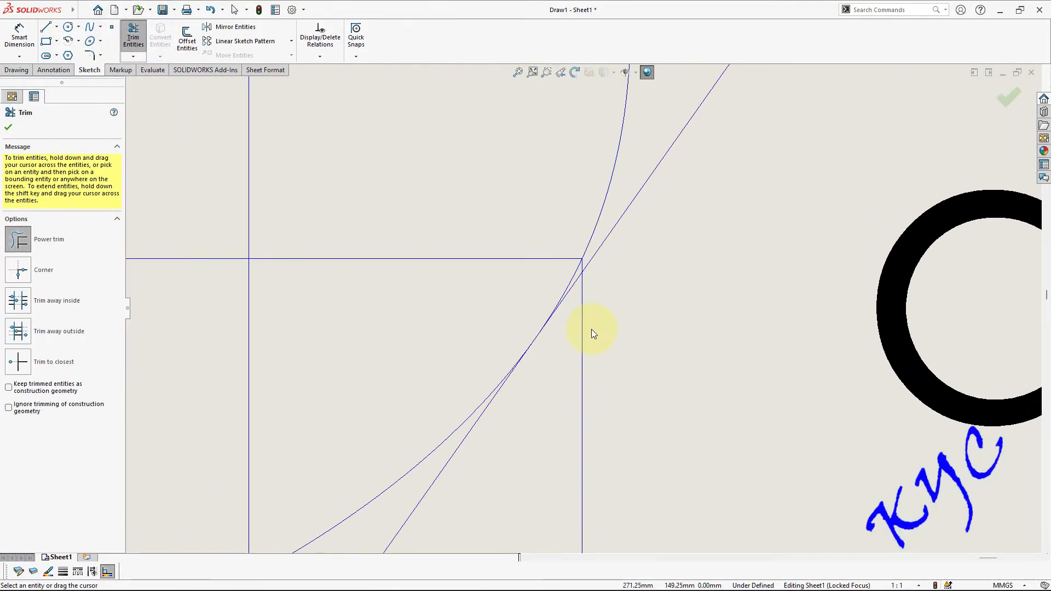
{"action": "scroll", "coordinate": [626, 244], "scroll_direction": "up", "scroll_amount": 6}
{"action": "scroll", "coordinate": [481, 434], "scroll_direction": "down", "scroll_amount": 8}
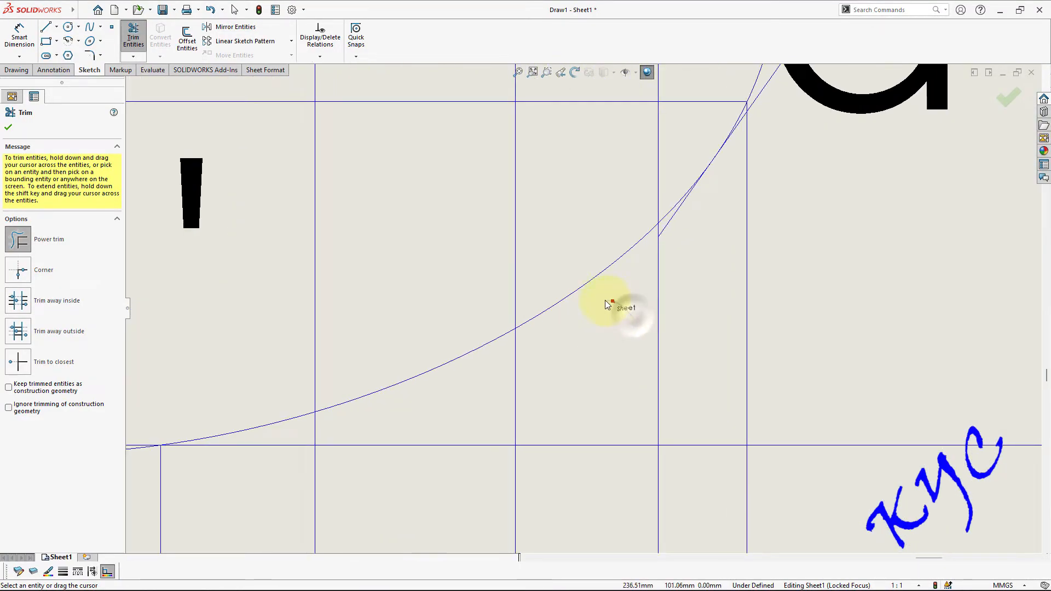
{"action": "scroll", "coordinate": [688, 230], "scroll_direction": "up", "scroll_amount": 5}
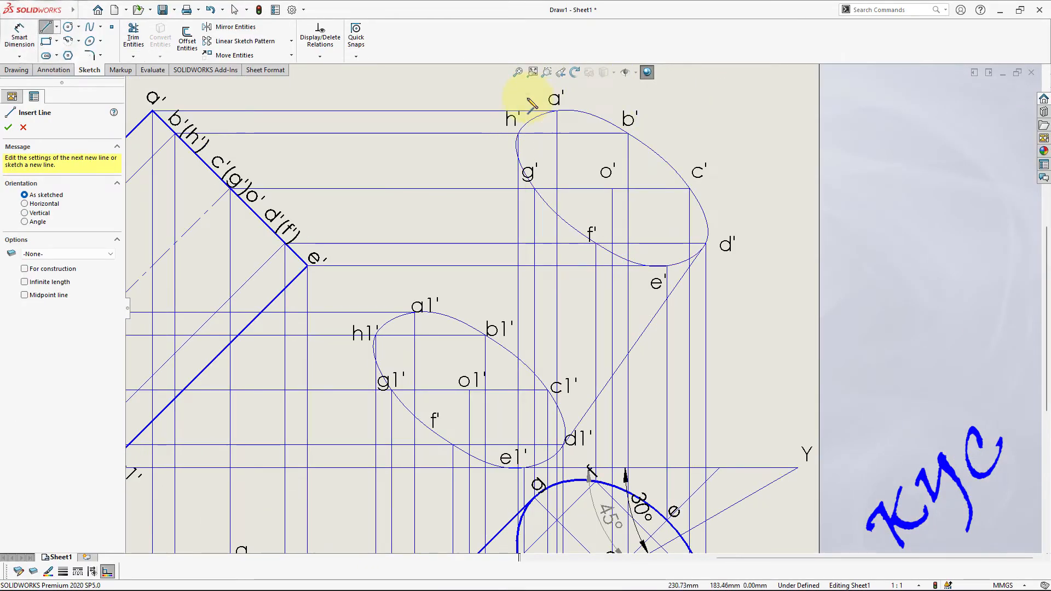
- Sketch a slanted line about 70 mm long from above h' on the upper ellipse to just beyond h1' on the lower ellipse
{"action": "left_click", "coordinate": [527, 97]}
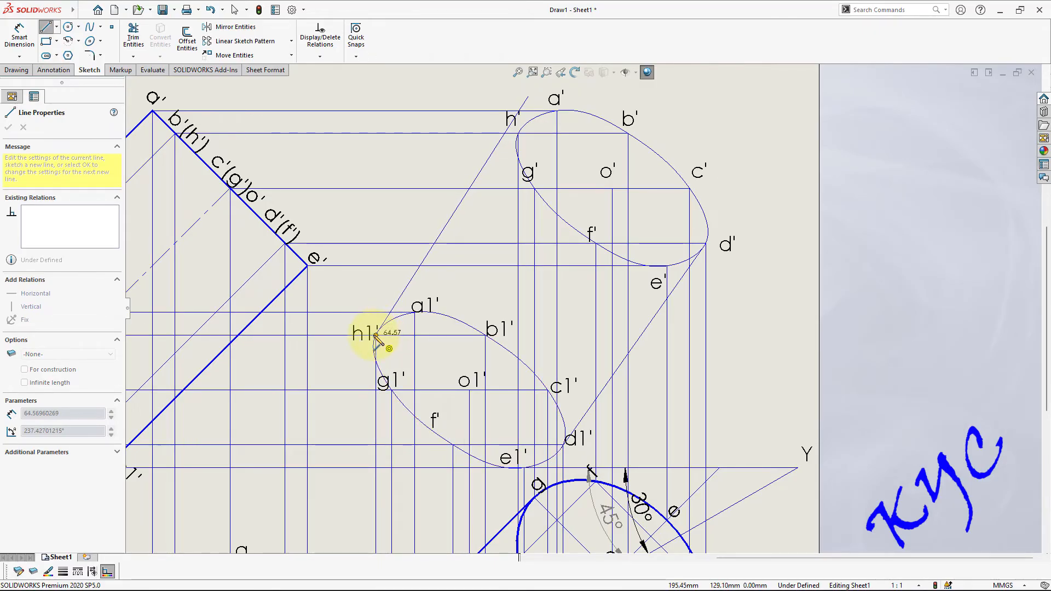
{"action": "scroll", "coordinate": [378, 344], "scroll_direction": "down", "scroll_amount": 3}
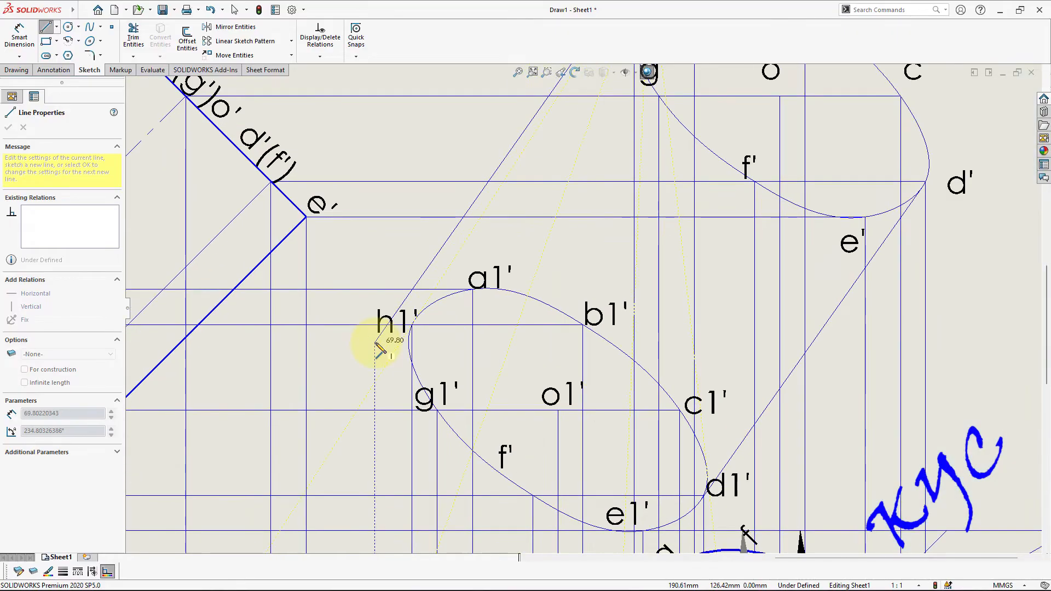
{"action": "left_click", "coordinate": [404, 356]}
{"action": "key", "text": "Escape"}
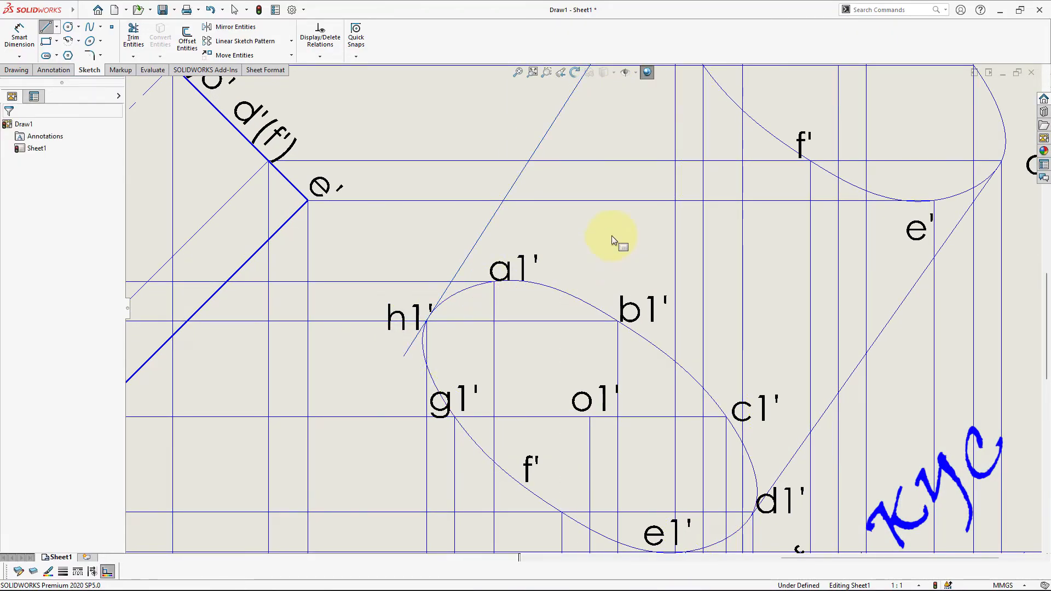
{"action": "key", "text": "Escape"}
- Make the slanted line near h' tangent to the upper ellipse spline
{"action": "scroll", "coordinate": [693, 131], "scroll_direction": "up", "scroll_amount": 5}
{"action": "scroll", "coordinate": [604, 202], "scroll_direction": "down", "scroll_amount": 5}
{"action": "left_click", "coordinate": [486, 296]}
{"action": "left_click", "coordinate": [499, 328], "text": "ctrl"}
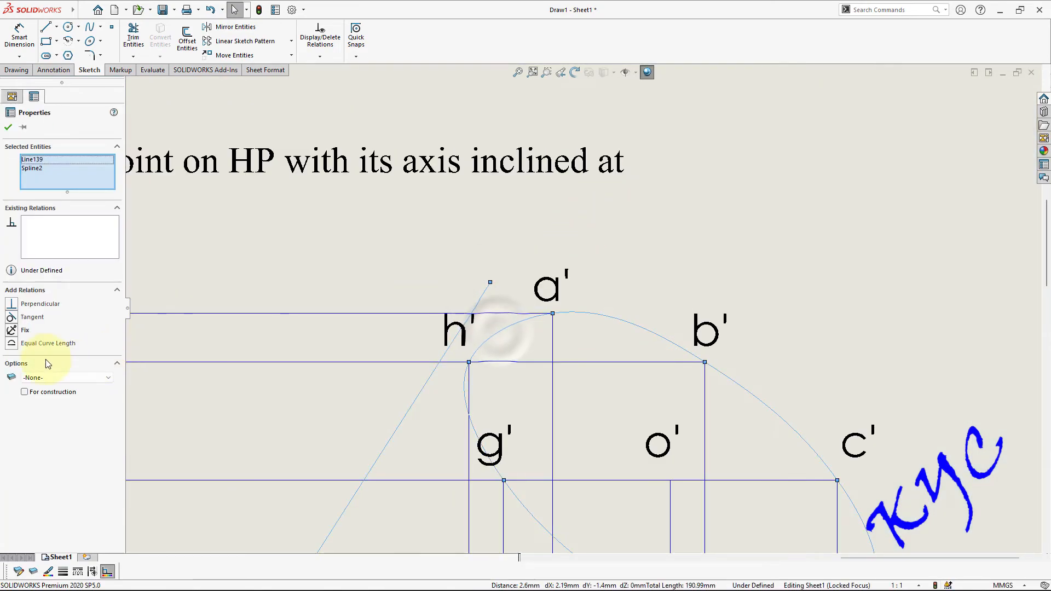
{"action": "scroll", "coordinate": [500, 323], "scroll_direction": "up", "scroll_amount": 3}
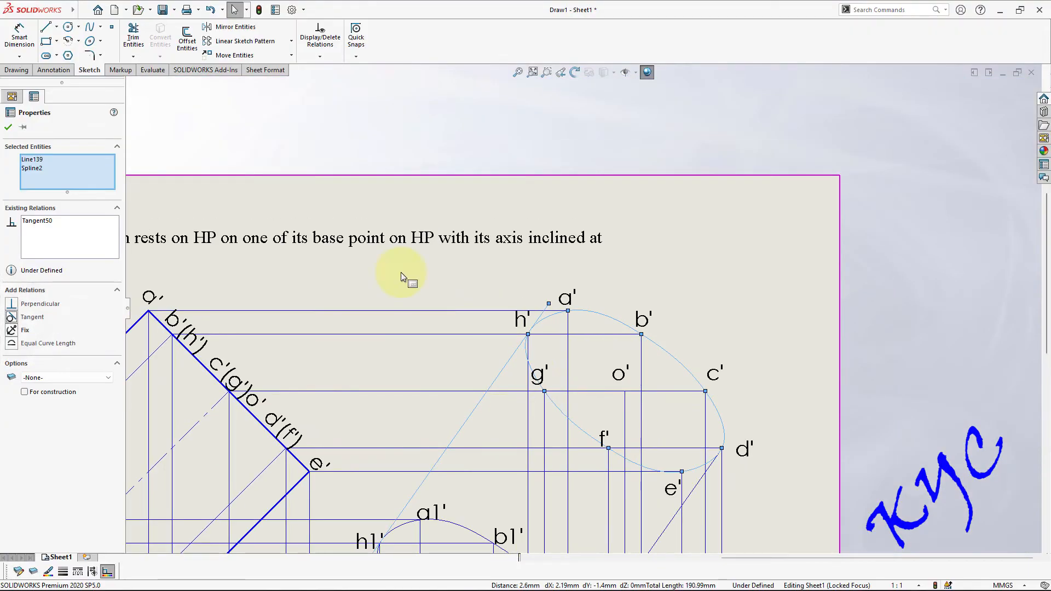
- Trim the tangent line's overhanging ends near h' and h1' with Power trim
{"action": "left_click", "coordinate": [133, 35]}
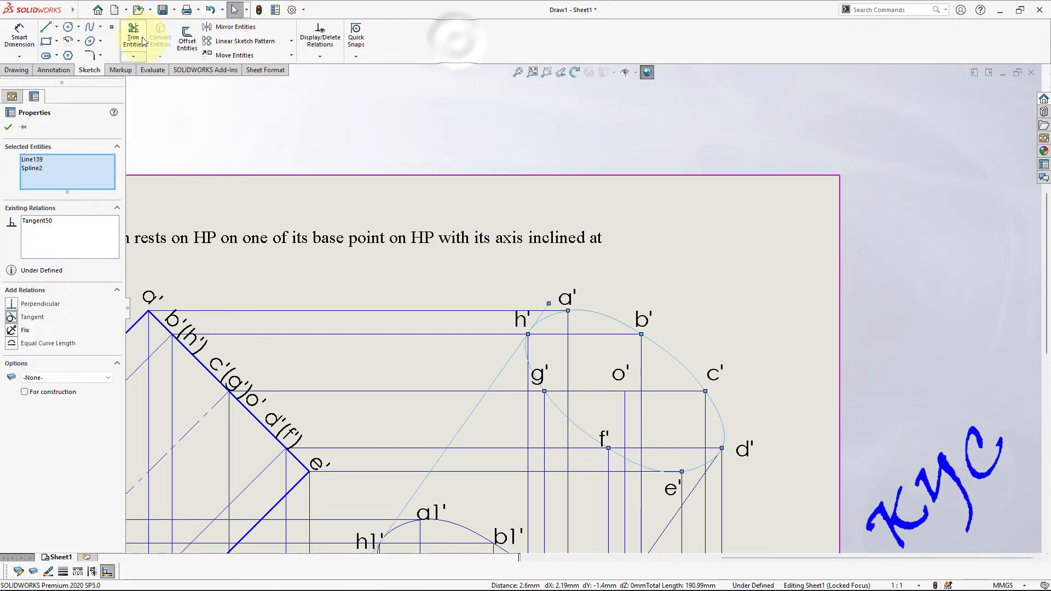
{"action": "scroll", "coordinate": [513, 323], "scroll_direction": "down", "scroll_amount": 5}
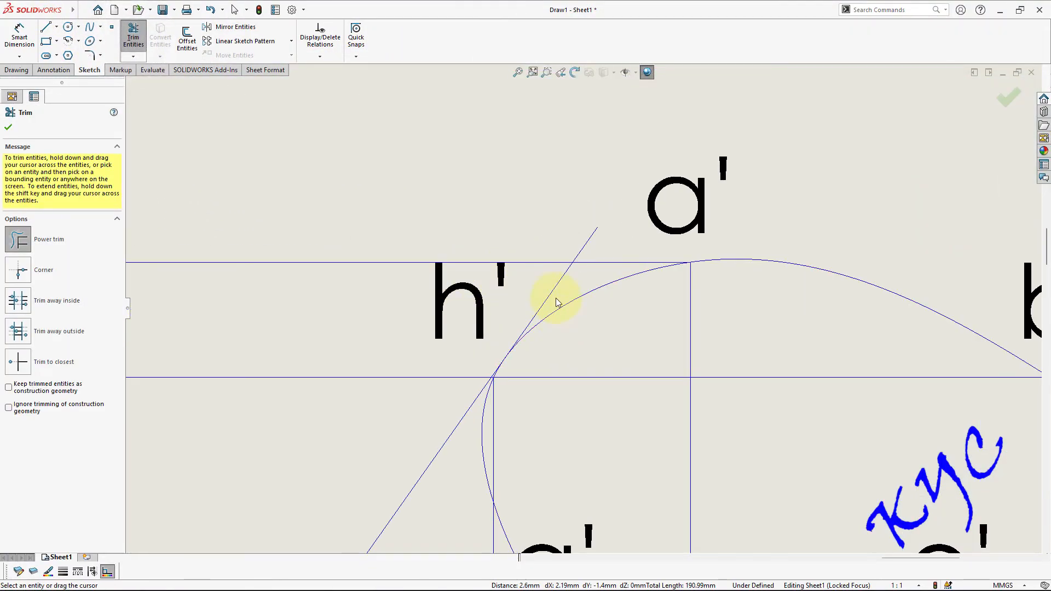
{"action": "left_click_drag", "start_coordinate": [547, 291], "coordinate": [563, 232]}
{"action": "scroll", "coordinate": [569, 394], "scroll_direction": "up", "scroll_amount": 6}
{"action": "scroll", "coordinate": [481, 369], "scroll_direction": "down", "scroll_amount": 6}
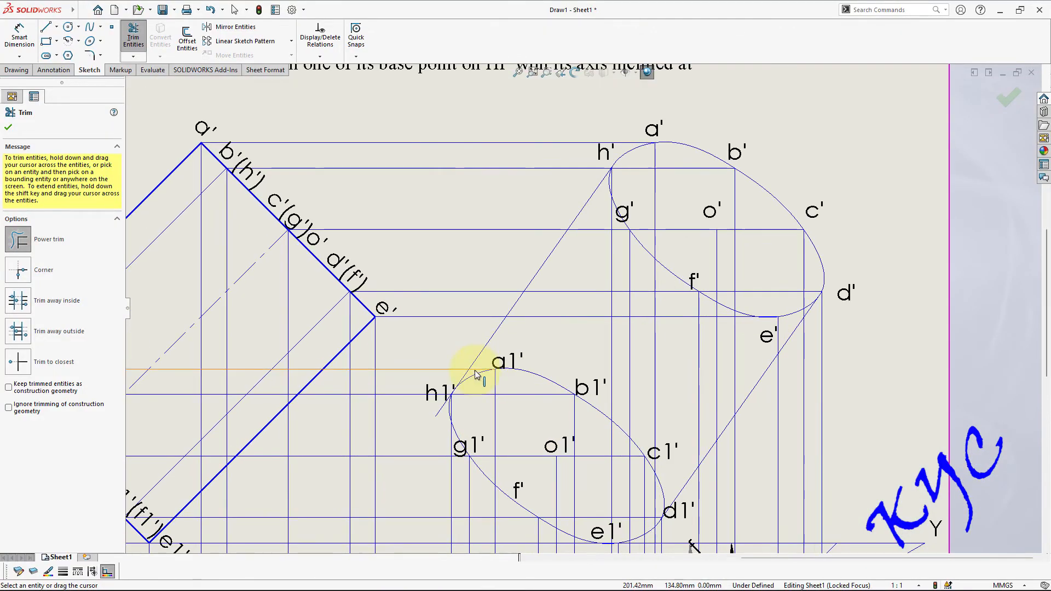
{"action": "scroll", "coordinate": [435, 408], "scroll_direction": "down", "scroll_amount": 3}
{"action": "scroll", "coordinate": [514, 369], "scroll_direction": "down", "scroll_amount": 6}
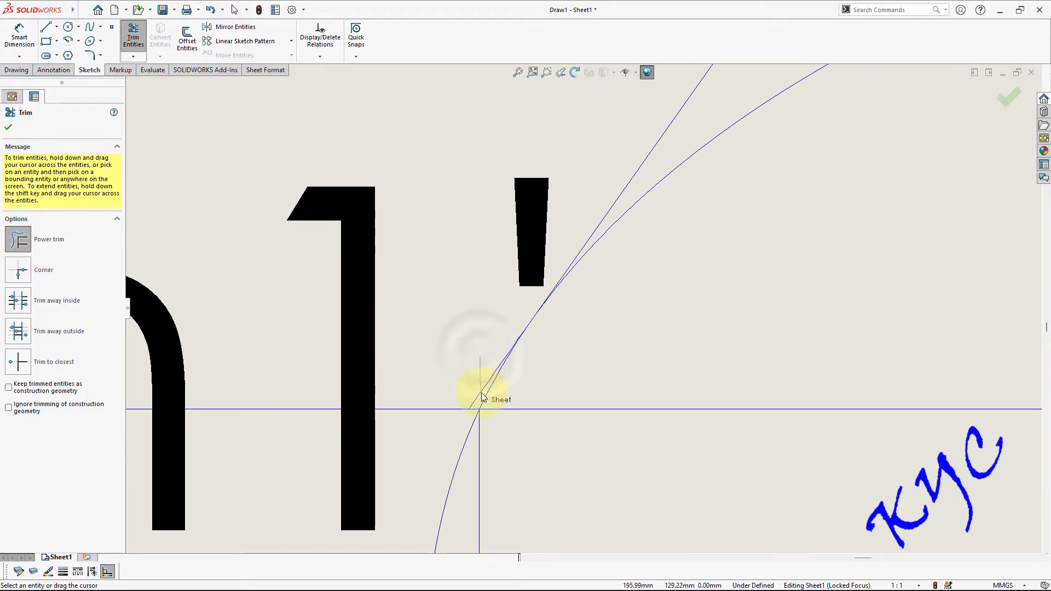
{"action": "scroll", "coordinate": [576, 317], "scroll_direction": "up", "scroll_amount": 10}
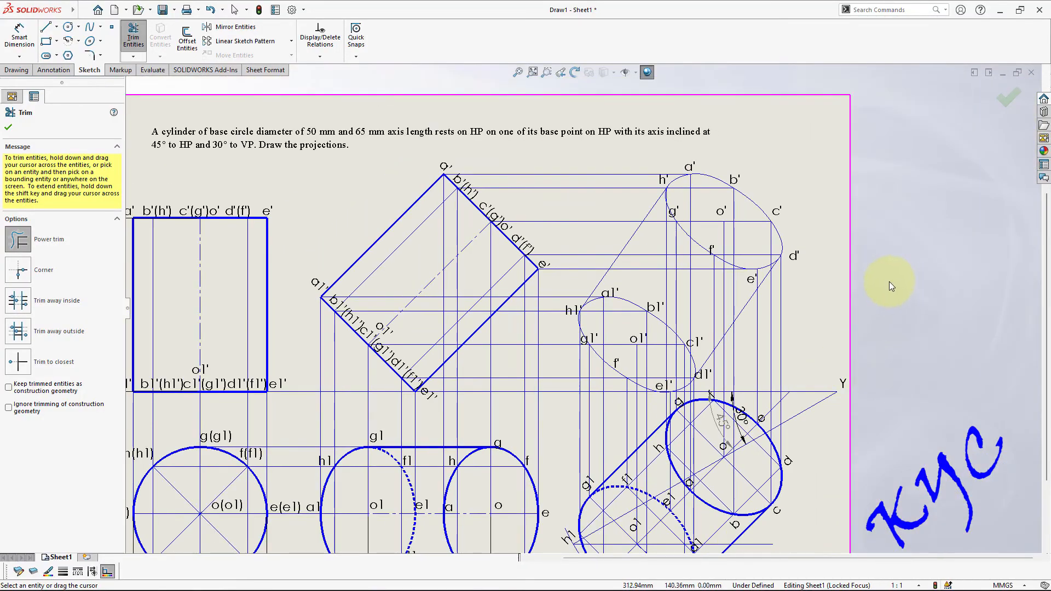
- Move the e1' label up inside the lower ellipse, clear of the curve
{"action": "scroll", "coordinate": [734, 255], "scroll_direction": "down", "scroll_amount": 3}
{"action": "scroll", "coordinate": [514, 478], "scroll_direction": "down", "scroll_amount": 5}
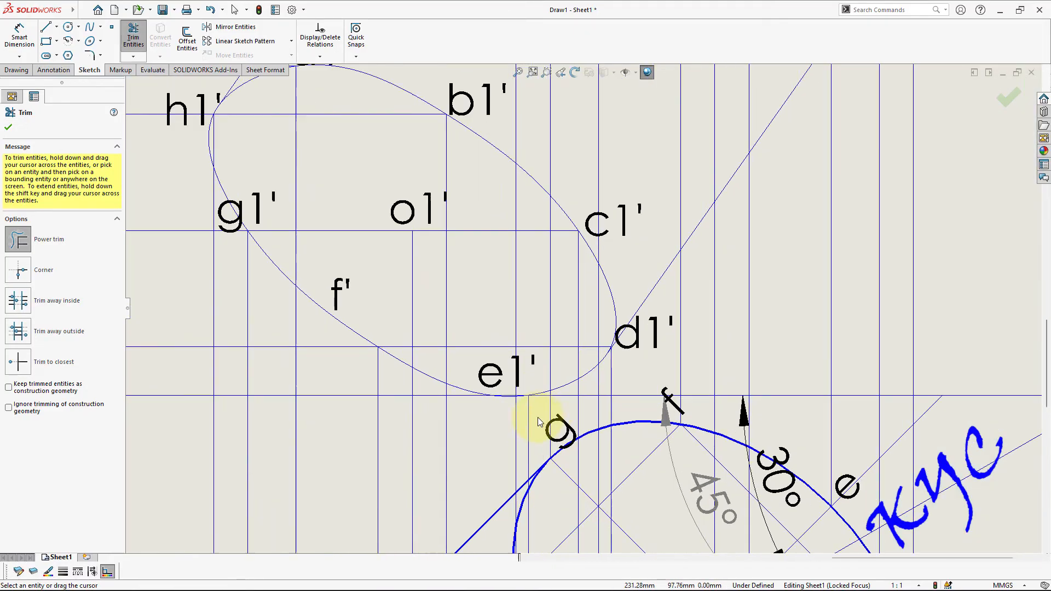
{"action": "scroll", "coordinate": [517, 378], "scroll_direction": "down", "scroll_amount": 3}
{"action": "key", "text": "Escape"}
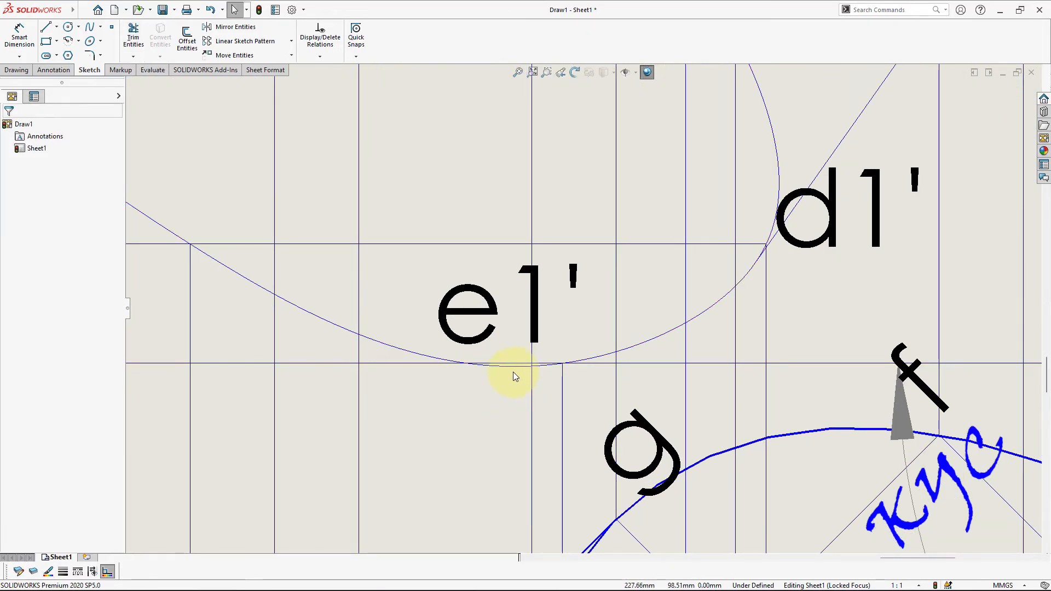
{"action": "left_click_drag", "start_coordinate": [537, 299], "coordinate": [544, 236]}
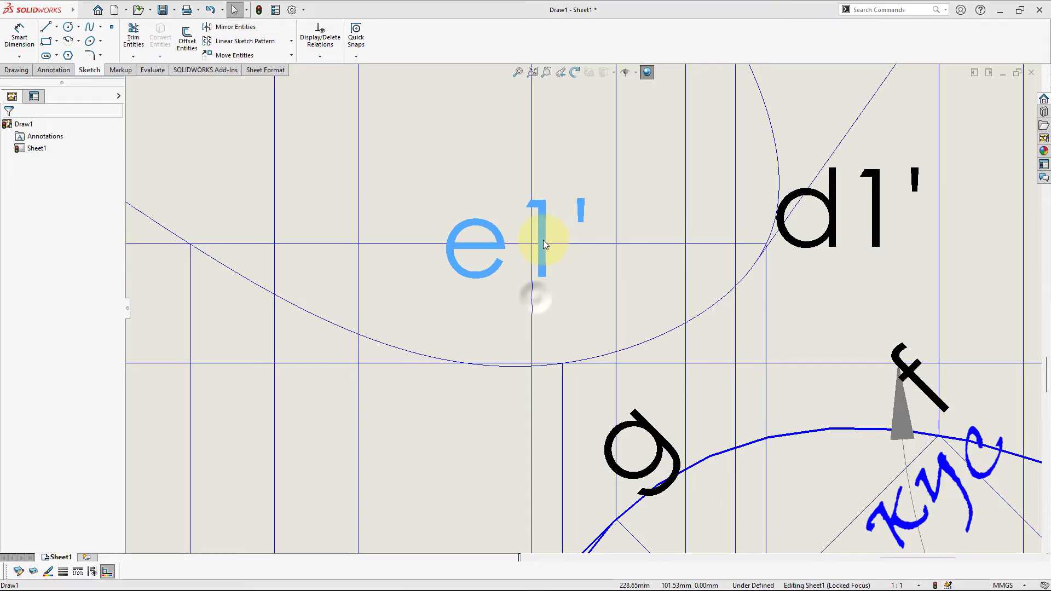
{"action": "left_click", "coordinate": [487, 386]}
- Add a tangency control at the lowest point of the lower ellipse spline near e1' and move it up onto the XY line
{"action": "scroll", "coordinate": [525, 356], "scroll_direction": "down", "scroll_amount": 4}
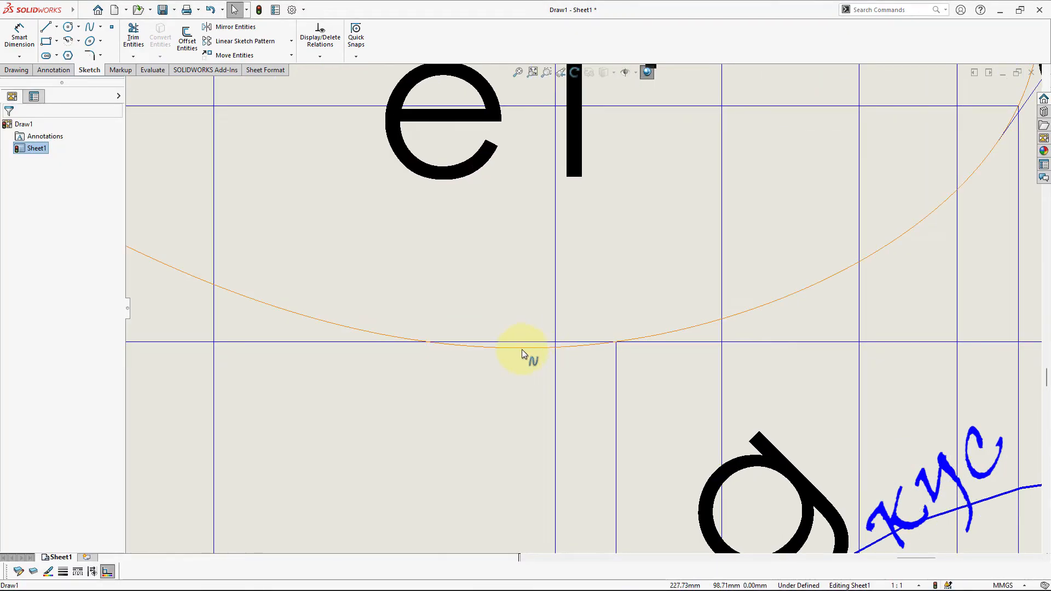
{"action": "right_click", "coordinate": [522, 349]}
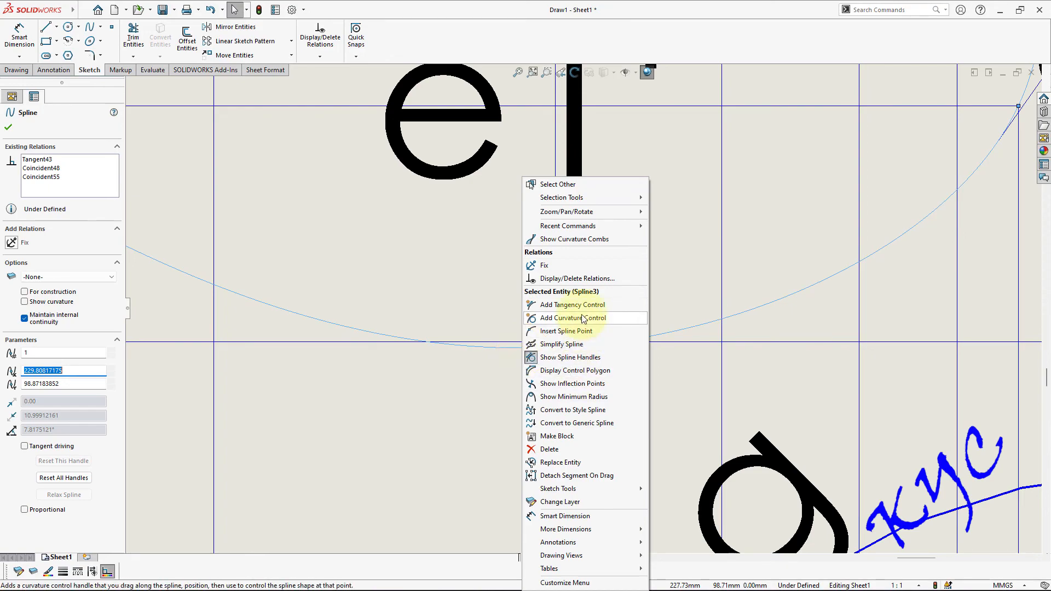
{"action": "left_click", "coordinate": [578, 310]}
{"action": "left_click", "coordinate": [530, 348]}
{"action": "left_click", "coordinate": [530, 349]}
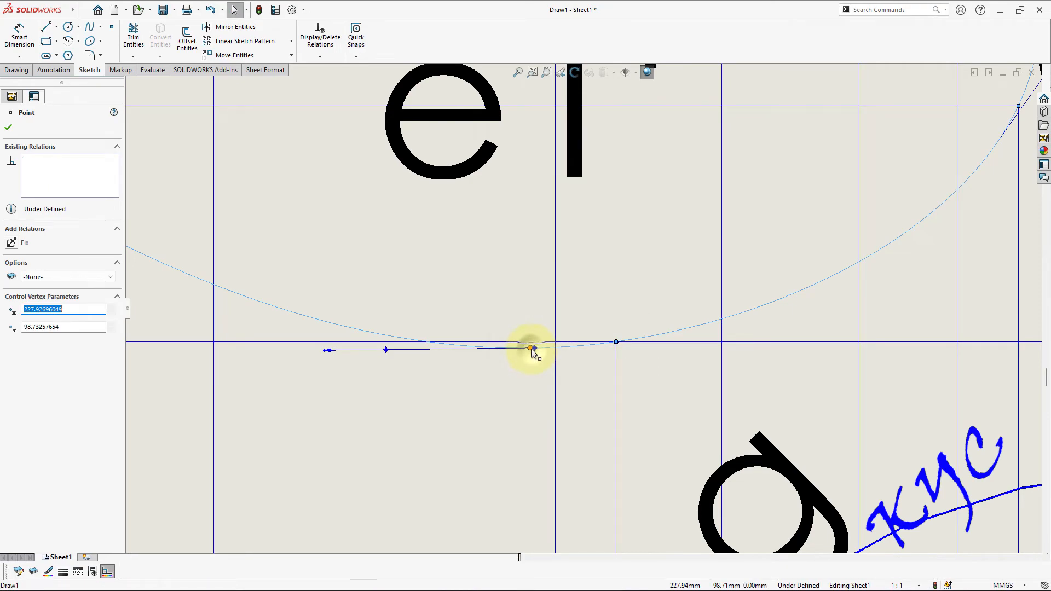
{"action": "mouse_move", "coordinate": [531, 339]}
{"action": "left_mouse_down"}
{"action": "mouse_move", "coordinate": [531, 330]}
{"action": "mouse_move", "coordinate": [528, 341]}
{"action": "left_mouse_up"}
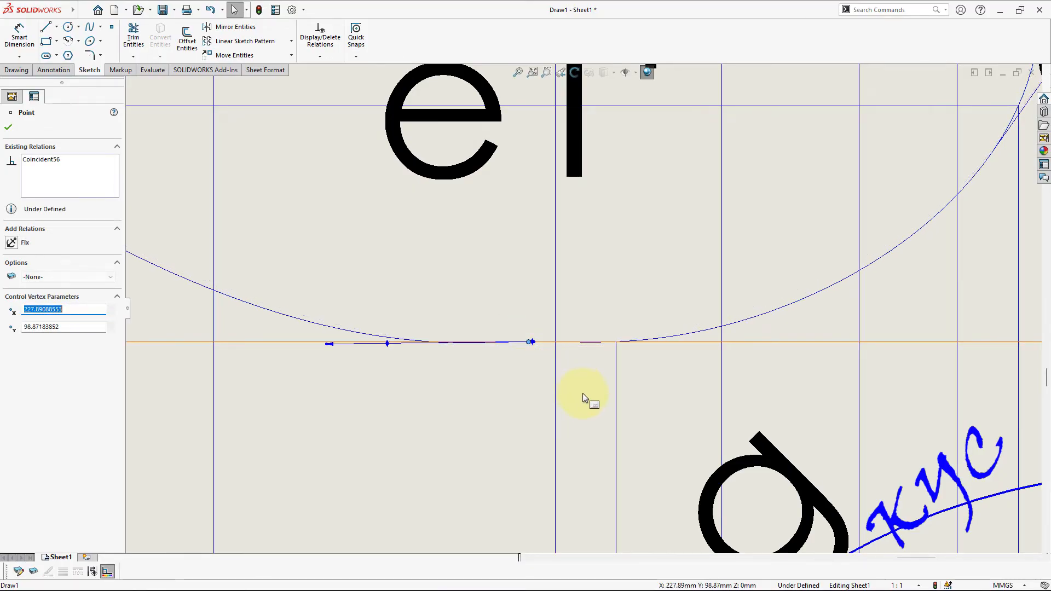
{"action": "left_click", "coordinate": [8, 129]}
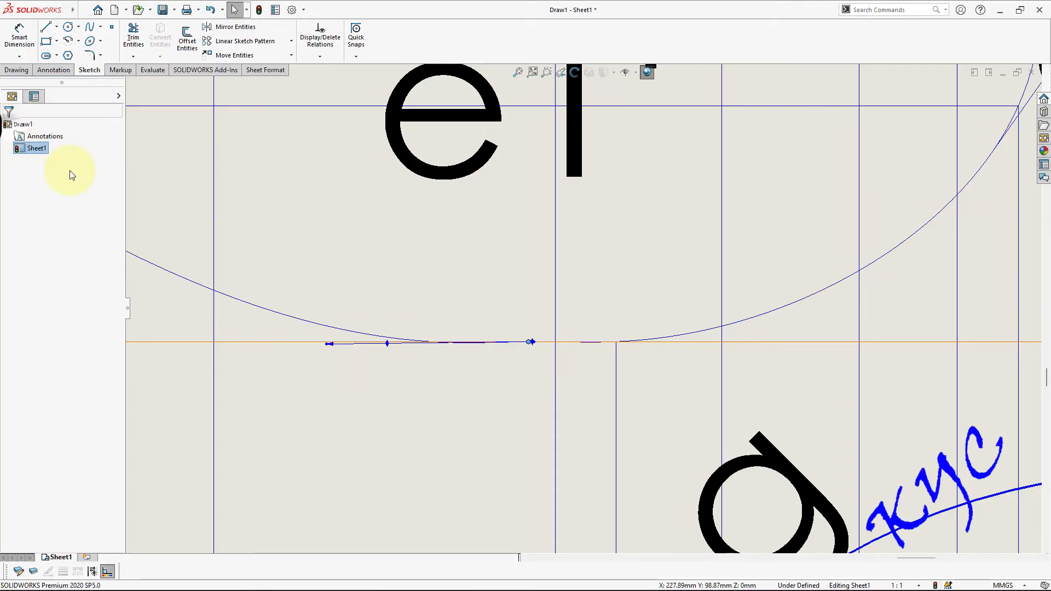
{"action": "left_click", "coordinate": [585, 393]}
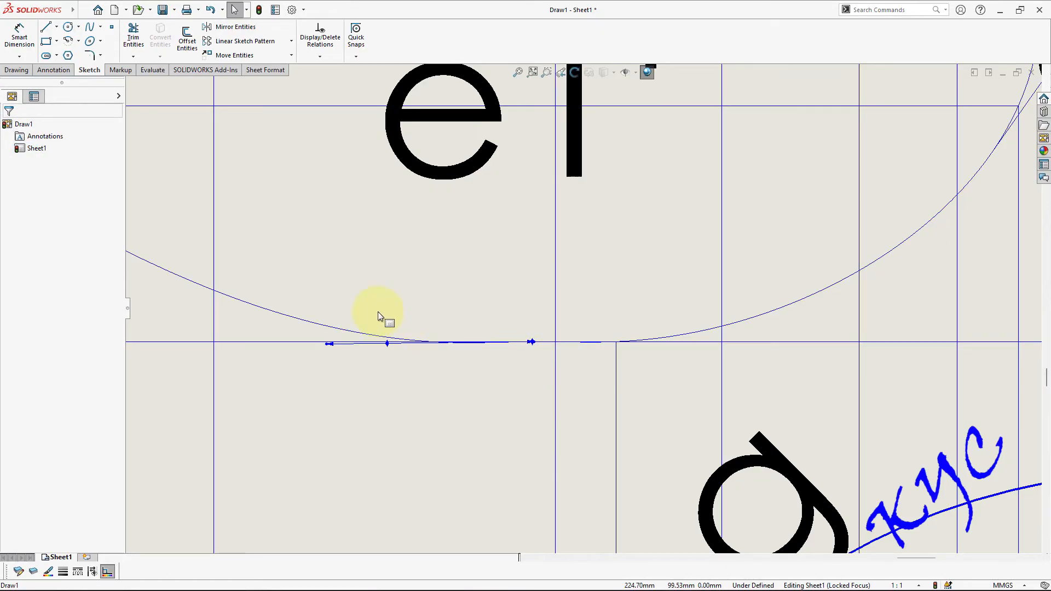
- Turn off the spline handles of the lower ellipse
{"action": "right_click", "coordinate": [329, 332]}
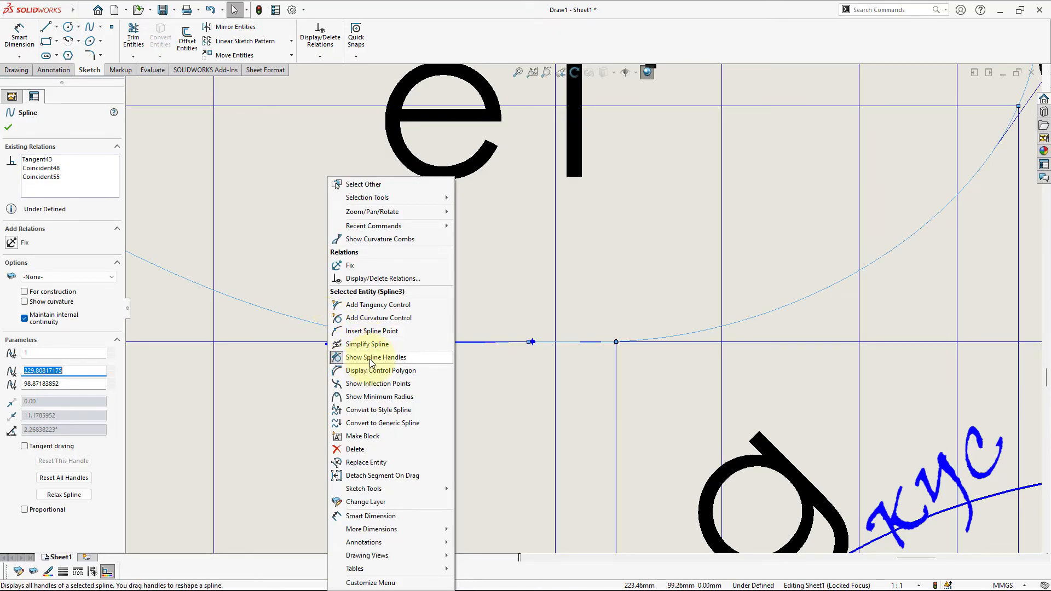
{"action": "left_click", "coordinate": [339, 359]}
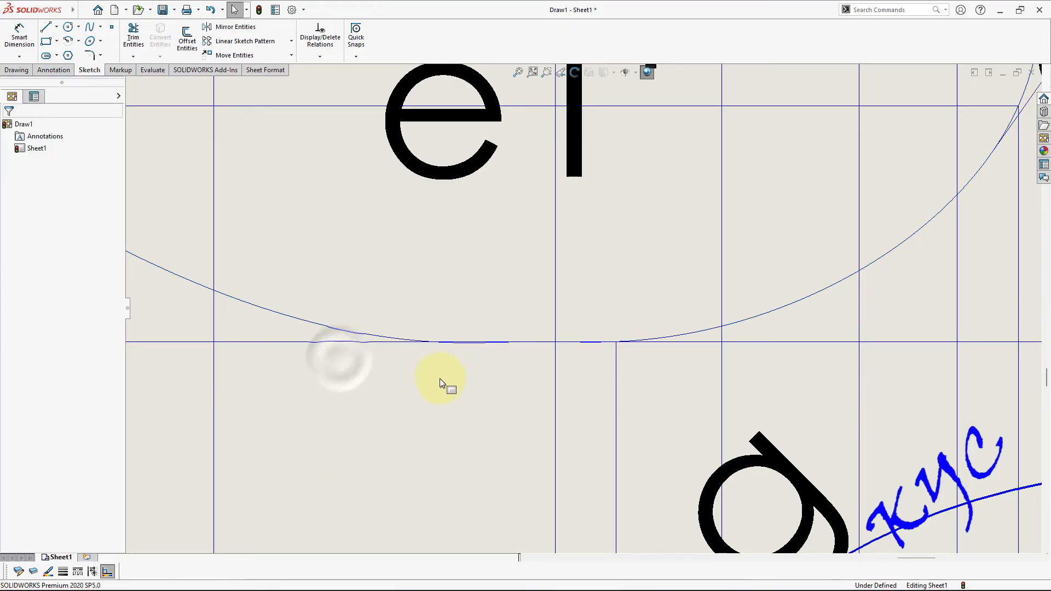
{"action": "left_click", "coordinate": [439, 377]}
- Examine the final front view's ellipses and tangent lines against the finished top view below
{"action": "scroll", "coordinate": [526, 370], "scroll_direction": "up", "scroll_amount": 7}
{"action": "scroll", "coordinate": [584, 323], "scroll_direction": "up", "scroll_amount": 5}
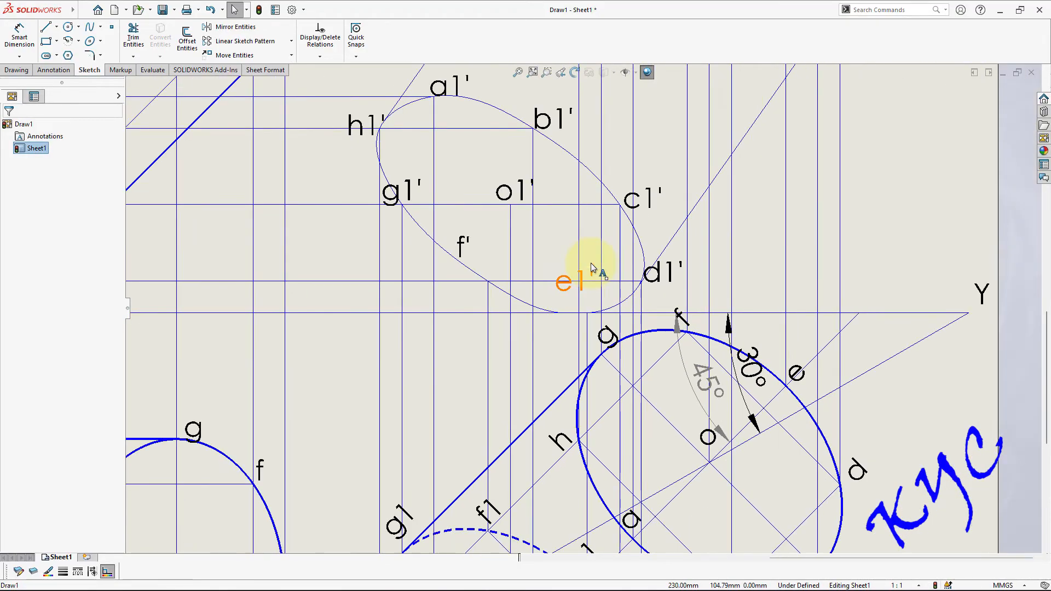
{"action": "scroll", "coordinate": [623, 186], "scroll_direction": "up", "scroll_amount": 3}
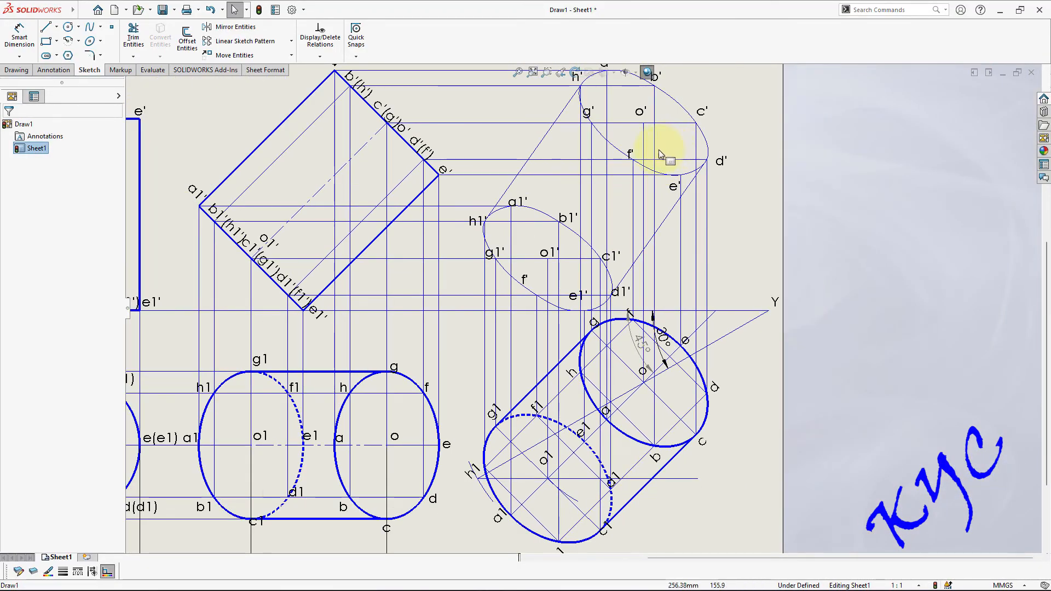
{"action": "scroll", "coordinate": [657, 139], "scroll_direction": "down", "scroll_amount": 5}
{"action": "scroll", "coordinate": [655, 139], "scroll_direction": "down", "scroll_amount": 1}
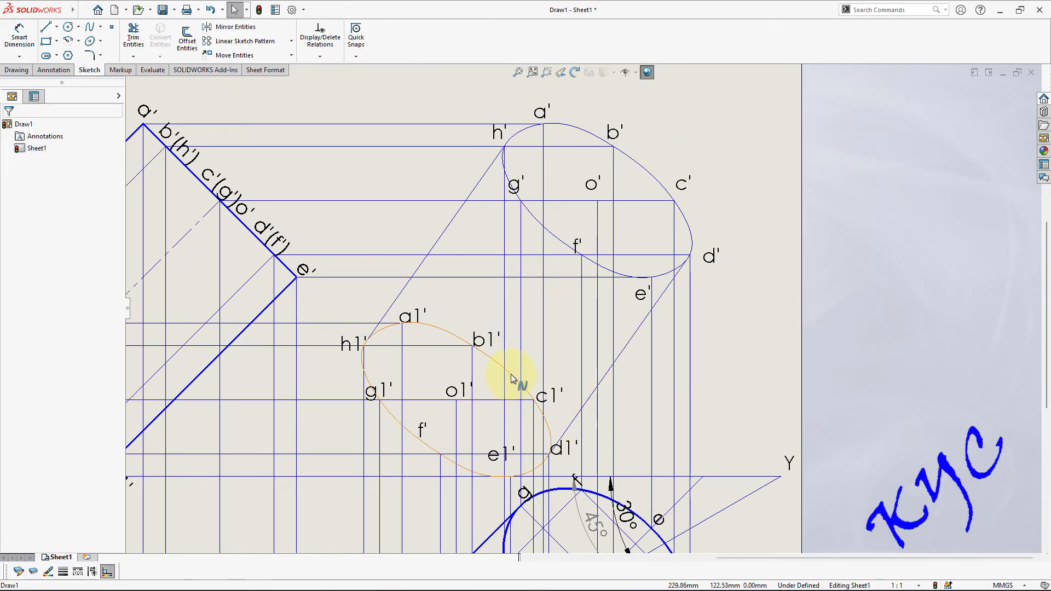
{"action": "scroll", "coordinate": [588, 460], "scroll_direction": "up", "scroll_amount": 3}
{"action": "scroll", "coordinate": [569, 465], "scroll_direction": "down", "scroll_amount": 3}
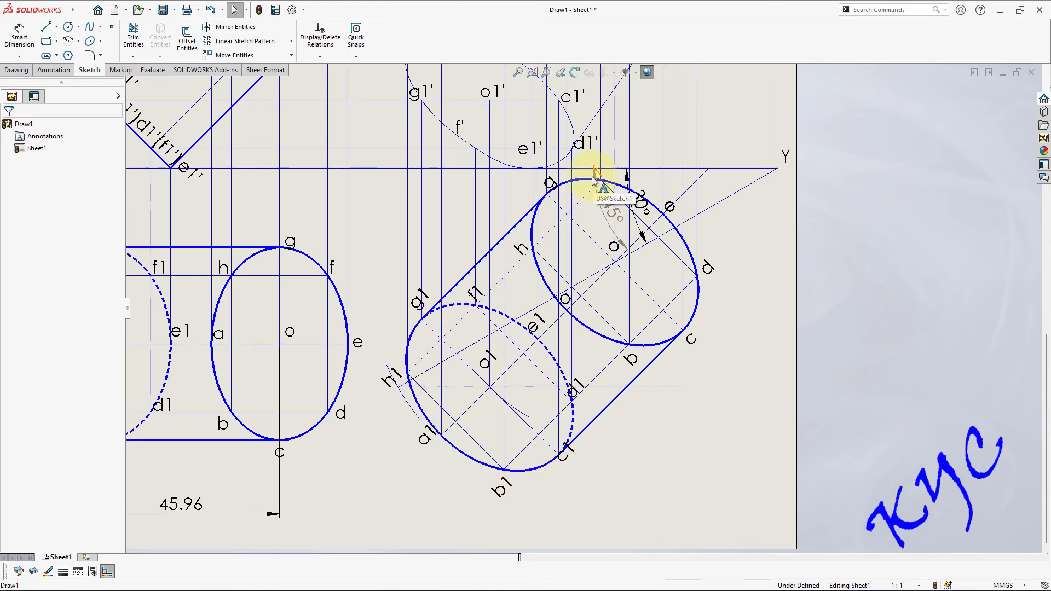
{"action": "scroll", "coordinate": [672, 276], "scroll_direction": "up", "scroll_amount": 3}
{"action": "scroll", "coordinate": [617, 253], "scroll_direction": "down", "scroll_amount": 2}
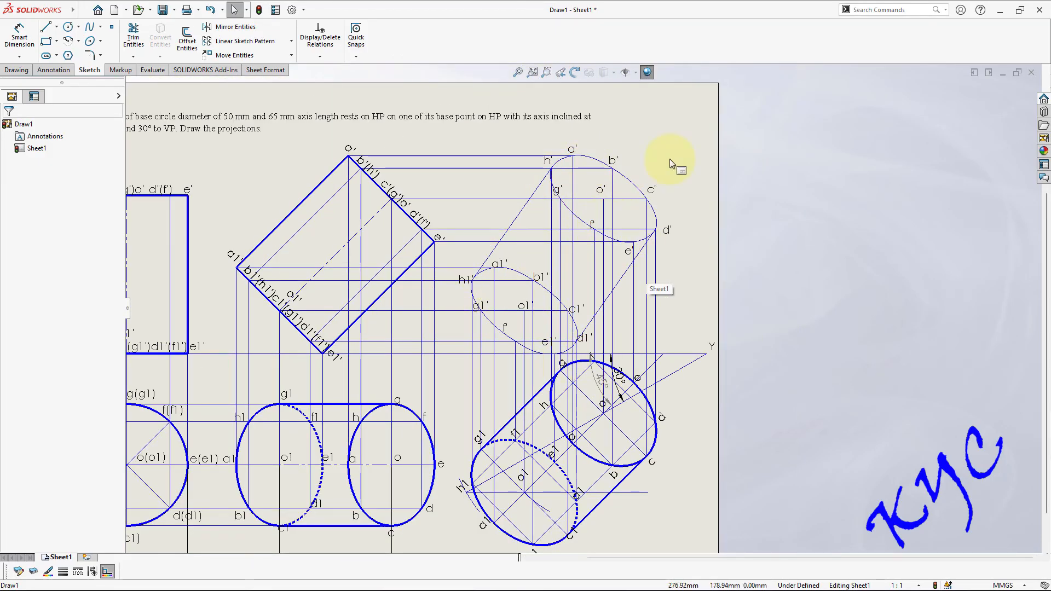
- Apply a thicker line weight to the lower ellipse spline and both slanted tangent lines of the final front view
{"action": "scroll", "coordinate": [669, 159], "scroll_direction": "down", "scroll_amount": 3}
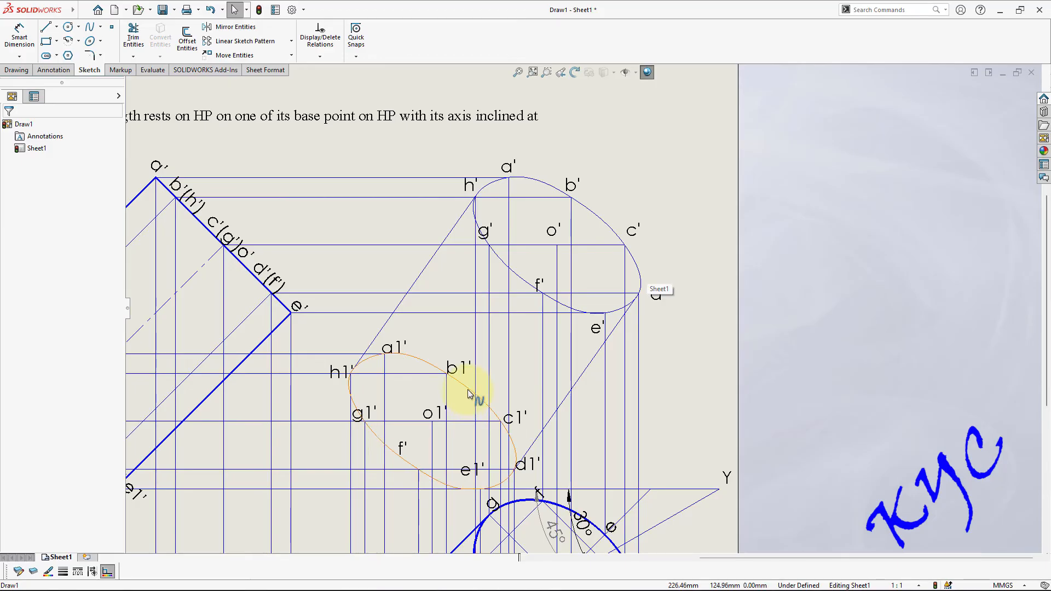
{"action": "left_click", "coordinate": [469, 394]}
{"action": "left_click", "coordinate": [550, 423], "text": "ctrl"}
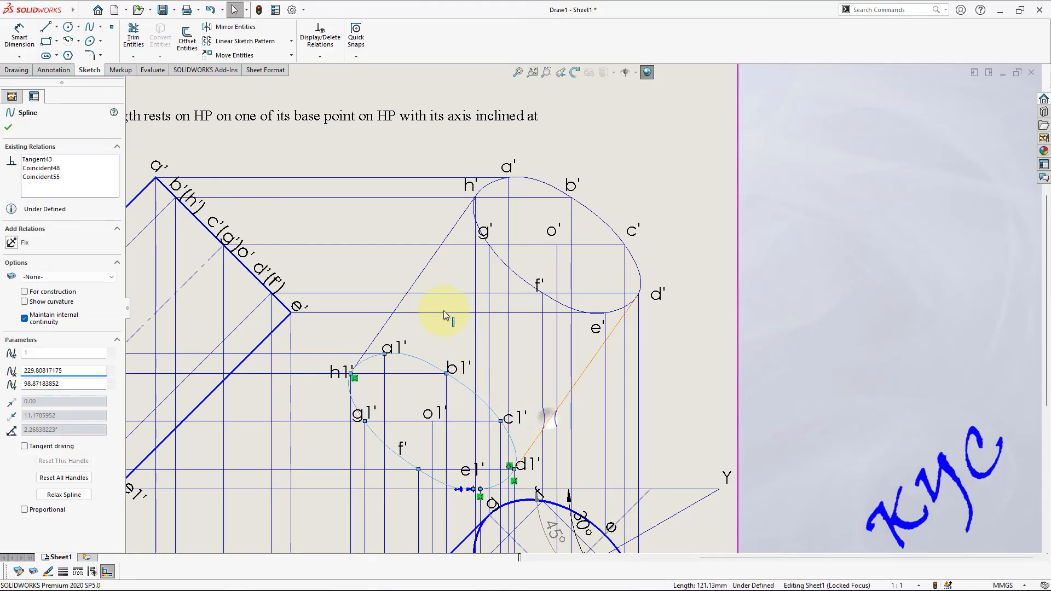
{"action": "left_click", "coordinate": [422, 277], "text": "ctrl"}
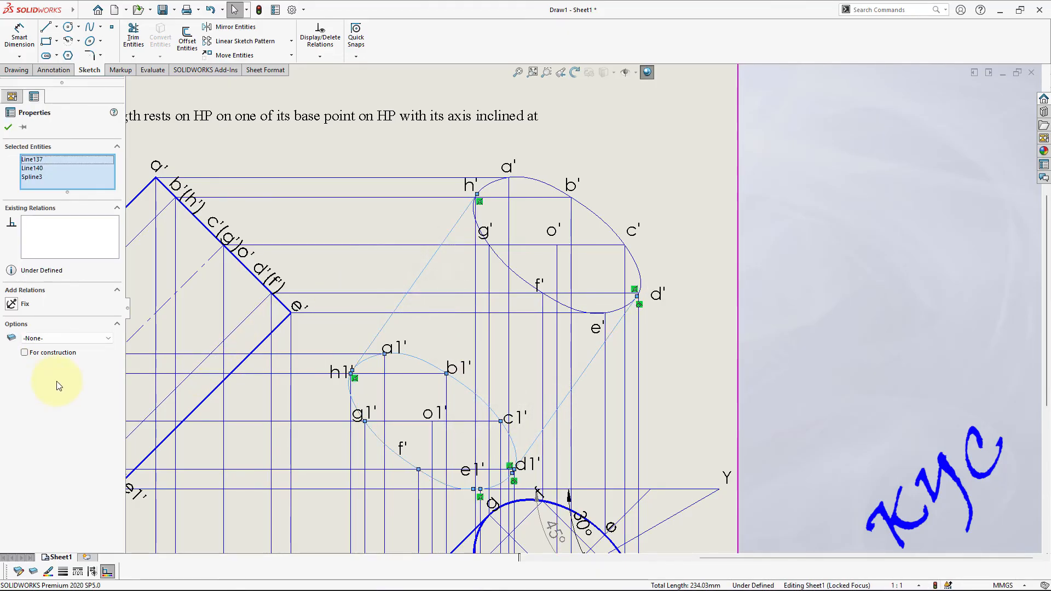
{"action": "left_click", "coordinate": [70, 565]}
{"action": "left_click", "coordinate": [114, 520]}
{"action": "left_click", "coordinate": [783, 296]}
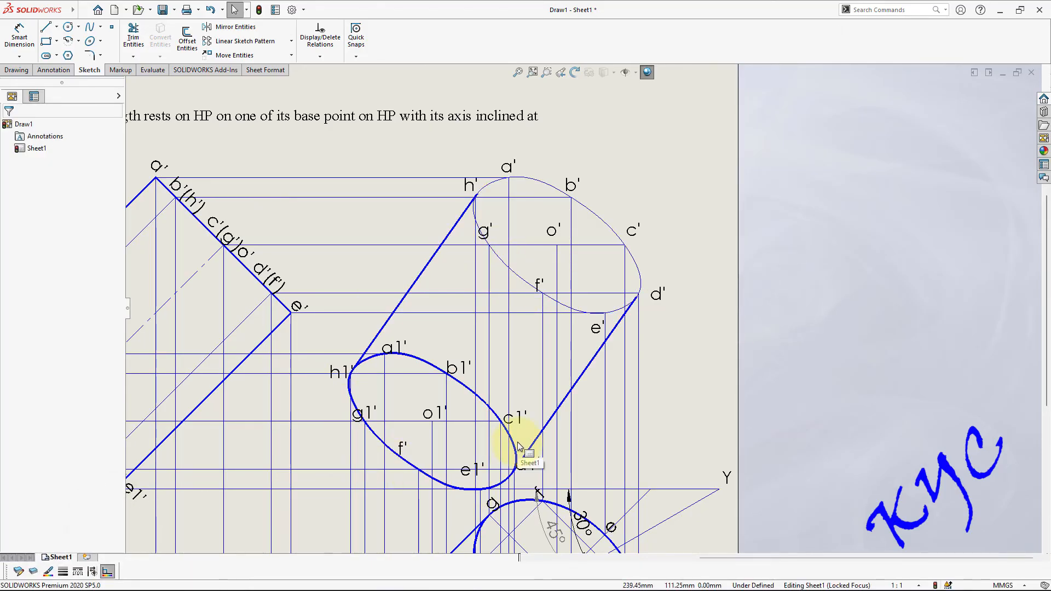
- Try to trim away the upper ellipse's outer arc from h' through a', b' and c' to d', and undo the trim
{"action": "scroll", "coordinate": [624, 299], "scroll_direction": "down", "scroll_amount": 6}
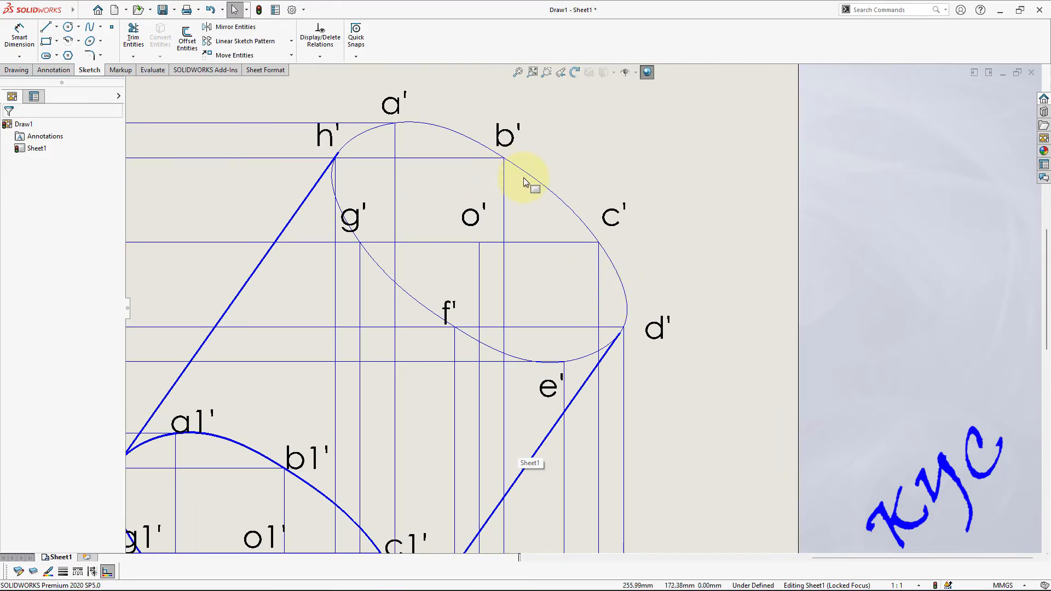
{"action": "left_click", "coordinate": [125, 32]}
{"action": "scroll", "coordinate": [350, 181], "scroll_direction": "down", "scroll_amount": 3}
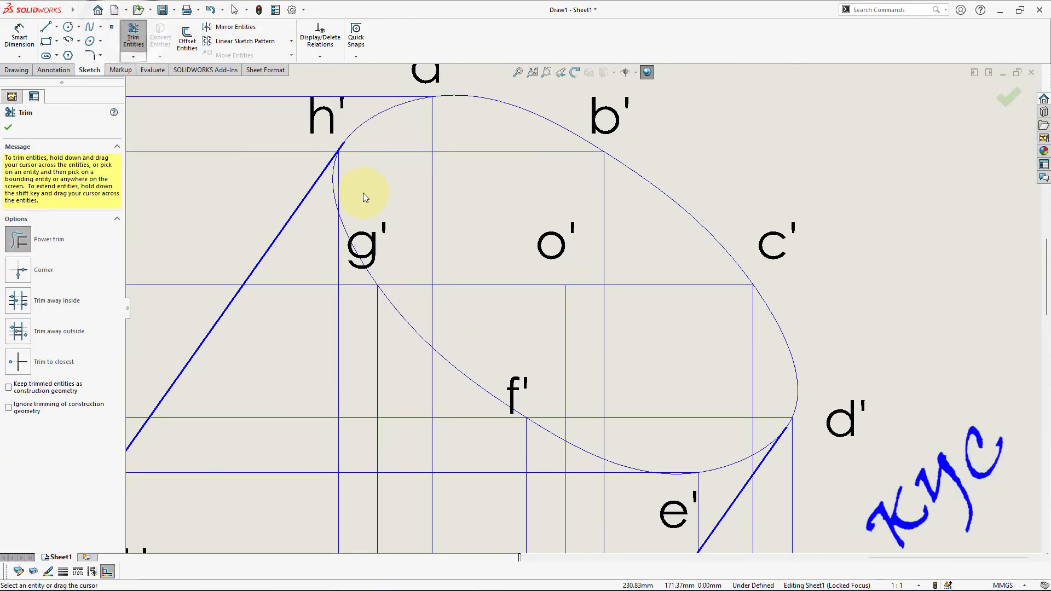
{"action": "left_click_drag", "start_coordinate": [385, 115], "coordinate": [762, 471]}
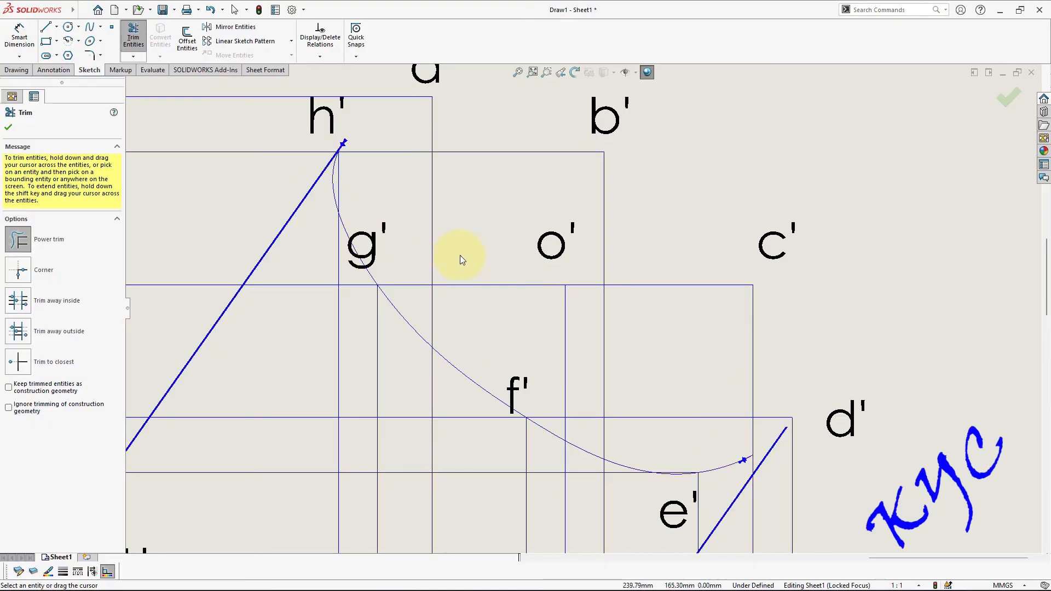
{"action": "key", "text": "ctrl+z"}
{"action": "left_click", "coordinate": [818, 174]}
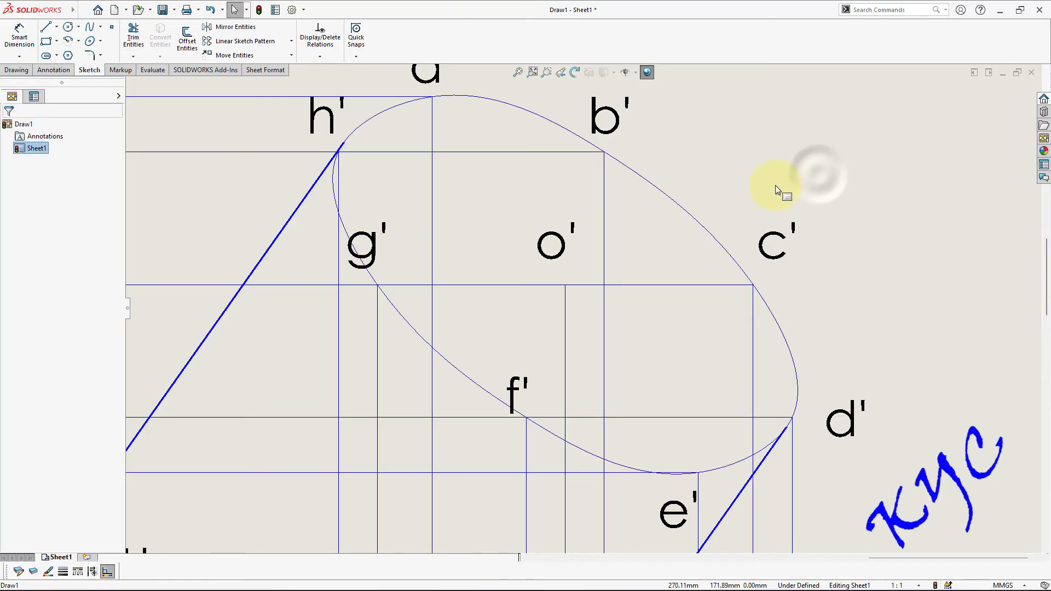
- Delete the upper ellipse and redraw its outer half as a spline through d', c', b' and a' between the tangent lines' ends
{"action": "left_click", "coordinate": [688, 217]}
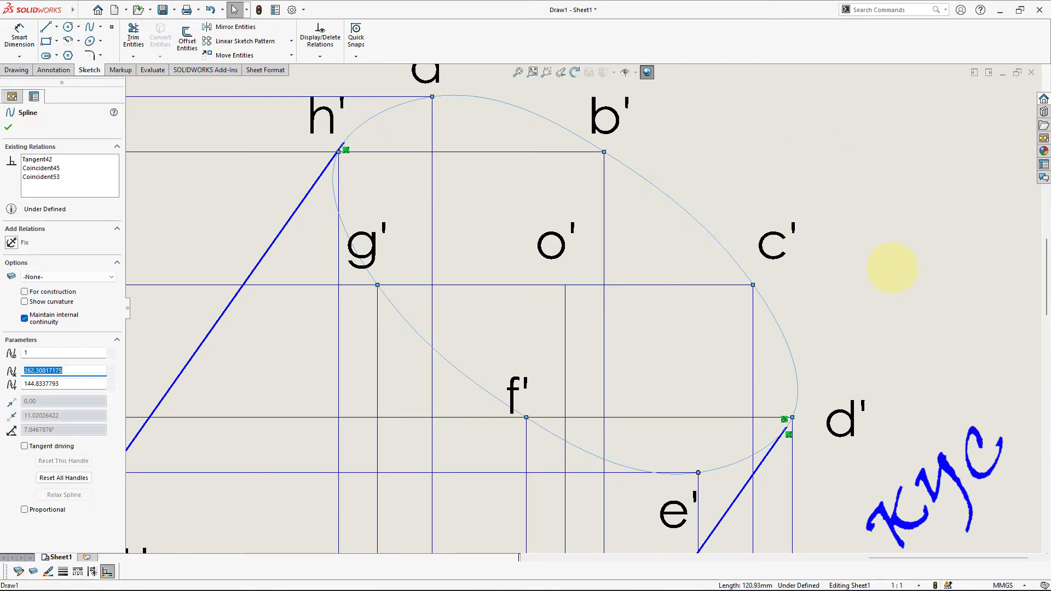
{"action": "key", "text": "Delete"}
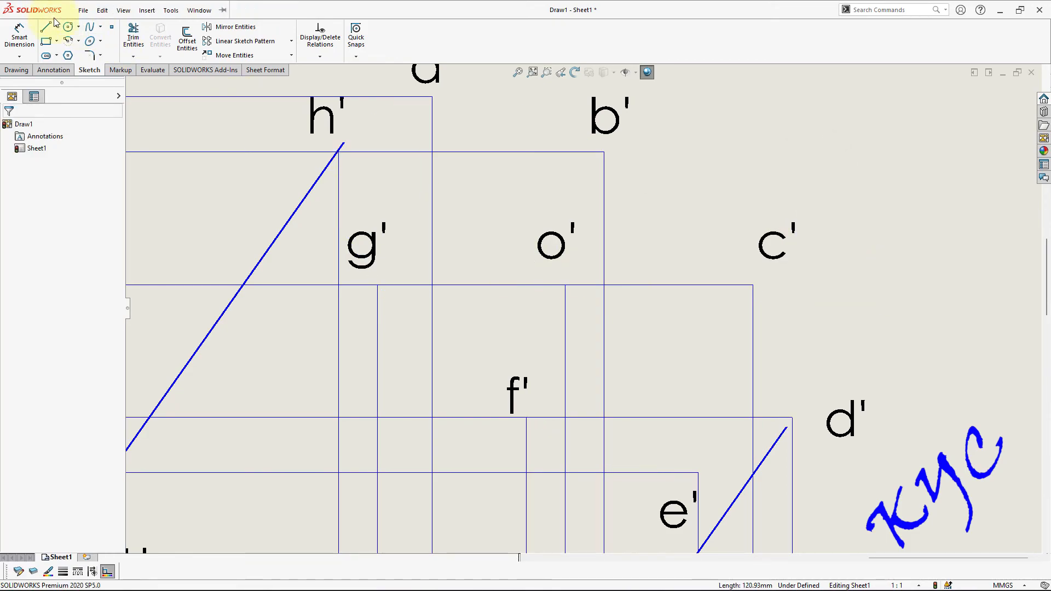
{"action": "left_click", "coordinate": [787, 427]}
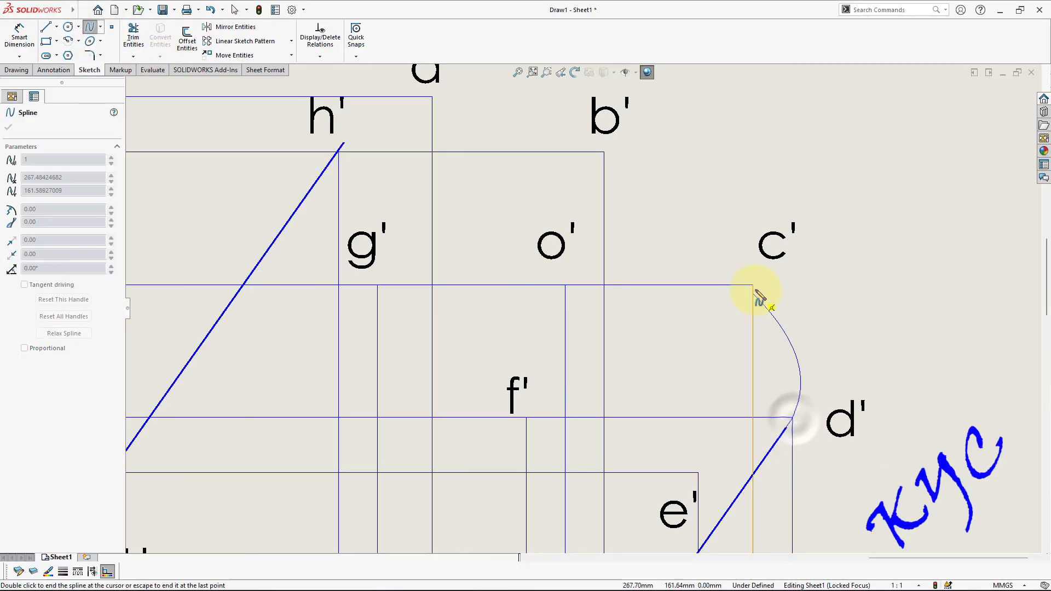
{"action": "left_click", "coordinate": [604, 151]}
{"action": "left_click", "coordinate": [432, 97]}
{"action": "left_click", "coordinate": [344, 144]}
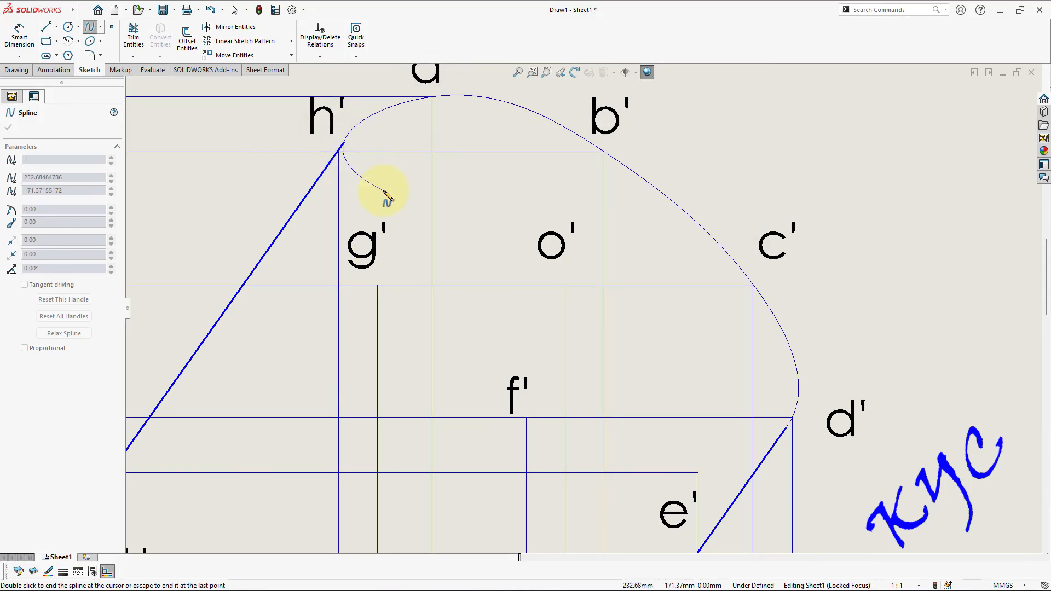
{"action": "key", "text": "Escape"}
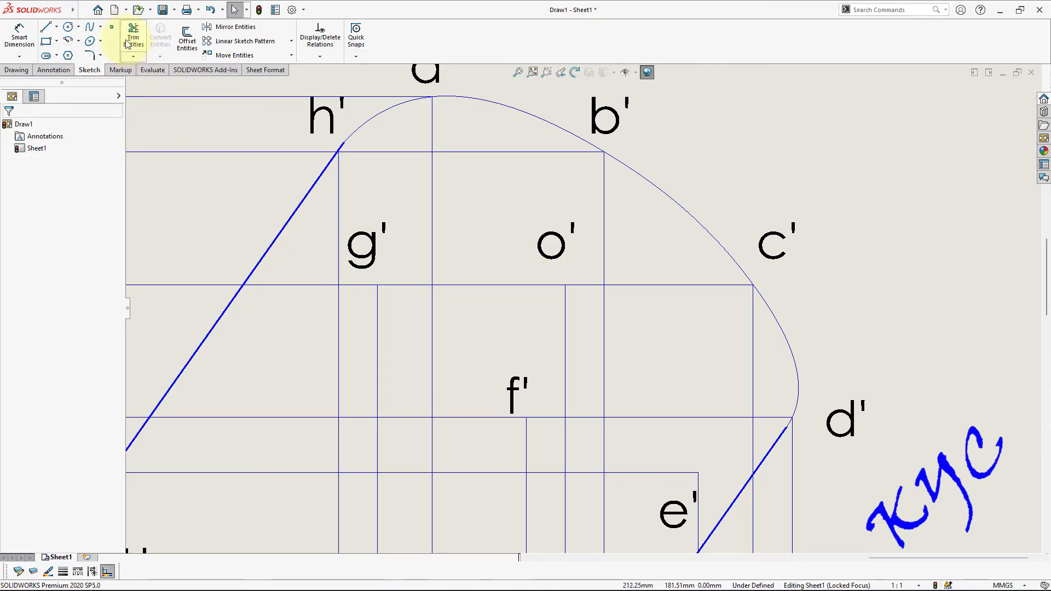
- Draw the inner half of the upper ellipse as a separate spline from h' through g', f' and e' to the tangent line near d'
{"action": "left_click", "coordinate": [343, 143]}
{"action": "left_click", "coordinate": [377, 285]}
{"action": "left_click", "coordinate": [526, 418]}
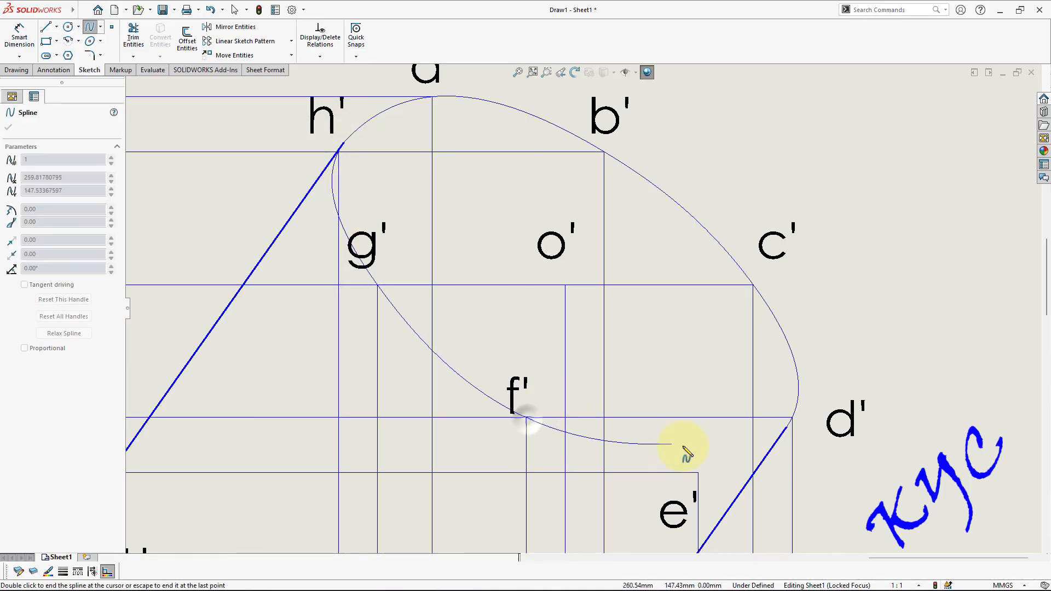
{"action": "left_click", "coordinate": [698, 472]}
{"action": "left_click", "coordinate": [792, 419]}
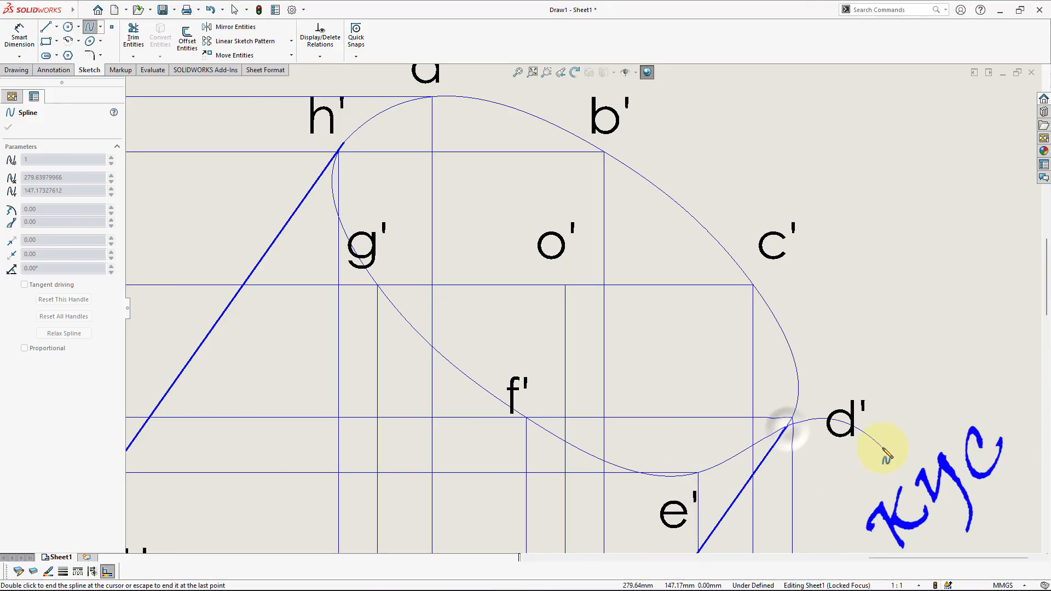
{"action": "key", "text": "Escape"}
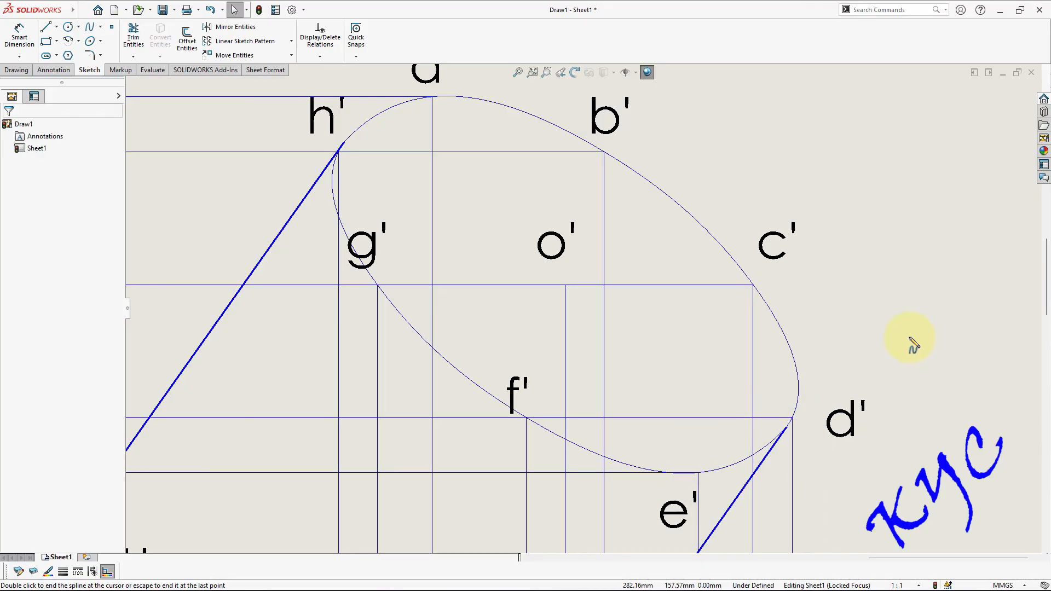
- Give the inner spline through g', f' and e' a thicker line weight and the Dashed line style
{"action": "left_click", "coordinate": [449, 369]}
{"action": "left_click", "coordinate": [63, 571]}
{"action": "left_click", "coordinate": [95, 539]}
{"action": "left_click", "coordinate": [78, 571]}
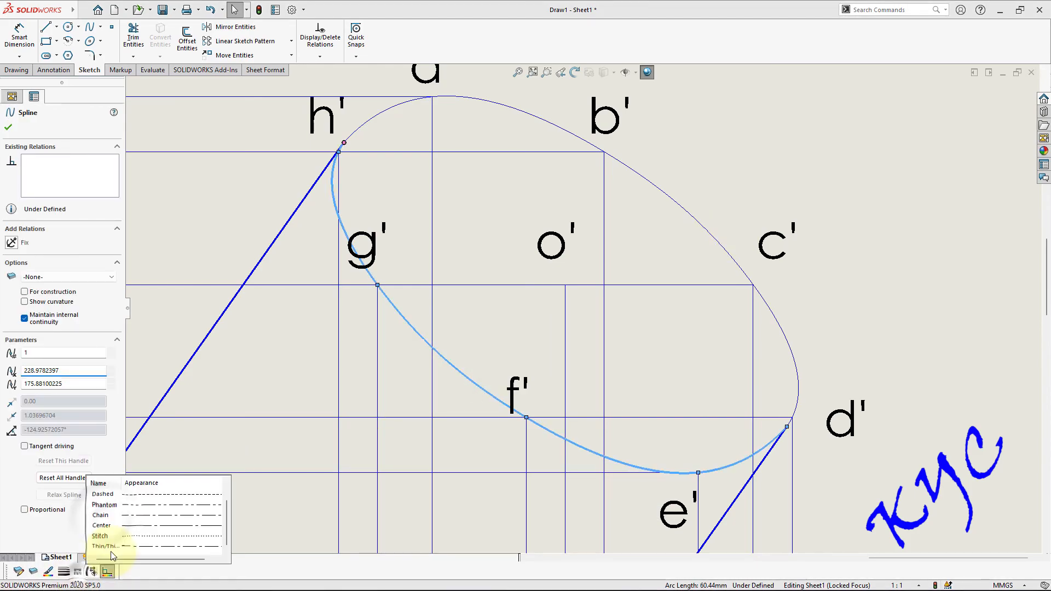
{"action": "left_click", "coordinate": [164, 494]}
- Apply a thicker line weight to the outer spline through a', b' and c'
{"action": "left_click", "coordinate": [699, 223]}
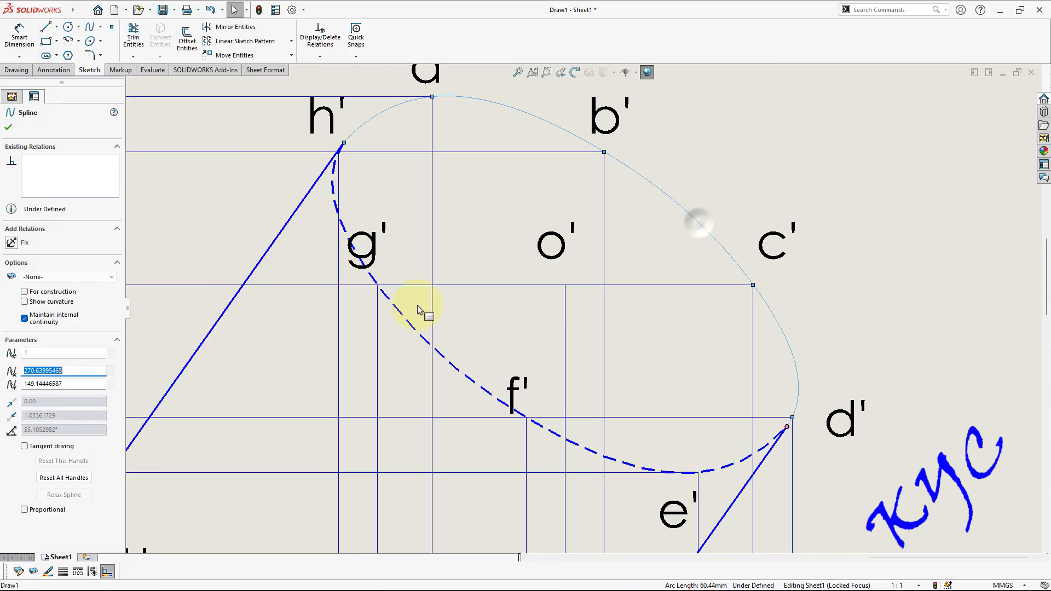
{"action": "left_click", "coordinate": [67, 572]}
{"action": "left_click", "coordinate": [117, 516]}
{"action": "left_click", "coordinate": [858, 101]}
- Draw the cylinder's axis line from o1' to o' in the final front view
{"action": "scroll", "coordinate": [727, 211], "scroll_direction": "up", "scroll_amount": 1}
{"action": "scroll", "coordinate": [726, 210], "scroll_direction": "up", "scroll_amount": 6}
{"action": "scroll", "coordinate": [594, 391], "scroll_direction": "down", "scroll_amount": 5}
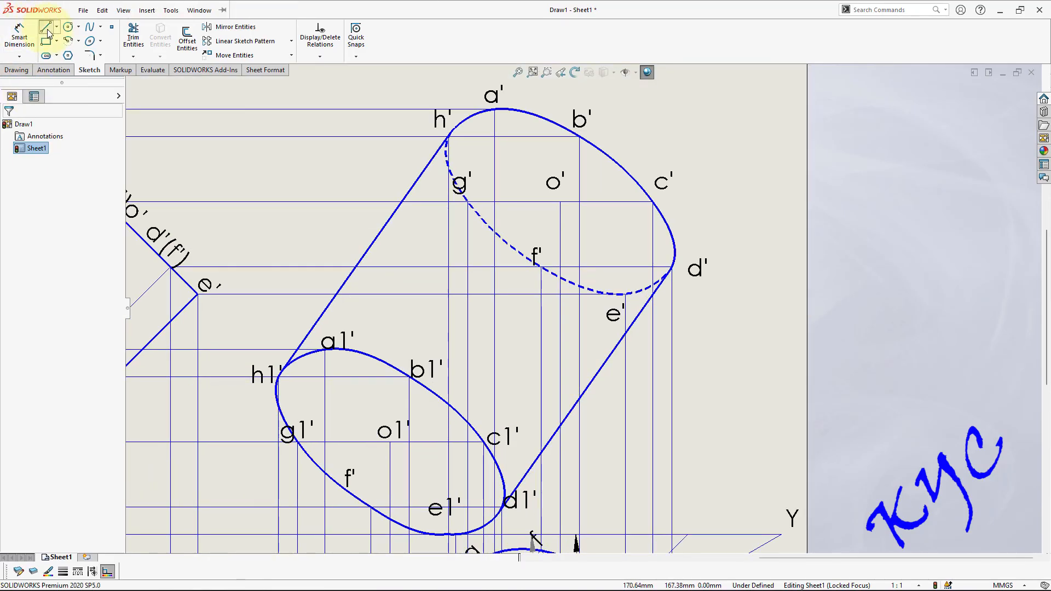
{"action": "left_click", "coordinate": [47, 33]}
{"action": "left_click", "coordinate": [391, 442]}
{"action": "left_click", "coordinate": [559, 202]}
{"action": "key", "text": "Escape"}
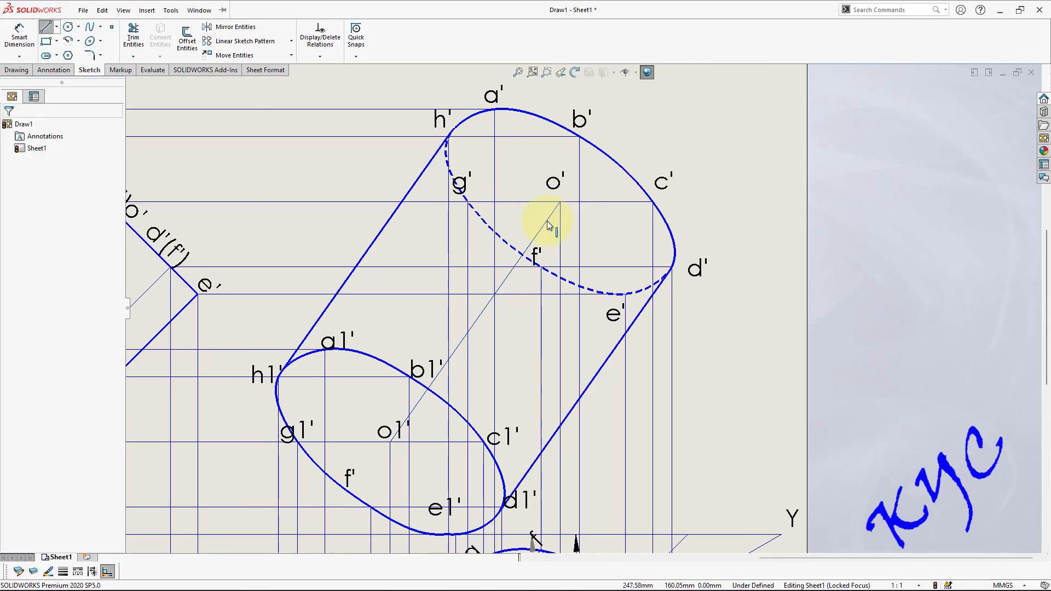
- Set the axis line between o1' and o' to the Chain line style
{"action": "left_click", "coordinate": [549, 227]}
{"action": "left_click", "coordinate": [78, 572]}
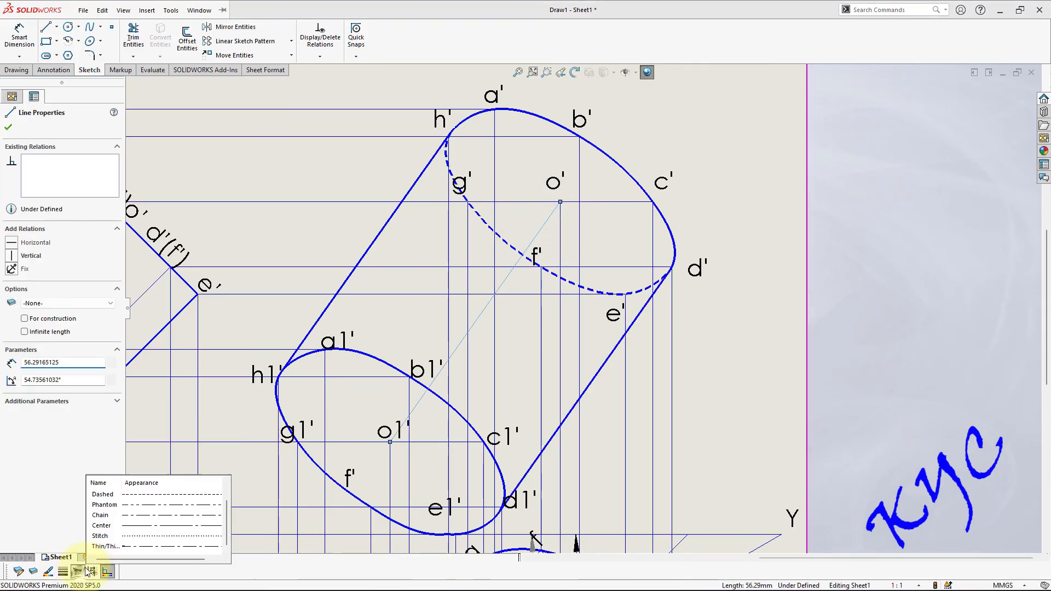
{"action": "left_click", "coordinate": [129, 515]}
{"action": "left_click", "coordinate": [822, 242]}
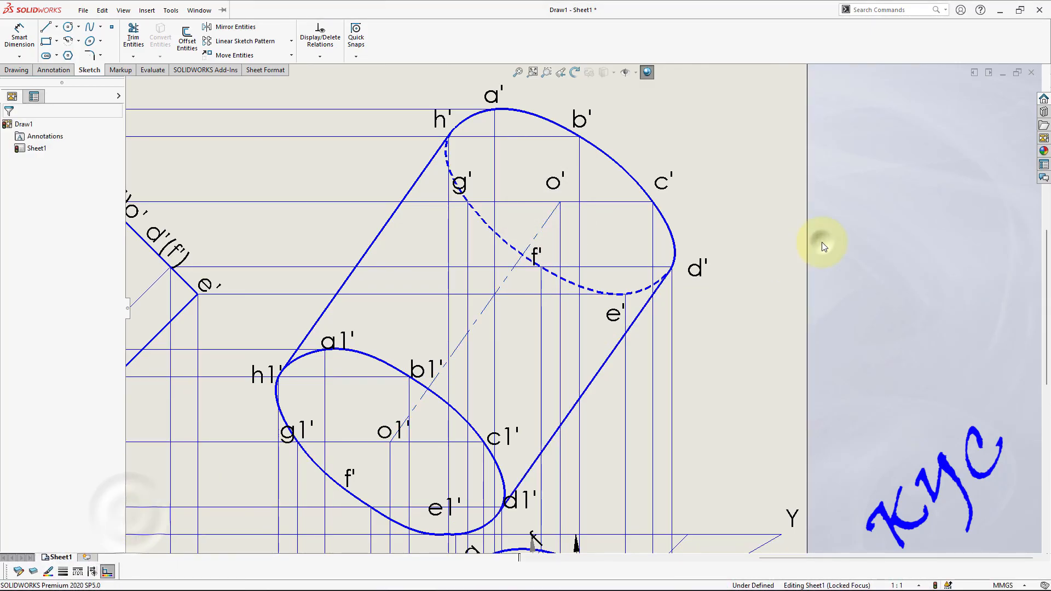
- Examine the three stages of projections on the whole sheet against the problem statement above them
{"action": "scroll", "coordinate": [665, 306], "scroll_direction": "up", "scroll_amount": 2}
{"action": "scroll", "coordinate": [665, 307], "scroll_direction": "up", "scroll_amount": 4}
{"action": "scroll", "coordinate": [383, 378], "scroll_direction": "up", "scroll_amount": 3}
{"action": "scroll", "coordinate": [381, 389], "scroll_direction": "down", "scroll_amount": 2}
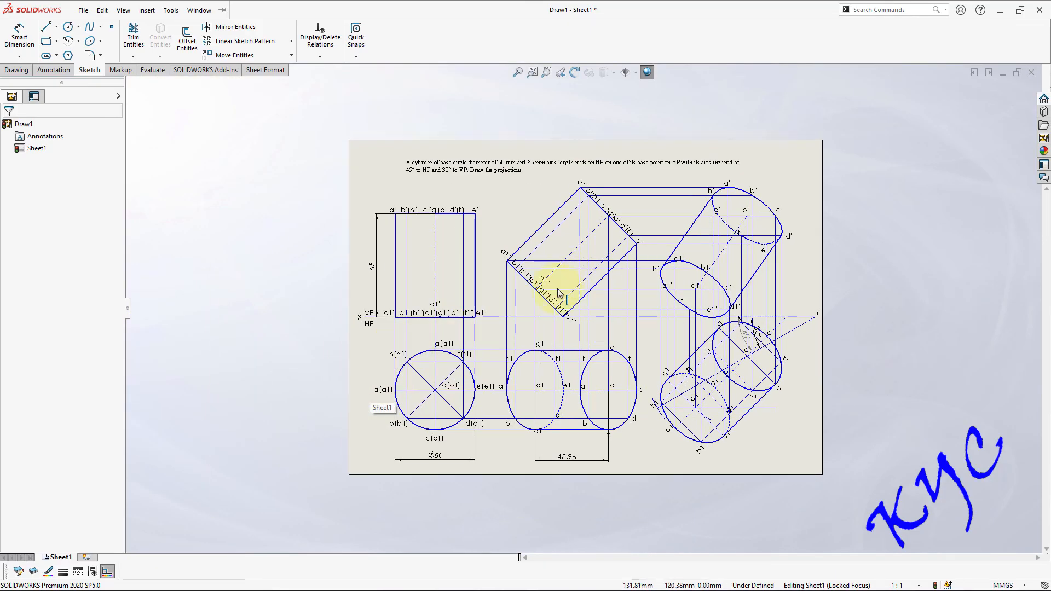
{"action": "scroll", "coordinate": [559, 280], "scroll_direction": "down", "scroll_amount": 1}
{"action": "scroll", "coordinate": [673, 276], "scroll_direction": "down", "scroll_amount": 1}
{"action": "scroll", "coordinate": [615, 429], "scroll_direction": "up", "scroll_amount": 1}
{"action": "scroll", "coordinate": [615, 429], "scroll_direction": "down", "scroll_amount": 2}
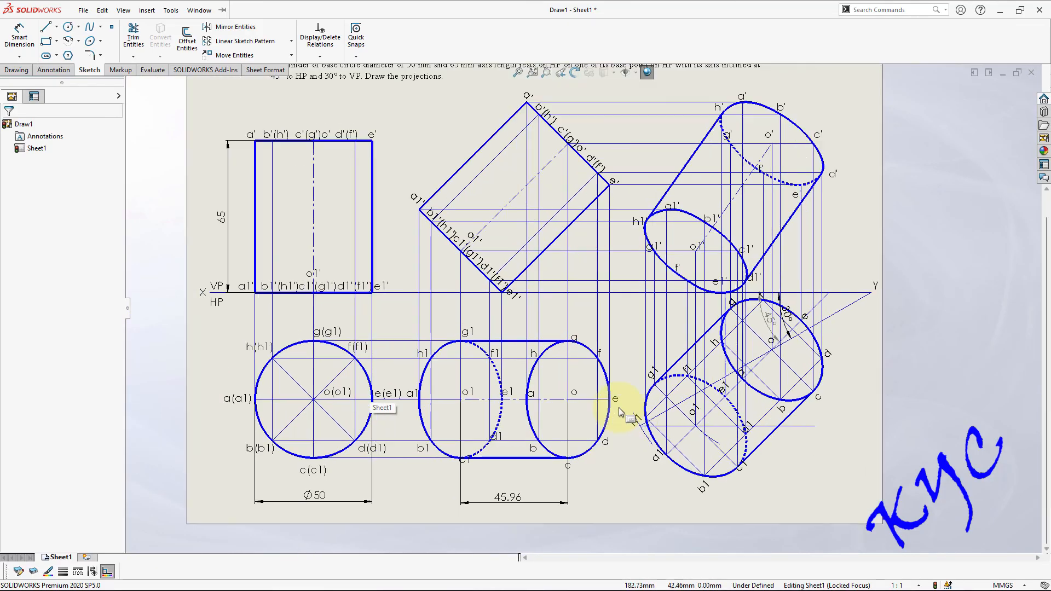
{"action": "scroll", "coordinate": [746, 159], "scroll_direction": "up", "scroll_amount": 1}
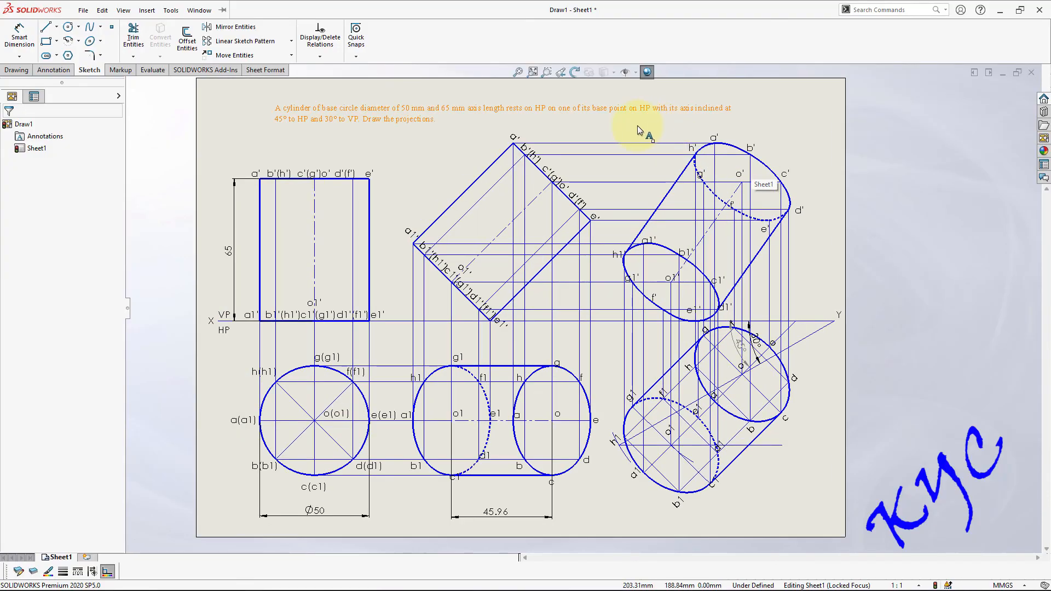
{"action": "left_click", "coordinate": [624, 119]}
{"action": "left_click", "coordinate": [821, 119]}
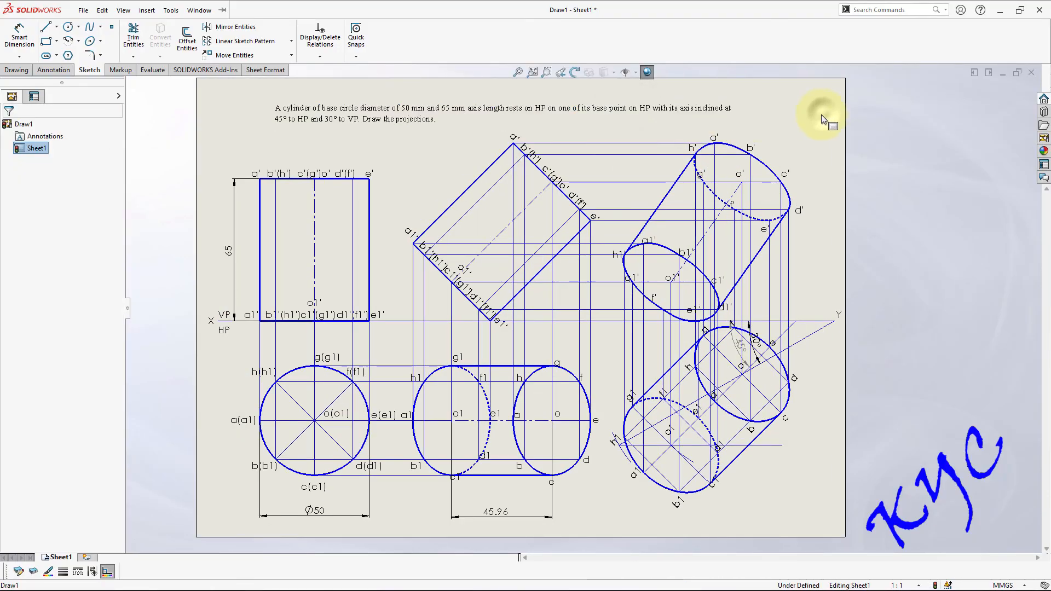